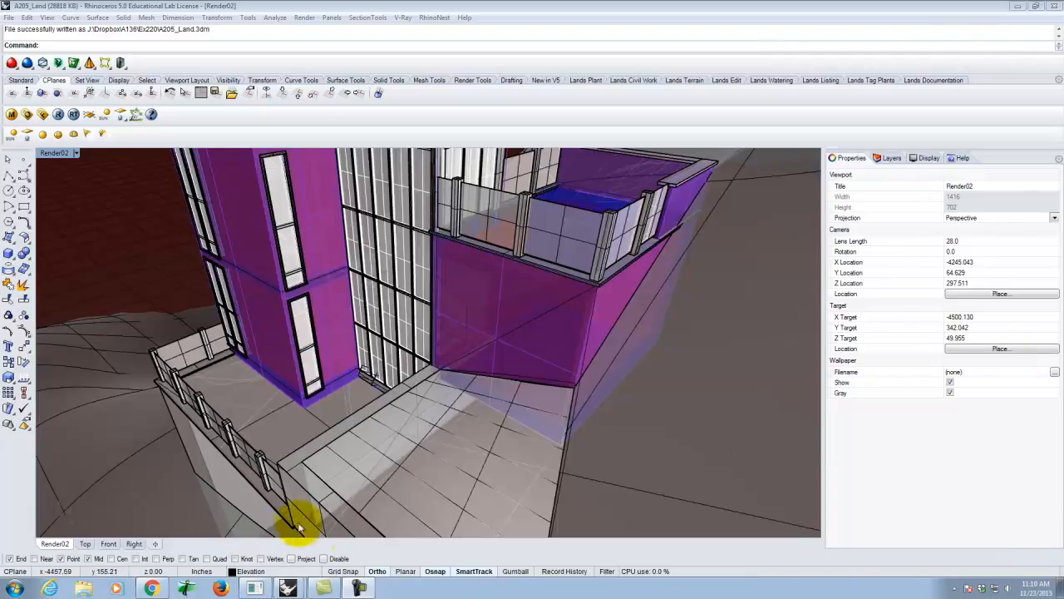
# Switch to Chrome and read through the Assembly 10.8 [Elevations from Rhino] tutorial down to its last instruction
pyautogui.click(152, 586)
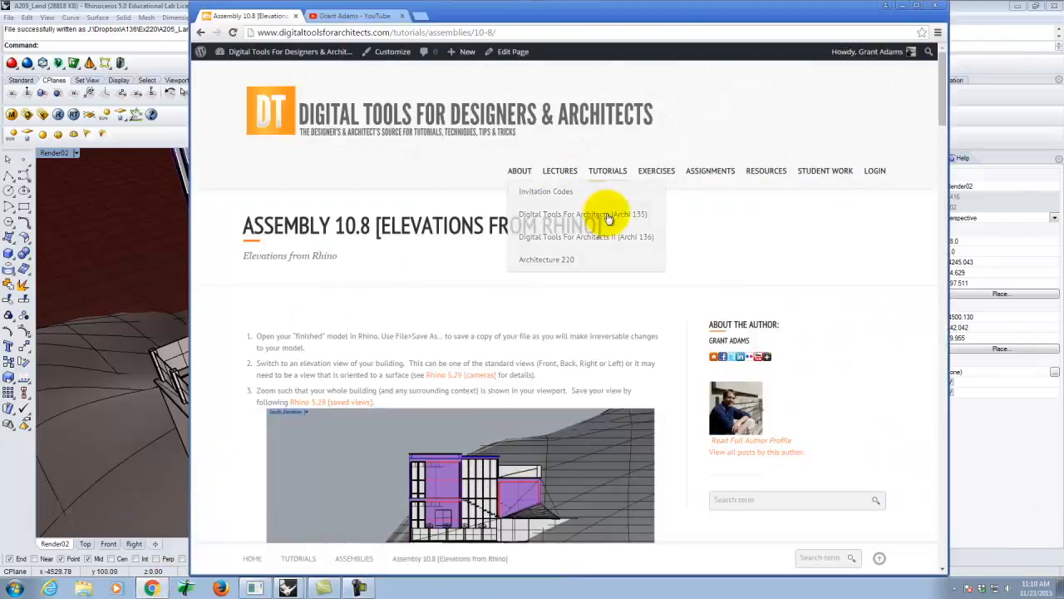
pyautogui.scroll(-2, 654, 232)
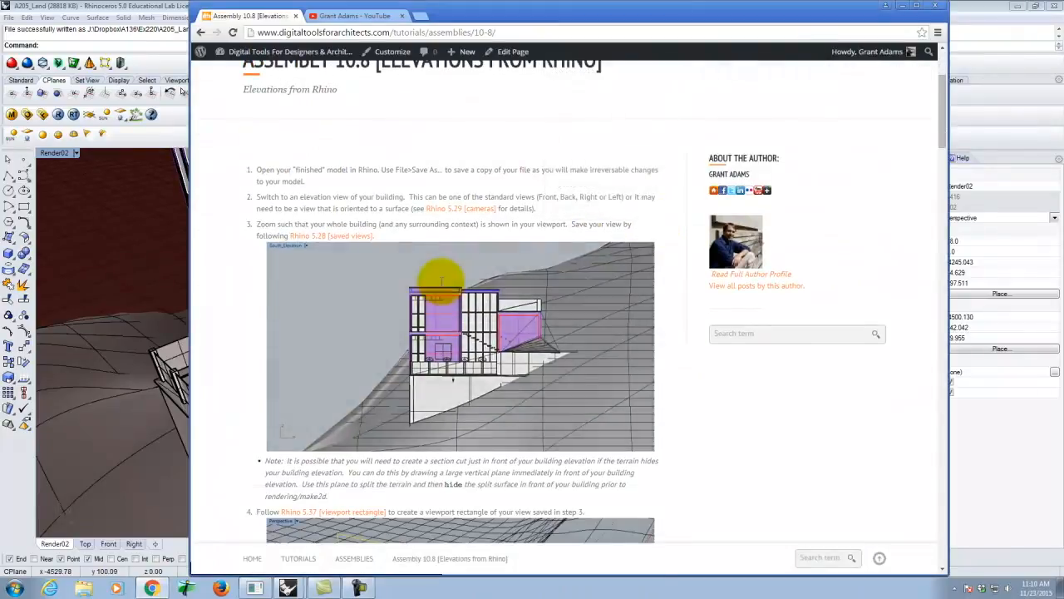
pyautogui.scroll(1, 466, 258)
pyautogui.moveTo(607, 113)
pyautogui.moveTo(622, 362)
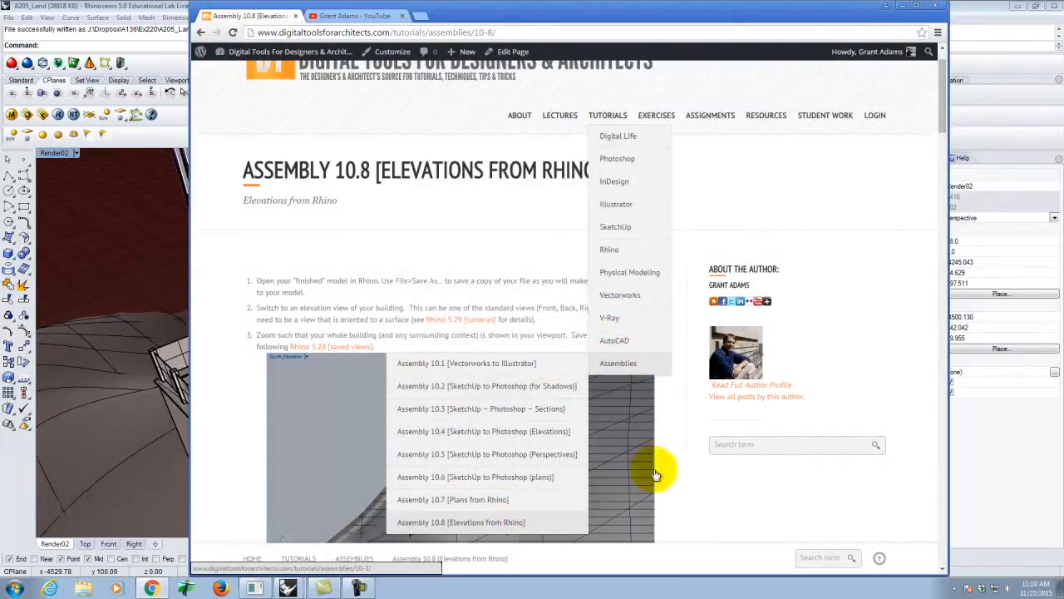
pyautogui.scroll(-2, 548, 333)
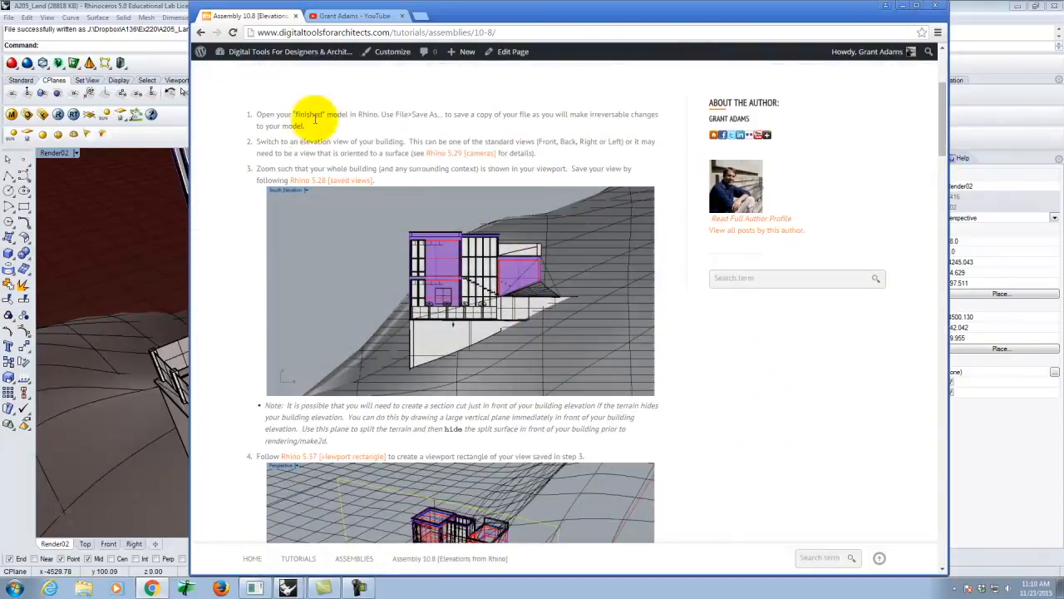
pyautogui.scroll(-3, 516, 286)
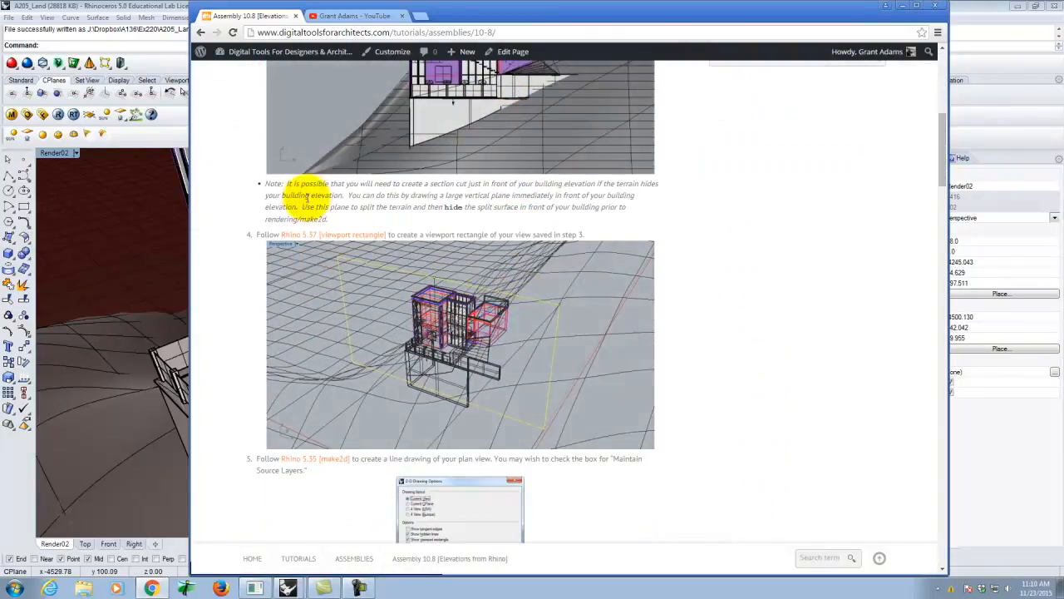
pyautogui.scroll(-3, 428, 357)
pyautogui.scroll(-6, 482, 287)
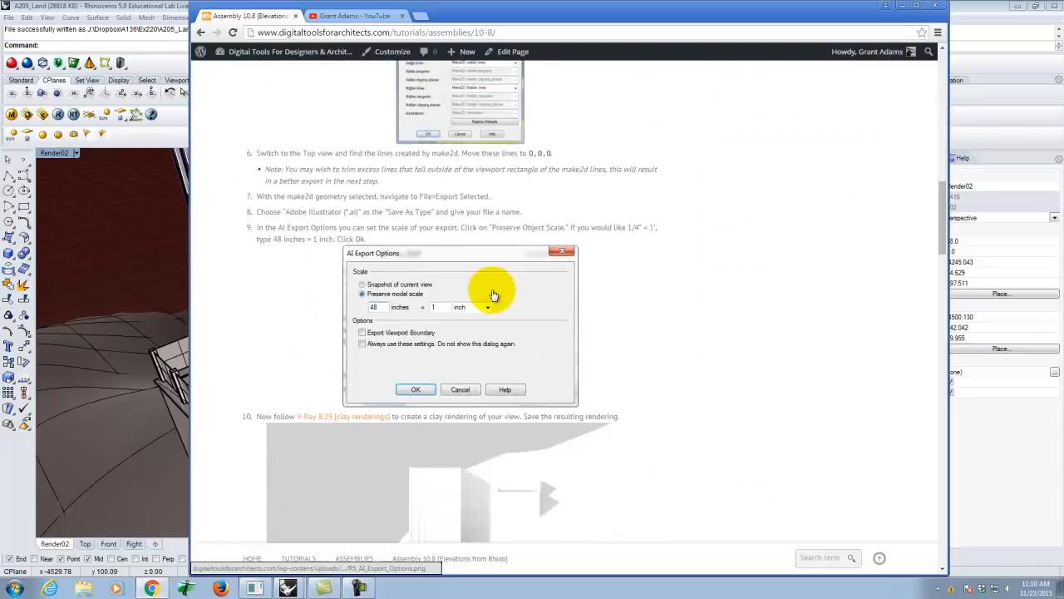
pyautogui.scroll(-8, 494, 295)
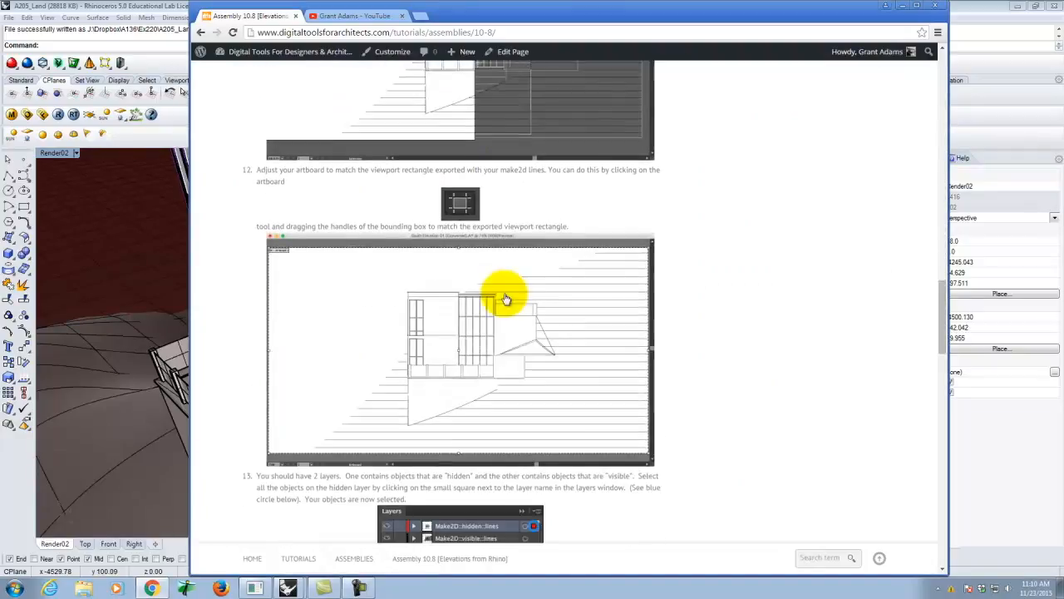
pyautogui.scroll(-7, 506, 297)
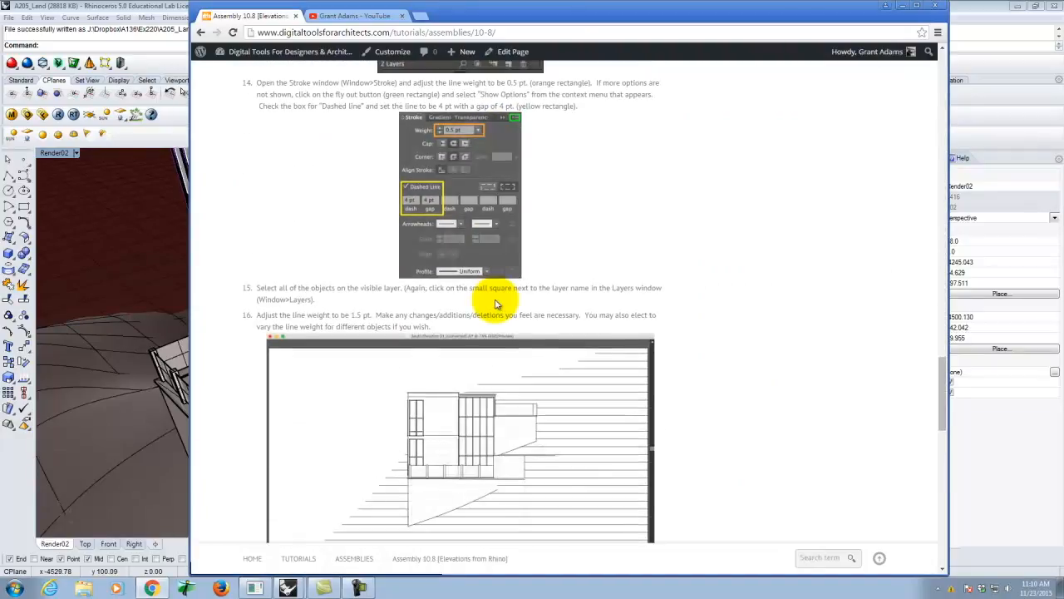
pyautogui.scroll(-7, 511, 295)
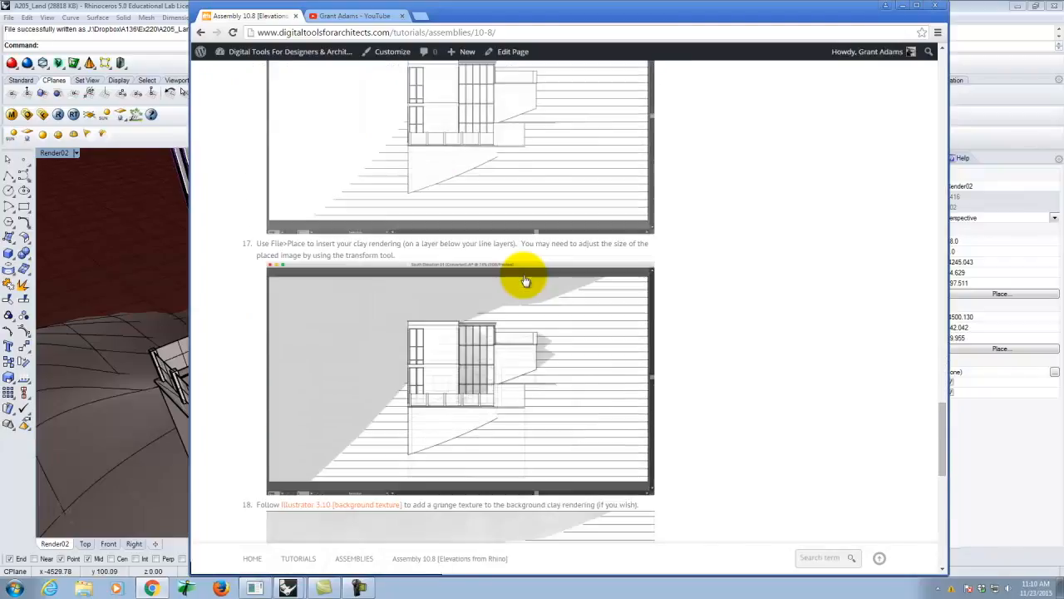
pyautogui.scroll(-7, 528, 280)
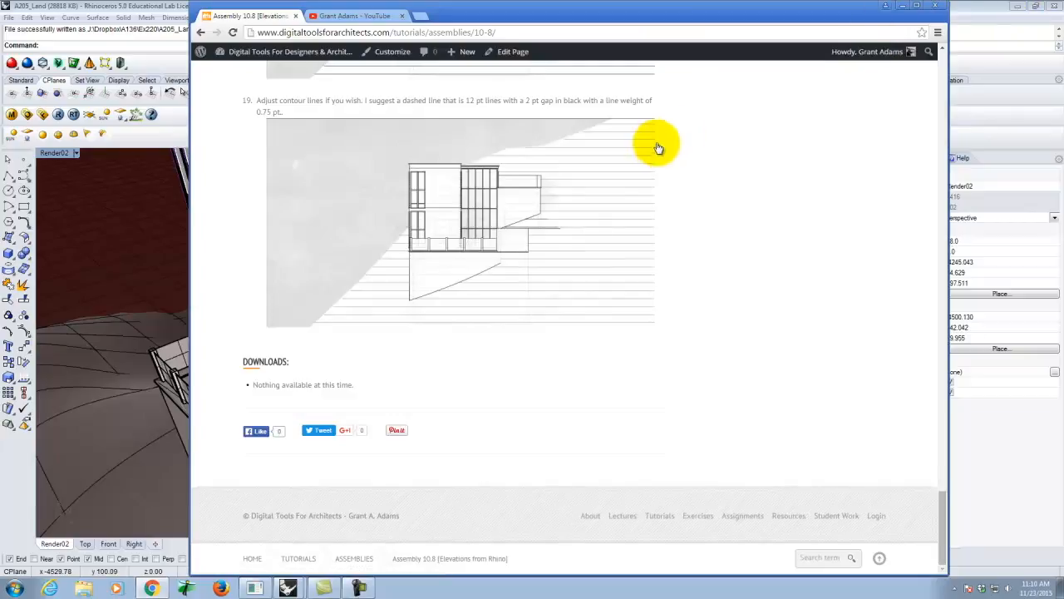
# Review the elevation tutorial back up to its opening instructions, and return to the Rhino model
pyautogui.scroll(5, 656, 147)
pyautogui.scroll(15, 705, 212)
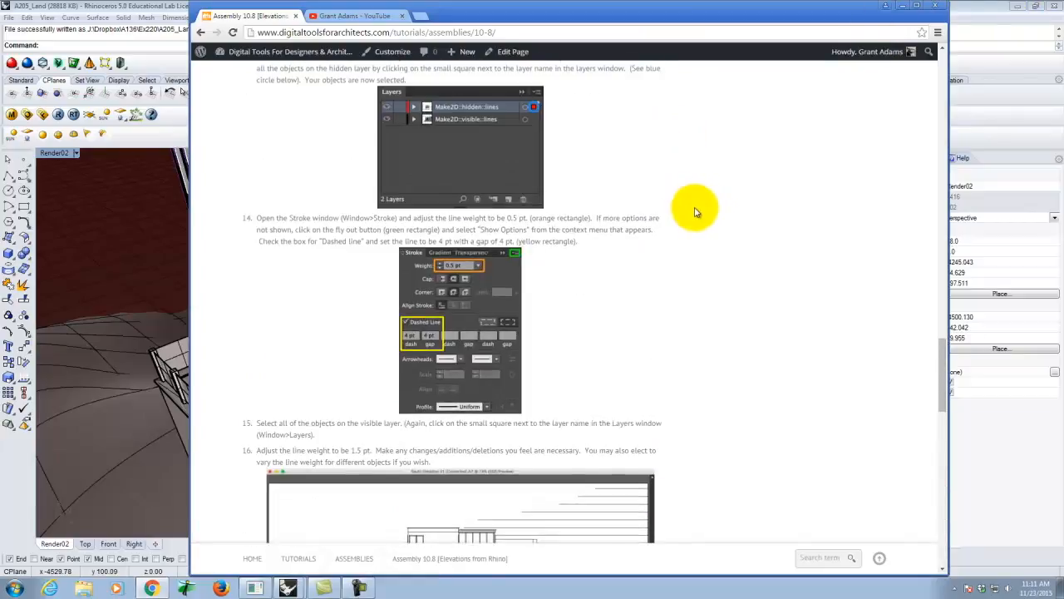
pyautogui.scroll(12, 695, 212)
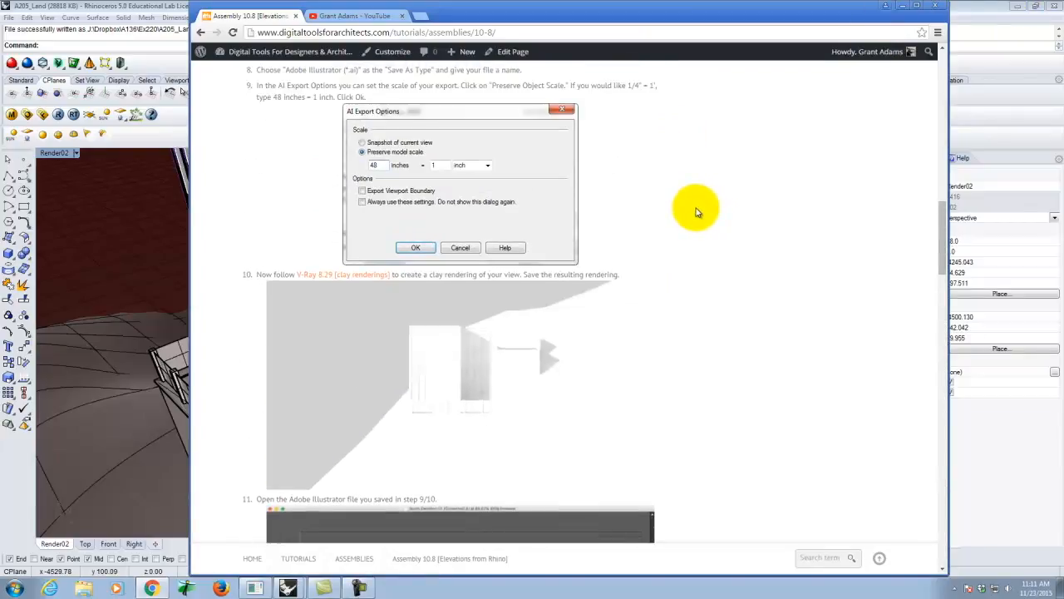
pyautogui.scroll(15, 696, 212)
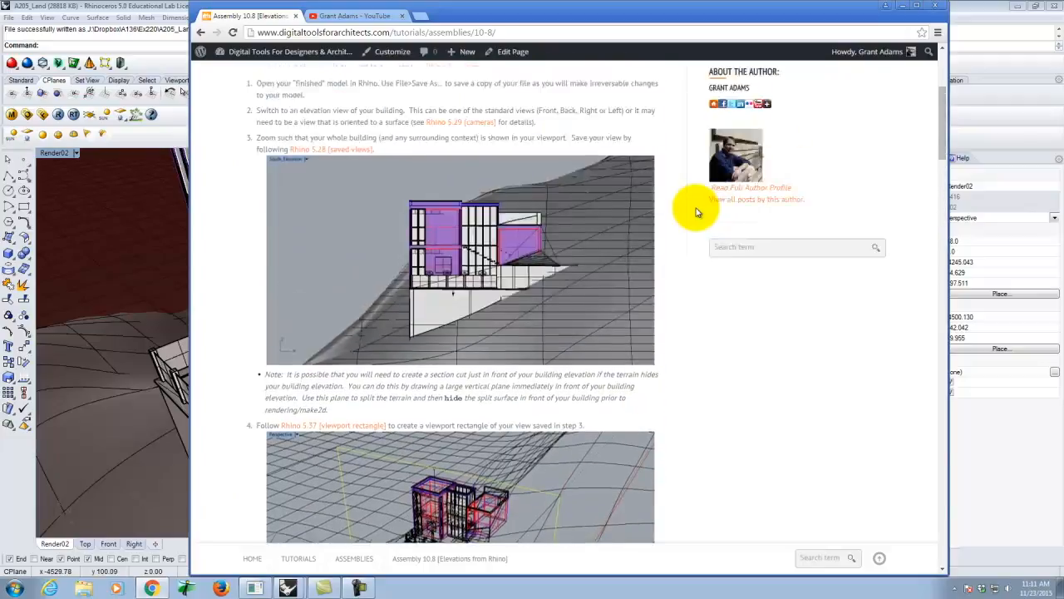
pyautogui.click(902, 6)
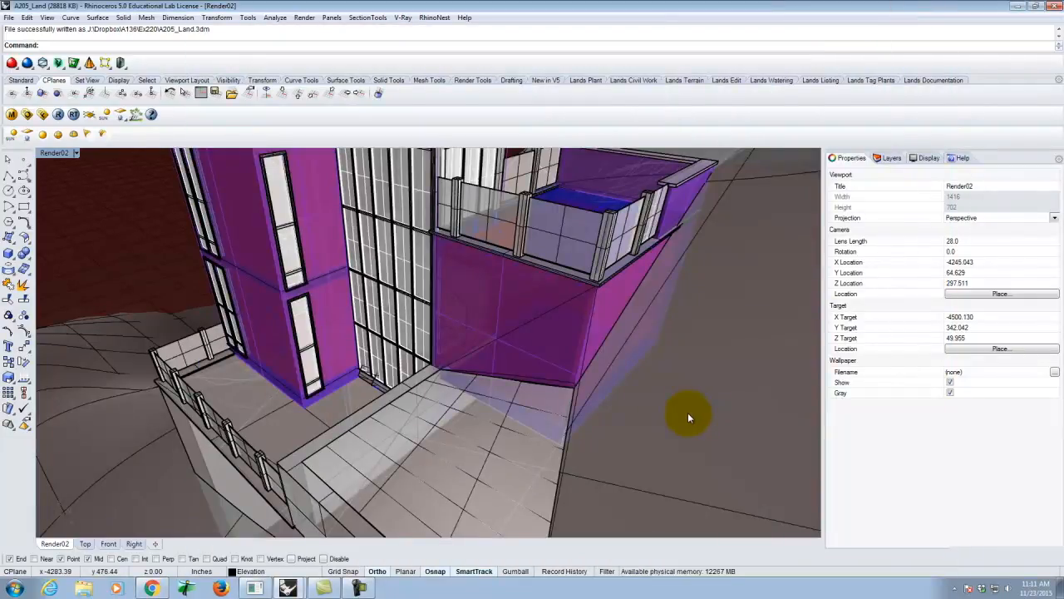
# Examine the whole house and surrounding terrain from several angles, including the long terrace facade and the narrow tower facade
pyautogui.scroll(-6, 467, 223)
pyautogui.moveTo(411, 272); pyautogui.dragTo(651, 259, button='right')
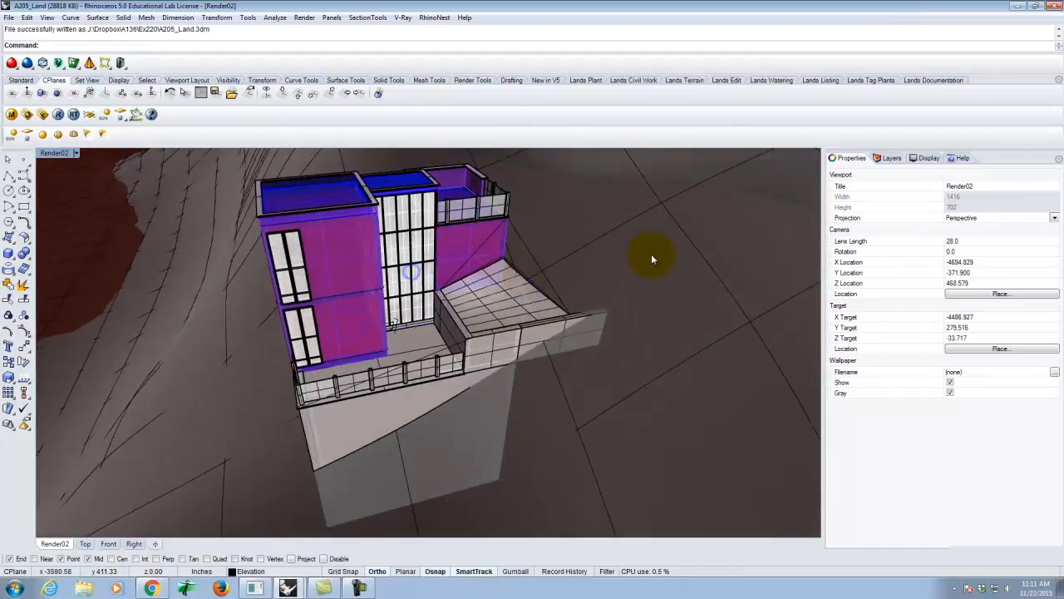
pyautogui.scroll(-6, 652, 260)
pyautogui.moveTo(569, 270); pyautogui.dragTo(561, 242, button='right')
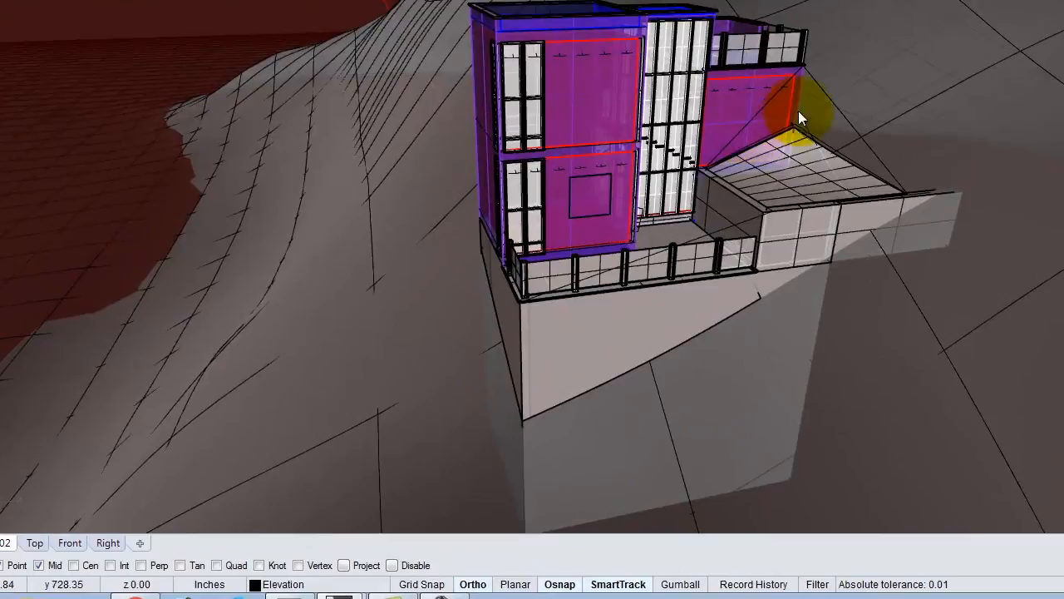
pyautogui.moveTo(809, 107); pyautogui.dragTo(777, 131, button='right')
pyautogui.click(739, 126)
pyautogui.moveTo(376, 151); pyautogui.dragTo(629, 168, button='right')
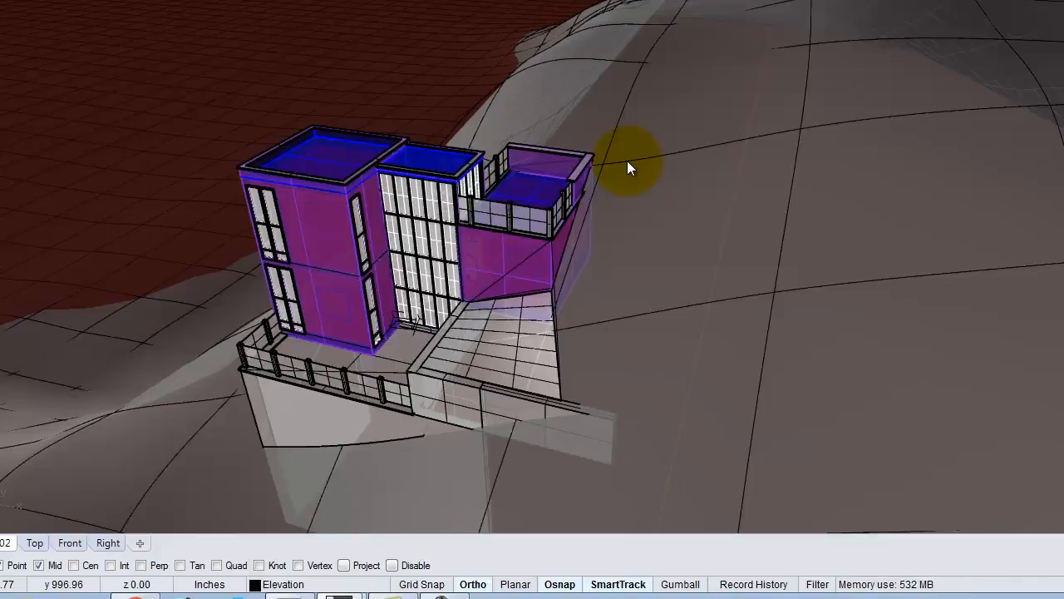
pyautogui.moveTo(627, 166); pyautogui.dragTo(466, 99, button='right')
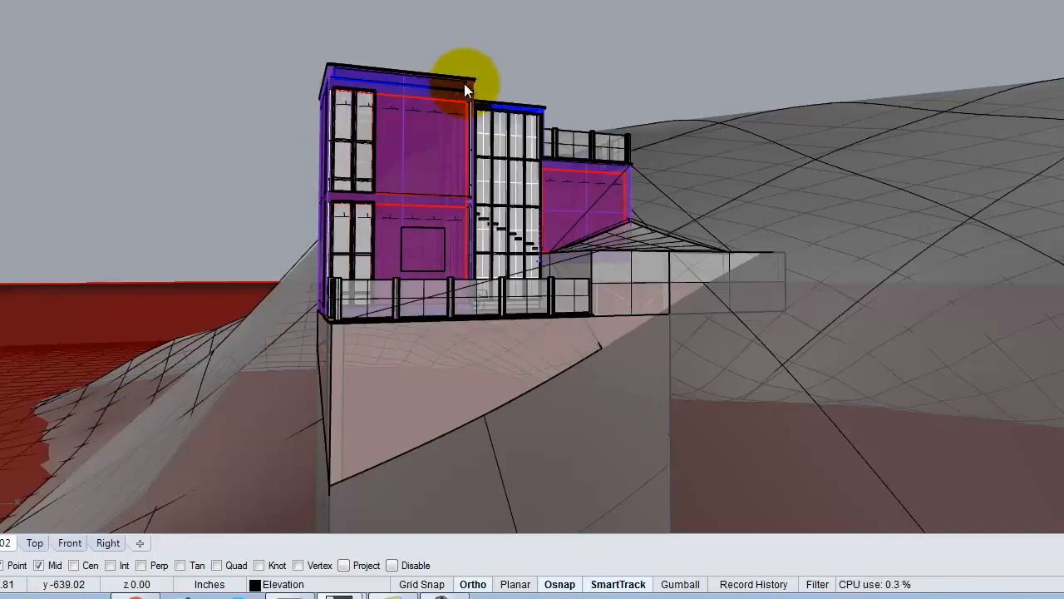
pyautogui.moveTo(216, 208); pyautogui.dragTo(527, 204, button='right')
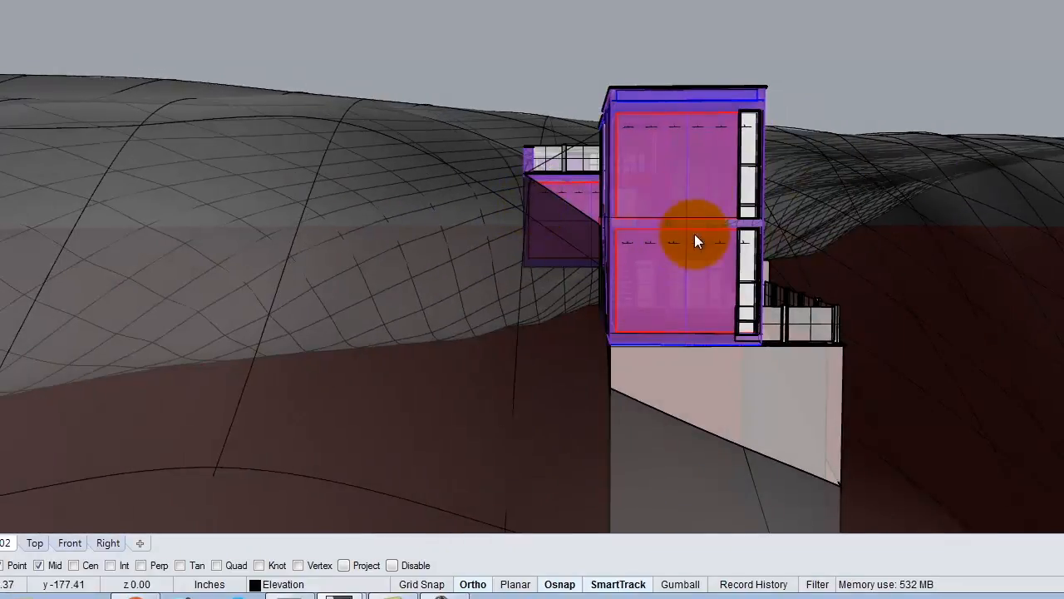
pyautogui.moveTo(856, 206); pyautogui.dragTo(376, 190, button='right')
pyautogui.moveTo(380, 216); pyautogui.dragTo(689, 252, button='right')
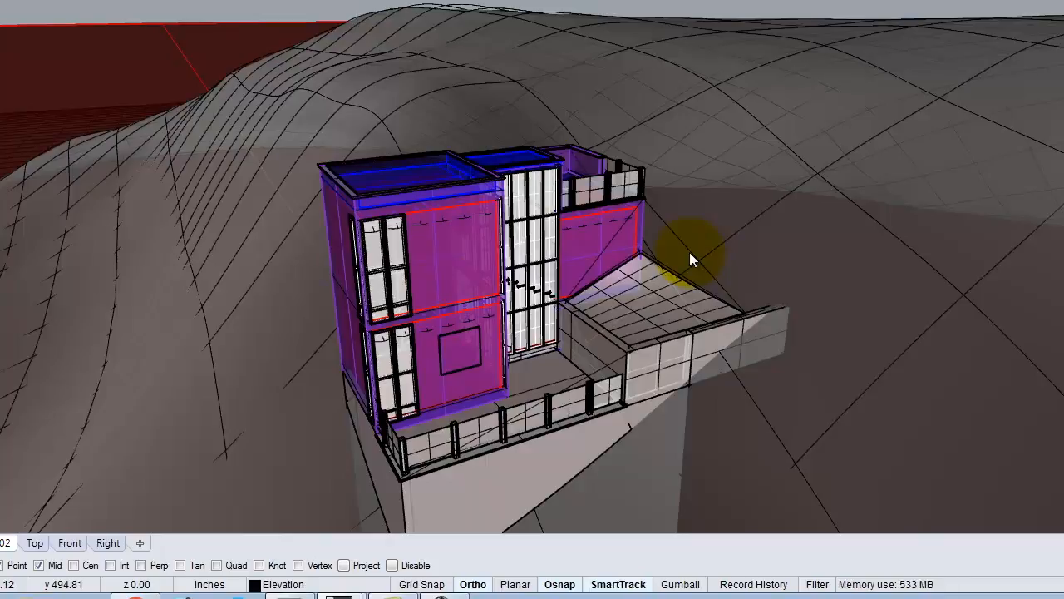
# Inspect the terrace facade close up and the narrow tower facade for perspective distortion in the Render02 view
pyautogui.moveTo(527, 250); pyautogui.dragTo(403, 254, button='right')
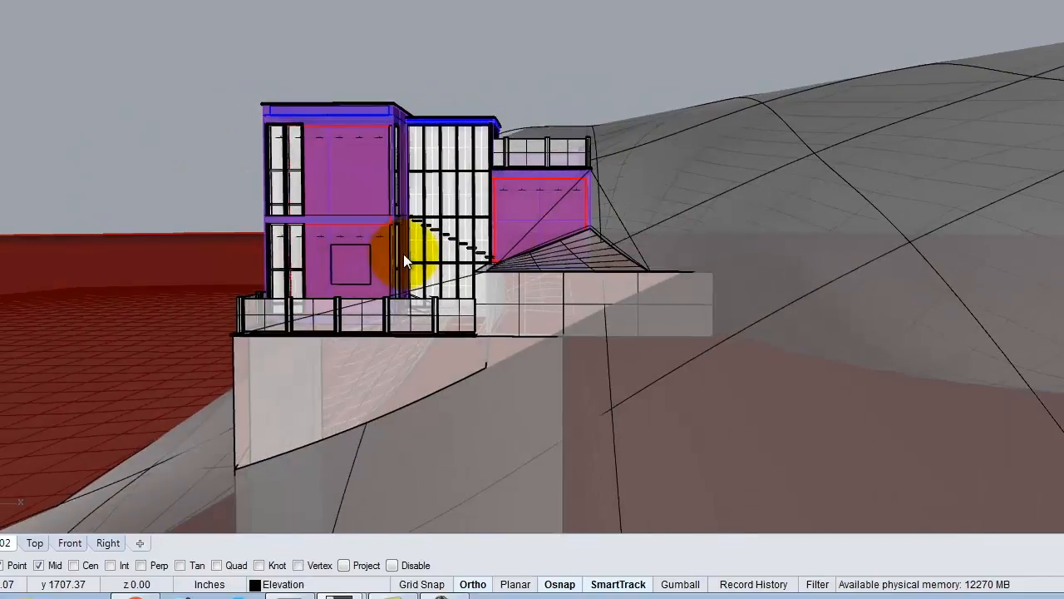
pyautogui.scroll(3, 374, 295)
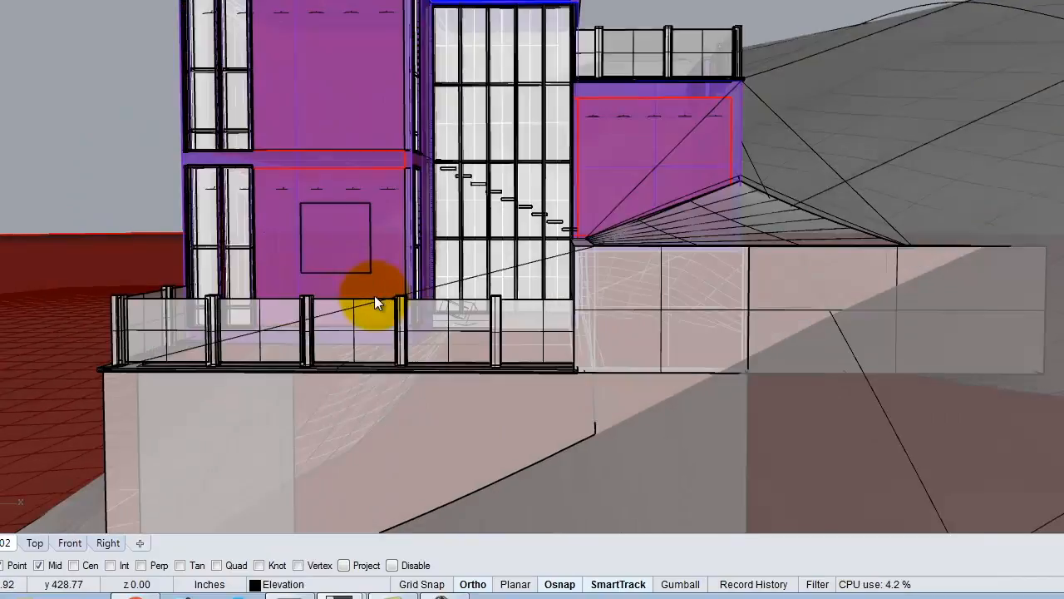
pyautogui.scroll(-3, 478, 256)
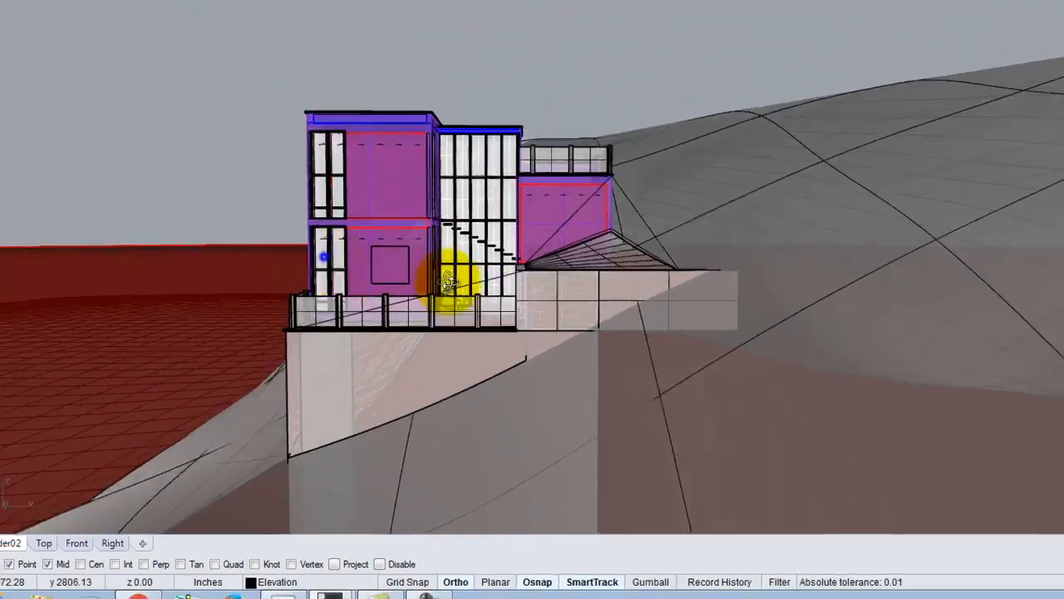
pyautogui.moveTo(449, 283); pyautogui.dragTo(559, 277, button='right')
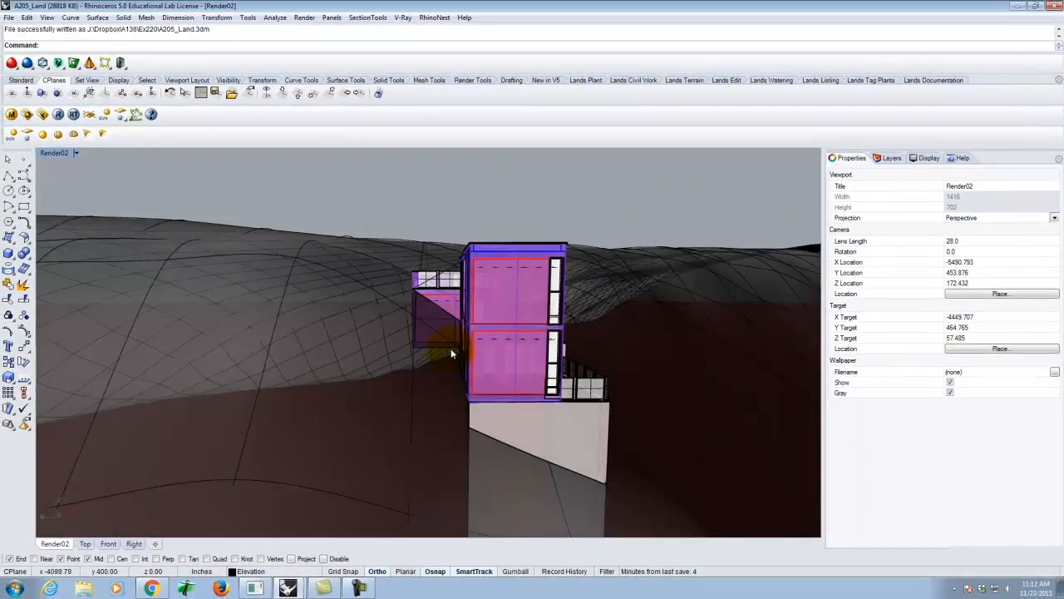
pyautogui.moveTo(482, 238); pyautogui.dragTo(591, 388, button='right')
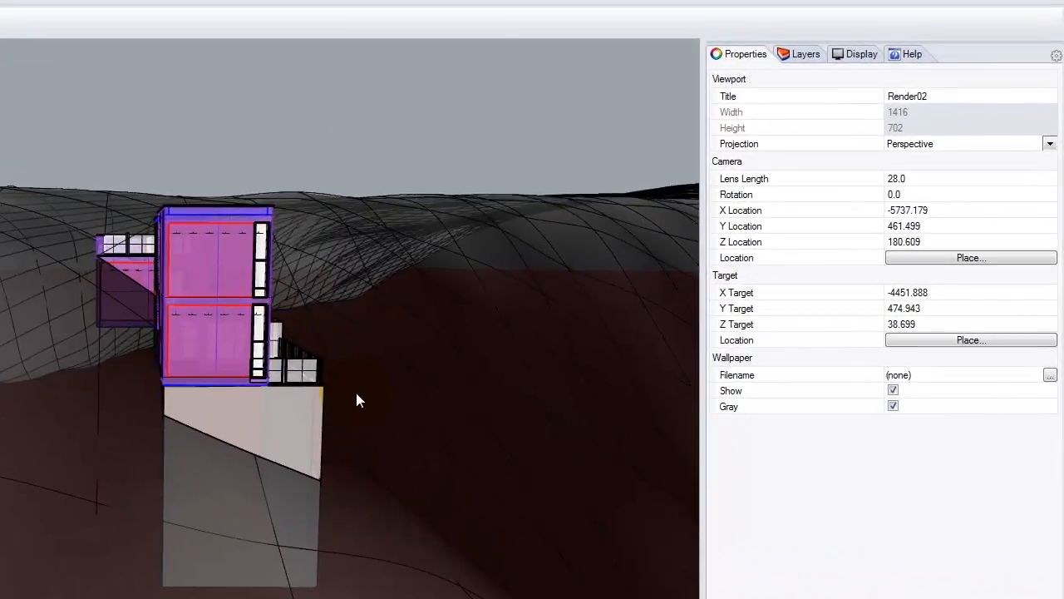
pyautogui.scroll(3, 354, 395)
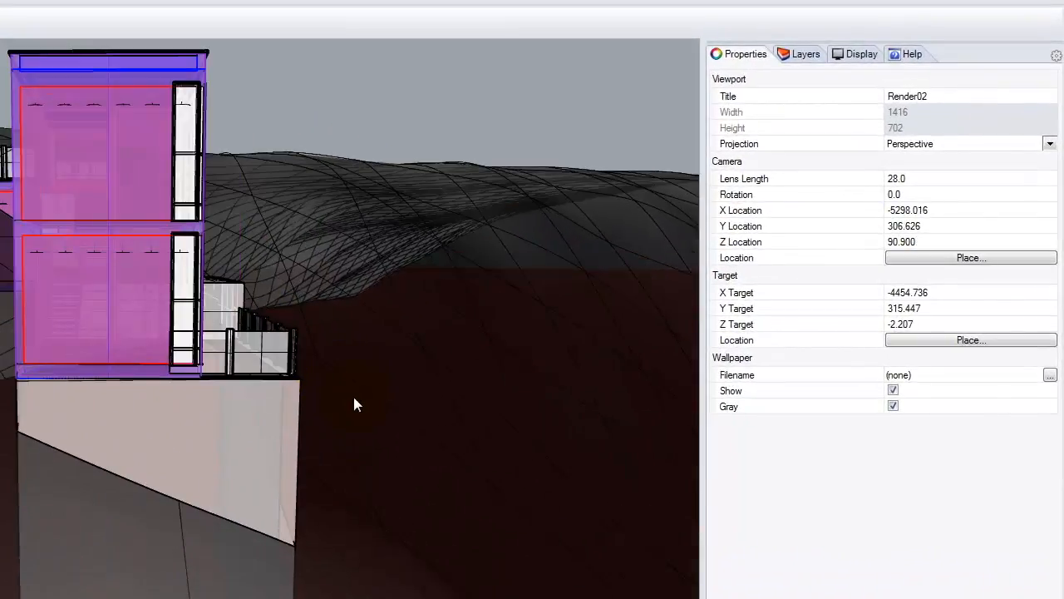
pyautogui.moveTo(333, 397); pyautogui.dragTo(309, 409, button='right')
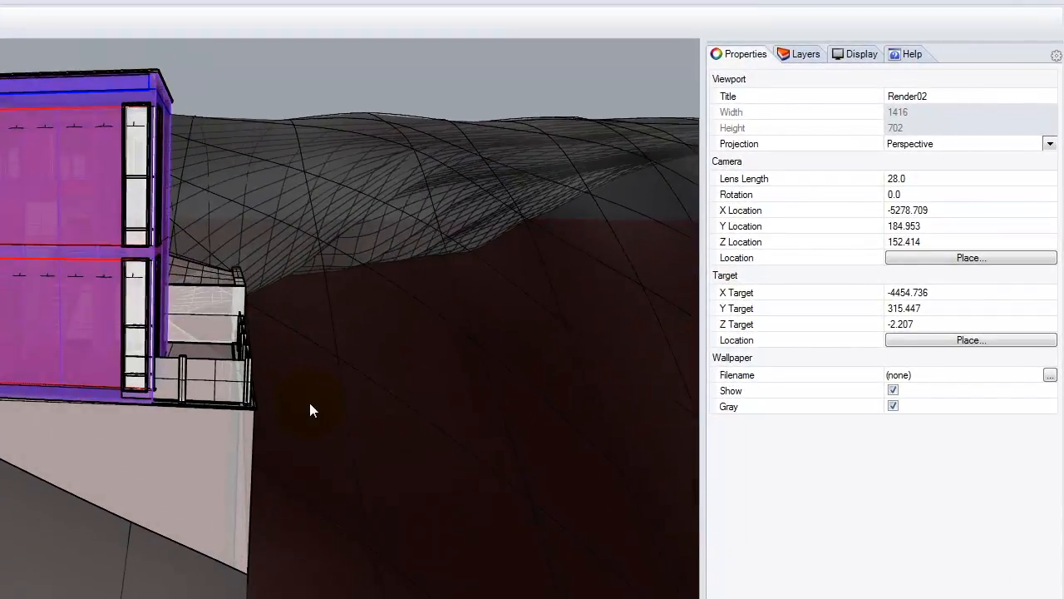
pyautogui.moveTo(232, 400); pyautogui.dragTo(205, 401, button='right')
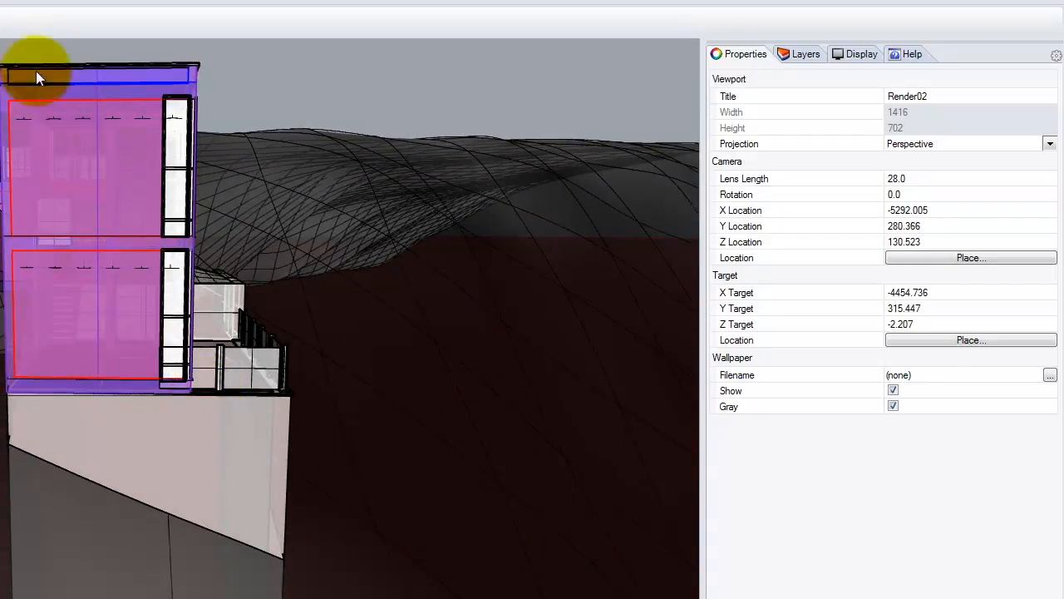
pyautogui.moveTo(306, 311); pyautogui.dragTo(227, 311, button='right')
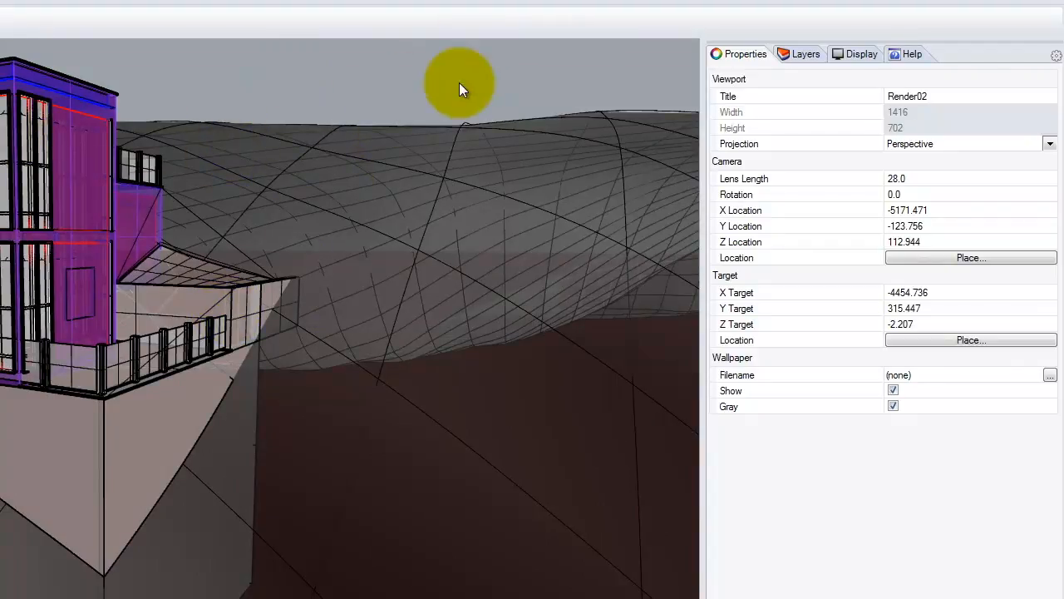
# Set the Render02 viewport's projection to Parallel
pyautogui.click(804, 55)
pyautogui.click(735, 53)
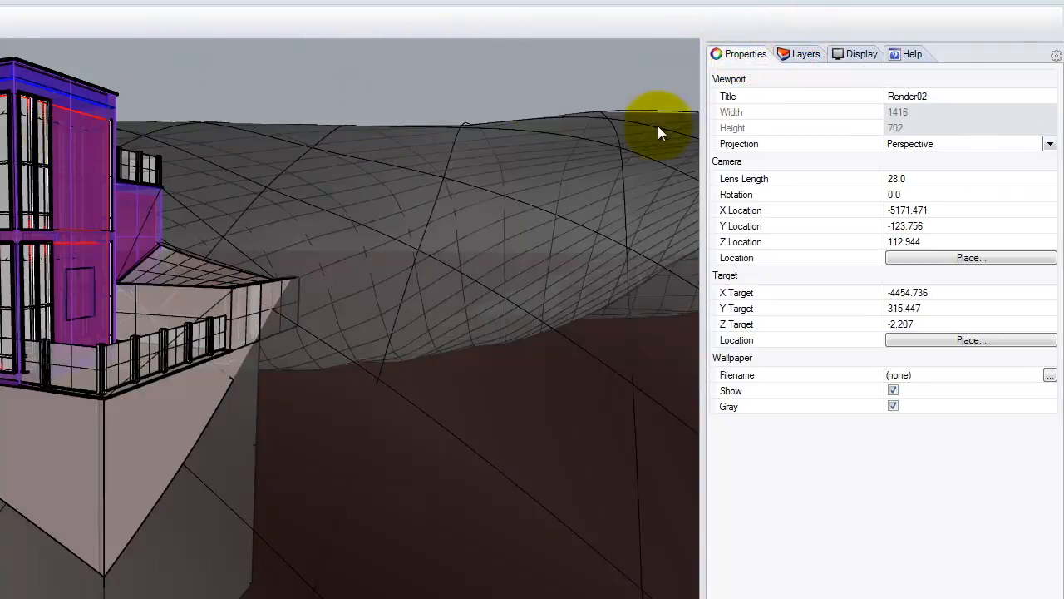
pyautogui.click(916, 147)
pyautogui.click(920, 160)
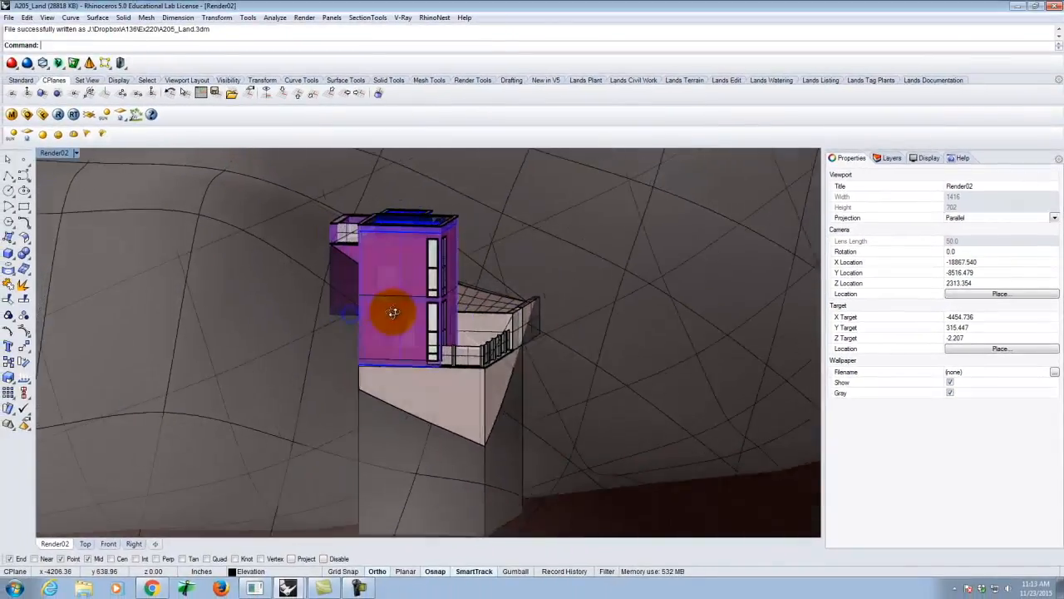
# Examine the house's narrow tower facade and adjoining terrace side in parallel projection
pyautogui.moveTo(393, 312); pyautogui.dragTo(412, 299, button='right')
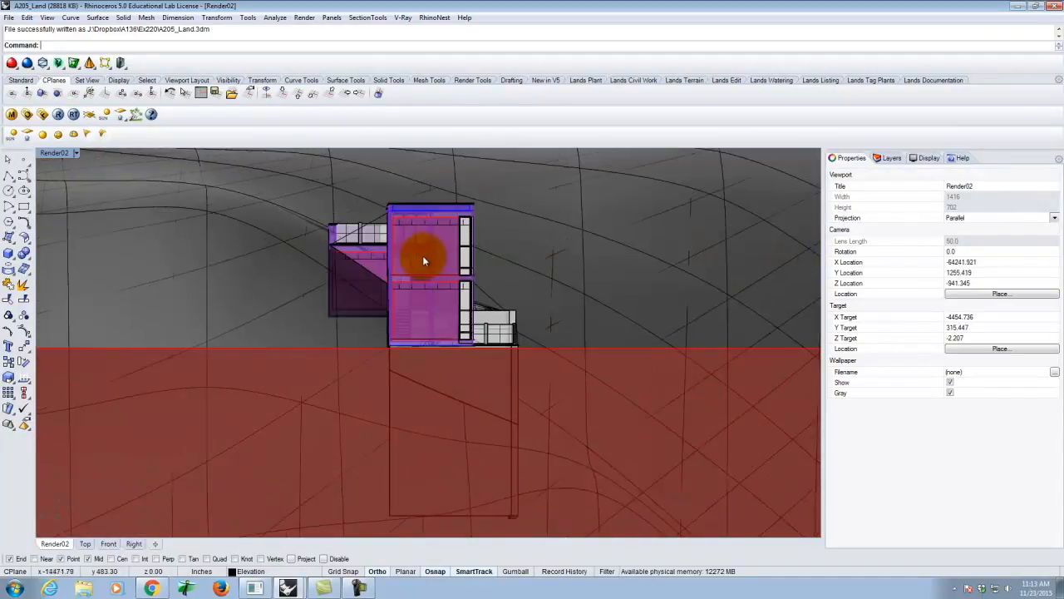
pyautogui.scroll(6, 422, 255)
pyautogui.moveTo(457, 313); pyautogui.dragTo(452, 305, button='right')
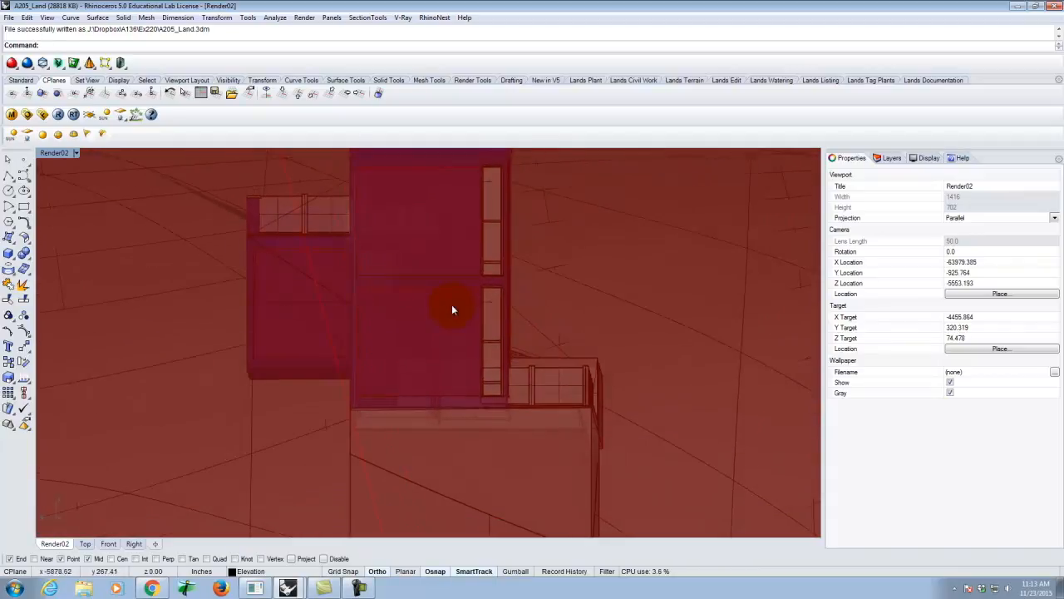
pyautogui.scroll(-4, 422, 320)
pyautogui.moveTo(466, 266); pyautogui.dragTo(507, 287, button='right')
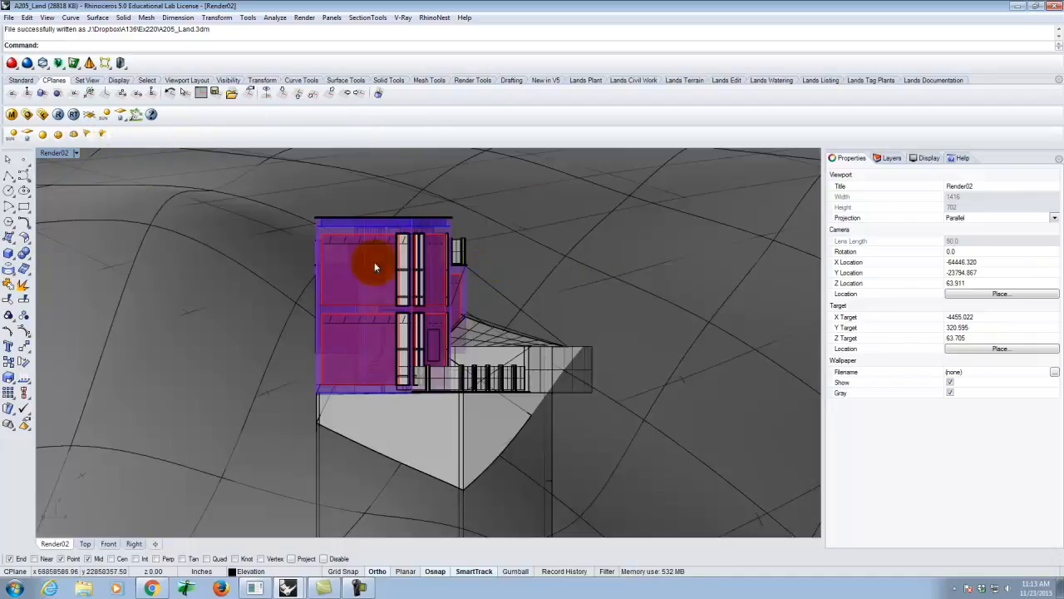
pyautogui.moveTo(529, 265); pyautogui.dragTo(417, 299, button='right')
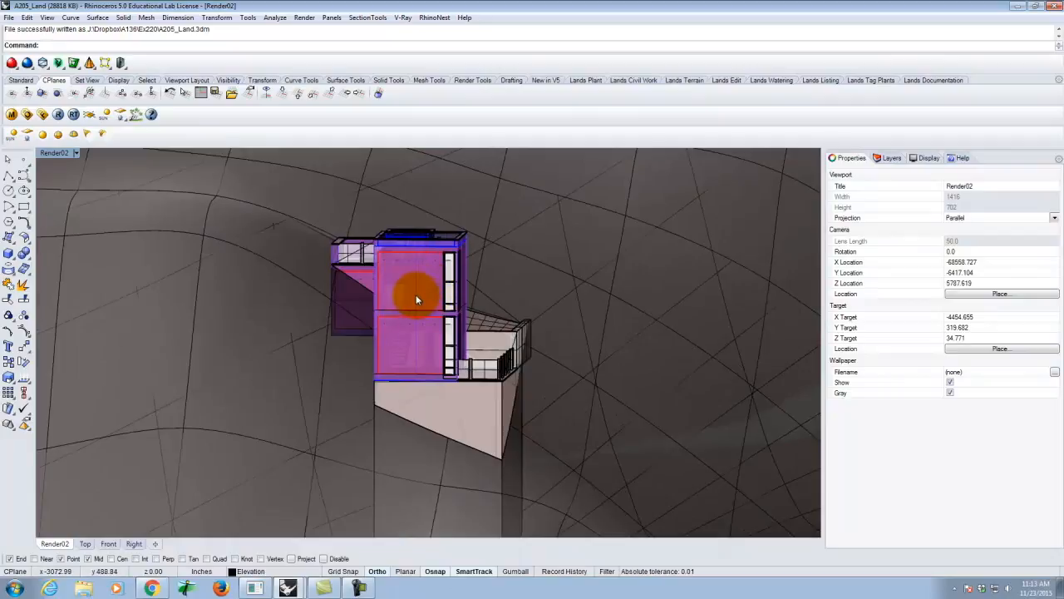
# Try the world Right view in the Render02 viewport
pyautogui.click(78, 153)
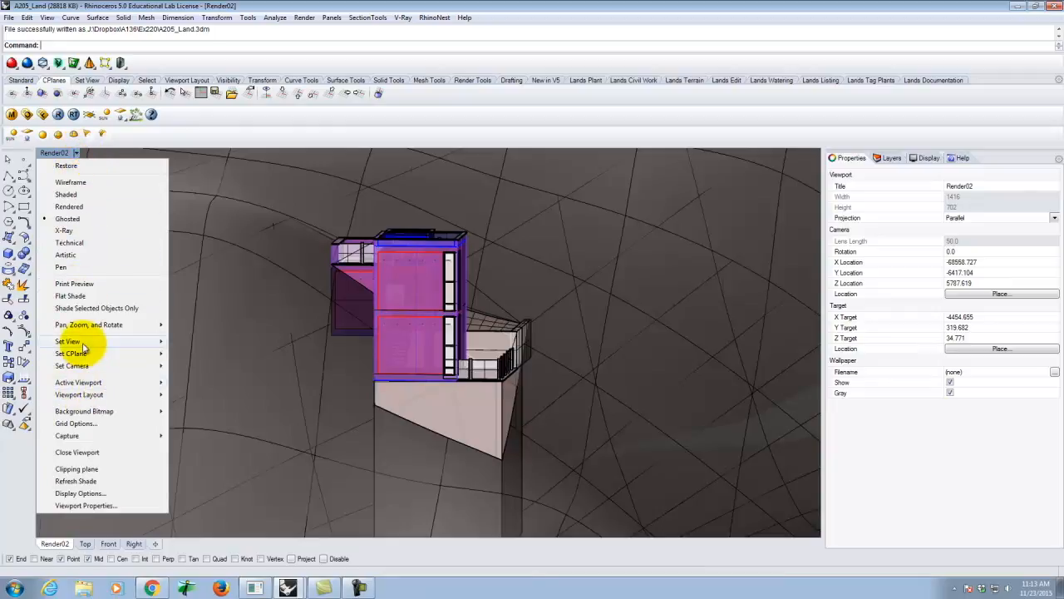
pyautogui.moveTo(82, 347)
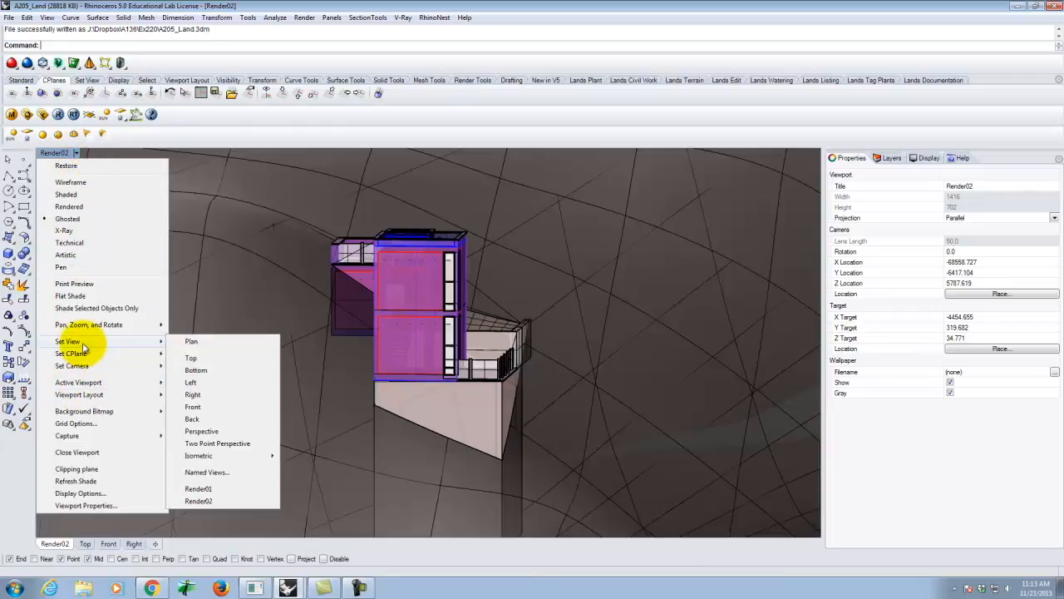
pyautogui.click(204, 393)
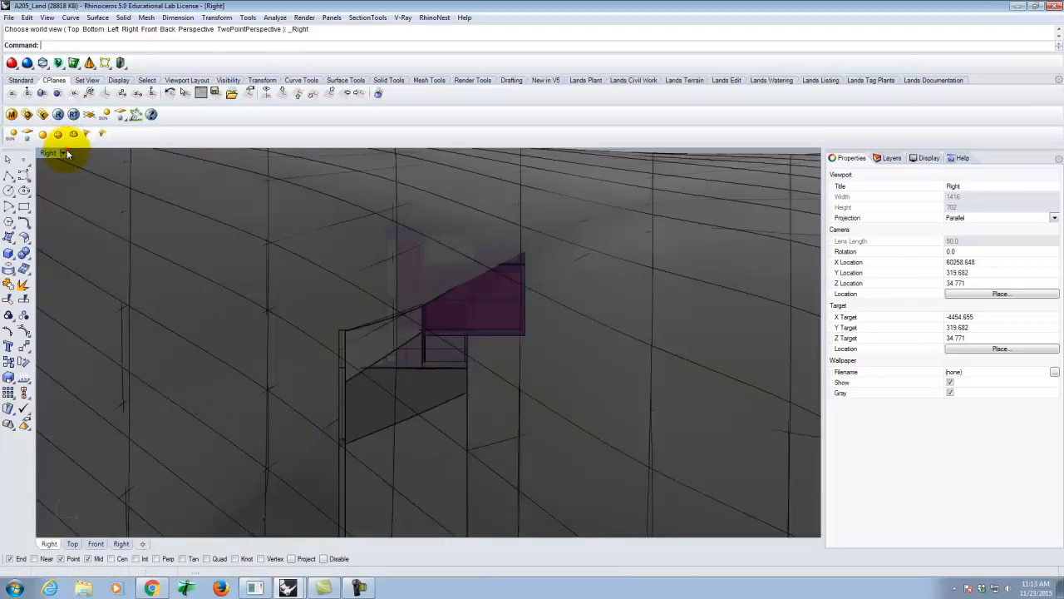
# Set the viewport to the world Left view so it faces the narrow tower facade
pyautogui.click(64, 152)
pyautogui.moveTo(94, 344)
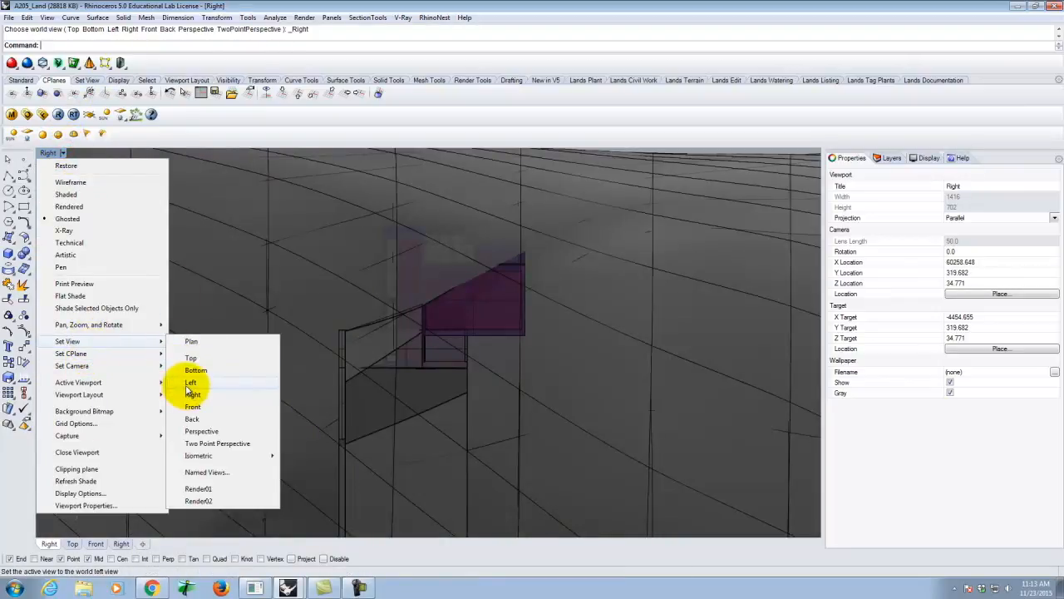
pyautogui.click(187, 383)
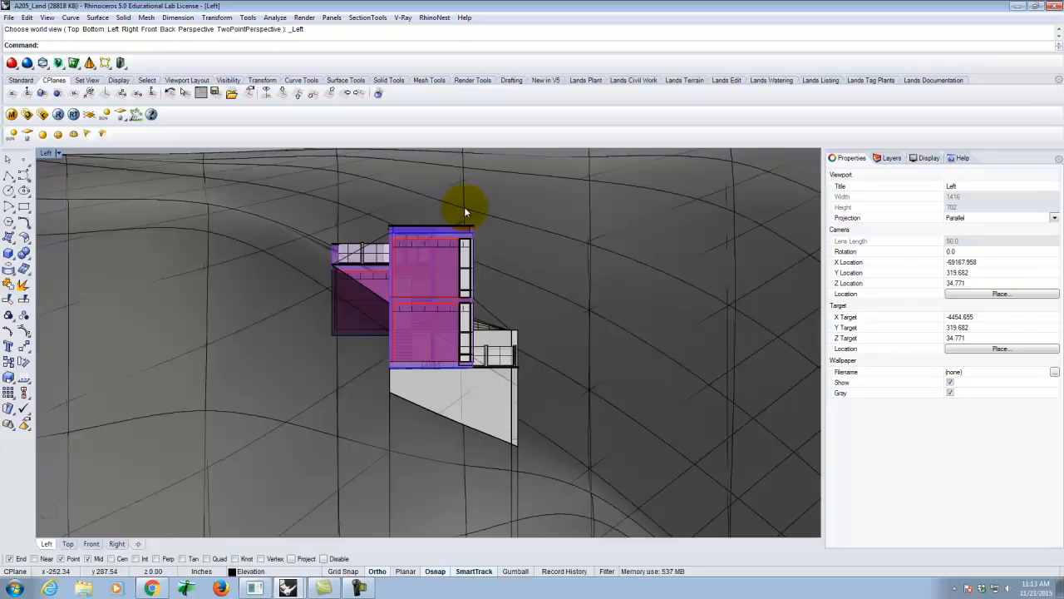
pyautogui.click(465, 251)
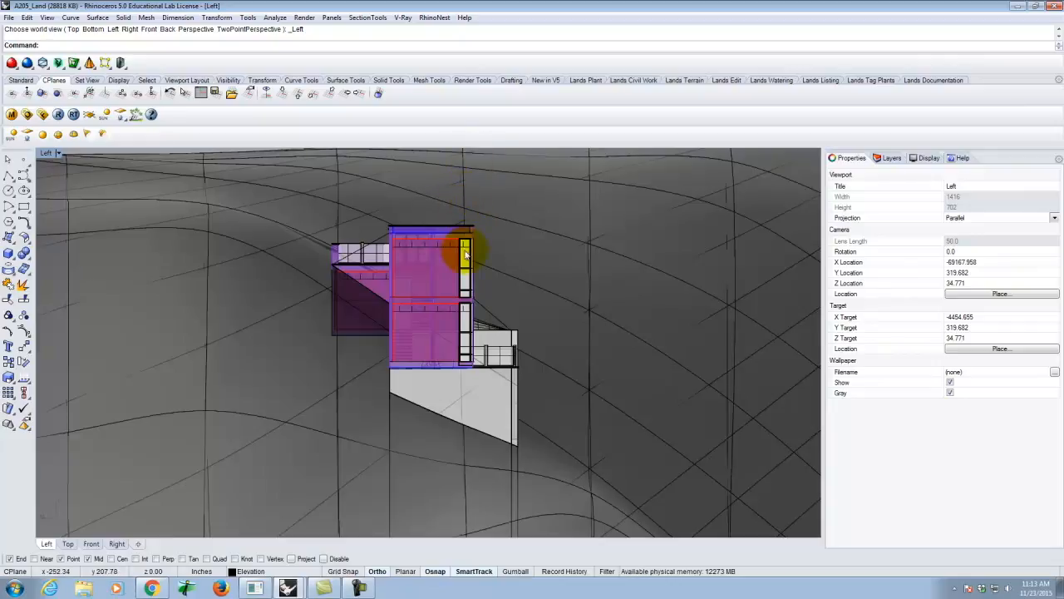
pyautogui.click(59, 153)
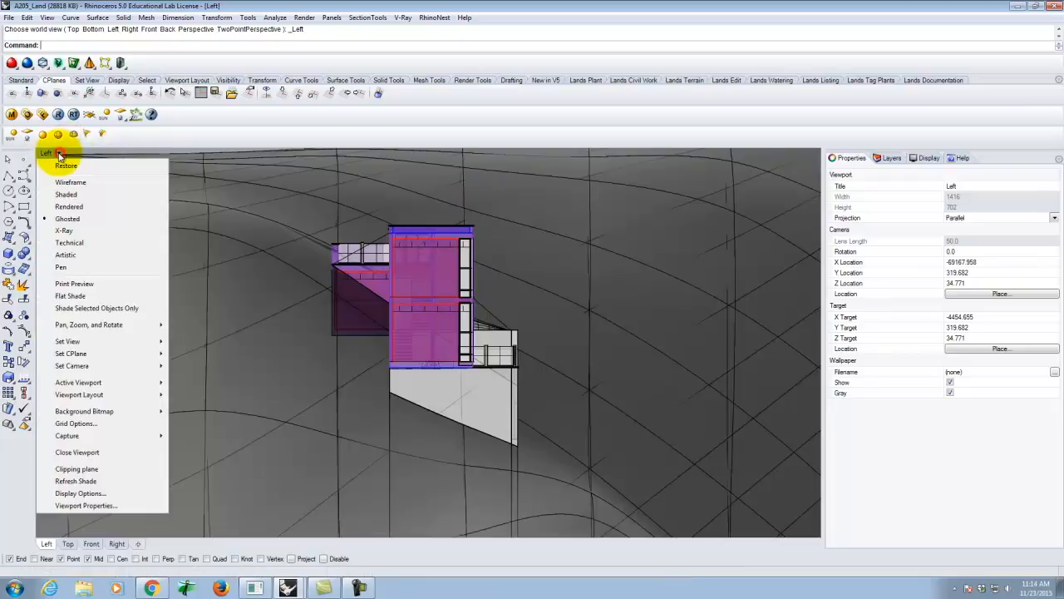
pyautogui.moveTo(77, 366)
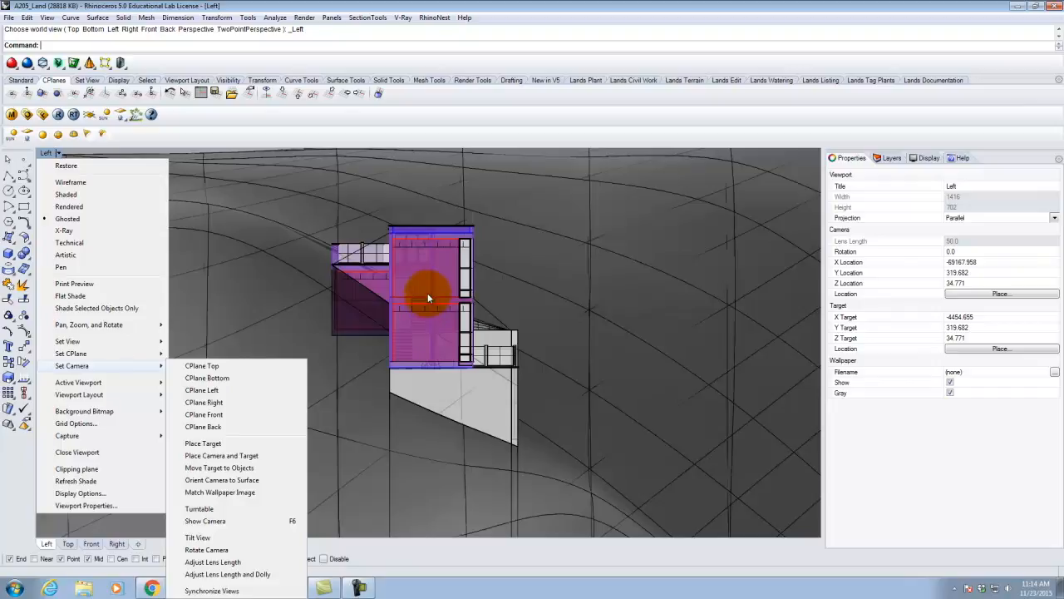
pyautogui.click(44, 153)
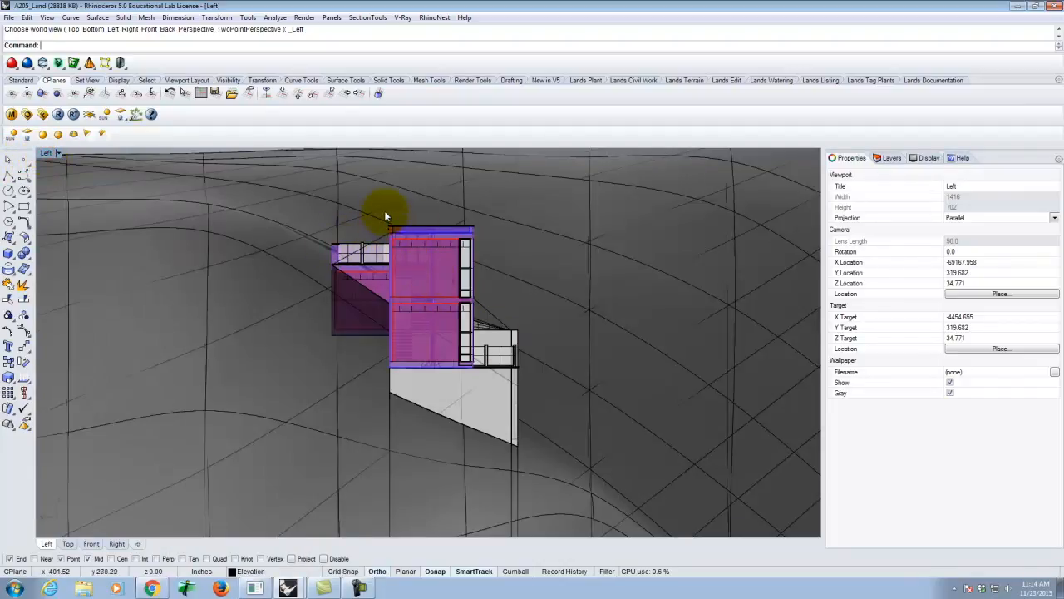
# Frame the tower facade and save the current viewport as a named view called West Elevation
pyautogui.scroll(2, 384, 212)
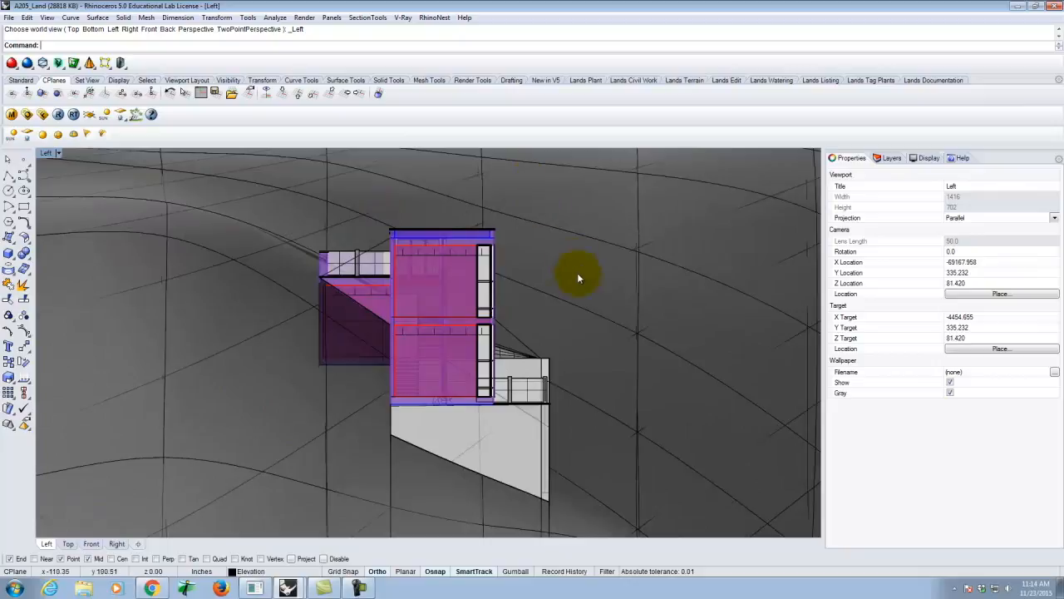
pyautogui.scroll(2, 595, 288)
pyautogui.scroll(-2, 592, 287)
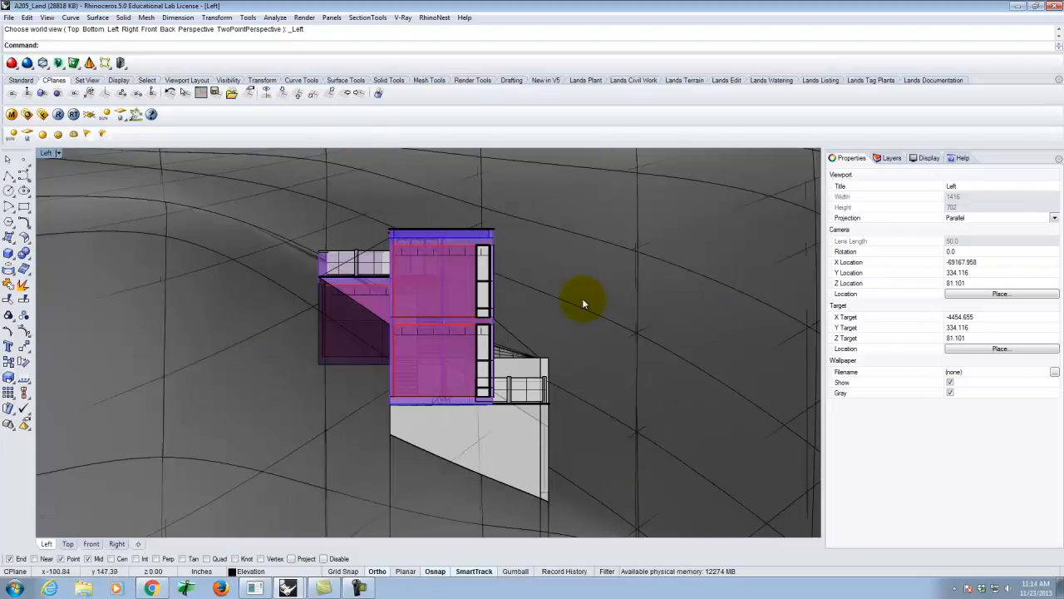
pyautogui.click(60, 153)
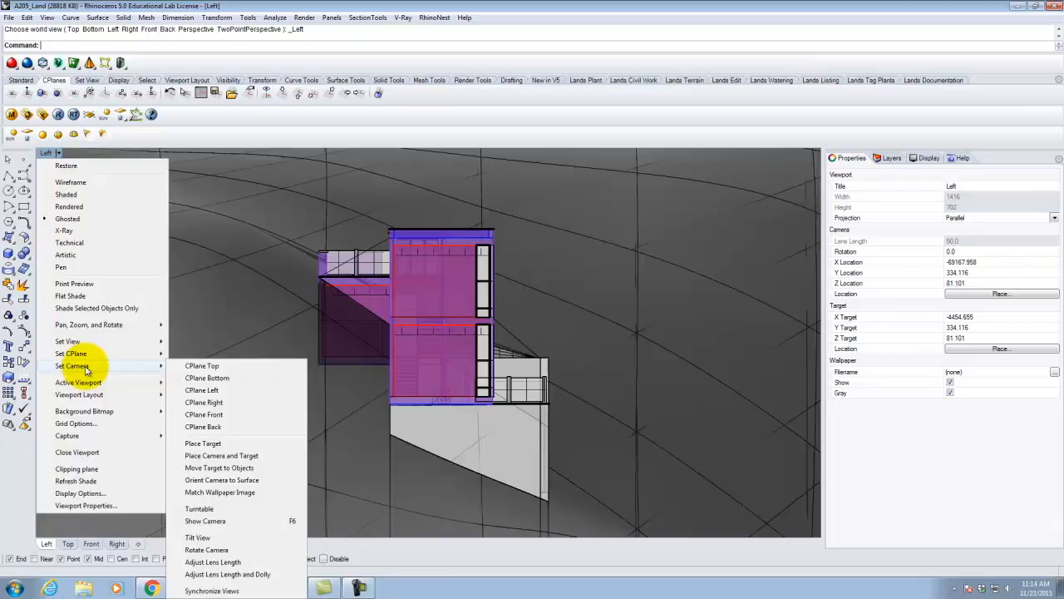
pyautogui.moveTo(71, 341)
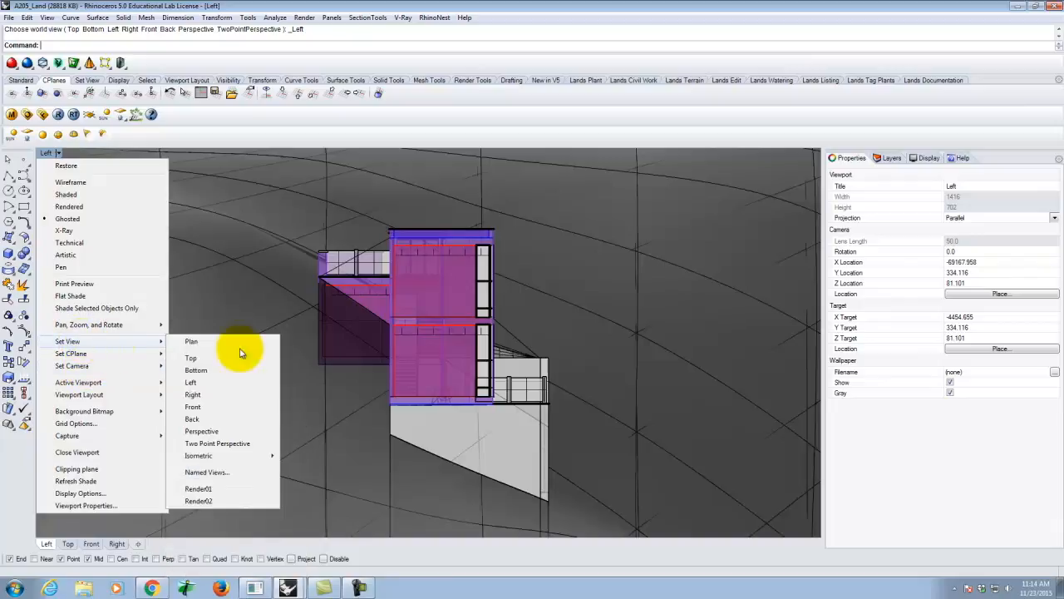
pyautogui.click(230, 472)
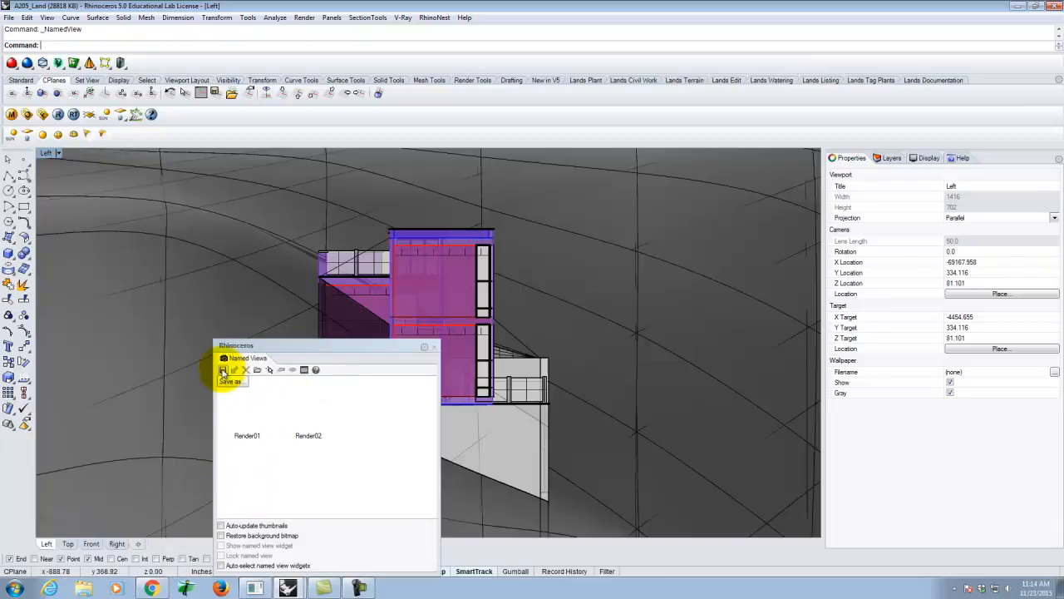
pyautogui.click(223, 370)
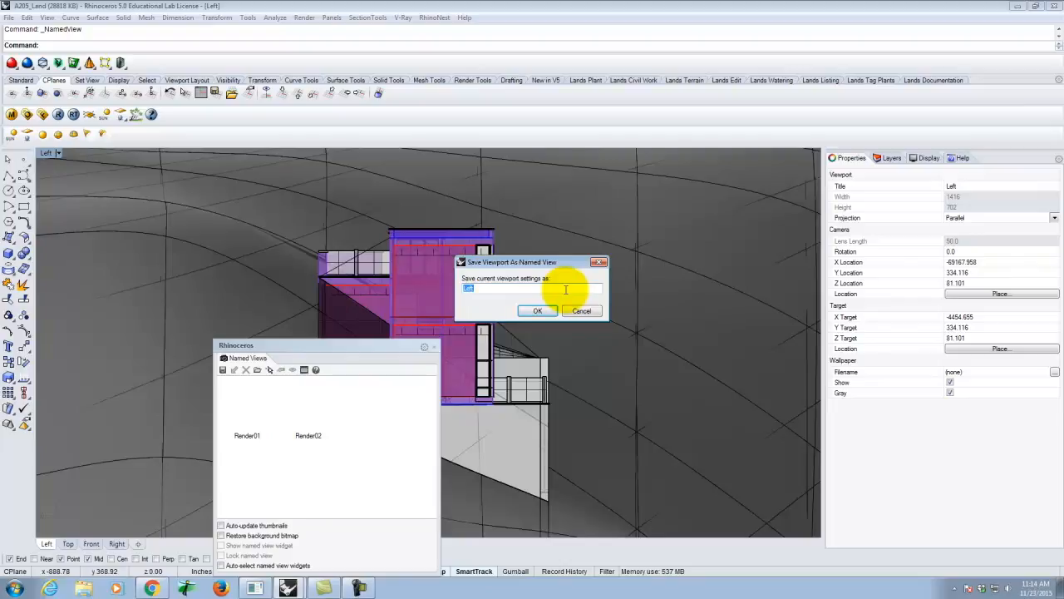
pyautogui.write('Wes')
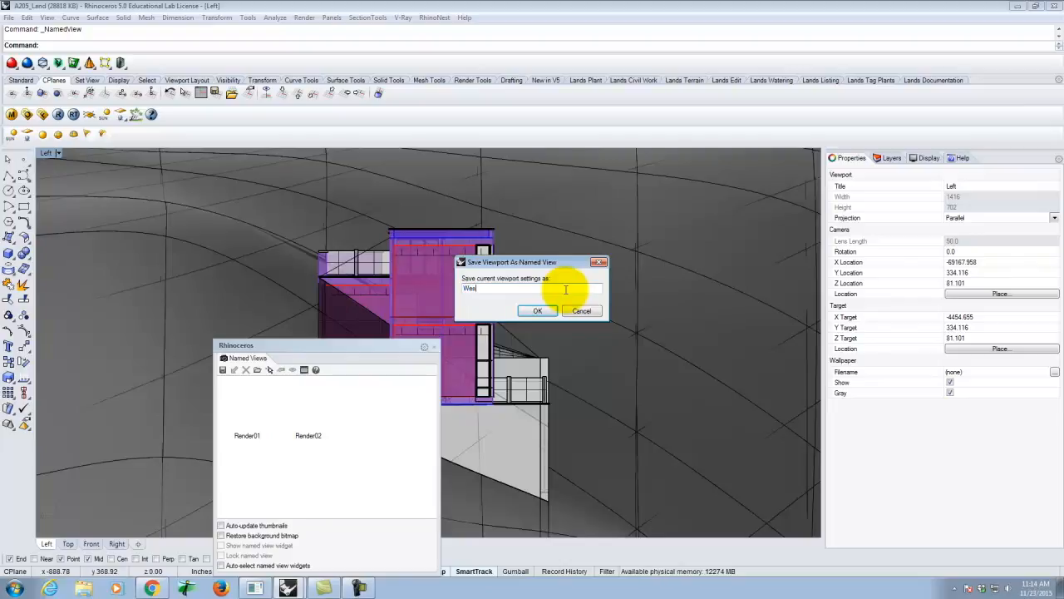
pyautogui.write('t Elevation')
pyautogui.click(537, 310)
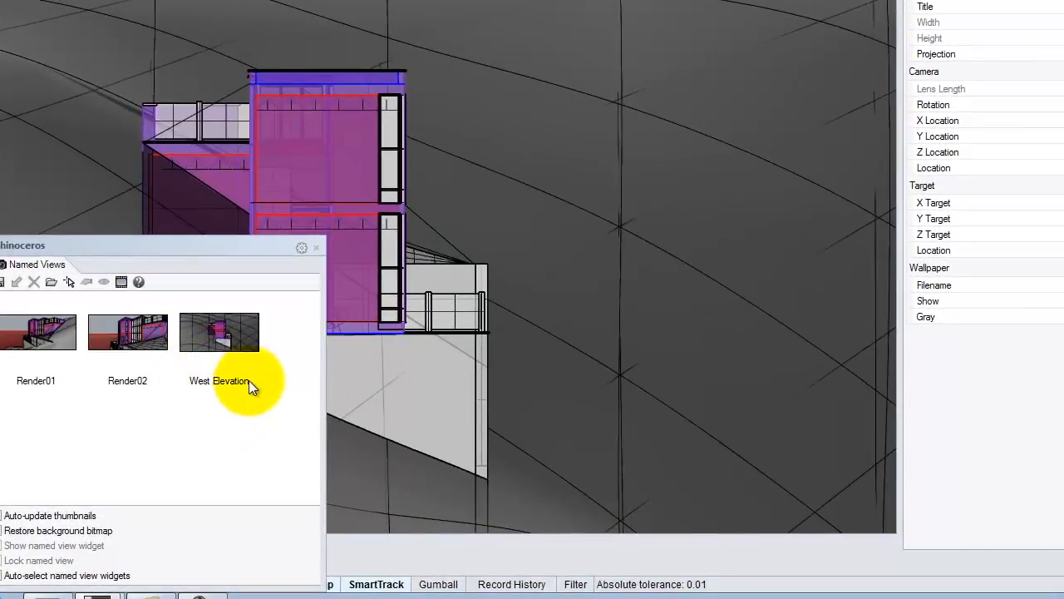
pyautogui.click(247, 380)
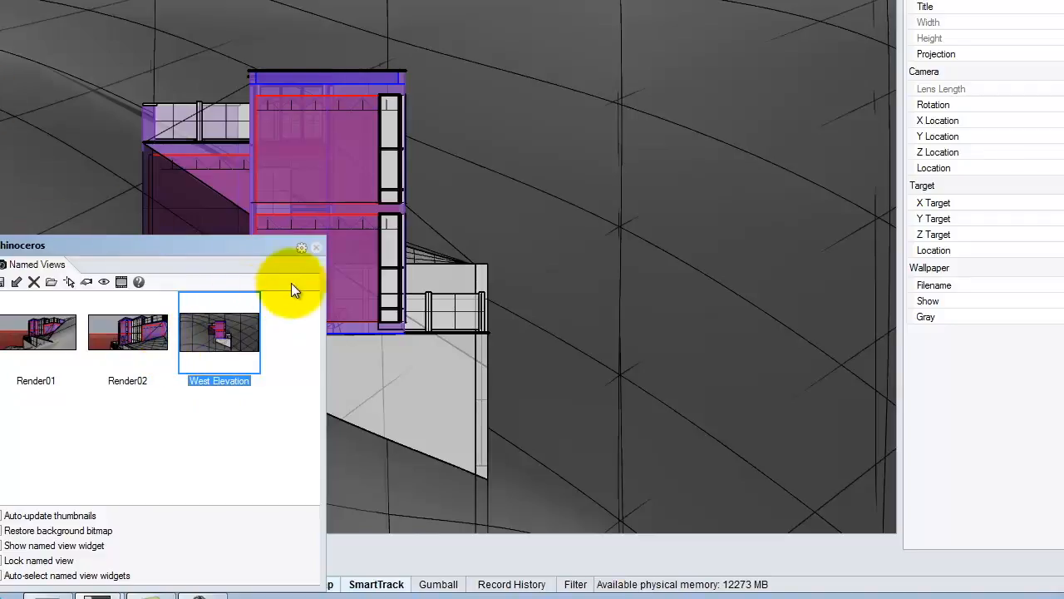
pyautogui.click(317, 248)
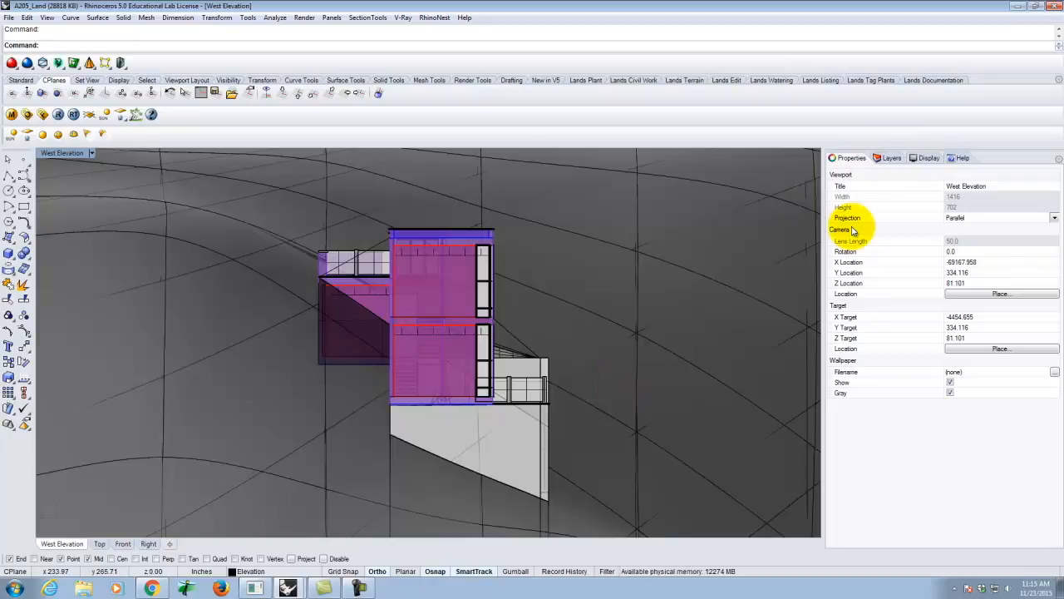
# Run Make2D on all objects with the Current View layout and visible lines on the Make2D::visible::lines layer
pyautogui.press('BackSpace')
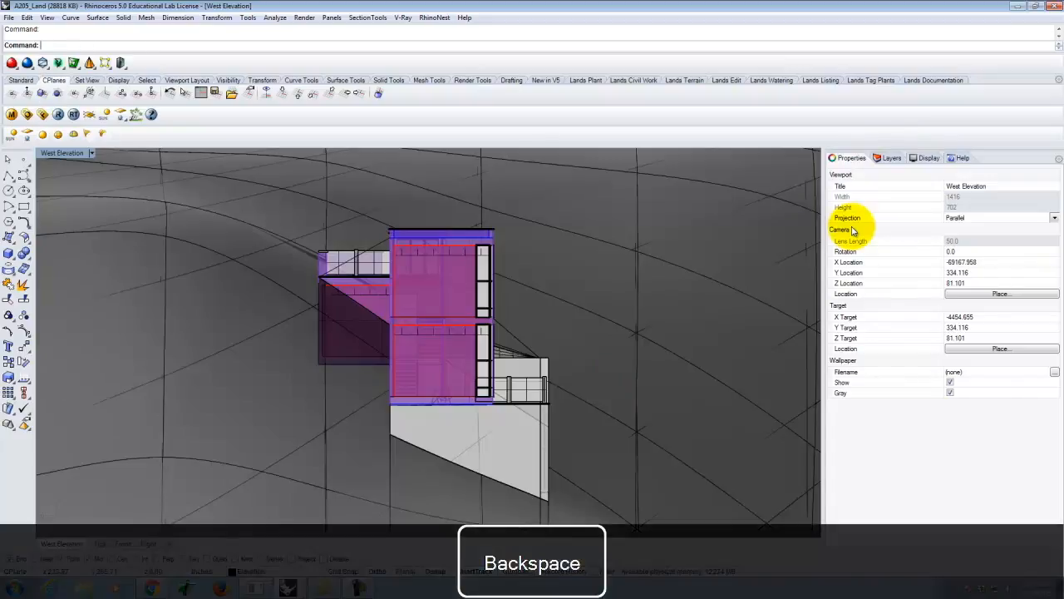
pyautogui.write('Make')
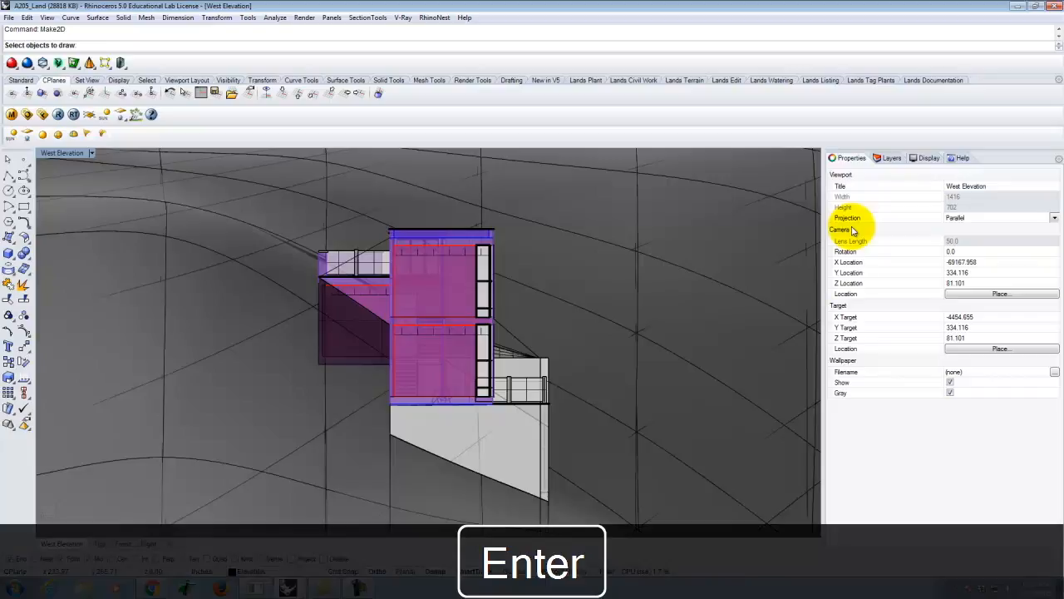
pyautogui.write('all')
pyautogui.press('Return')
pyautogui.press('Return')
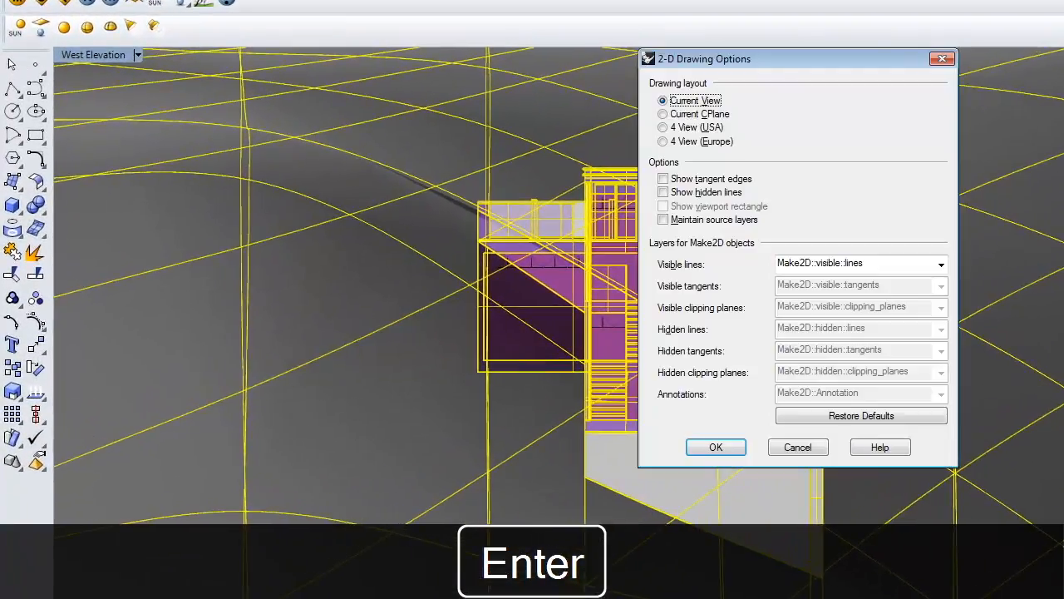
pyautogui.click(720, 446)
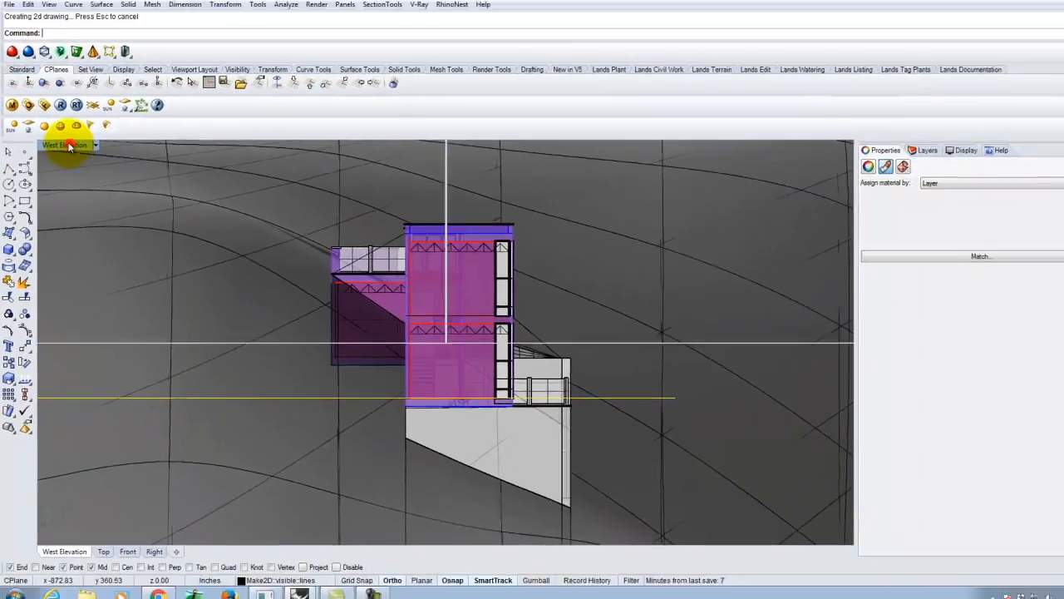
# Switch to the maximized Top viewport and set its display mode to Wireframe
pyautogui.doubleClick(70, 146)
pyautogui.doubleClick(45, 155)
pyautogui.scroll(-10, 325, 250)
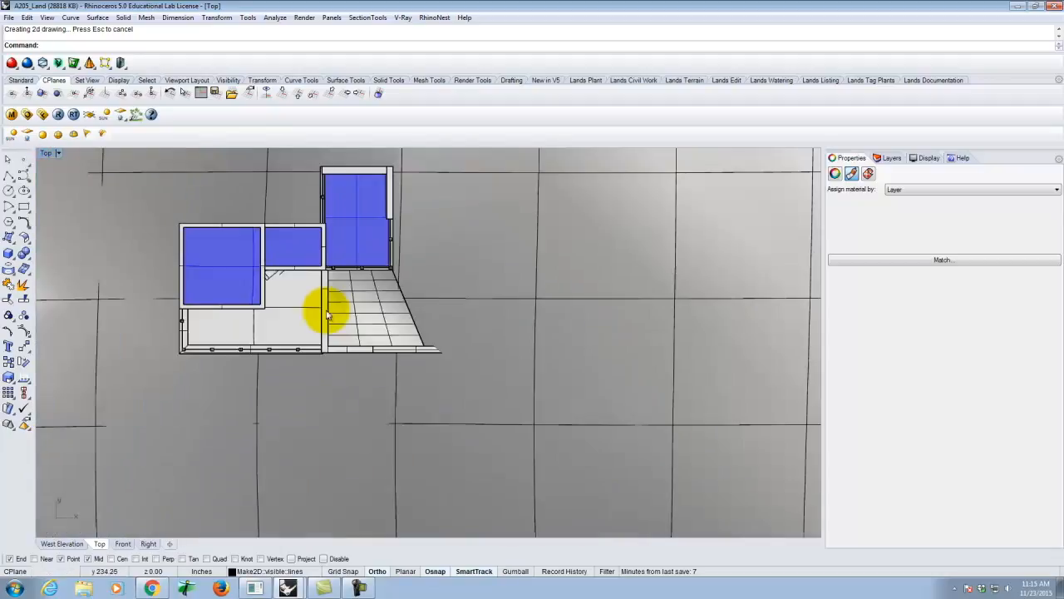
pyautogui.scroll(-4, 484, 338)
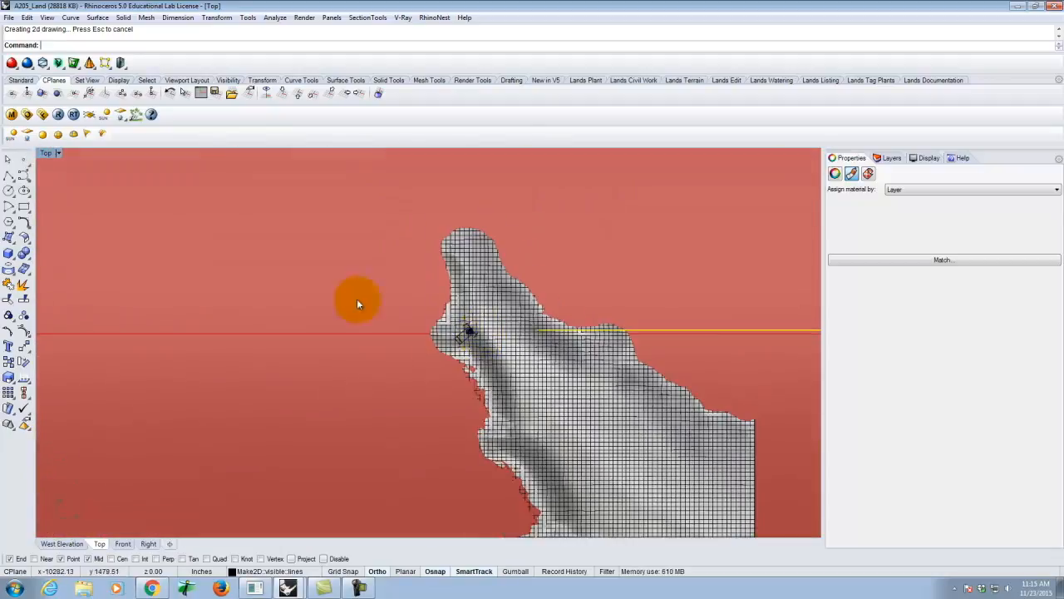
pyautogui.click(58, 153)
pyautogui.click(70, 181)
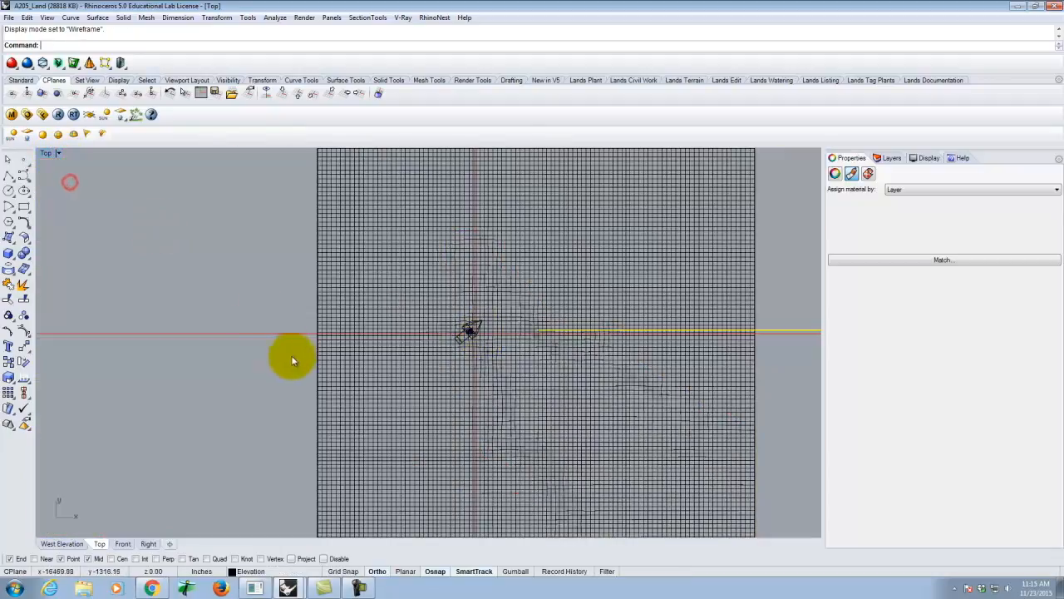
# Inspect the selected 2D elevation linework beyond the site in the Top view and delete it
pyautogui.scroll(-5, 316, 362)
pyautogui.scroll(10, 642, 355)
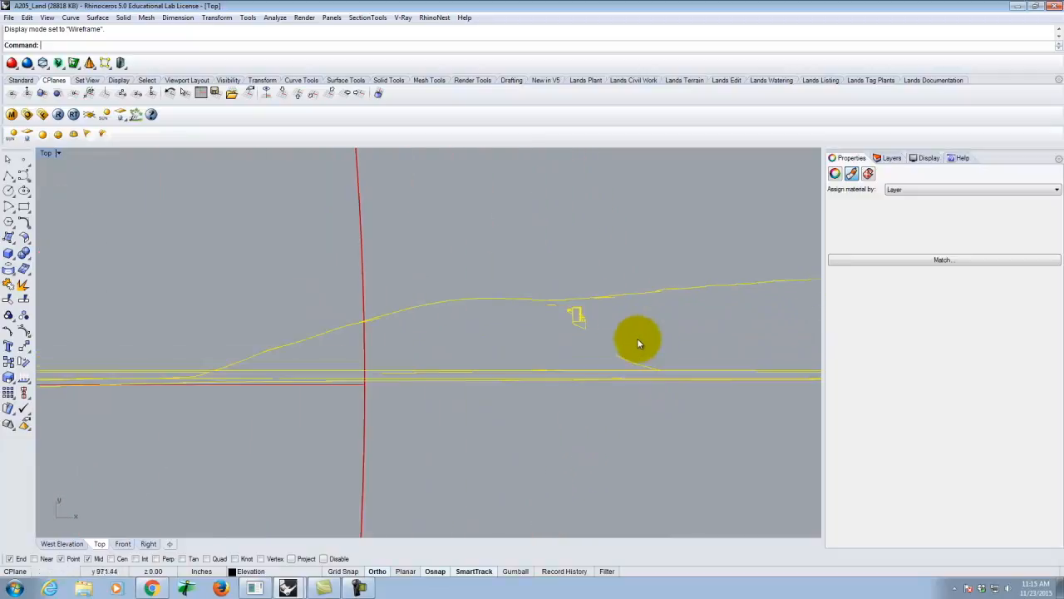
pyautogui.scroll(4, 562, 278)
pyautogui.scroll(-7, 369, 286)
pyautogui.scroll(-5, 369, 286)
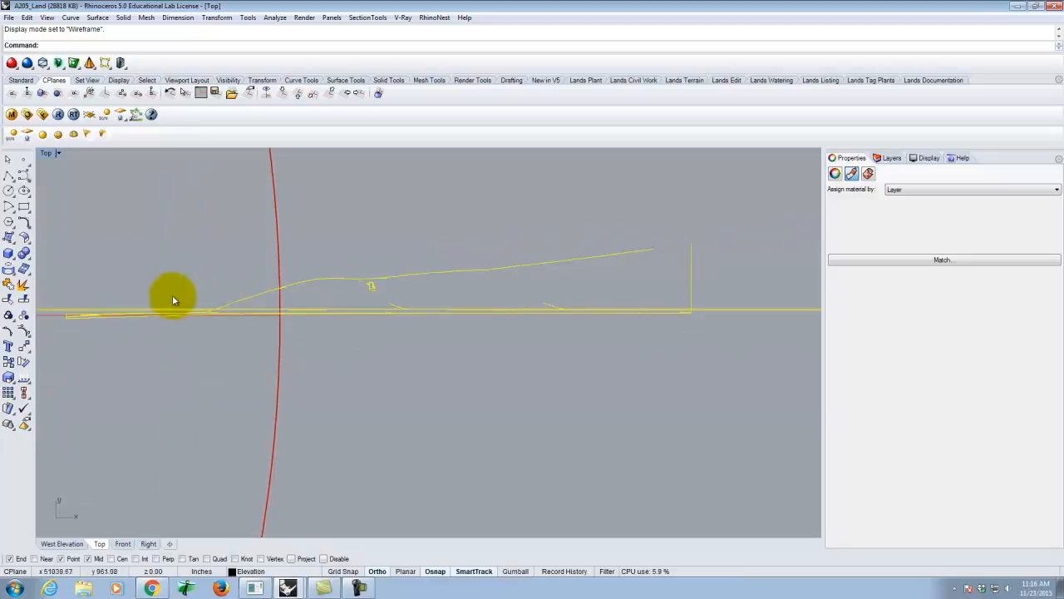
pyautogui.scroll(-2, 428, 303)
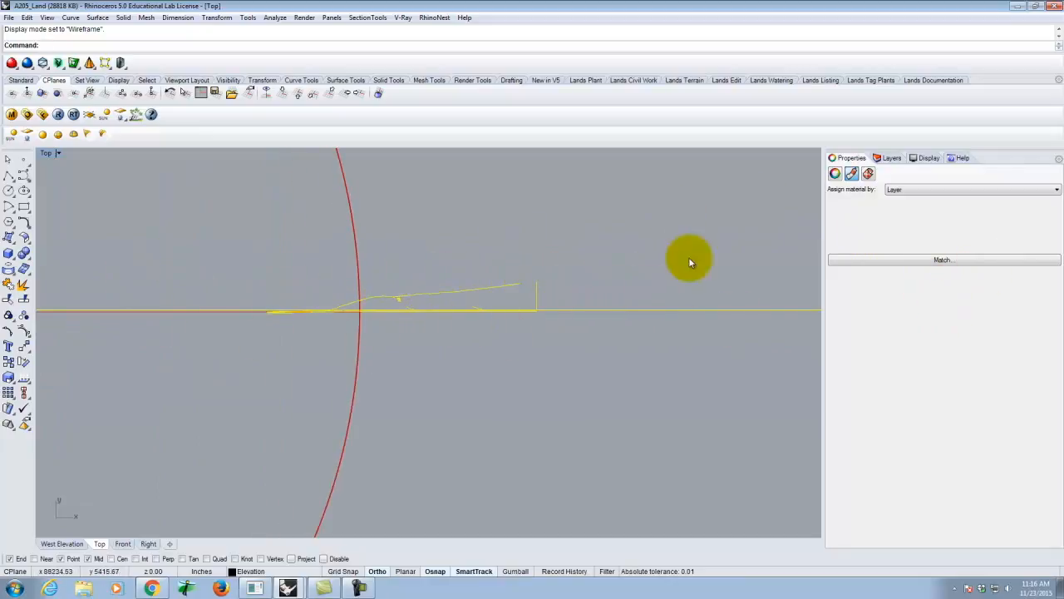
pyautogui.scroll(-3, 274, 304)
pyautogui.scroll(-2, 340, 334)
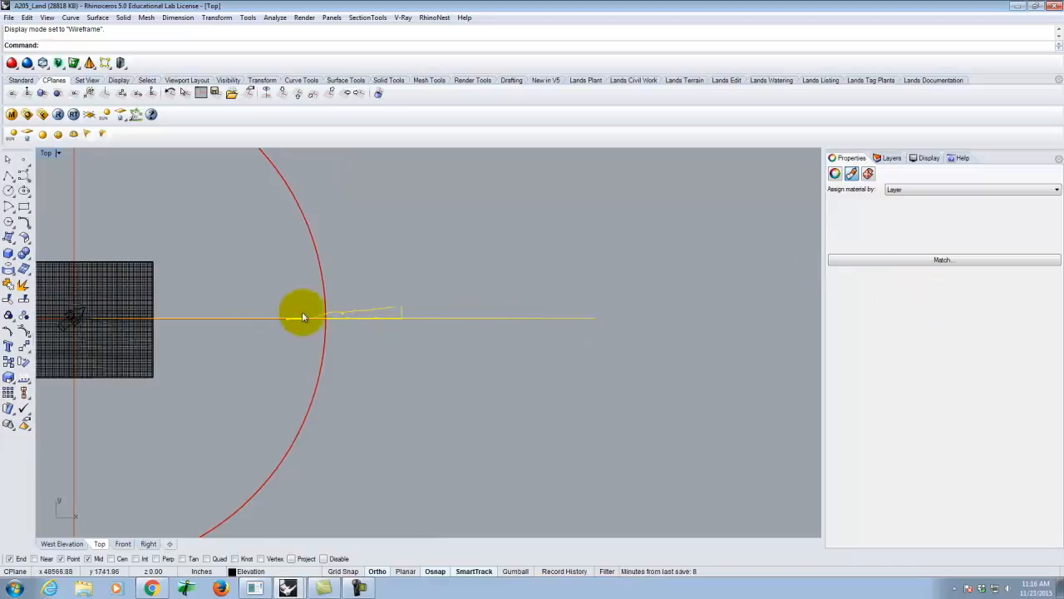
pyautogui.scroll(5, 378, 327)
pyautogui.scroll(4, 374, 329)
pyautogui.press('Delete')
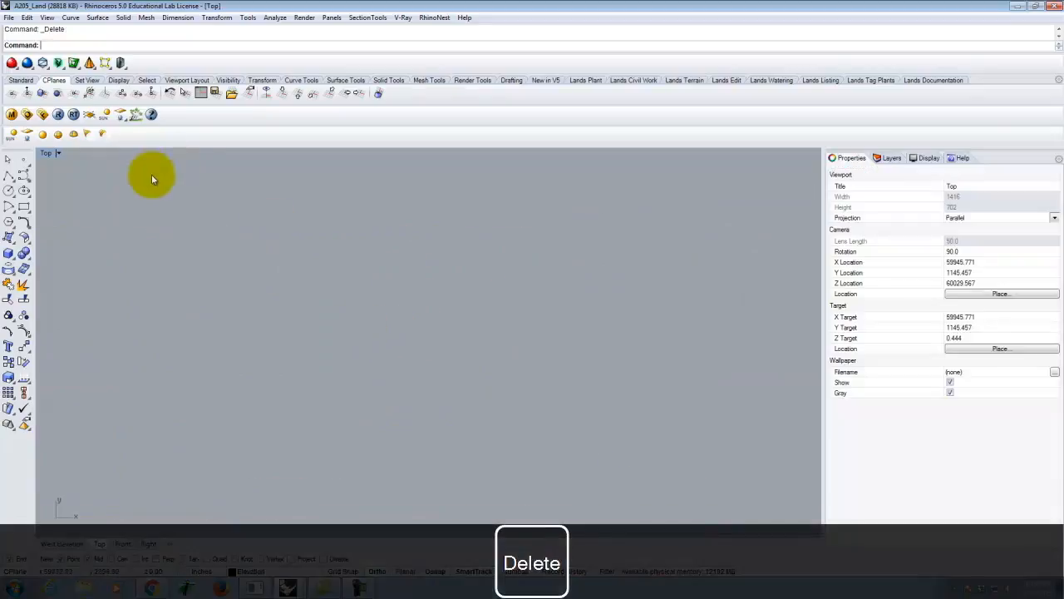
# Return to the four-viewport layout and change the Right viewport to a Perspective view of the house on the terrain
pyautogui.doubleClick(48, 154)
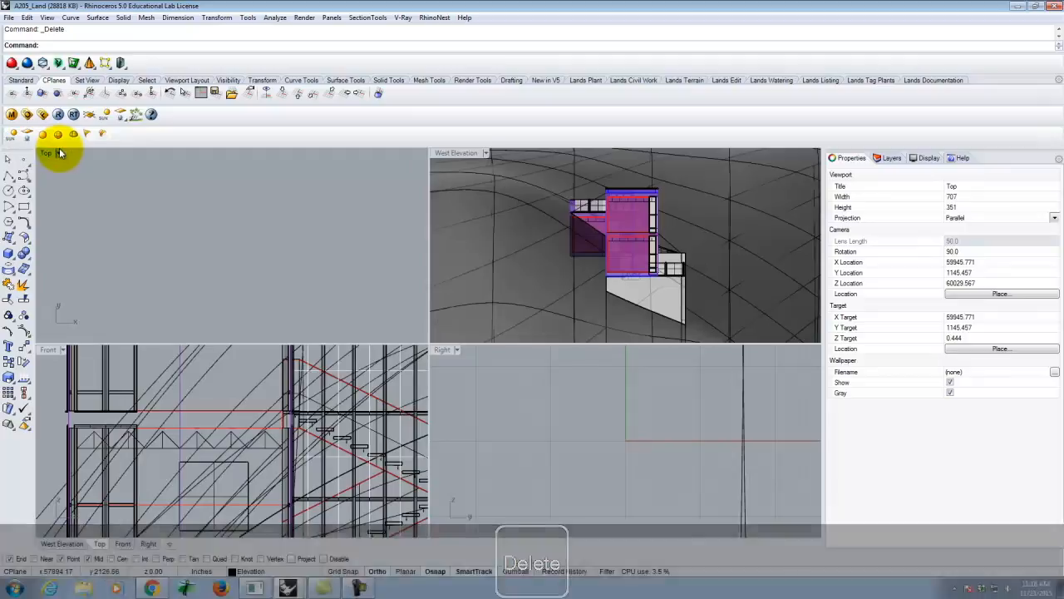
pyautogui.click(456, 350)
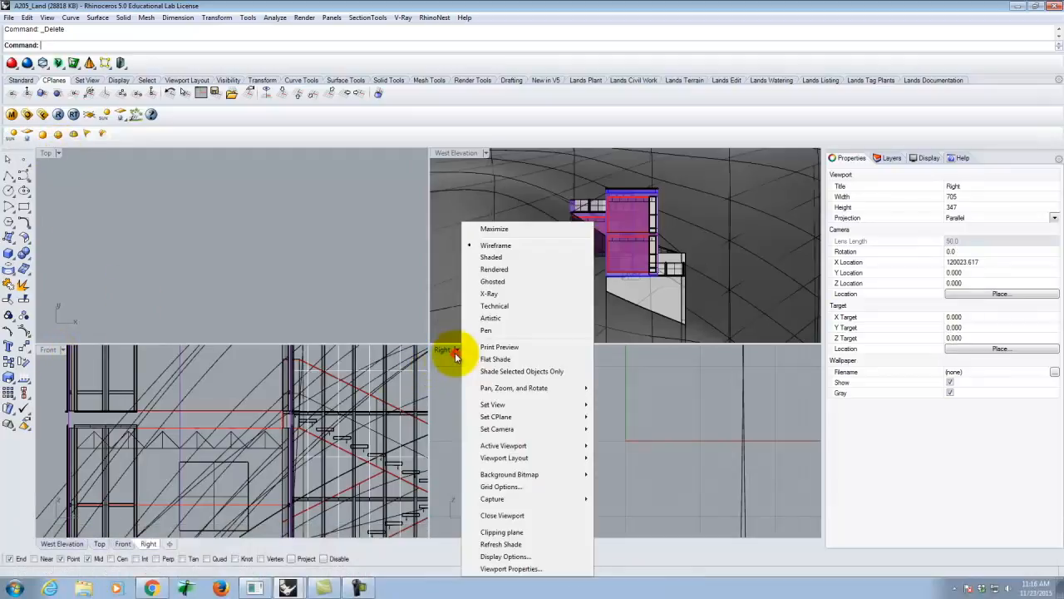
pyautogui.moveTo(516, 404)
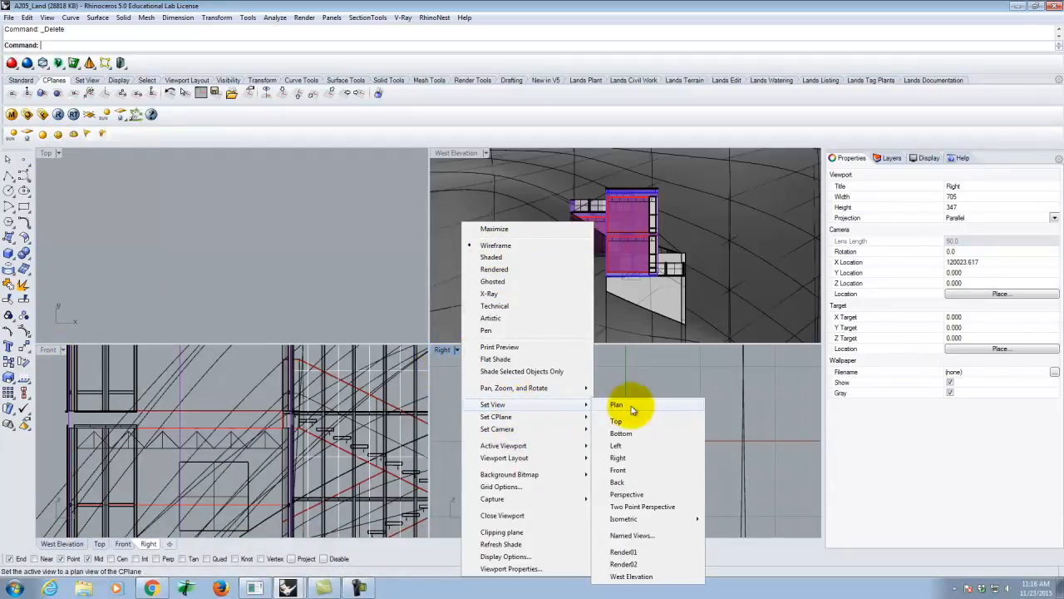
pyautogui.click(636, 494)
pyautogui.scroll(20, 582, 432)
pyautogui.moveTo(537, 463); pyautogui.dragTo(572, 466, button='right')
pyautogui.scroll(12, 520, 468)
pyautogui.moveTo(476, 472); pyautogui.dragTo(645, 436, button='right')
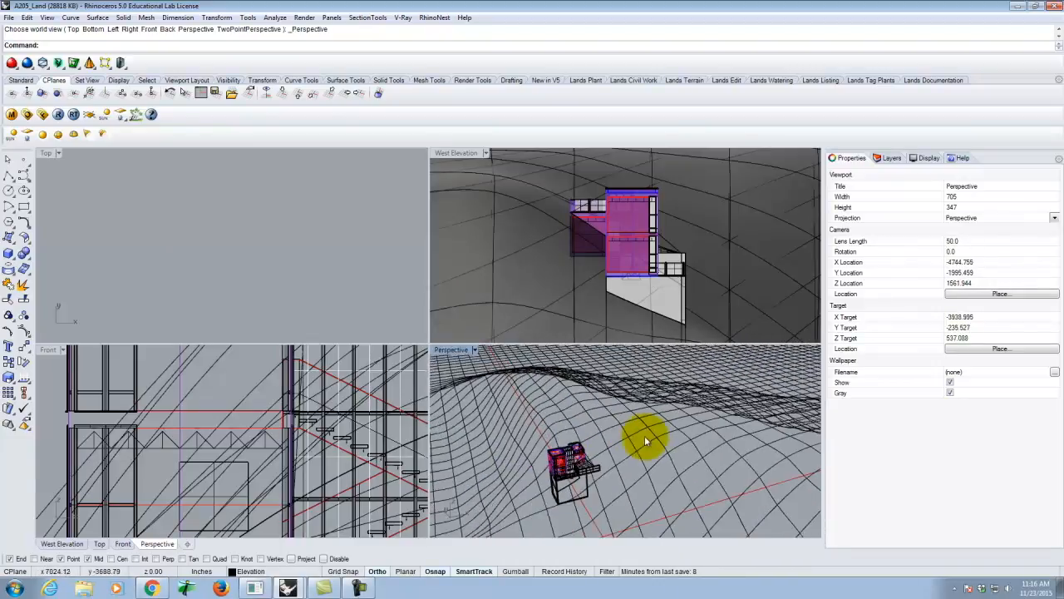
# Show the camera of the West Elevation viewport
pyautogui.scroll(6, 535, 468)
pyautogui.scroll(-4, 651, 441)
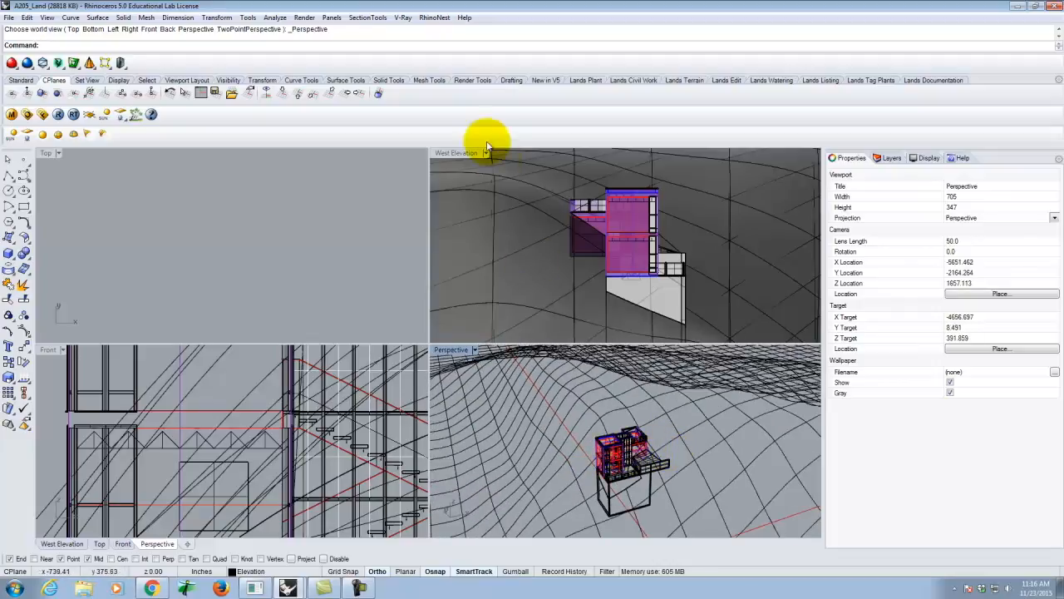
pyautogui.click(451, 153)
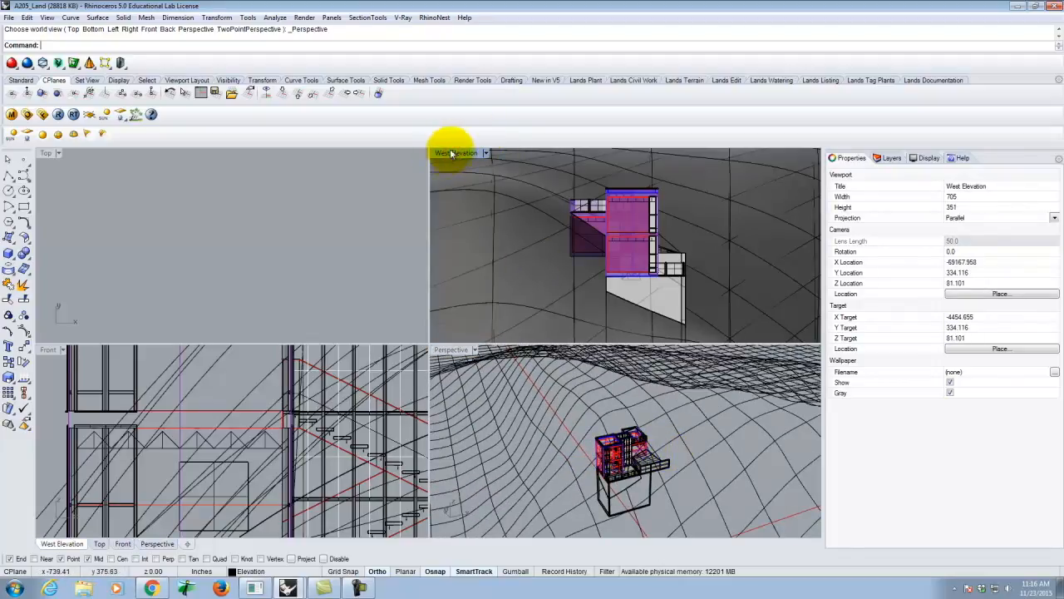
pyautogui.click(487, 154)
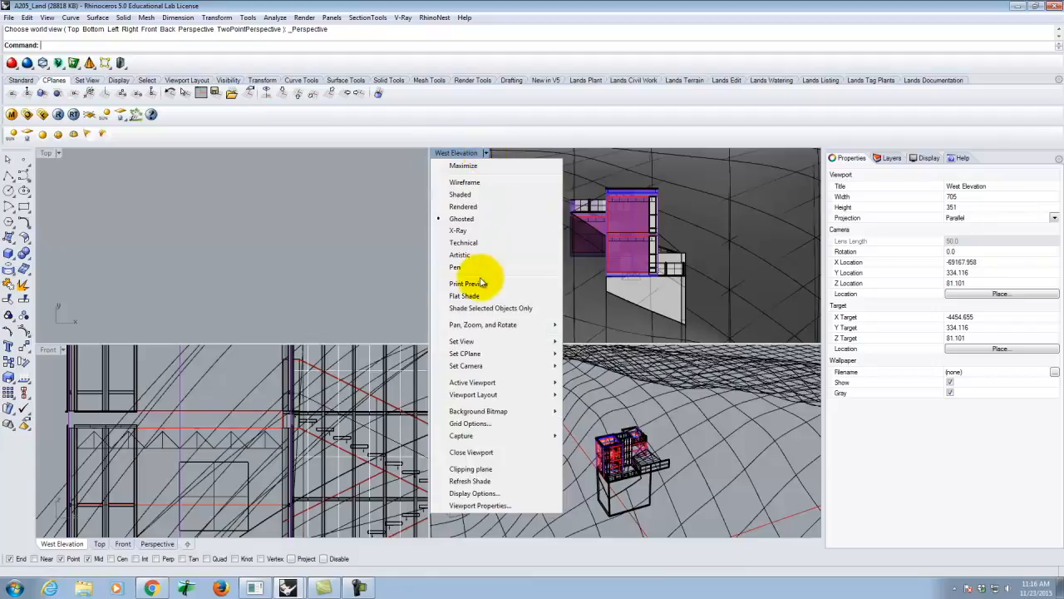
pyautogui.moveTo(478, 370)
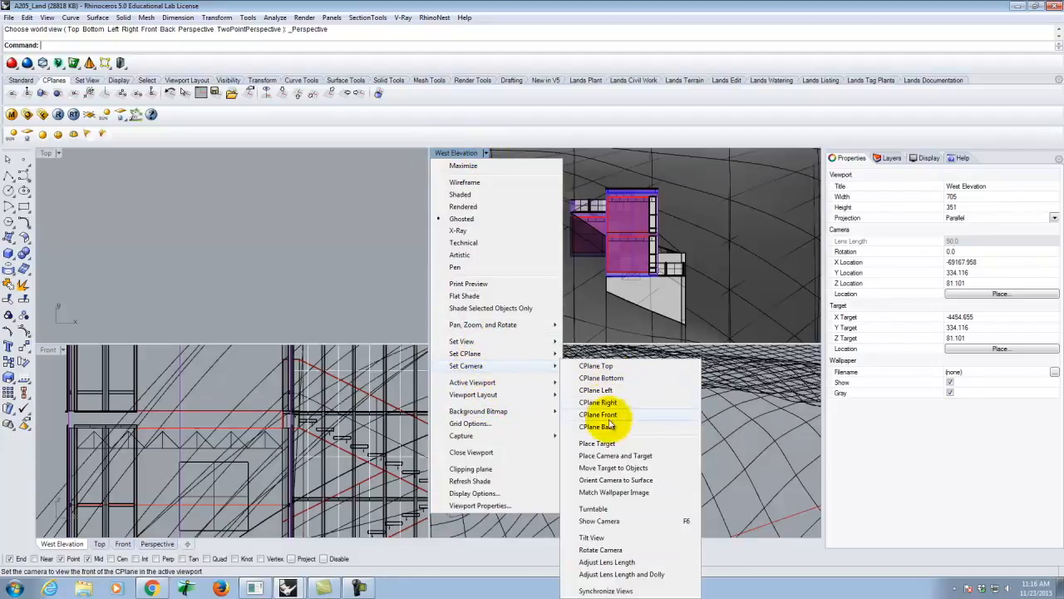
pyautogui.click(598, 522)
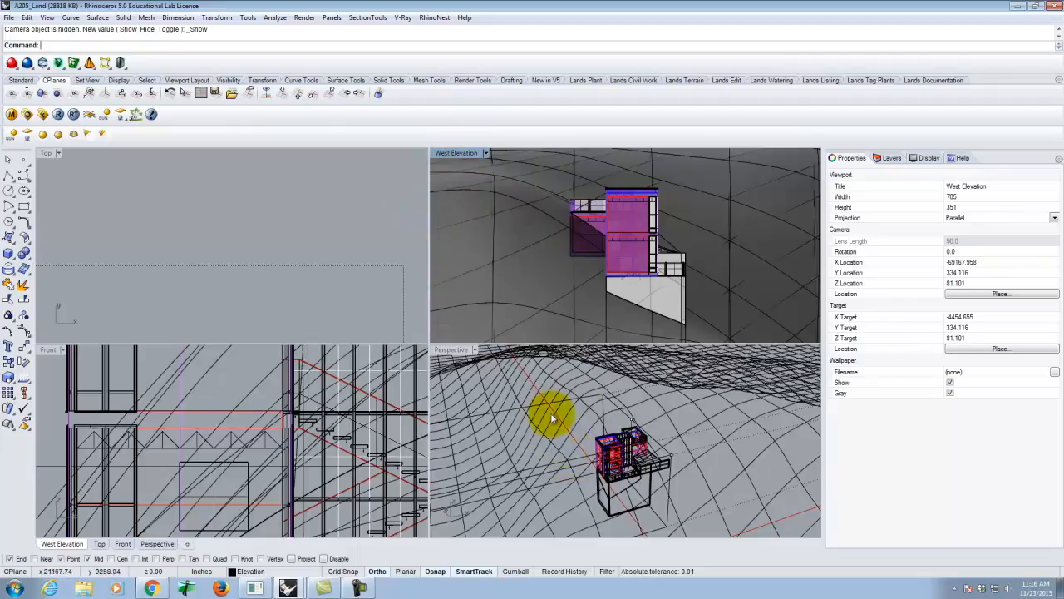
# Examine the West Elevation camera frustum around the house in the Perspective viewport and maximize that viewport
pyautogui.click(453, 355)
pyautogui.scroll(-15, 639, 405)
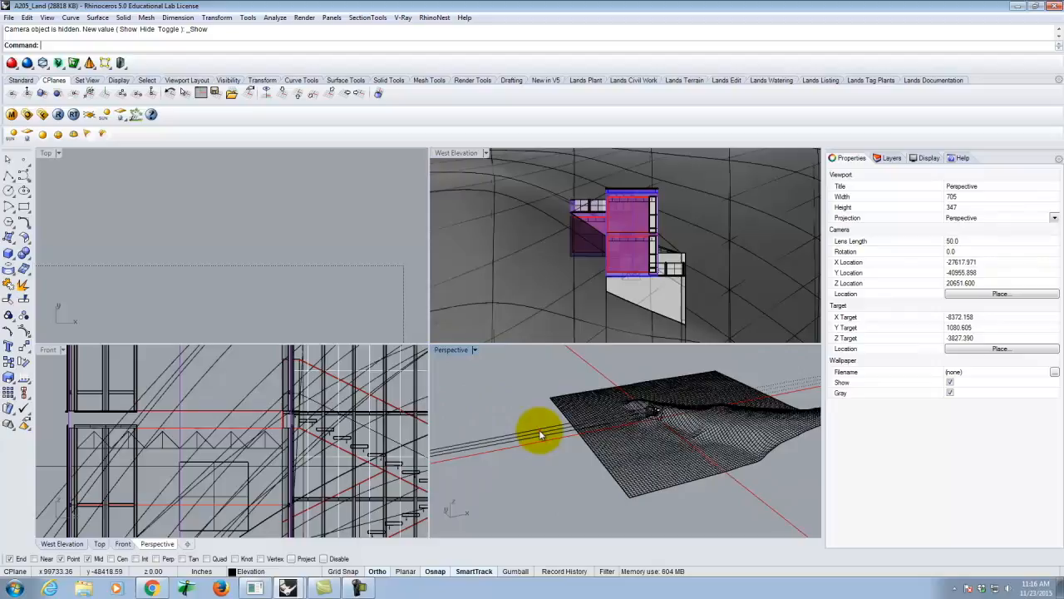
pyautogui.scroll(-5, 678, 430)
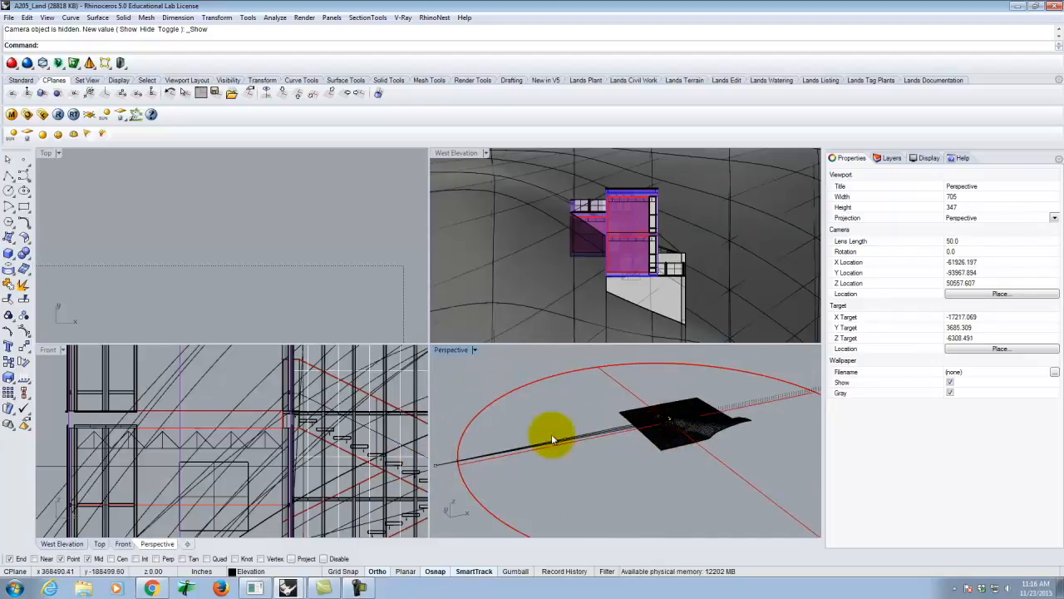
pyautogui.scroll(10, 662, 419)
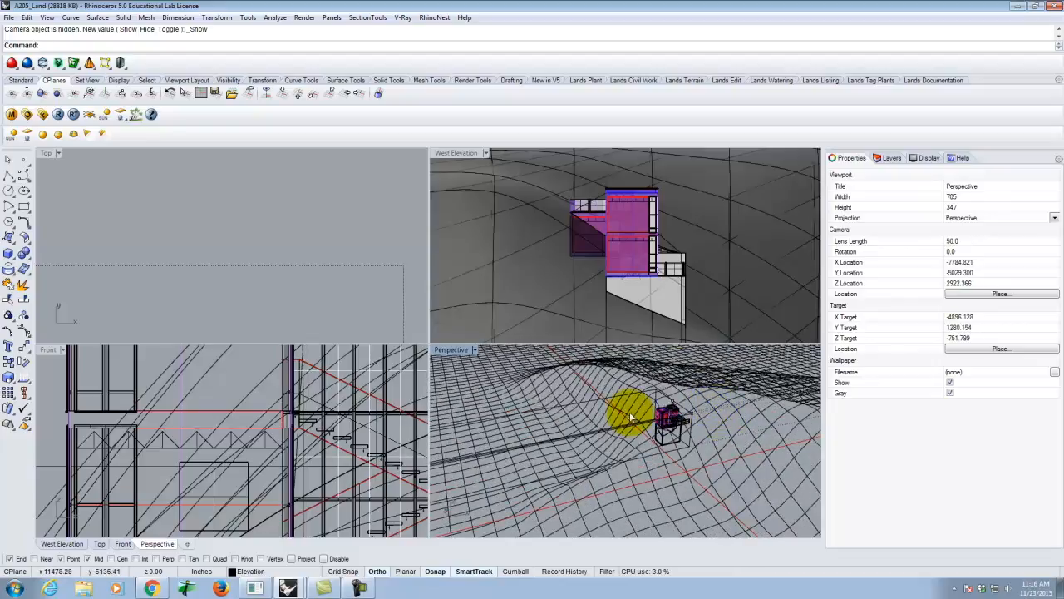
pyautogui.moveTo(663, 399)
pyautogui.mouseDown(button='right')
pyautogui.moveTo(563, 396)
pyautogui.moveTo(608, 435)
pyautogui.moveTo(701, 387)
pyautogui.moveTo(675, 397)
pyautogui.mouseUp(button='right')
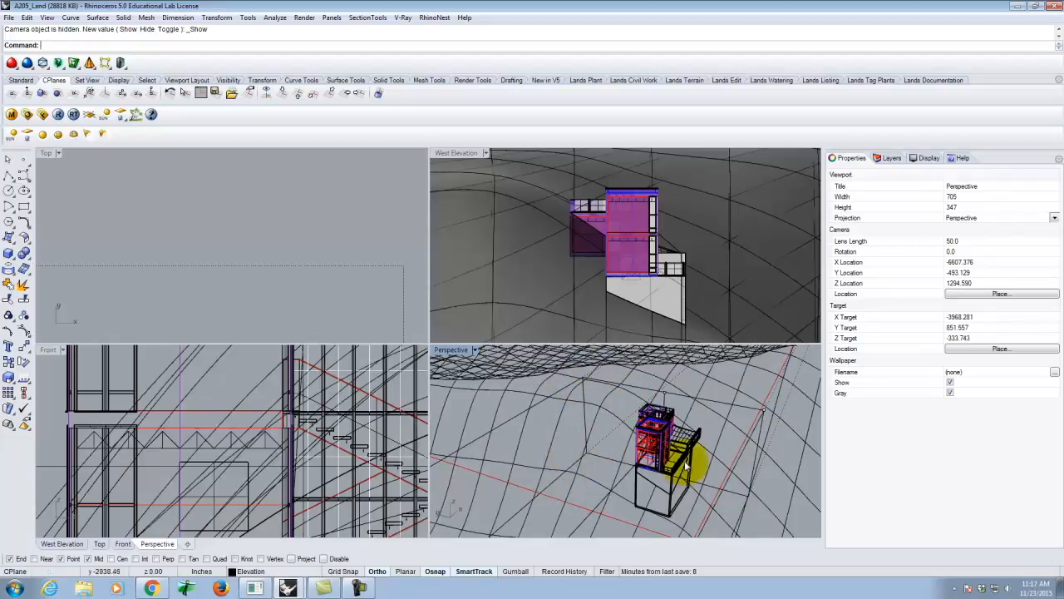
pyautogui.doubleClick(453, 350)
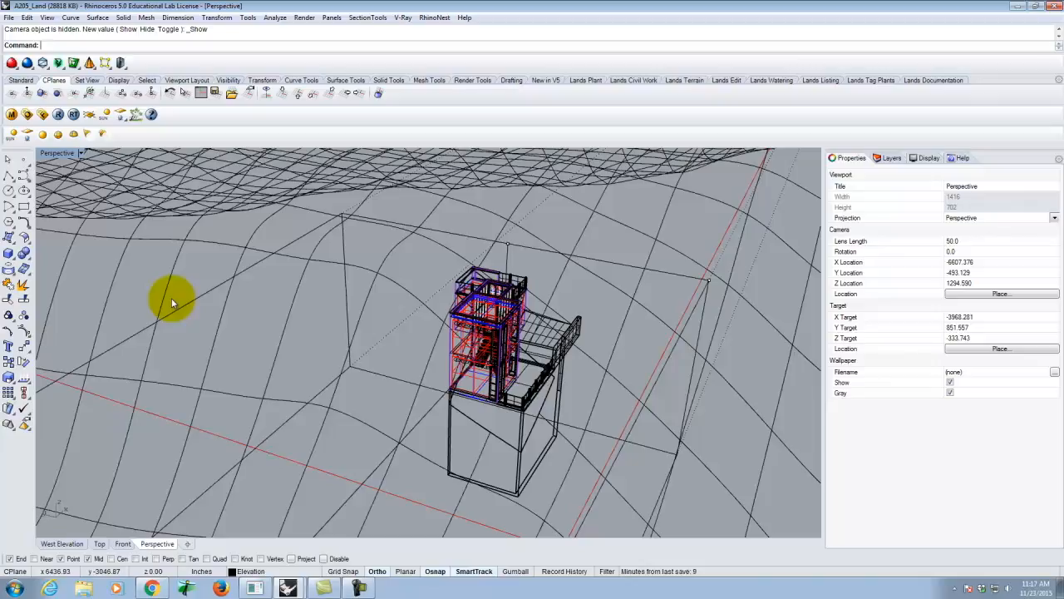
# Switch to Chrome, open the Rhino 5.37 [viewport rectangle] tutorial from Assembly 10.8, review its rectangle and scaling steps, and return to Rhino
pyautogui.click(150, 588)
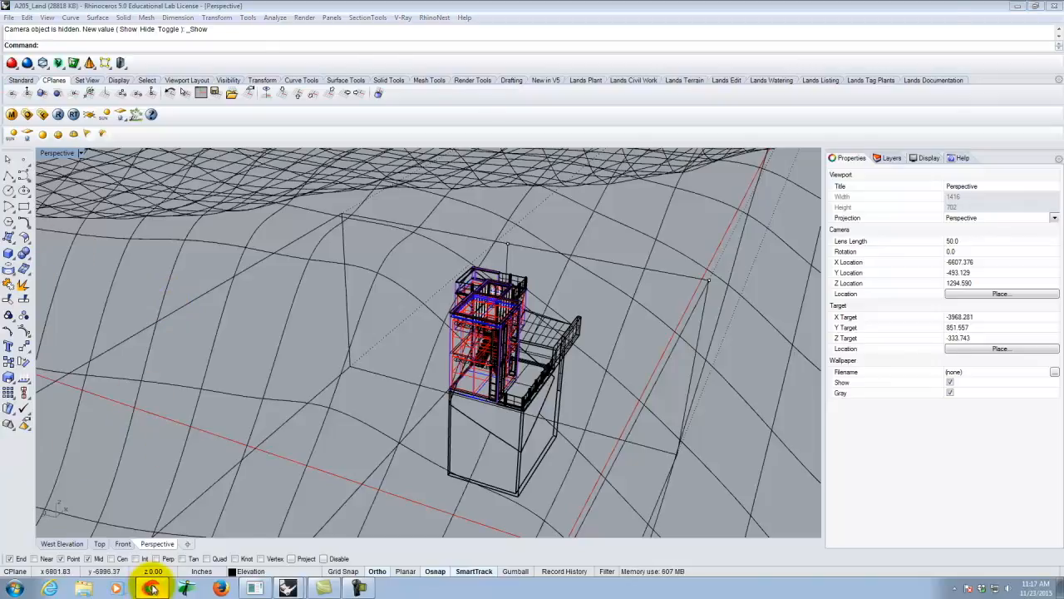
pyautogui.scroll(-3, 582, 300)
pyautogui.scroll(-3, 604, 314)
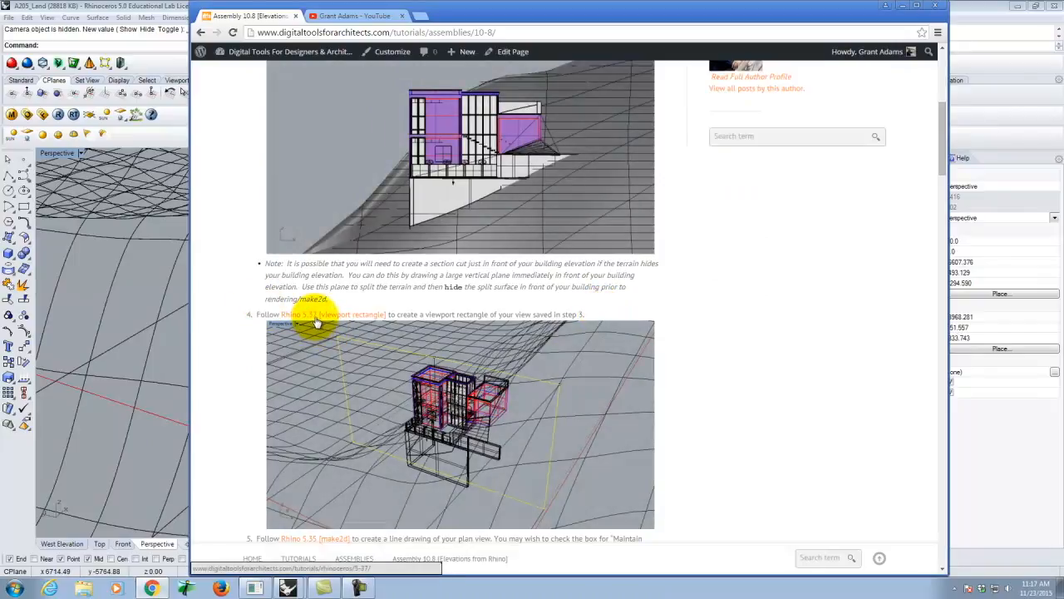
pyautogui.rightClick(317, 323)
pyautogui.click(345, 325)
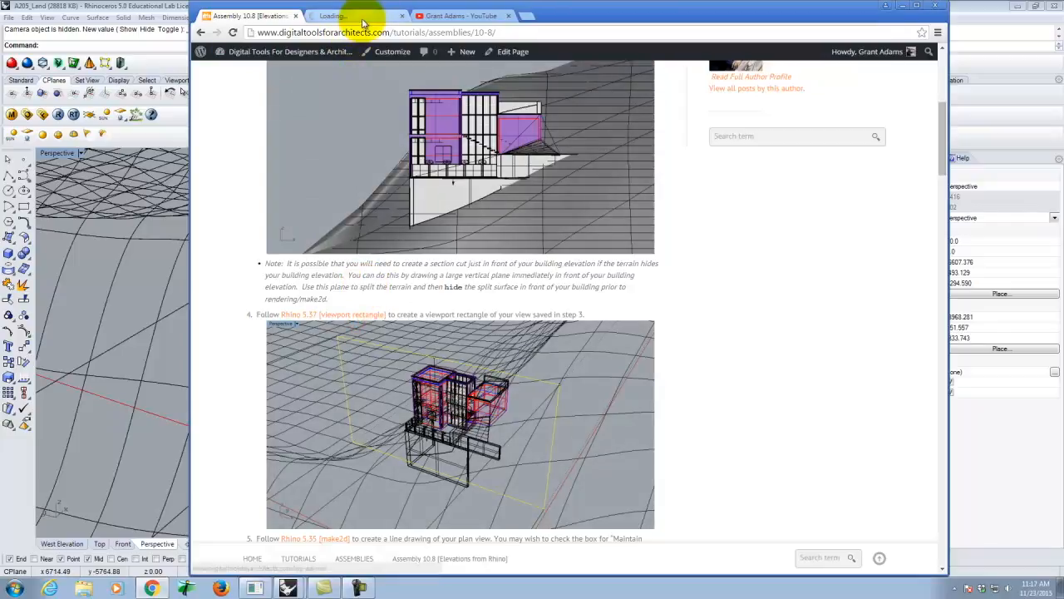
pyautogui.click(363, 20)
pyautogui.scroll(-3, 511, 320)
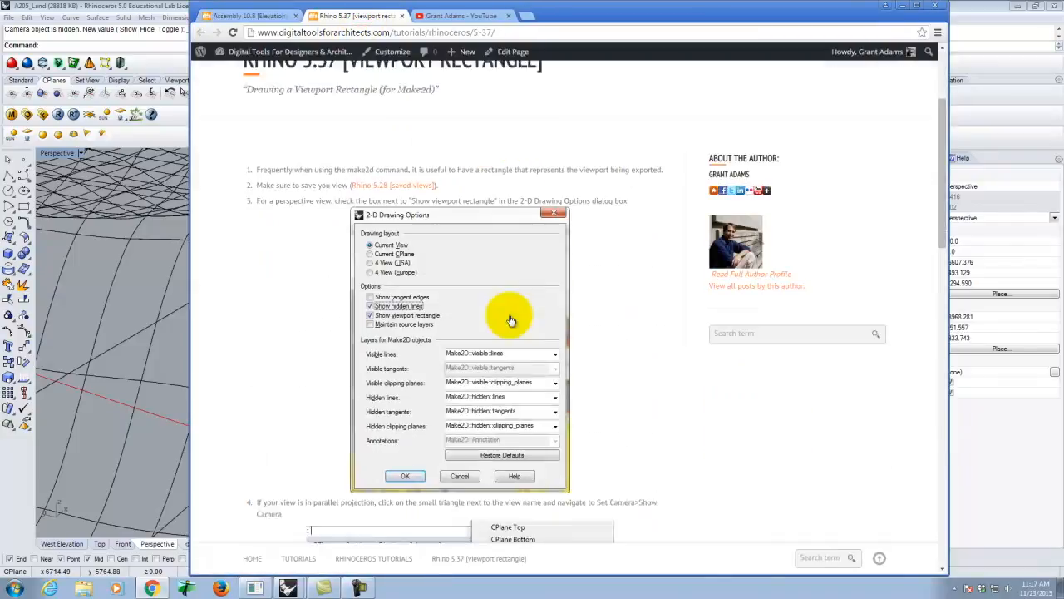
pyautogui.scroll(-9, 511, 320)
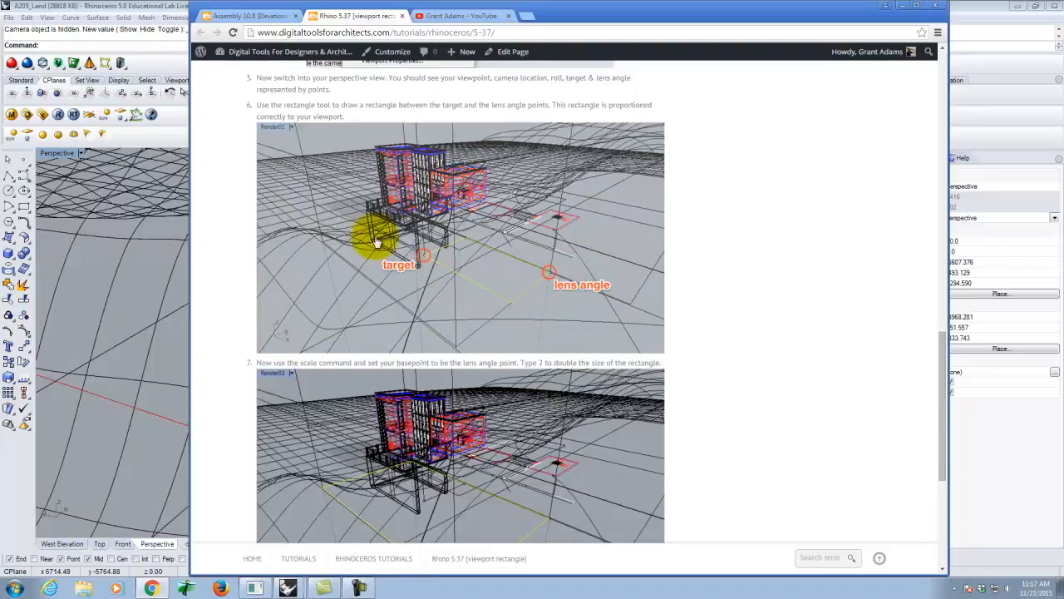
pyautogui.click(903, 7)
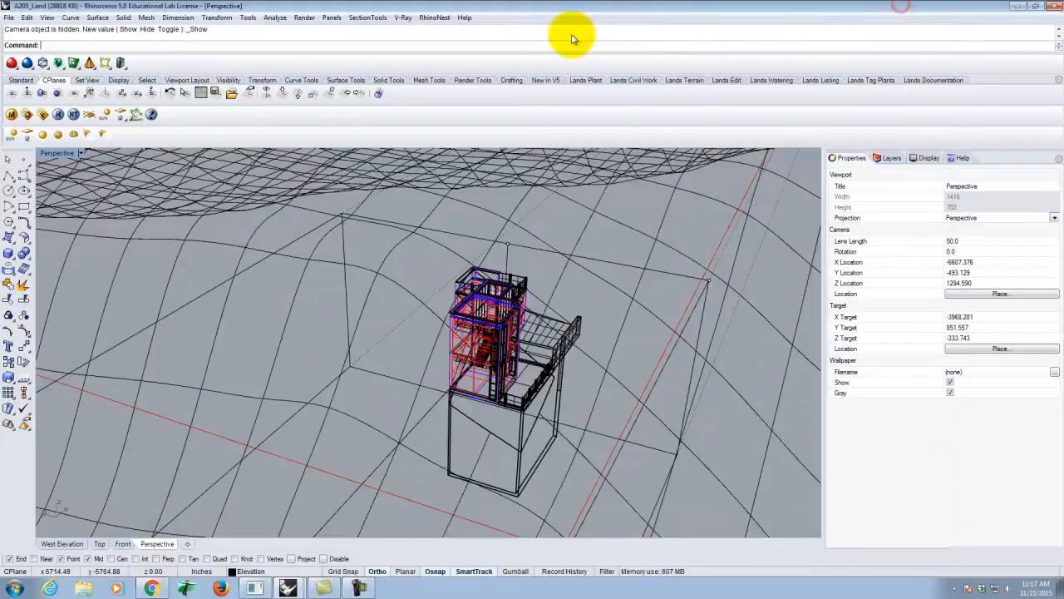
# Try to draw the viewport rectangle from a midpoint inside the house to the camera's lens angle point
pyautogui.click(23, 207)
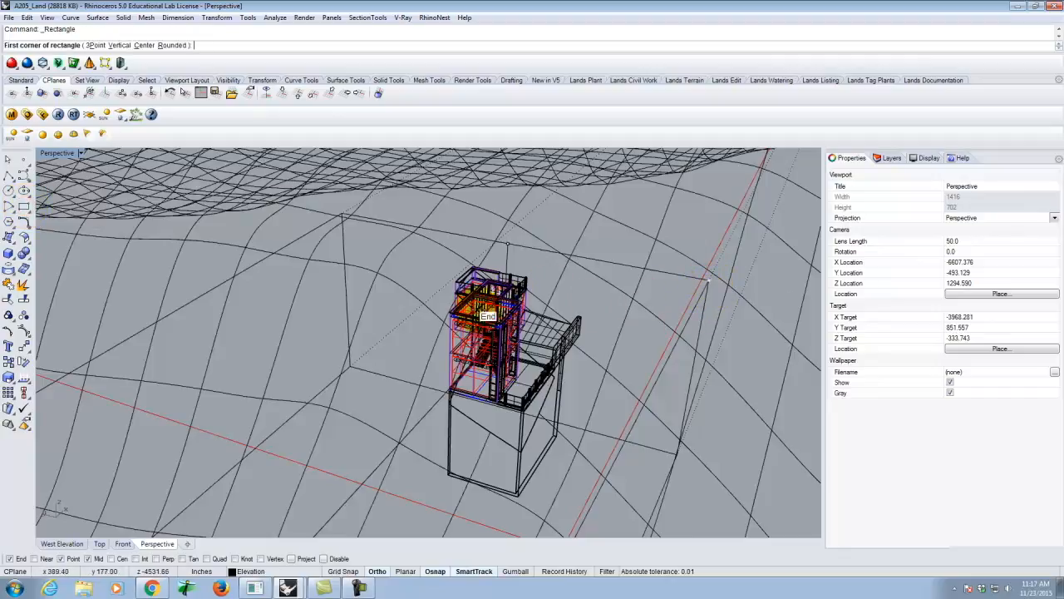
pyautogui.scroll(6, 510, 324)
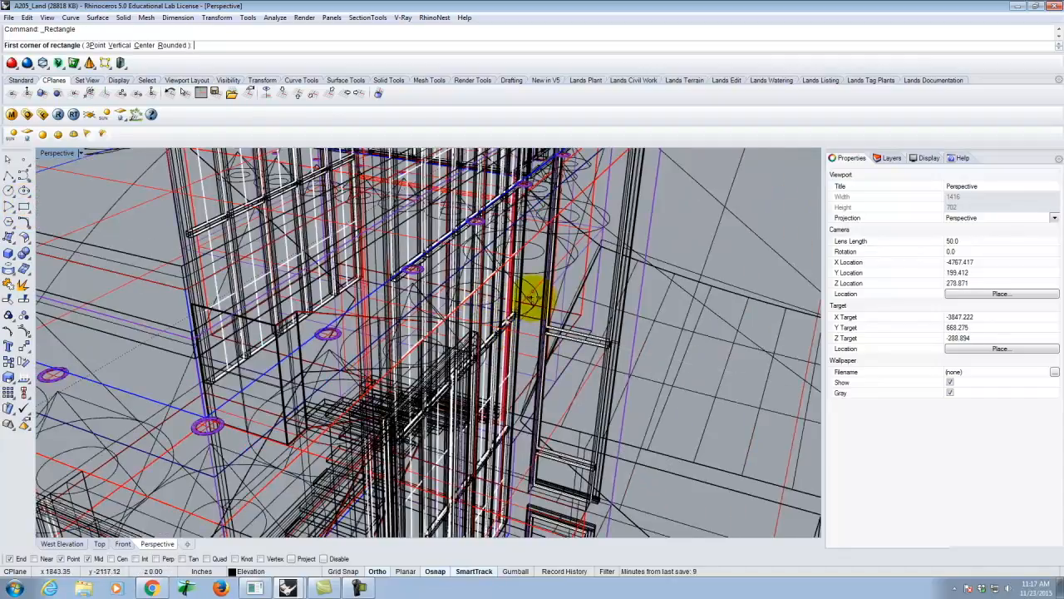
pyautogui.moveTo(660, 302); pyautogui.dragTo(489, 327, button='right')
pyautogui.scroll(-3, 488, 327)
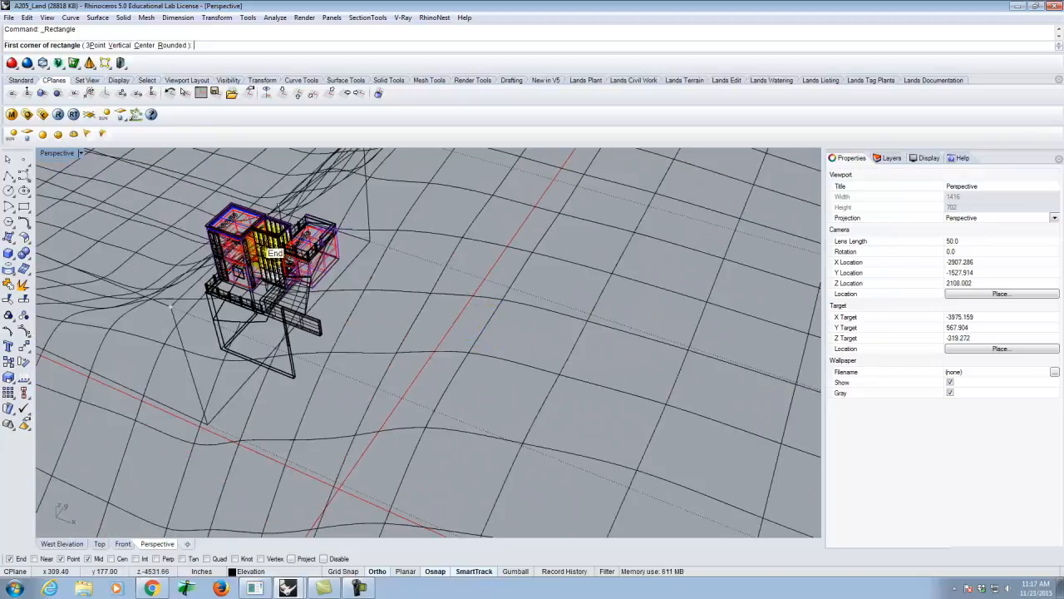
pyautogui.scroll(8, 304, 259)
pyautogui.scroll(5, 337, 318)
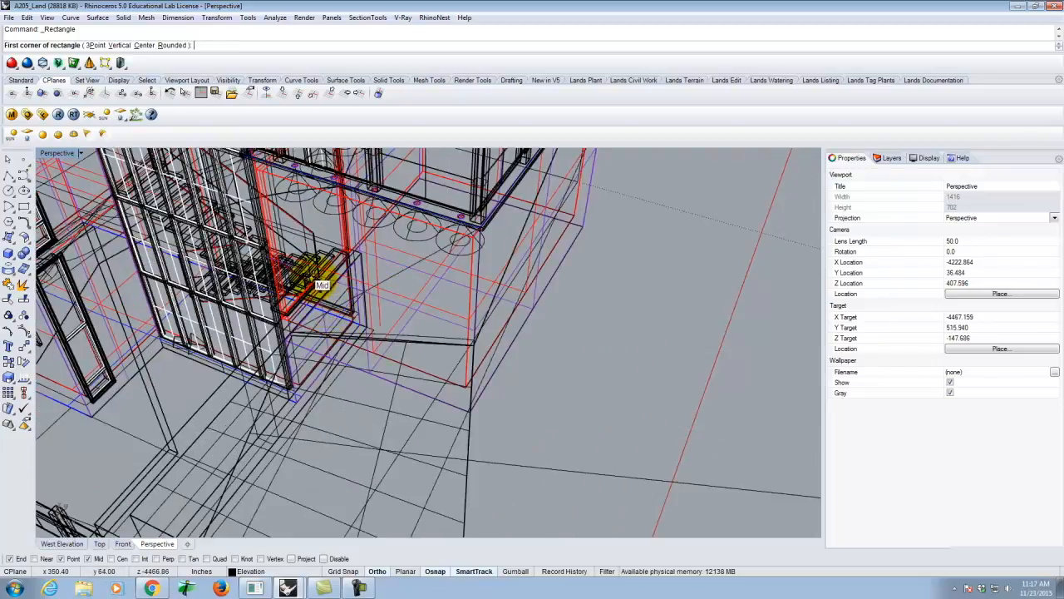
pyautogui.click(316, 280)
pyautogui.scroll(-8, 528, 233)
pyautogui.moveTo(485, 307); pyautogui.dragTo(689, 299, button='right')
pyautogui.scroll(3, 510, 171)
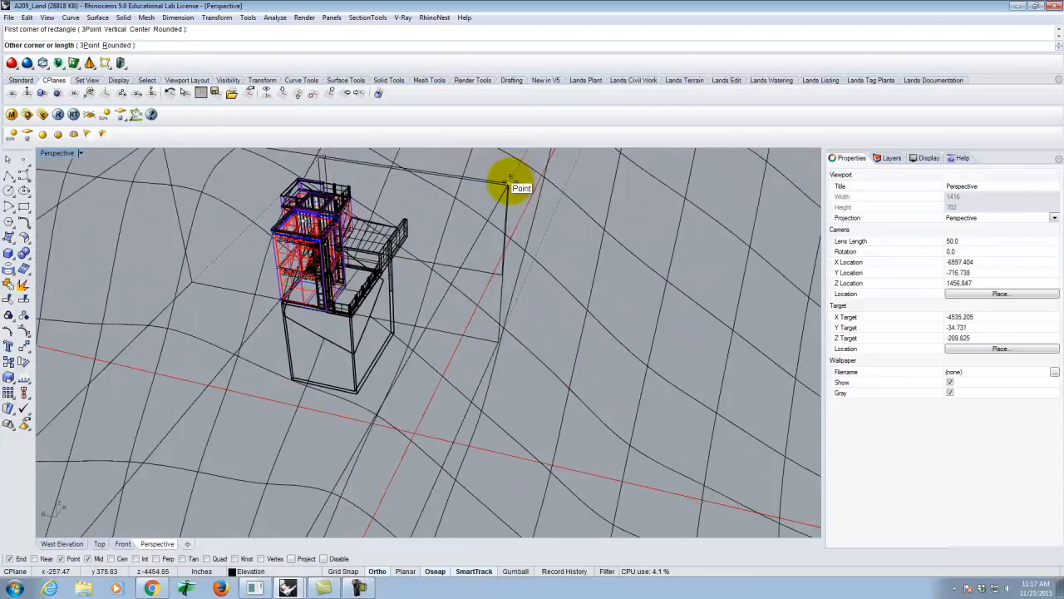
pyautogui.scroll(5, 506, 187)
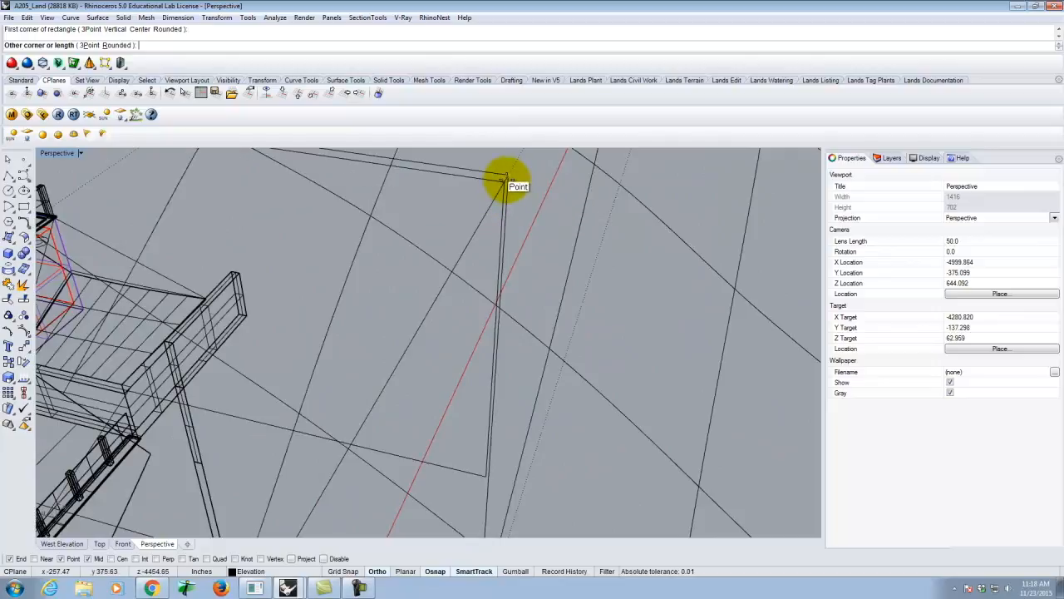
pyautogui.click(506, 176)
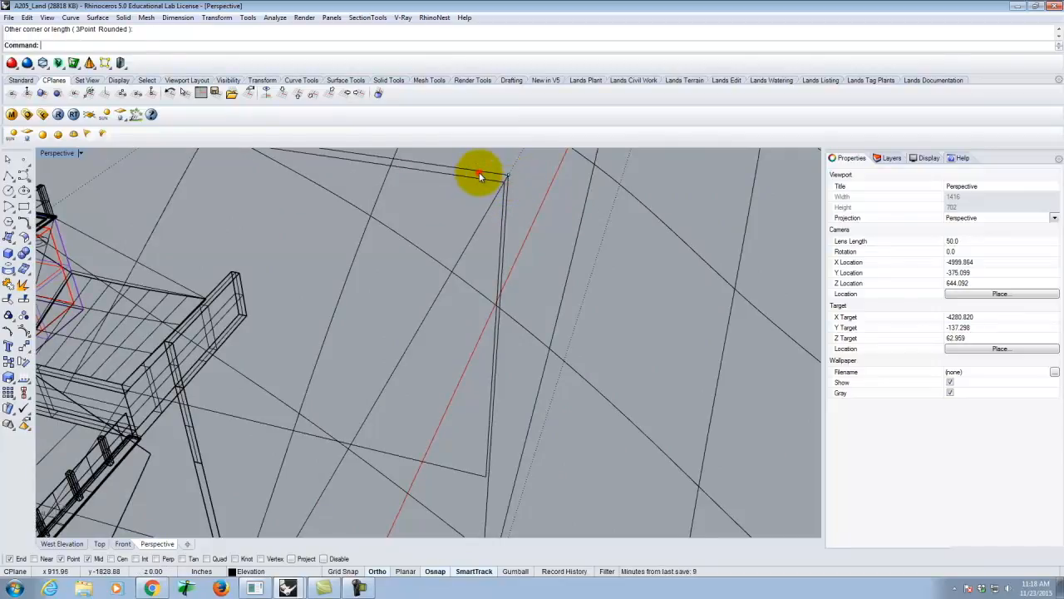
# Delete the misplaced rectangle beside the house
pyautogui.scroll(-6, 632, 233)
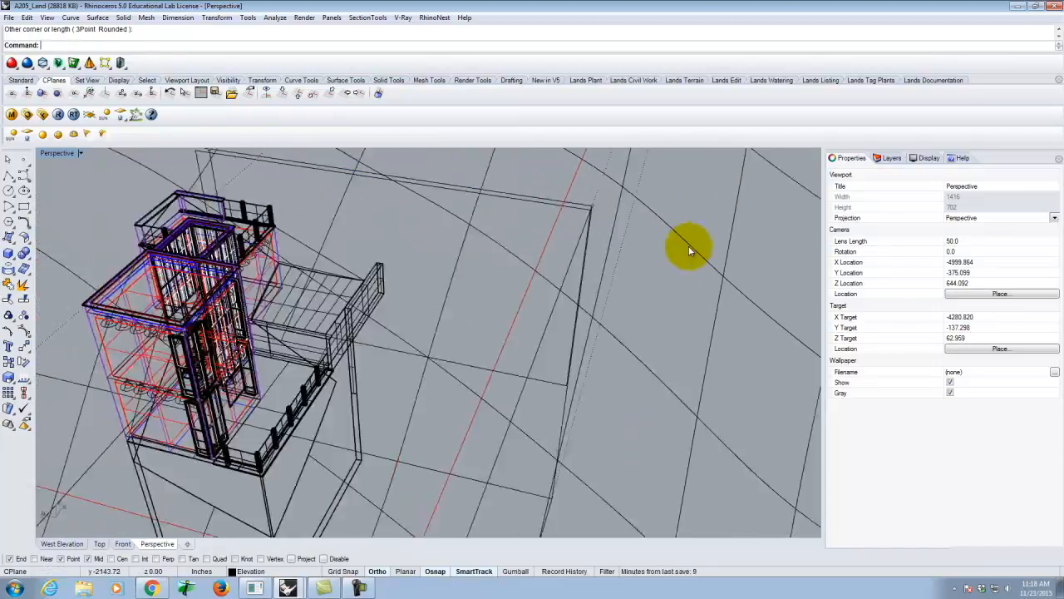
pyautogui.scroll(2, 374, 187)
pyautogui.click(341, 180)
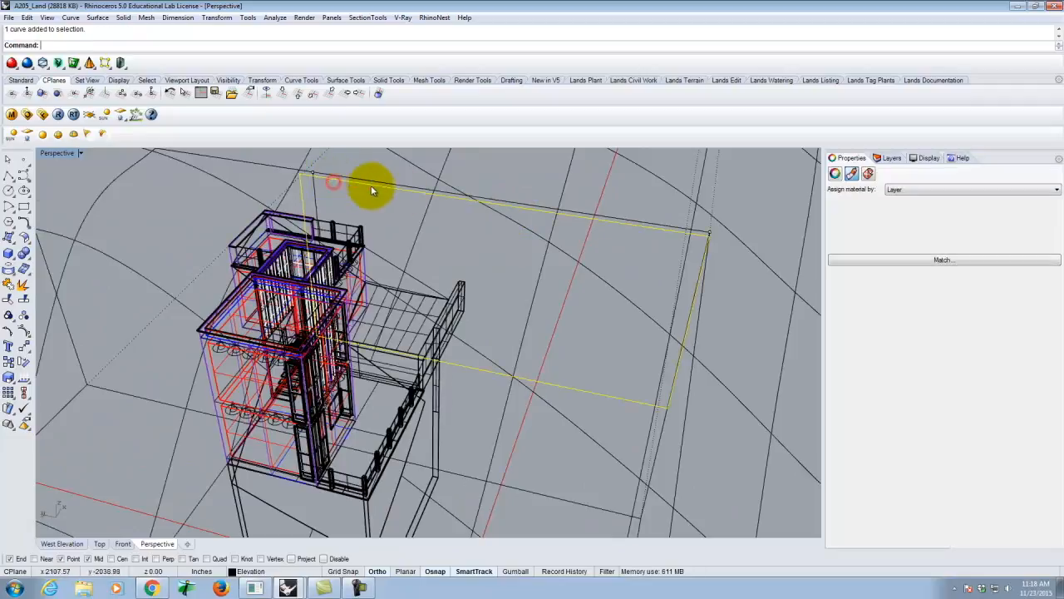
pyautogui.press('Delete')
# Draw a rectangle from the camera's target point inside the house to its lens angle point
pyautogui.moveTo(533, 208); pyautogui.dragTo(336, 279, button='right')
pyautogui.scroll(8, 427, 297)
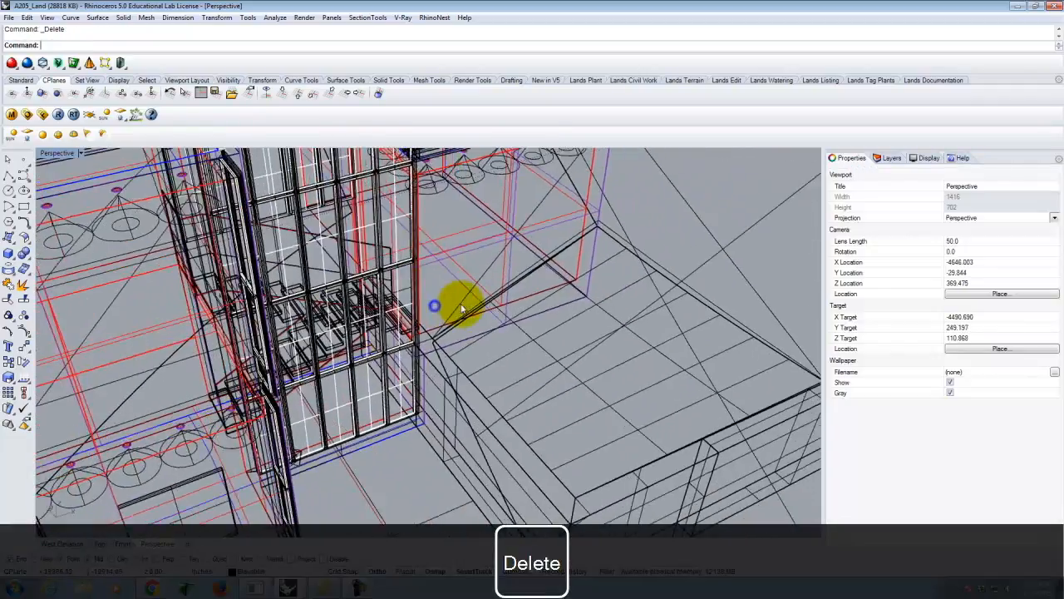
pyautogui.scroll(6, 362, 309)
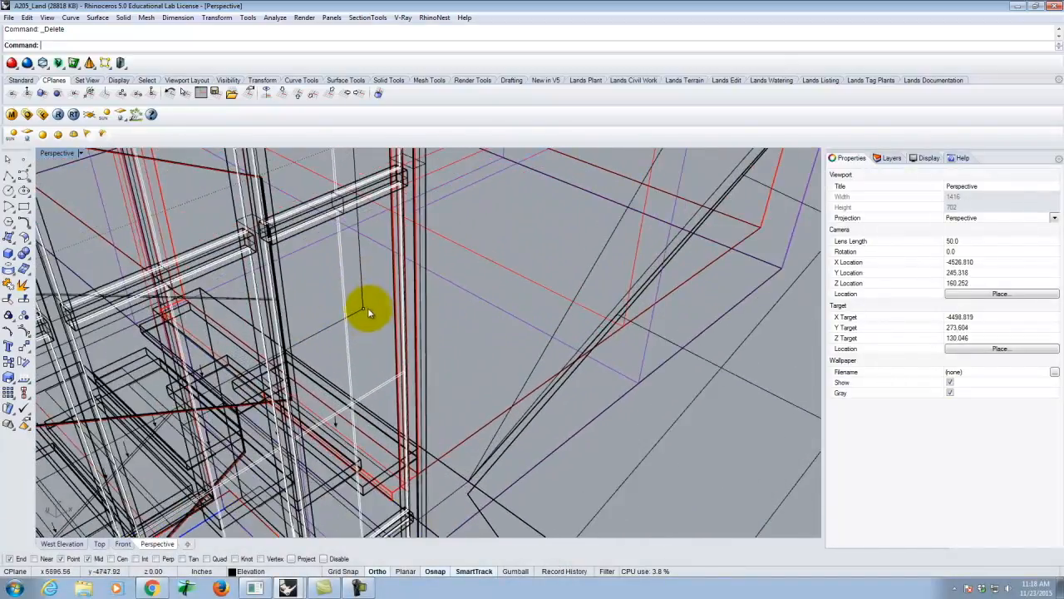
pyautogui.click(24, 207)
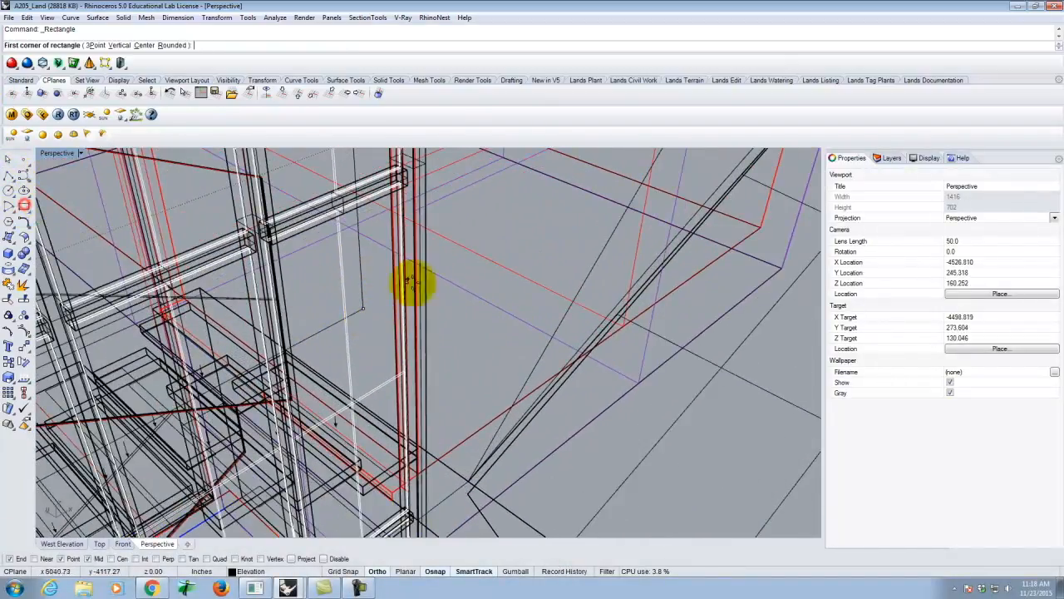
pyautogui.click(361, 309)
pyautogui.scroll(-12, 365, 349)
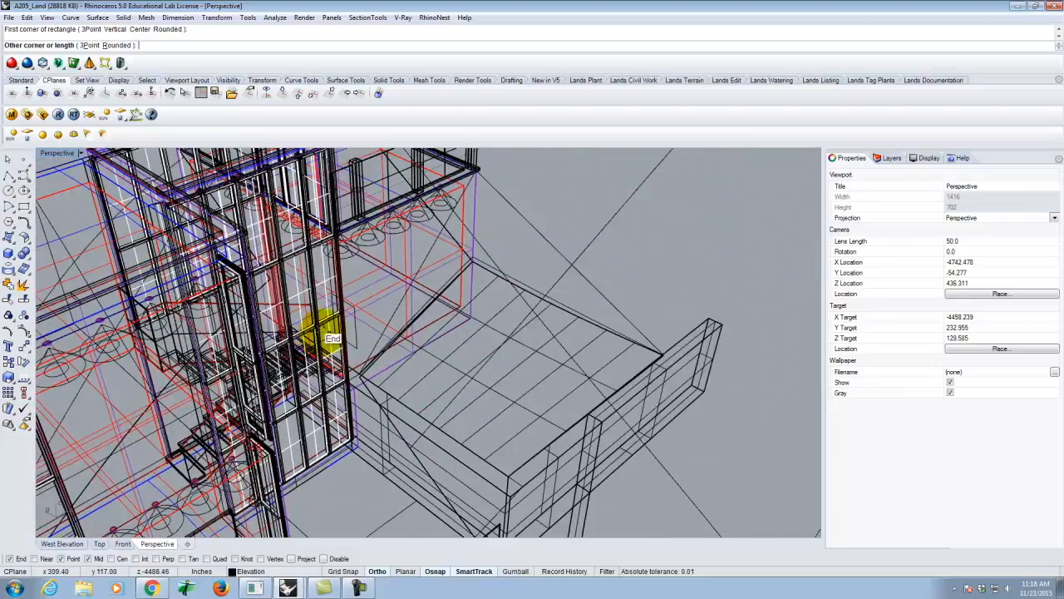
pyautogui.scroll(6, 428, 320)
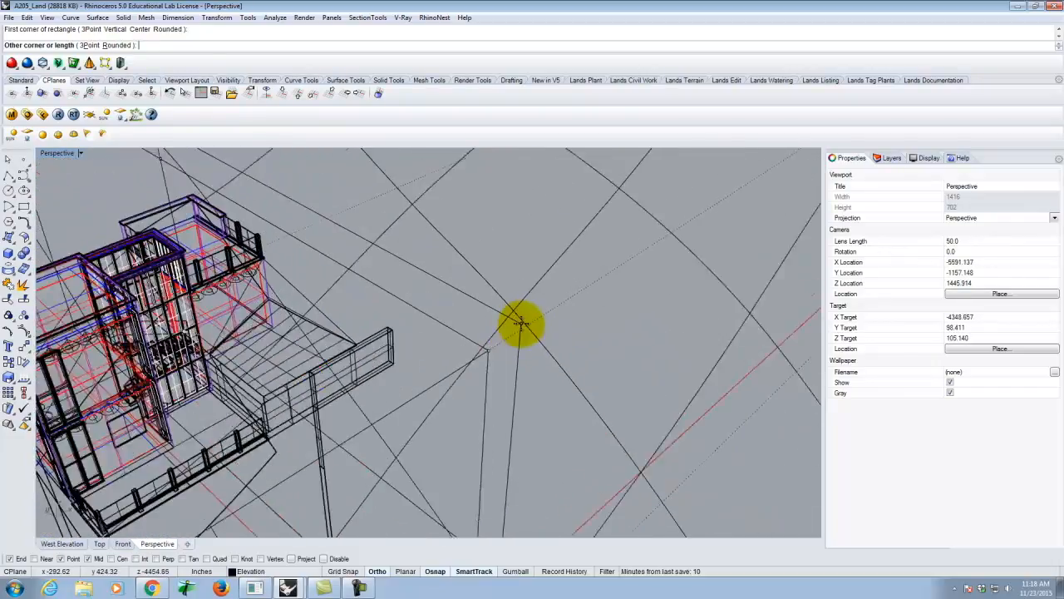
pyautogui.click(450, 381)
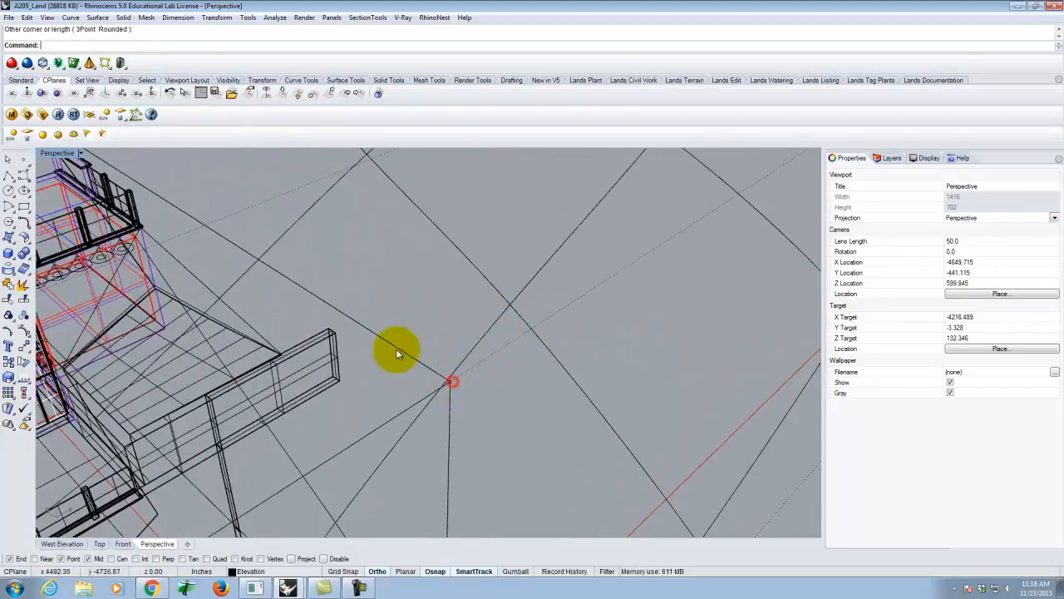
# Try to scale the viewport rectangle from its lens-angle corner, with the opposite corner as first reference and 2 as second, and undo it
pyautogui.click(396, 350)
pyautogui.scroll(-2, 553, 280)
pyautogui.scroll(-3, 553, 283)
pyautogui.moveTo(435, 269); pyautogui.dragTo(448, 289, button='right')
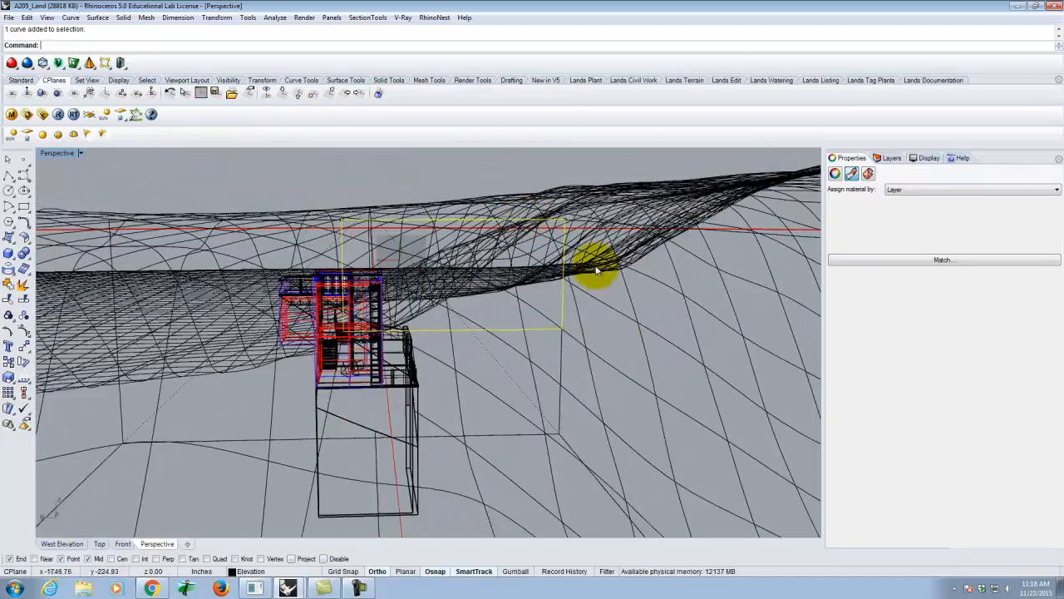
pyautogui.moveTo(469, 250); pyautogui.dragTo(502, 273, button='right')
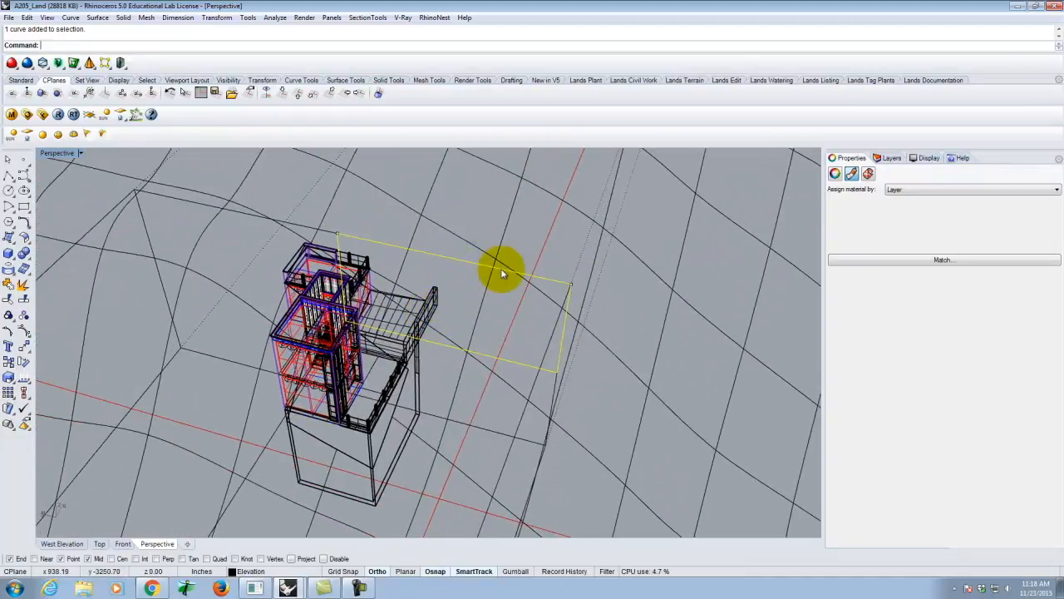
pyautogui.write('cale')
pyautogui.press('Return')
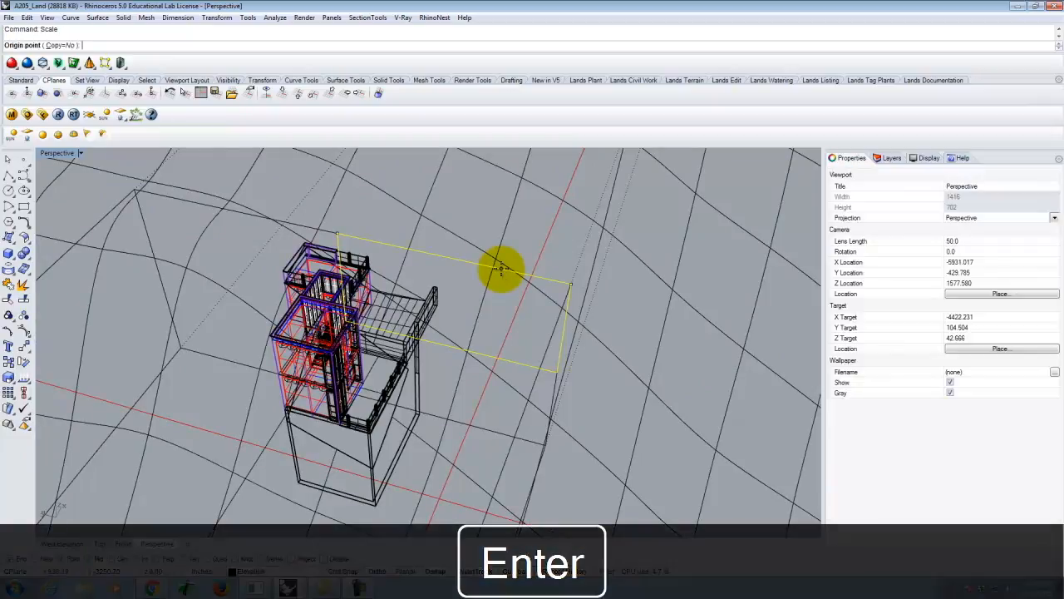
pyautogui.click(572, 282)
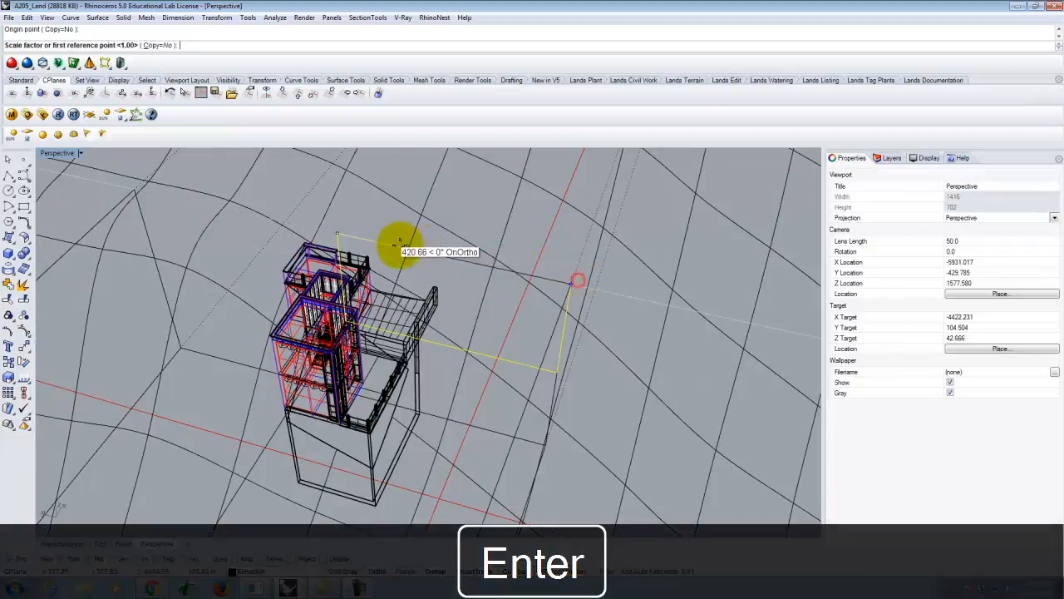
pyautogui.click(339, 235)
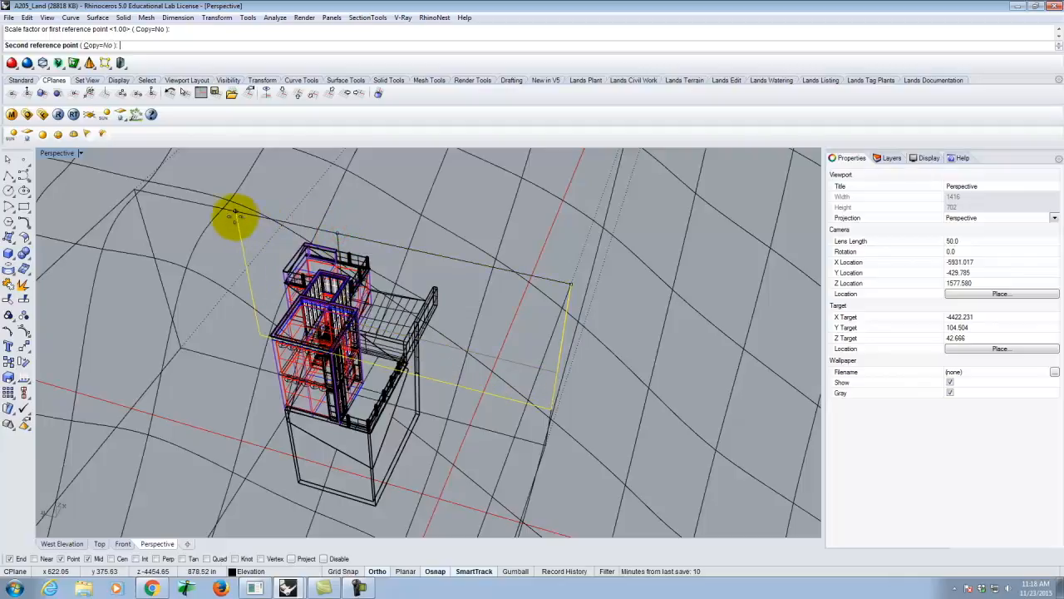
pyautogui.write('2')
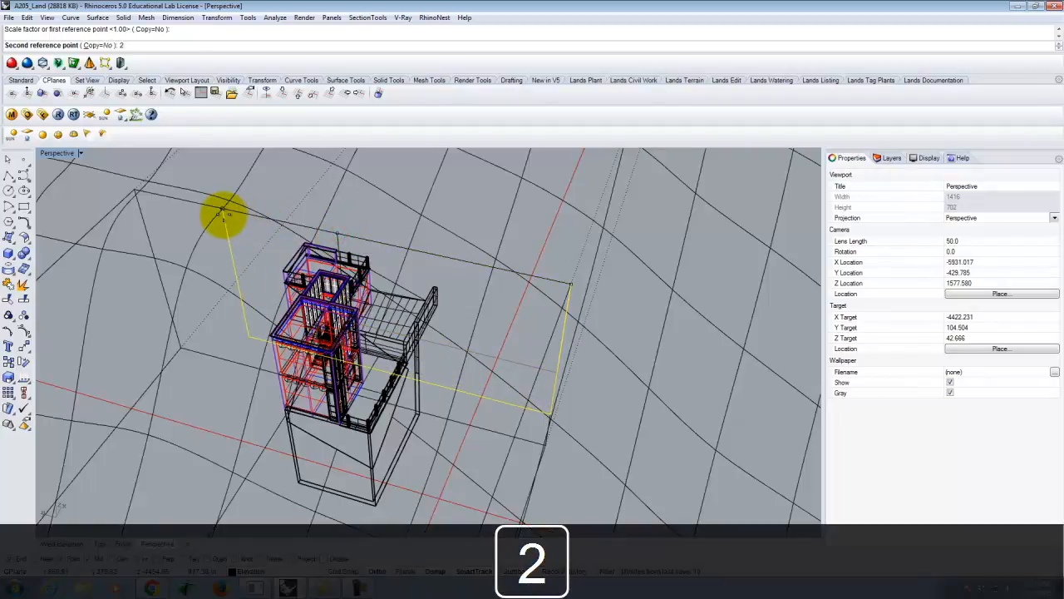
pyautogui.press('Return')
pyautogui.hotkey('ctrl', 'z')
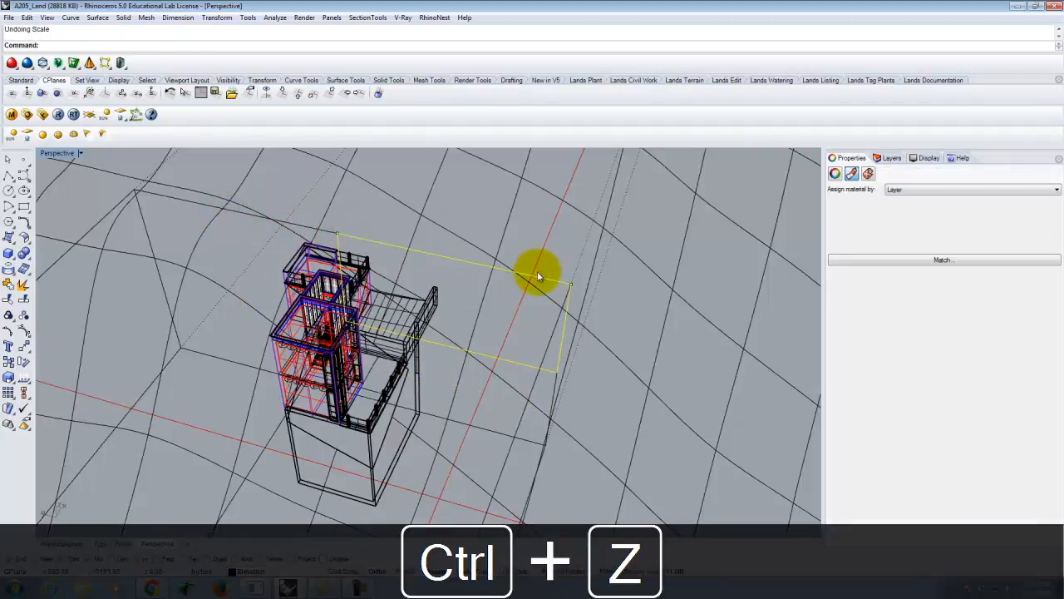
# Scale the viewport rectangle by a factor of 2 from its lens-angle corner and keep it selected
pyautogui.write('Scale')
pyautogui.press('Return')
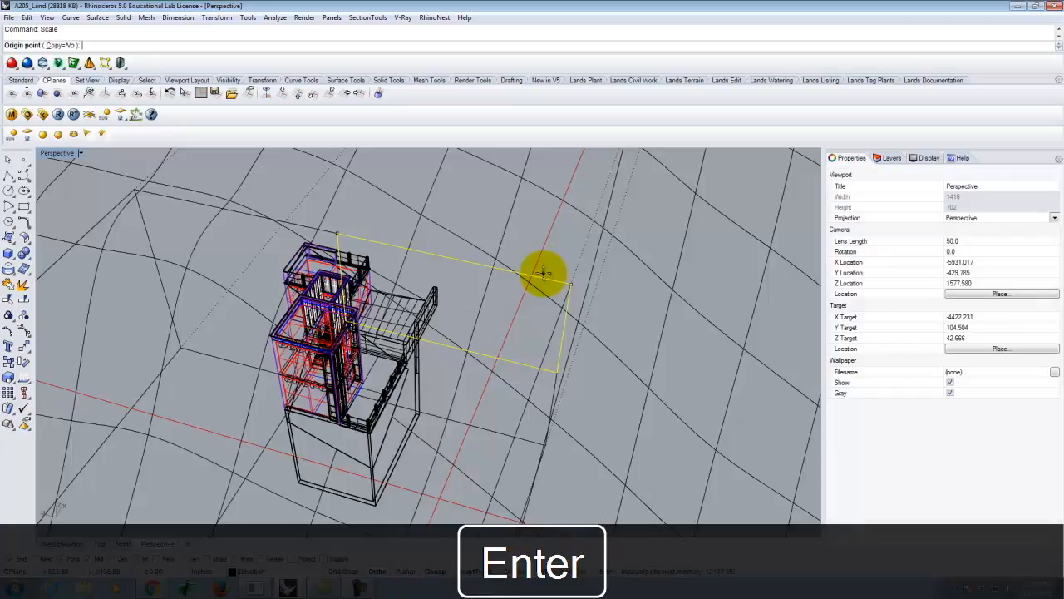
pyautogui.click(569, 282)
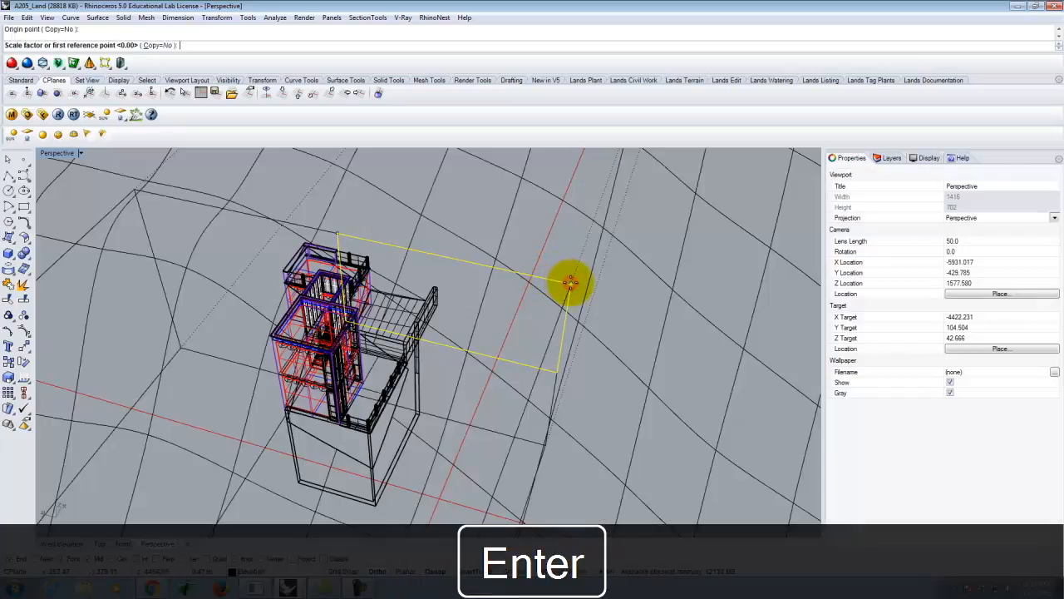
pyautogui.write('2')
pyautogui.press('Return')
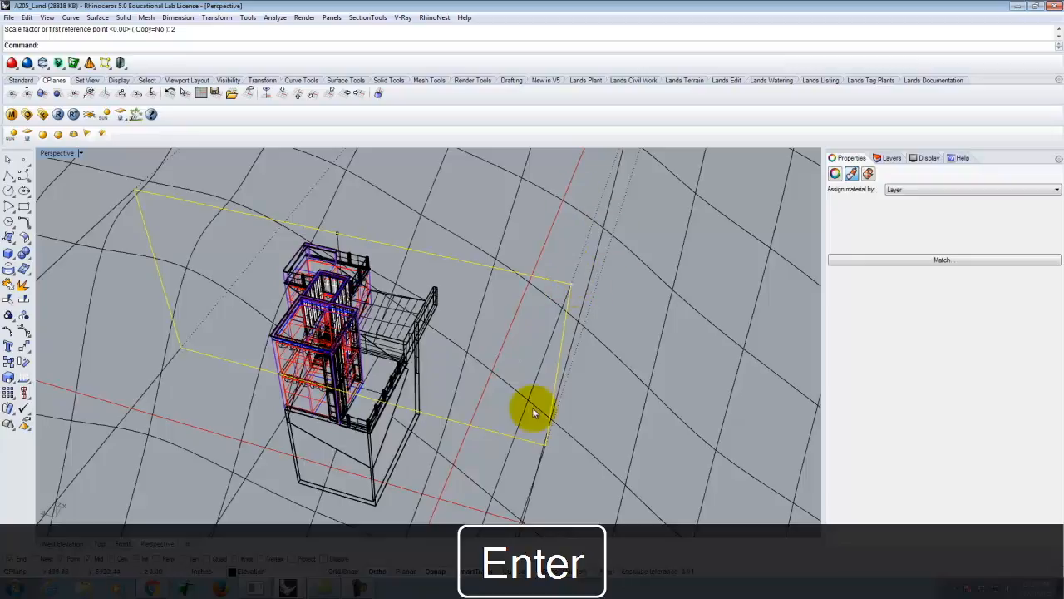
pyautogui.click(511, 361)
pyautogui.click(454, 259)
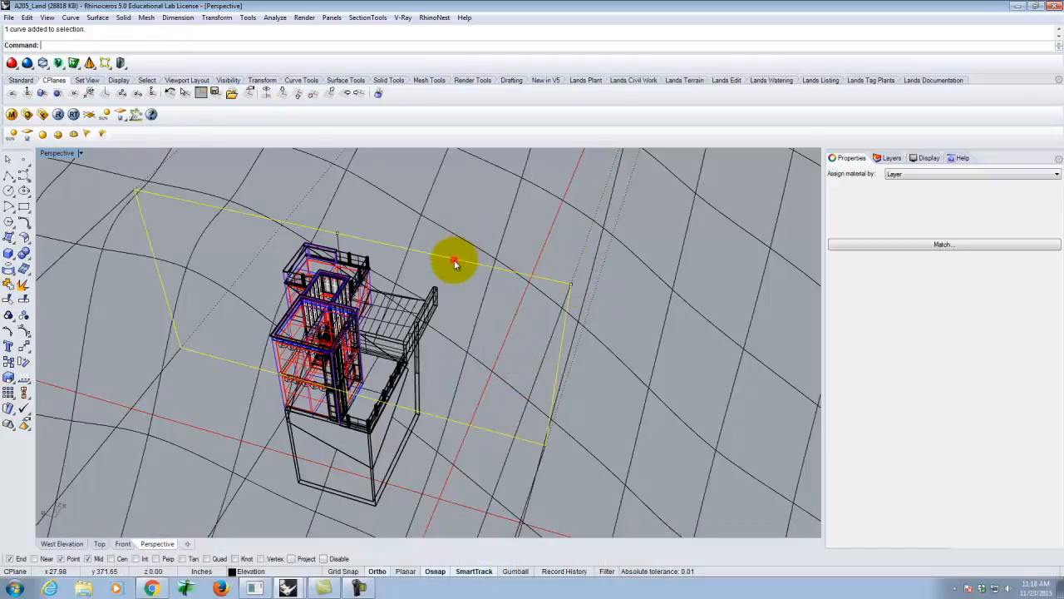
# Check the rectangle against the maximized West Elevation view, return to the four-viewport layout and clear the selection
pyautogui.doubleClick(45, 153)
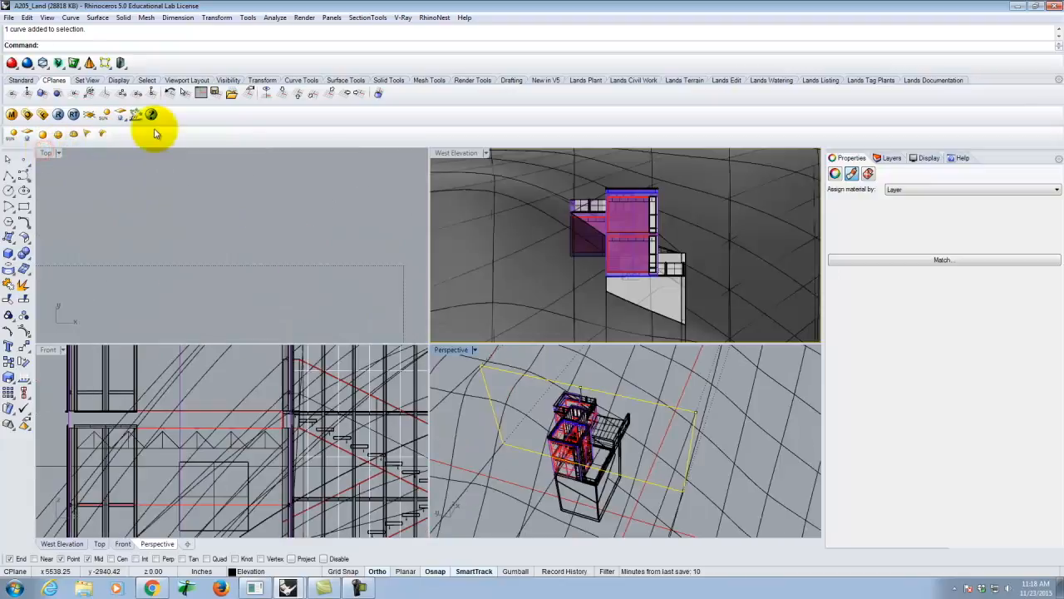
pyautogui.doubleClick(462, 154)
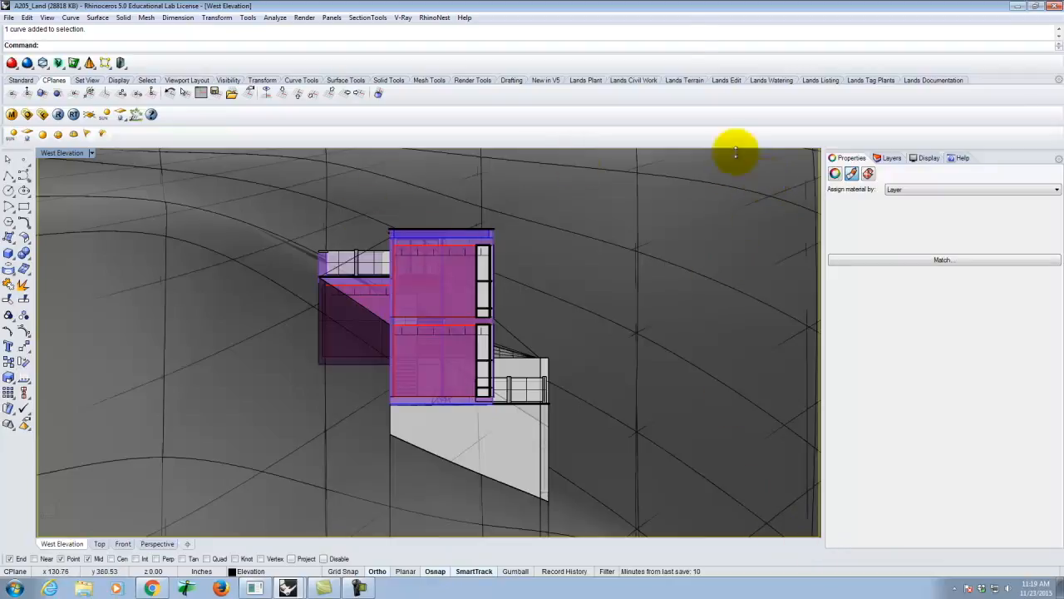
pyautogui.doubleClick(64, 154)
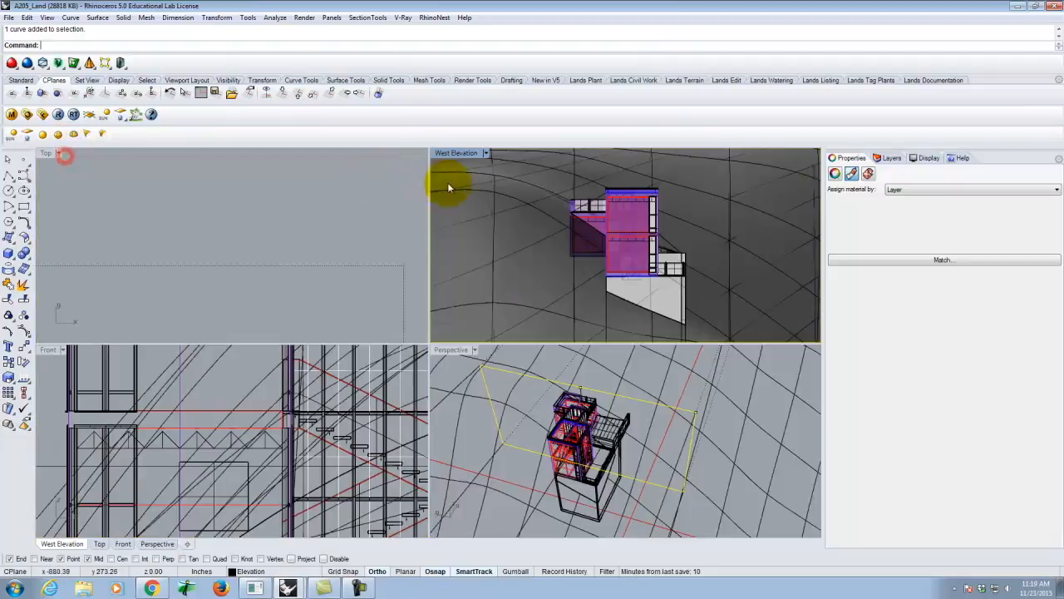
pyautogui.click(730, 420)
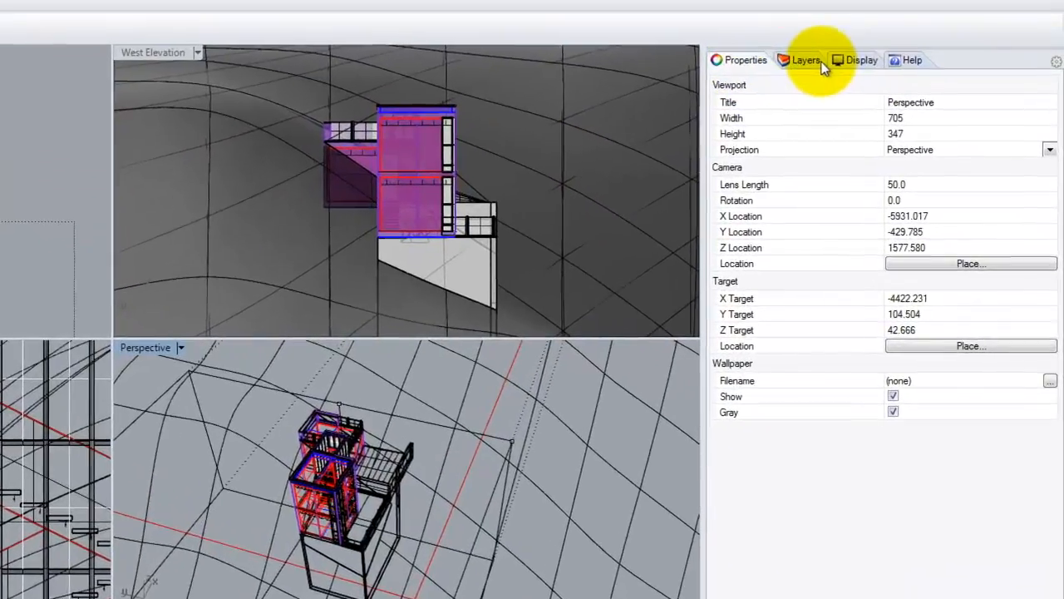
# Create a layer named Topo Contours, make it current and place it under the Enivronment layer
pyautogui.click(888, 158)
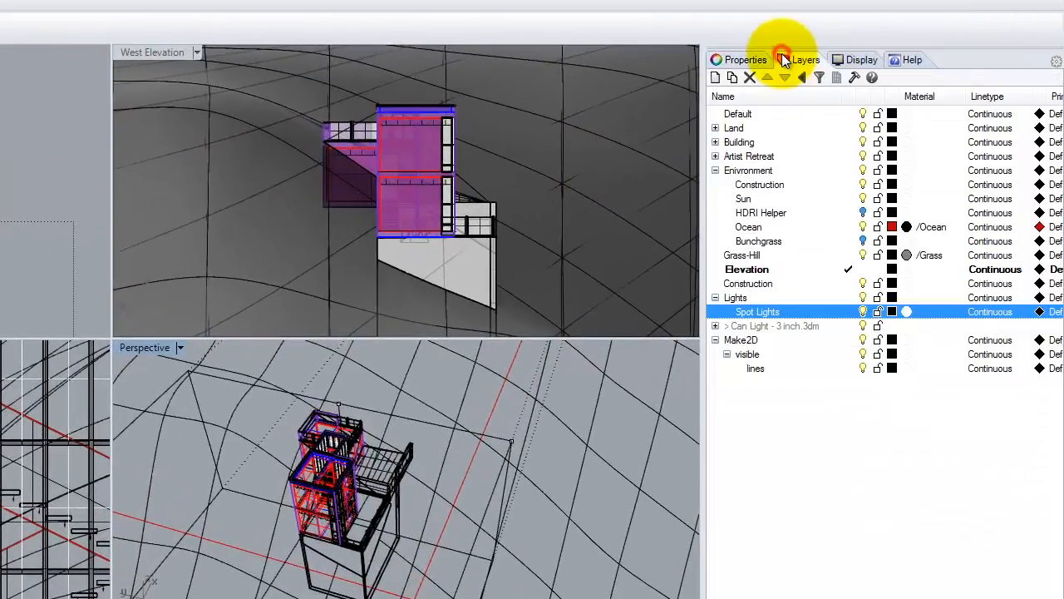
pyautogui.click(715, 77)
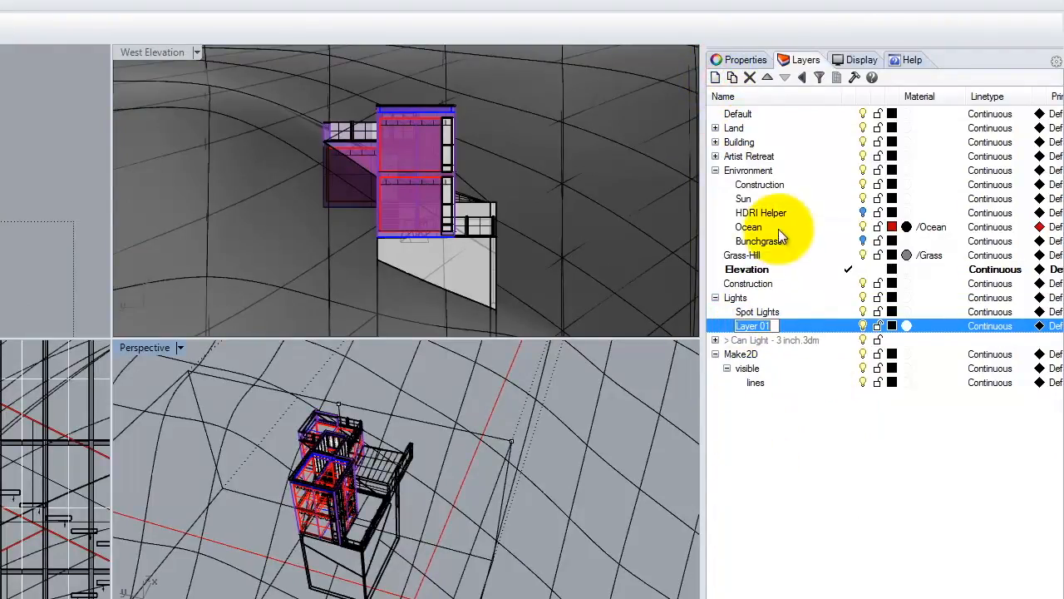
pyautogui.press('BackSpace')
pyautogui.write('Topo Contours')
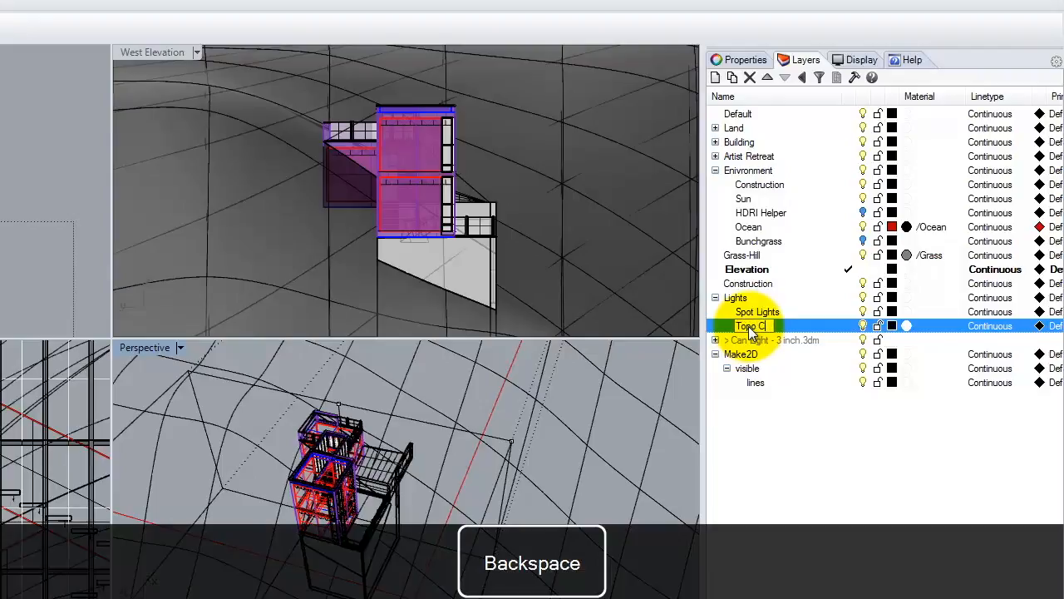
pyautogui.click(727, 326)
pyautogui.keyDown('ctrl'); pyautogui.click(748, 157); pyautogui.keyUp('ctrl')
pyautogui.moveTo(748, 162); pyautogui.dragTo(743, 170)
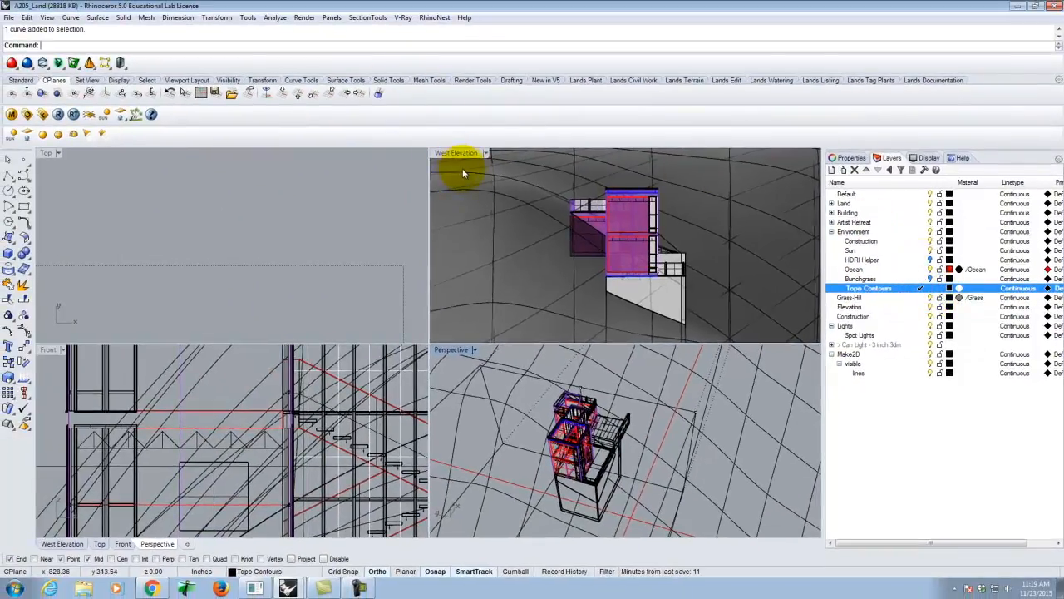
# Contour the terrain surface and the gridded surface beside the house vertically at 2' intervals, using the terrain's corner as base point
pyautogui.click(522, 236)
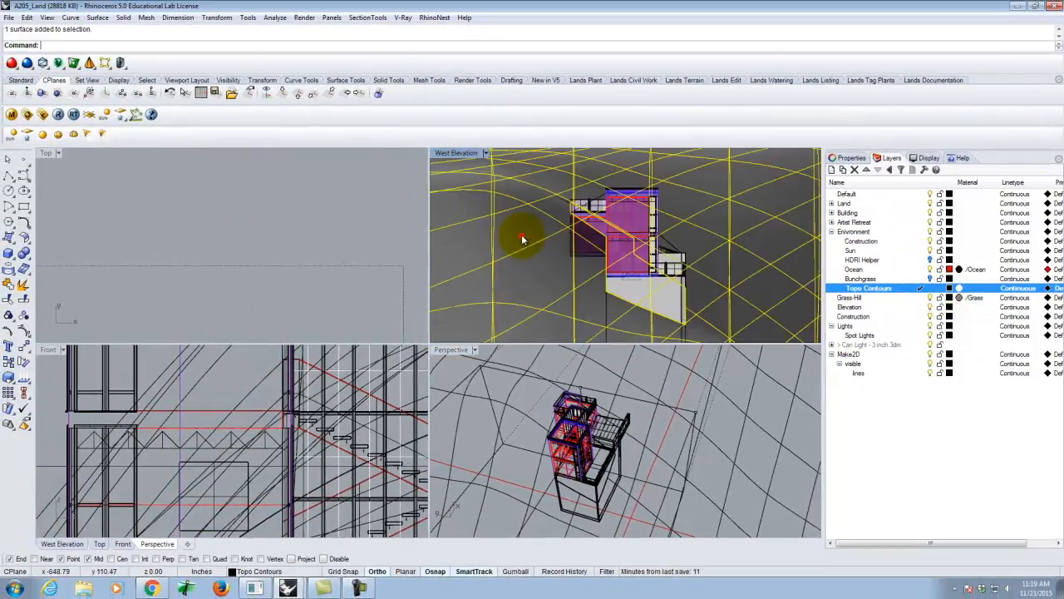
pyautogui.keyDown('shift'); pyautogui.click(665, 256); pyautogui.keyUp('shift')
pyautogui.keyDown('shift'); pyautogui.click(666, 254); pyautogui.keyUp('shift')
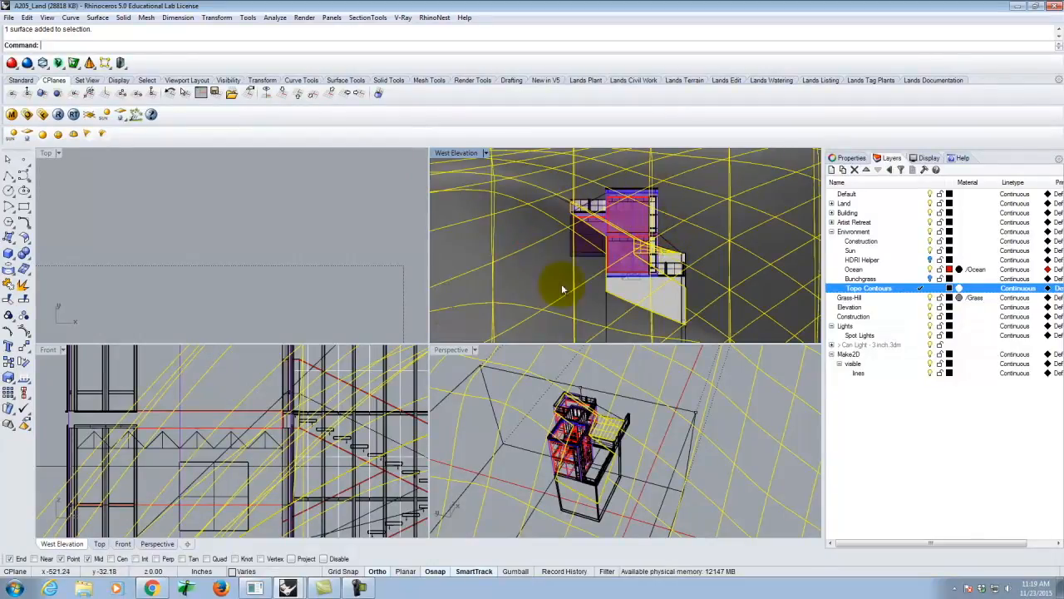
pyautogui.write('Contour')
pyautogui.press('Return')
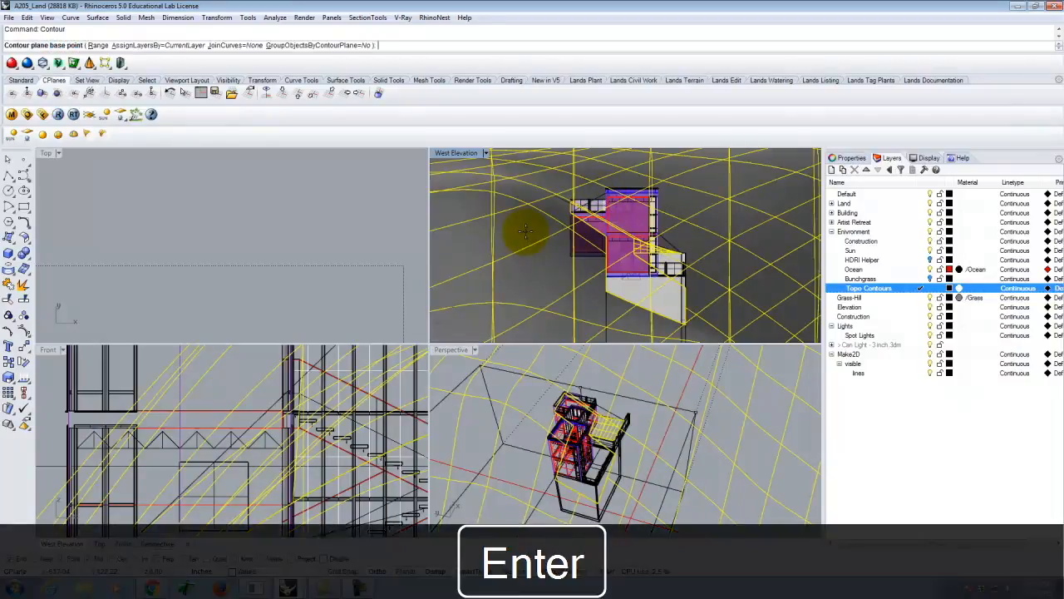
pyautogui.scroll(-5, 637, 375)
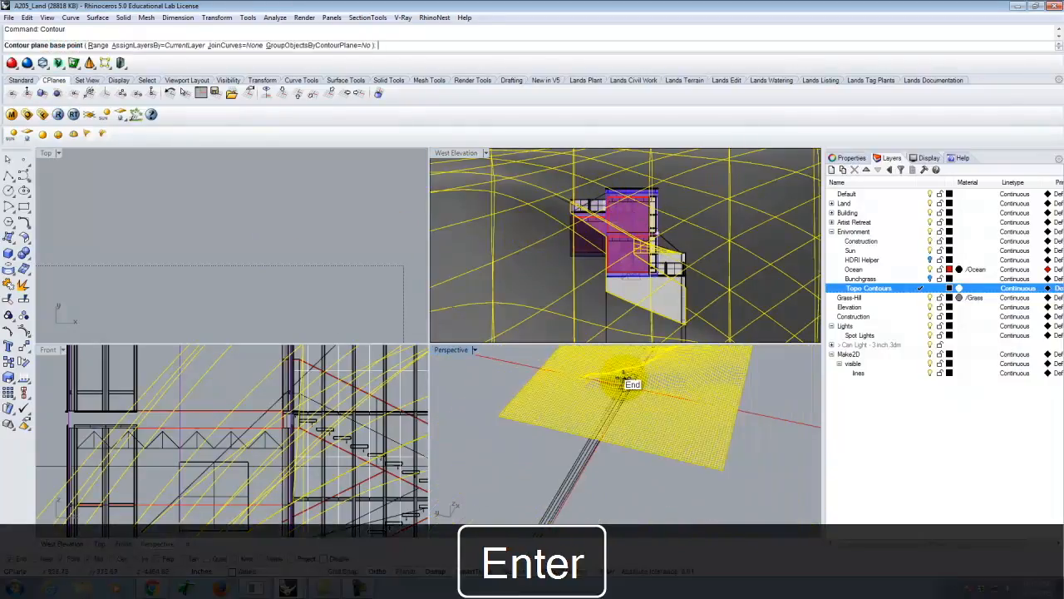
pyautogui.click(468, 424)
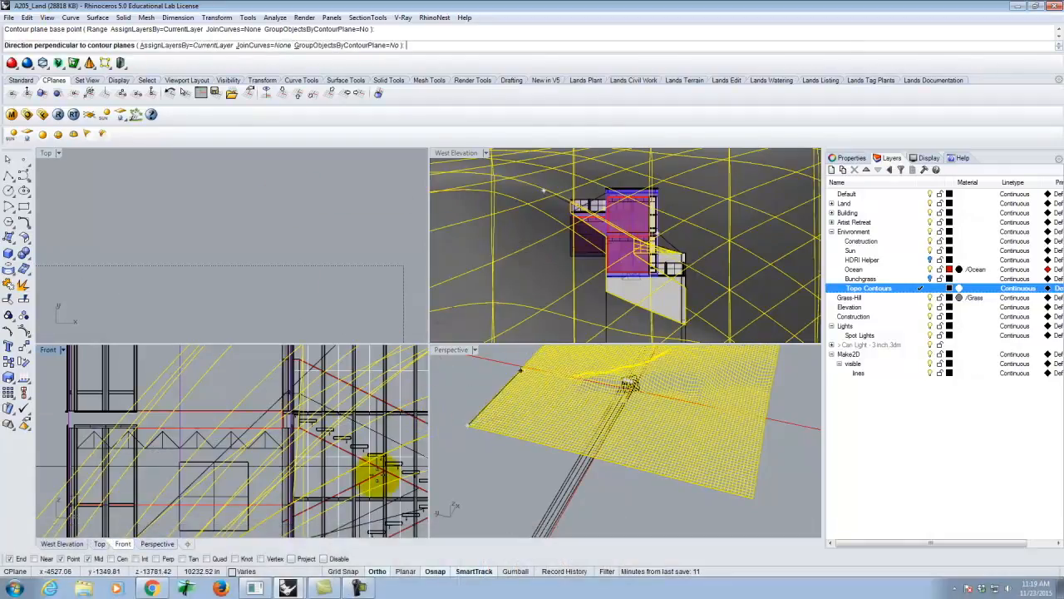
pyautogui.scroll(-8, 495, 433)
pyautogui.scroll(-10, 316, 426)
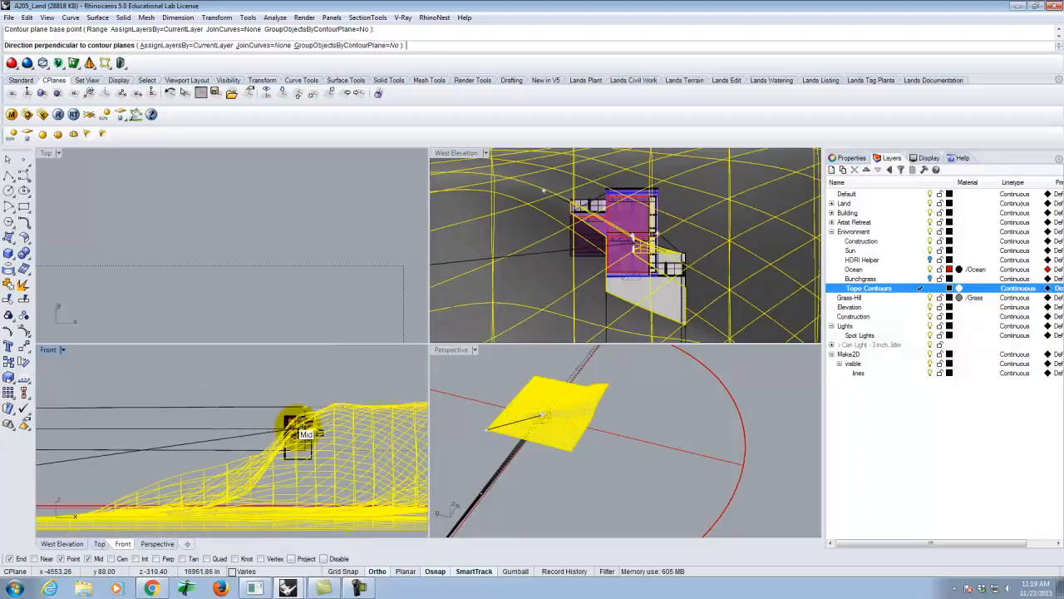
pyautogui.scroll(-4, 295, 426)
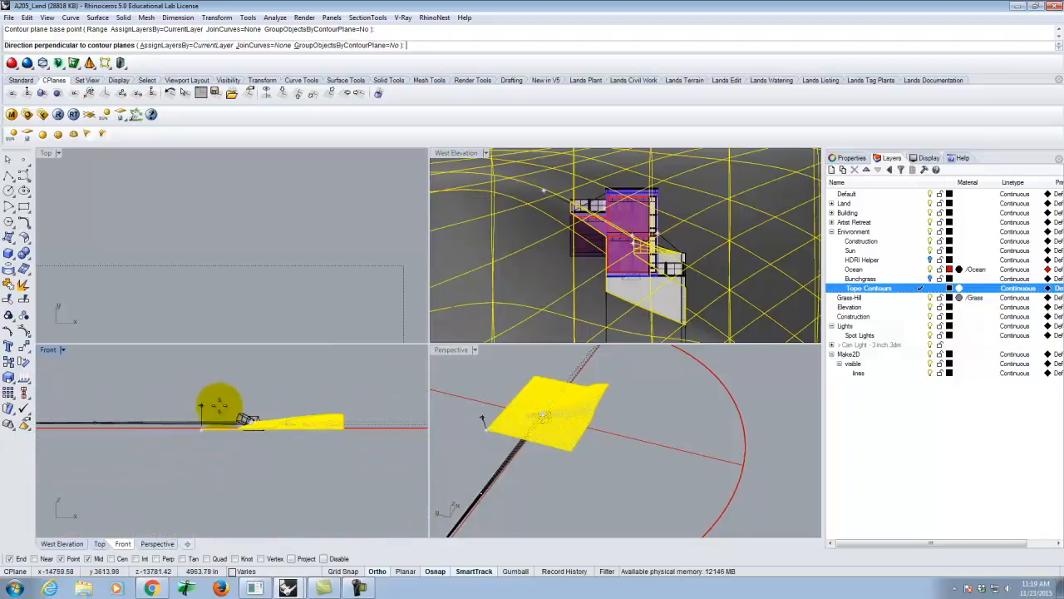
pyautogui.click(216, 400)
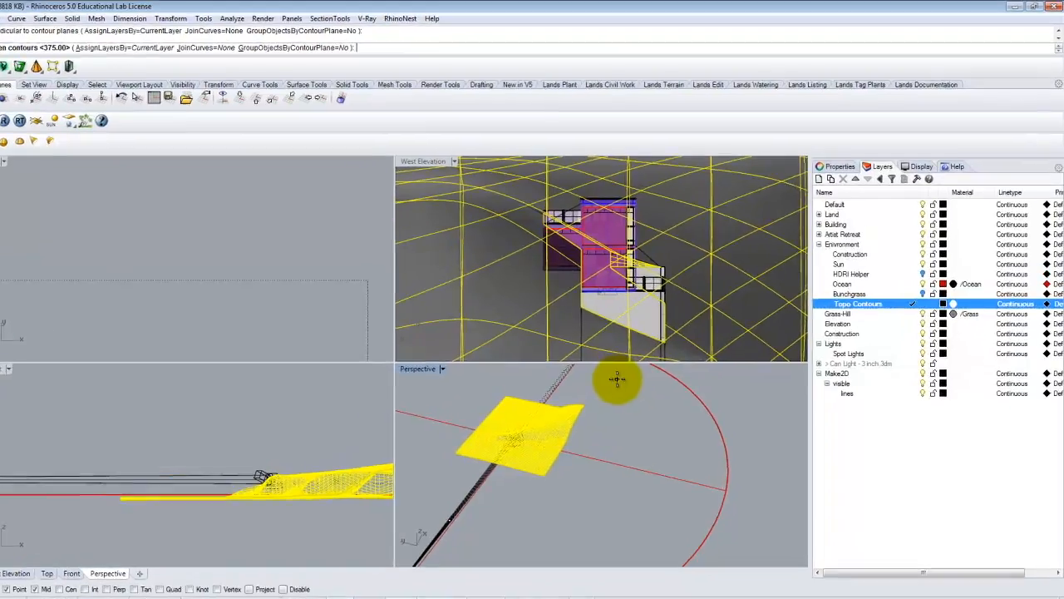
pyautogui.write('2')
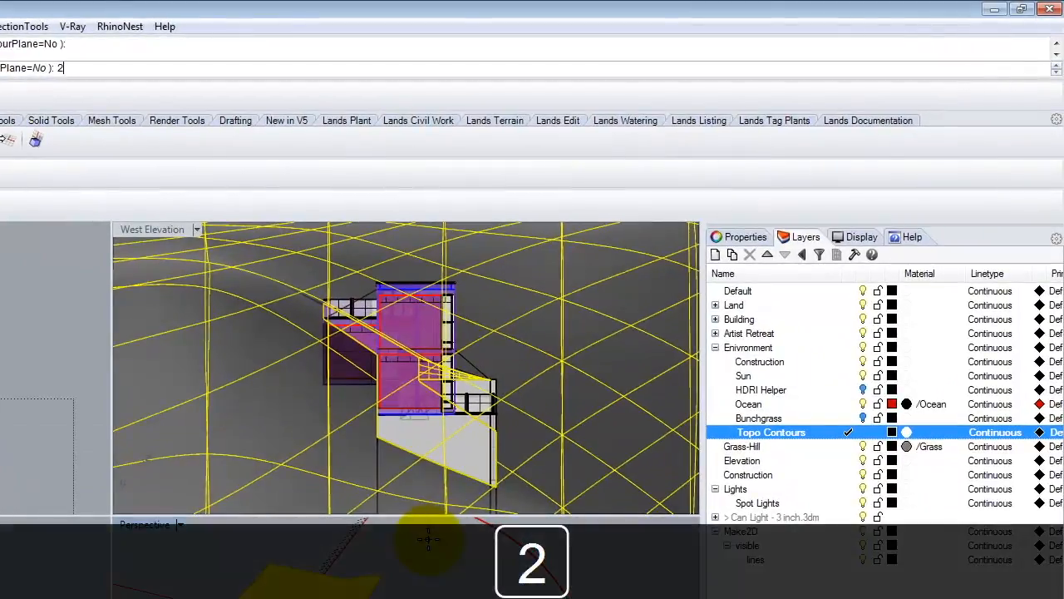
pyautogui.write("'")
pyautogui.press('Return')
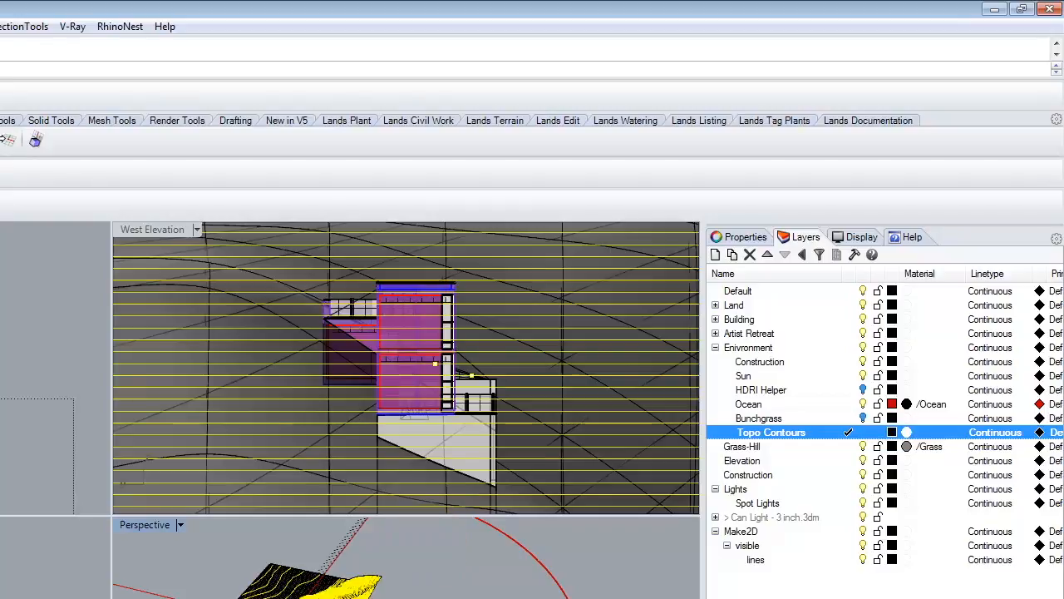
# Maximize the West Elevation viewport, restore its saved named view and deselect the new contour curves
pyautogui.doubleClick(159, 229)
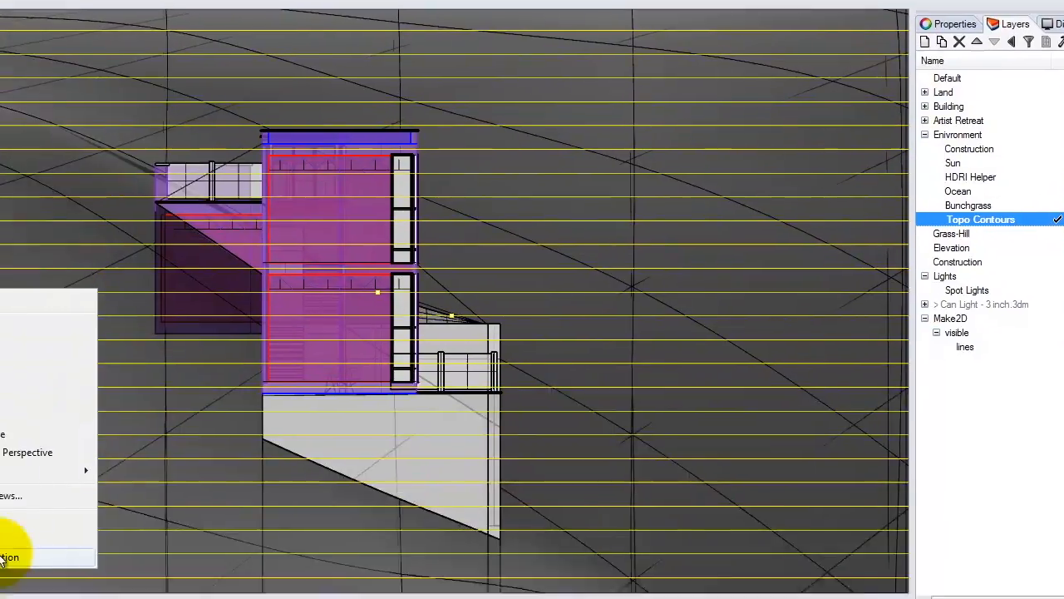
pyautogui.click(53, 492)
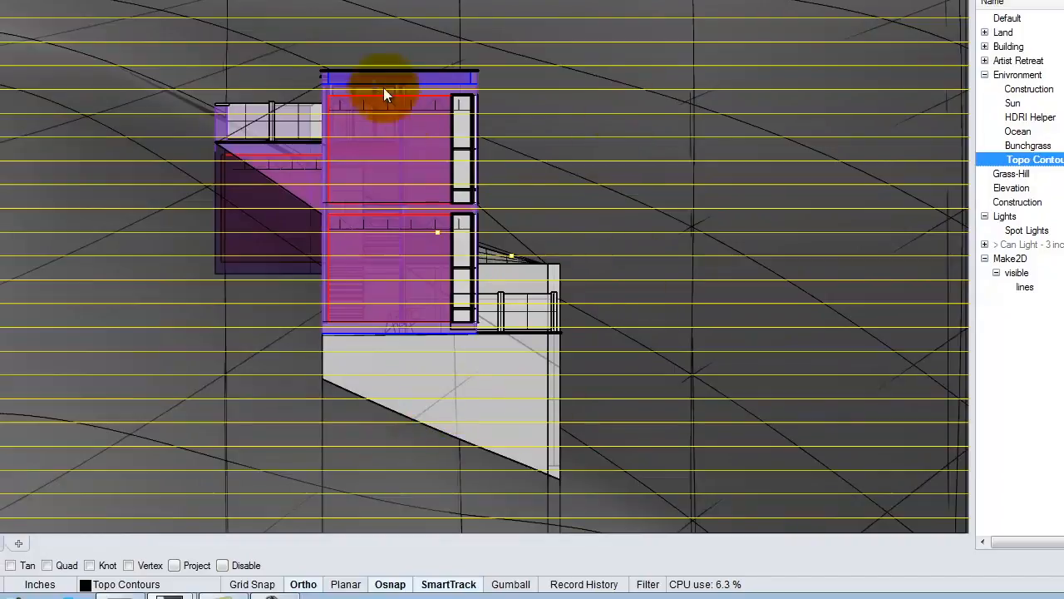
pyautogui.press('Escape')
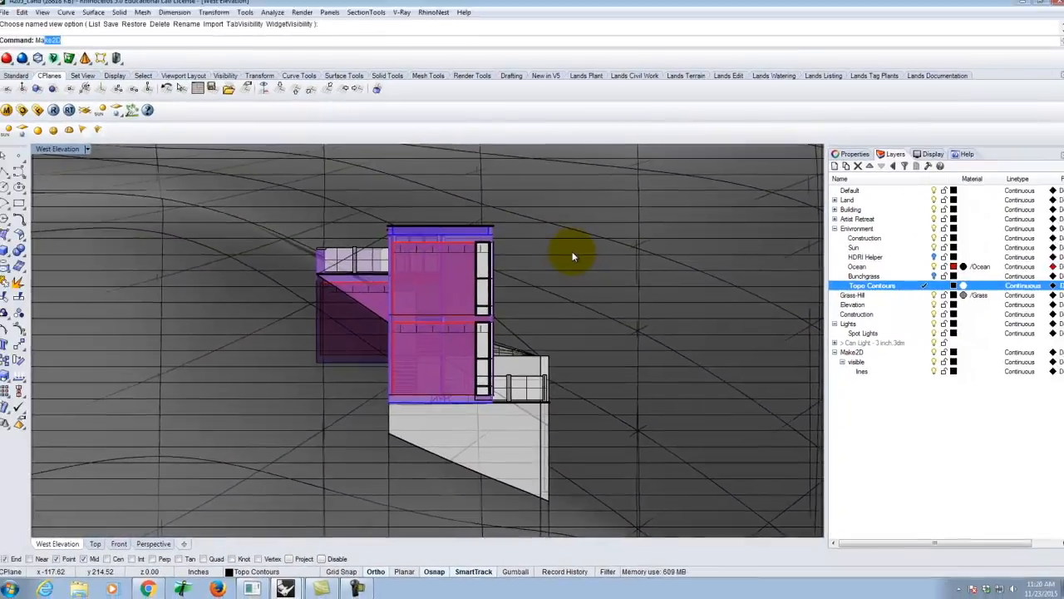
pyautogui.press('Return')
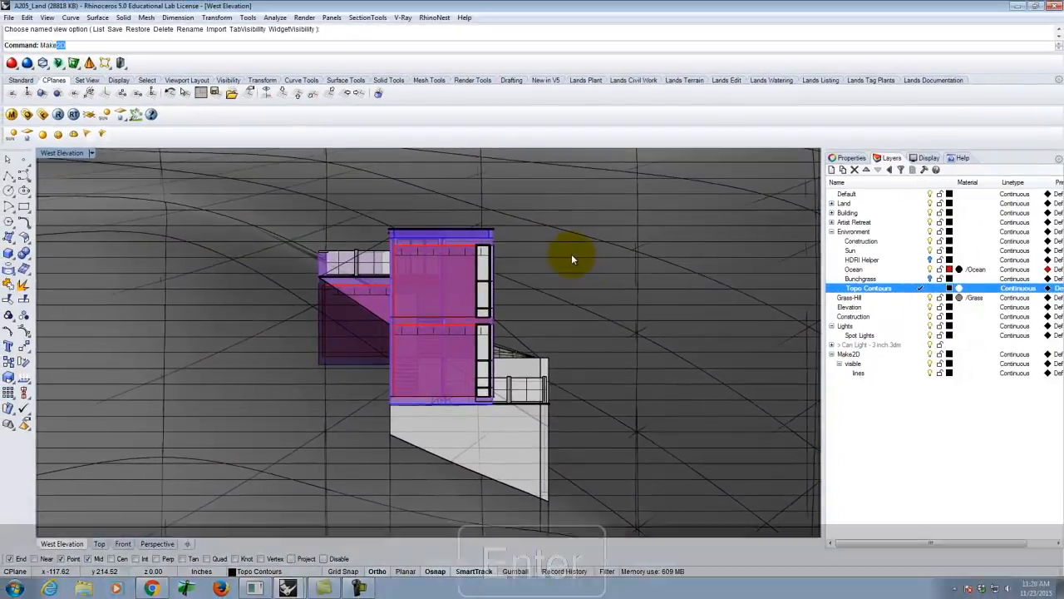
pyautogui.click(70, 17)
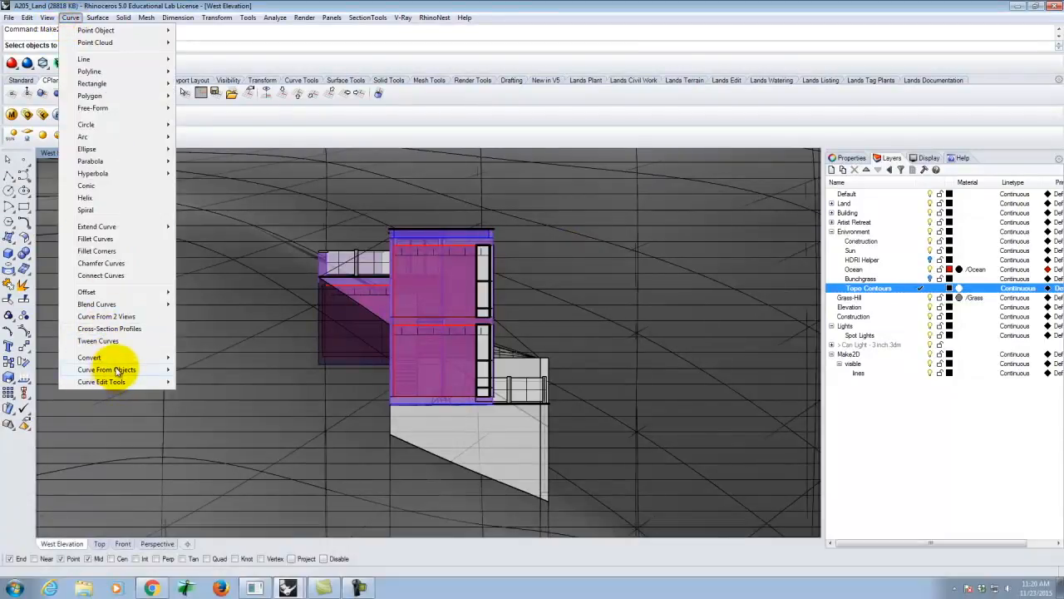
pyautogui.moveTo(118, 370)
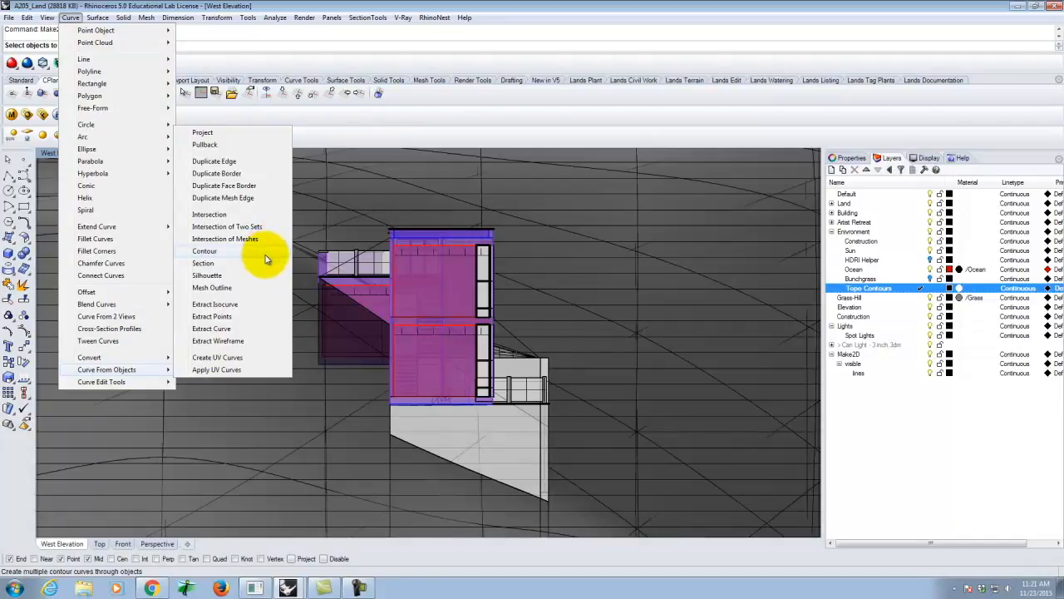
pyautogui.click(245, 18)
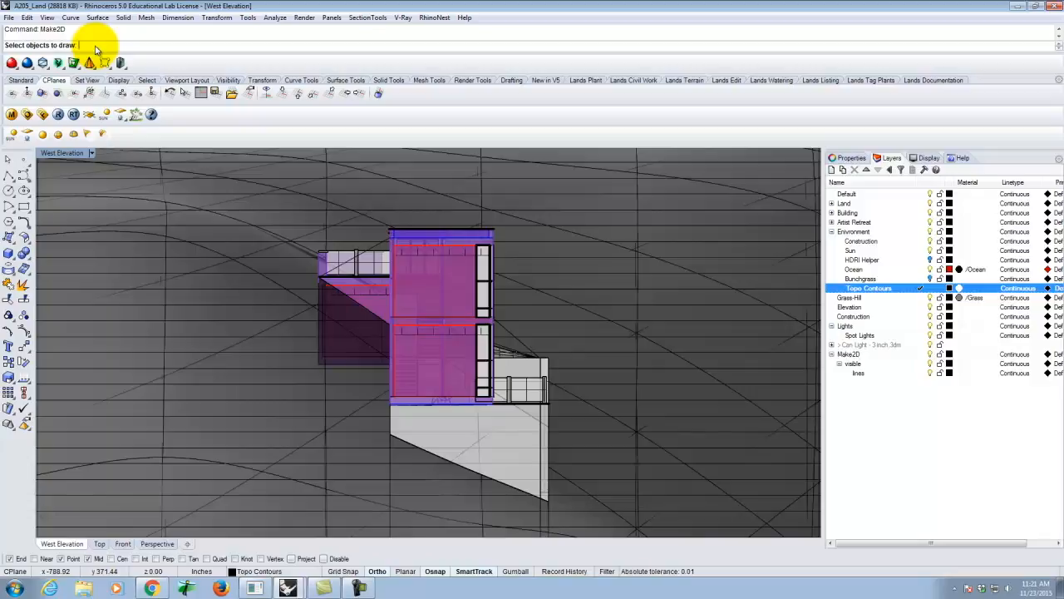
pyautogui.write('visible')
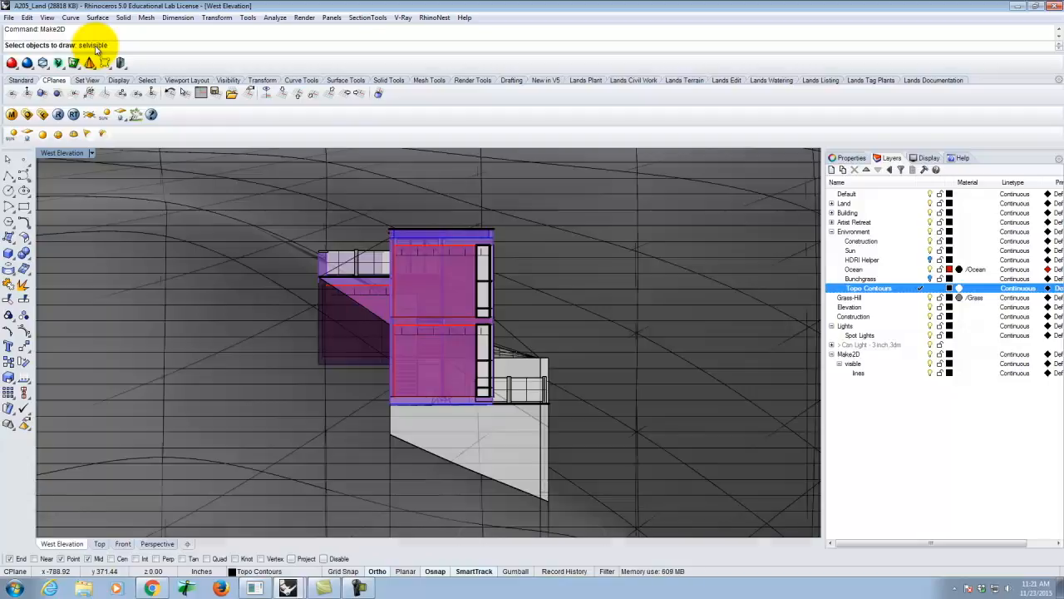
pyautogui.press('Return')
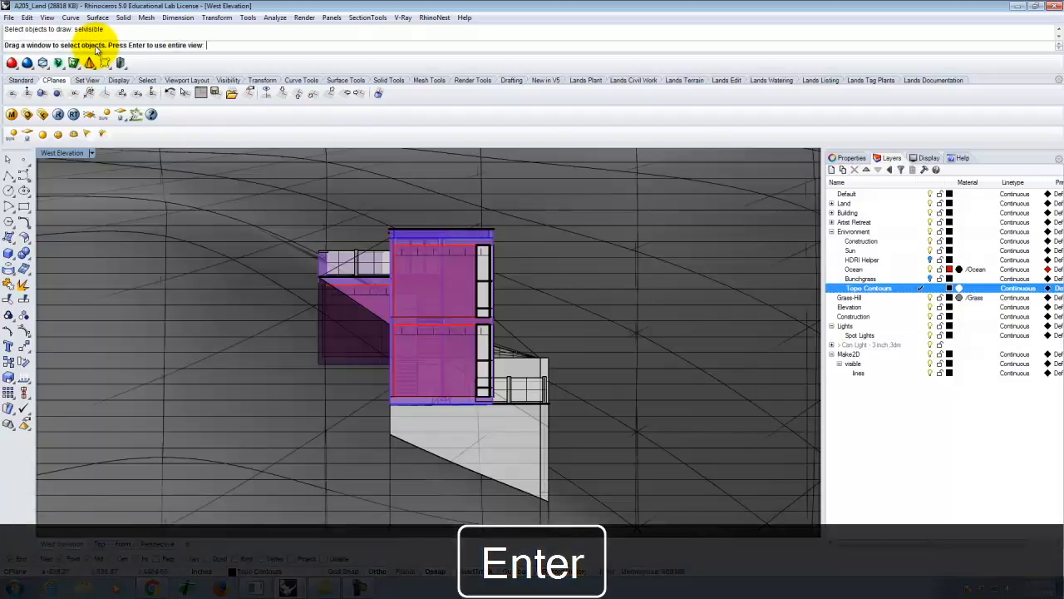
pyautogui.press('Return')
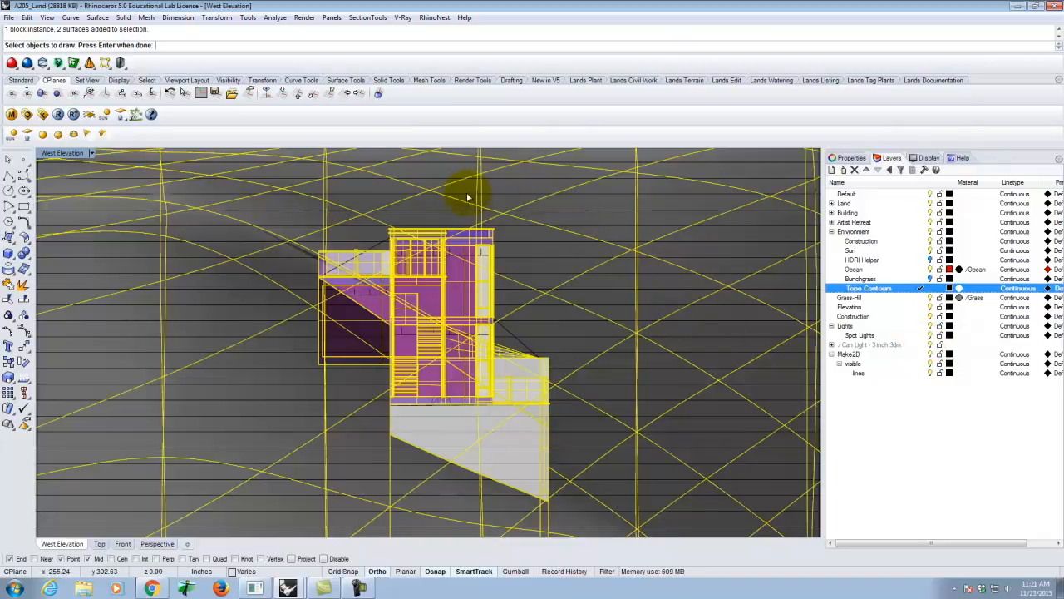
pyautogui.press('Return')
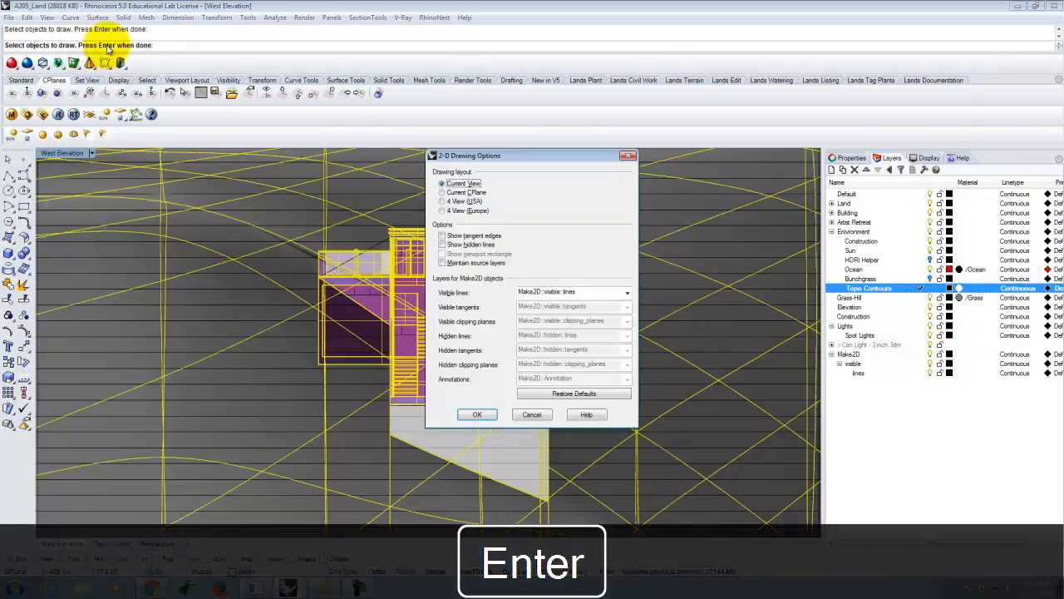
pyautogui.click(542, 413)
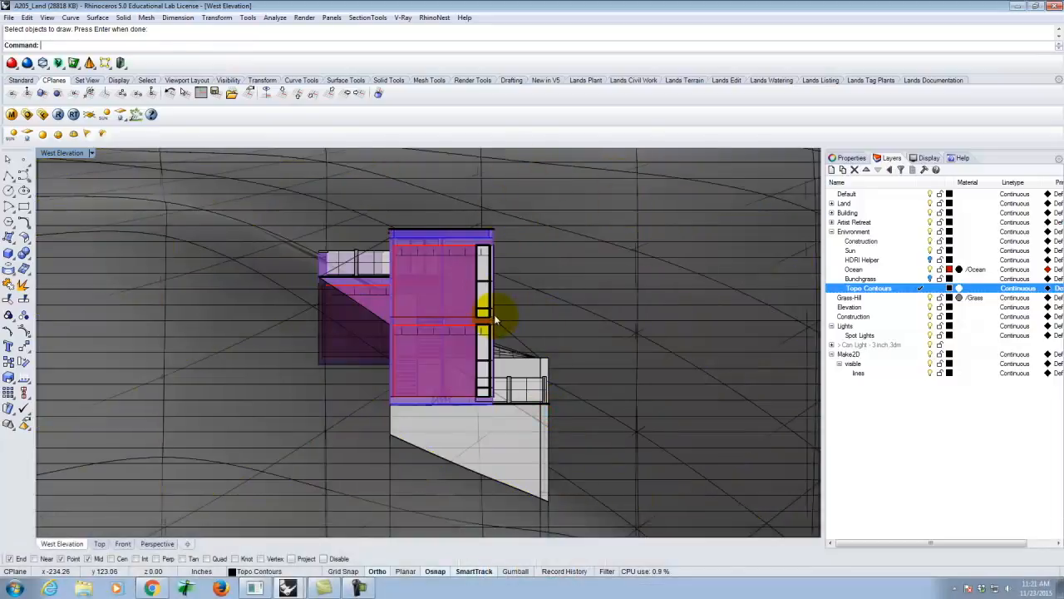
# Start Make2D with everything visible in the entire West Elevation view (SelVisible) plus all objects on the Topo Contours layer
pyautogui.write('Sel')
pyautogui.press('BackSpace')
pyautogui.press('BackSpace')
pyautogui.press('BackSpace')
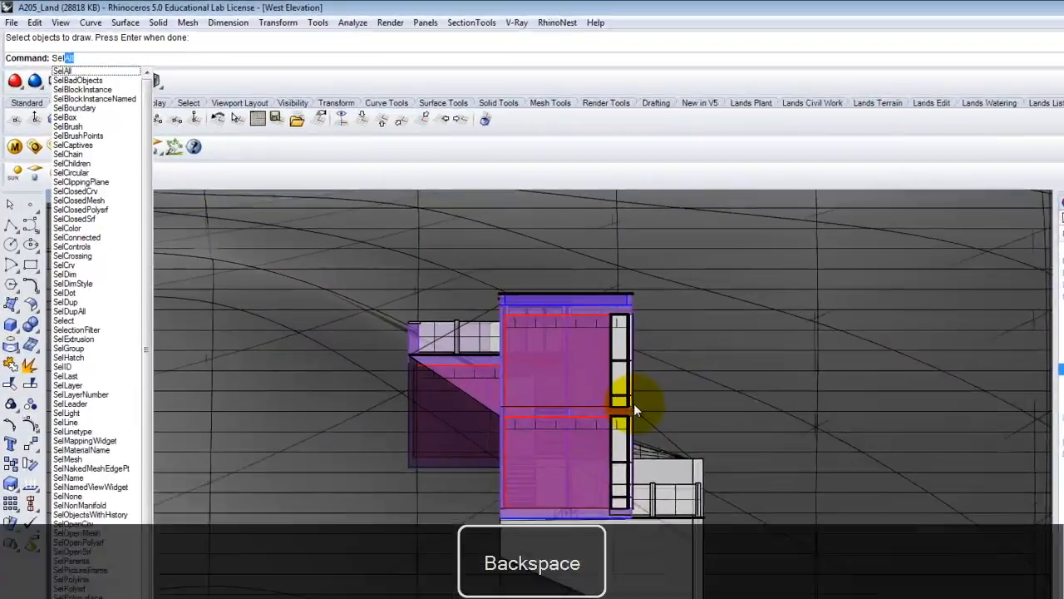
pyautogui.press('Return')
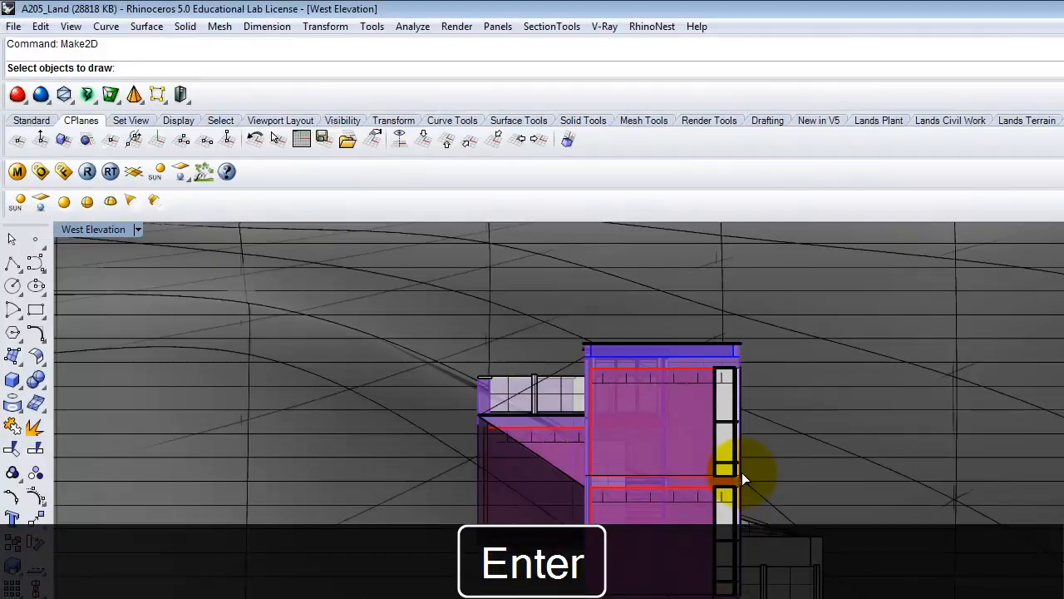
pyautogui.write('selvisible')
pyautogui.press('Return')
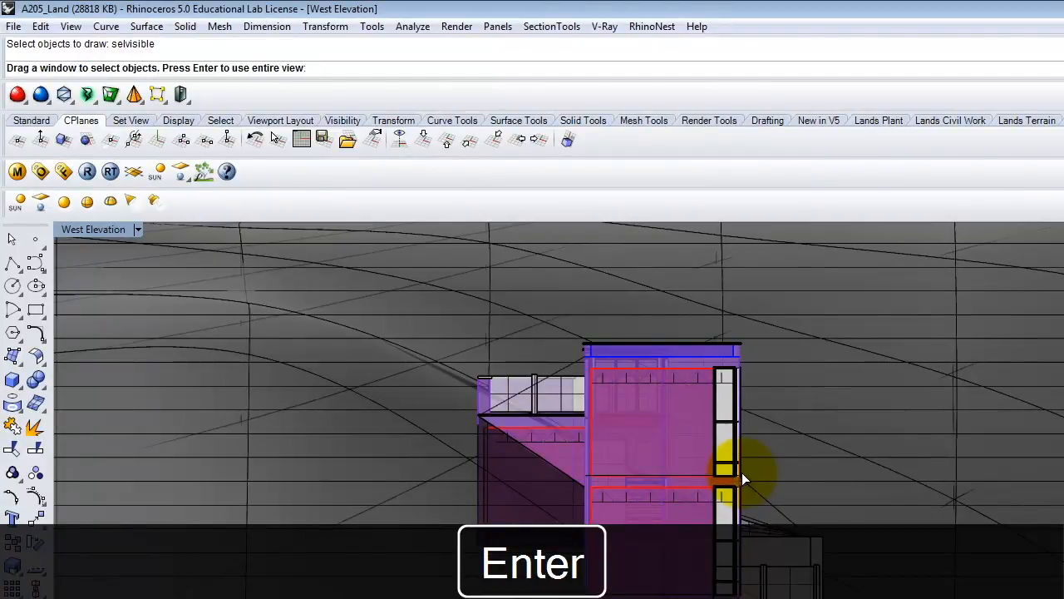
pyautogui.press('Return')
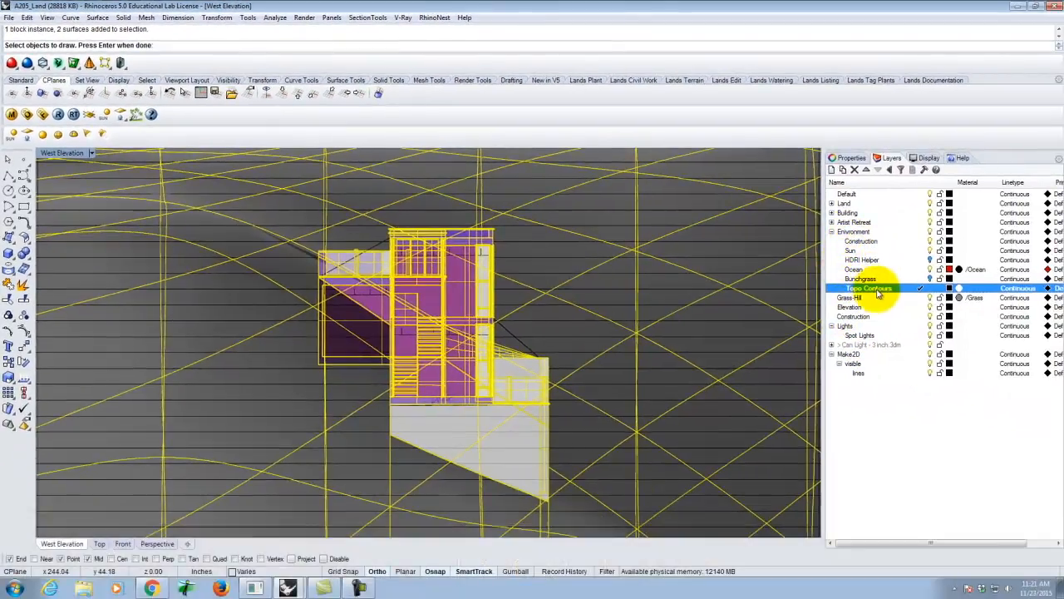
pyautogui.rightClick(878, 293)
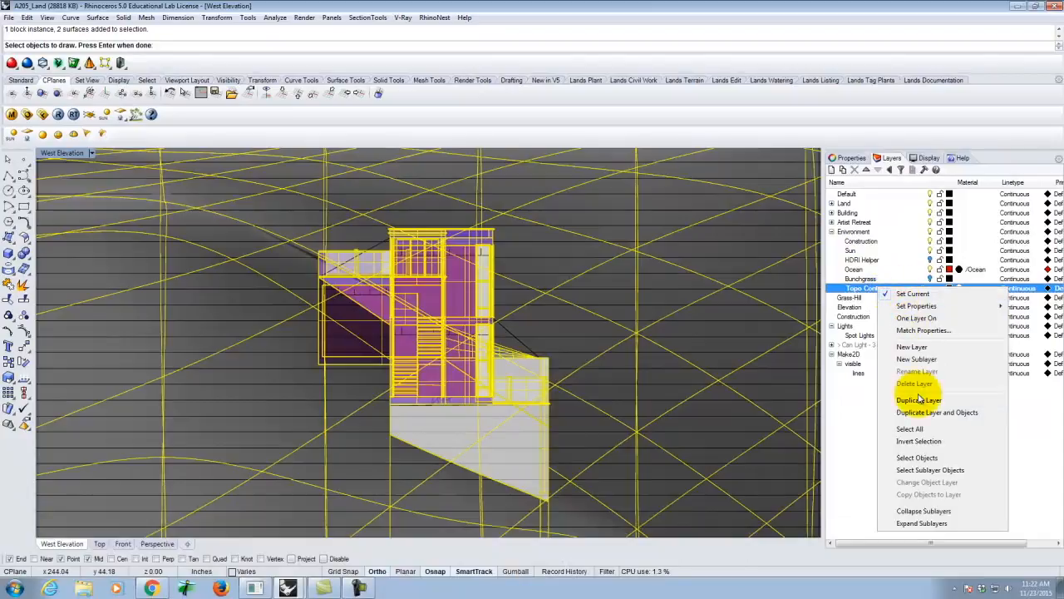
pyautogui.click(925, 458)
pyautogui.rightClick(650, 298)
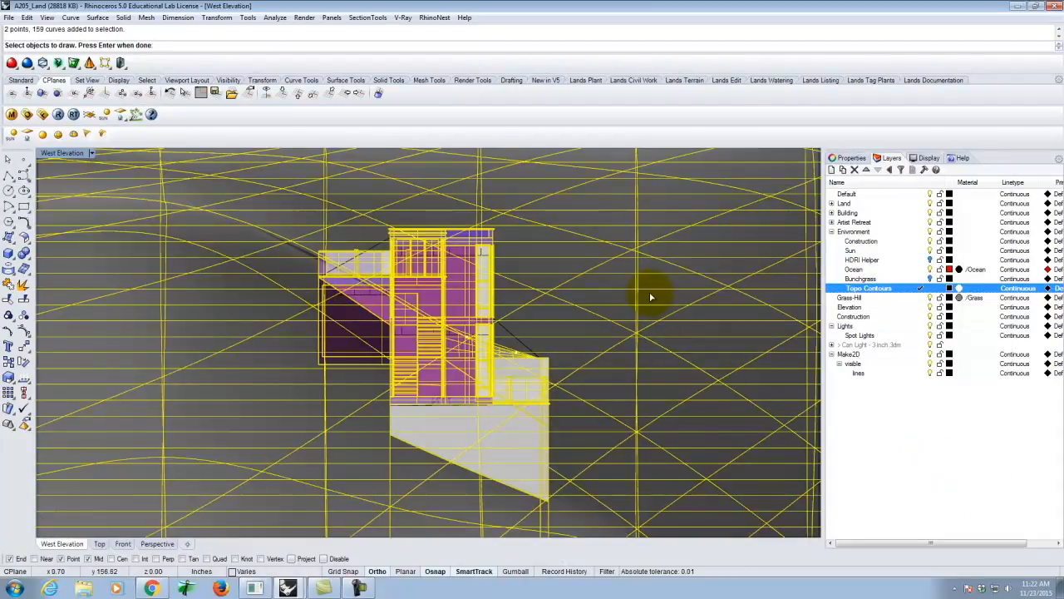
pyautogui.press('Return')
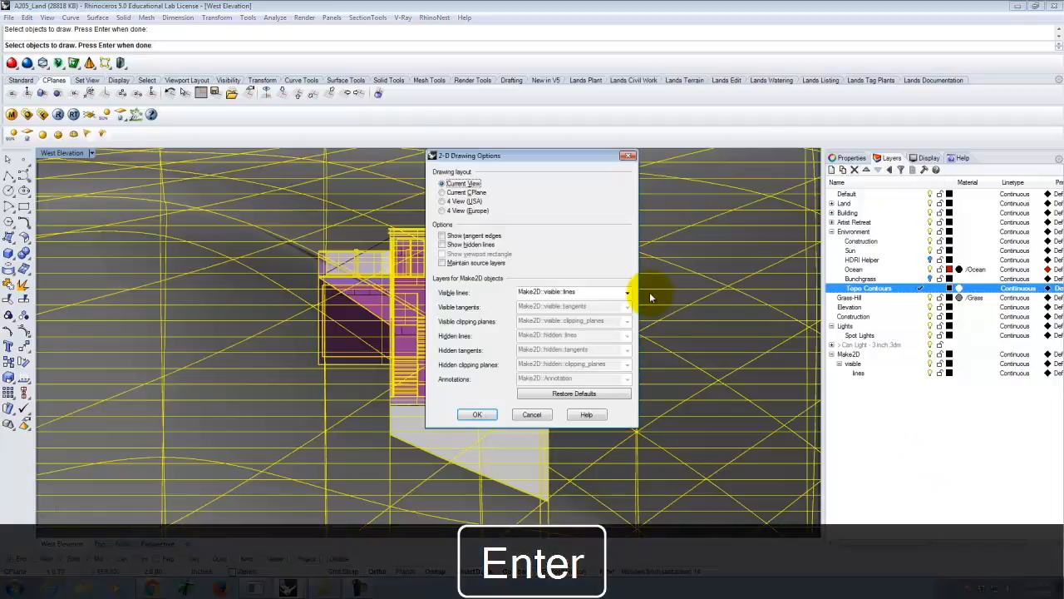
# Generate the 2D drawing from the current view with hidden lines shown and source layers not maintained
pyautogui.moveTo(461, 159); pyautogui.dragTo(435, 154)
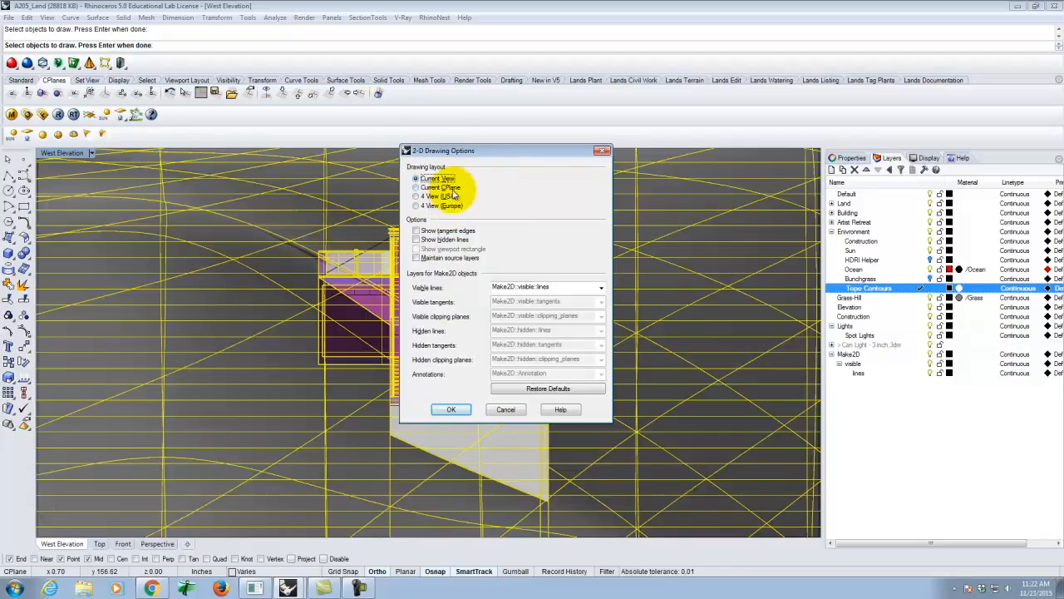
pyautogui.click(418, 241)
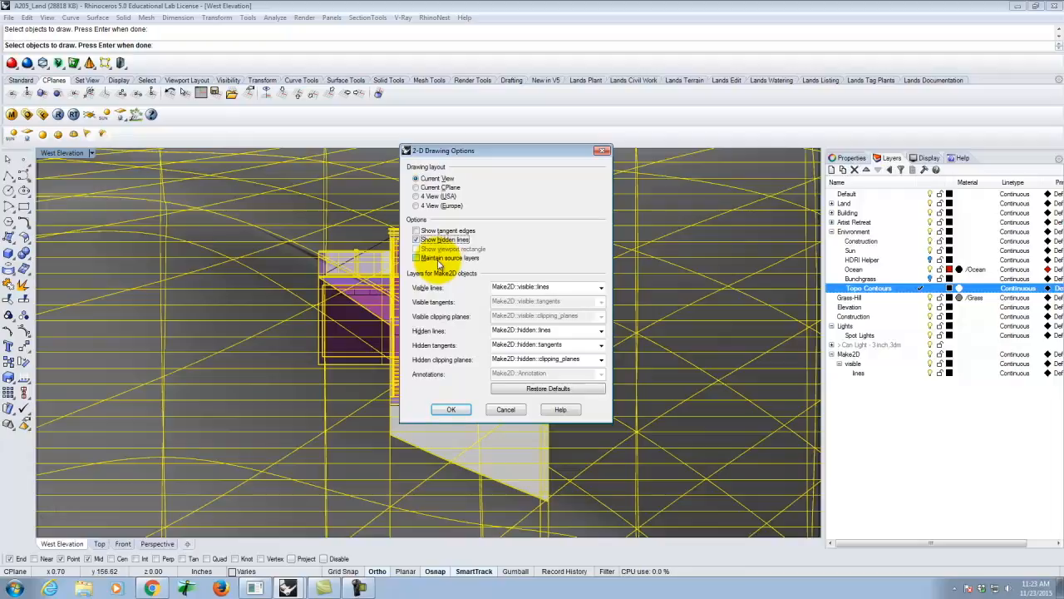
pyautogui.click(439, 263)
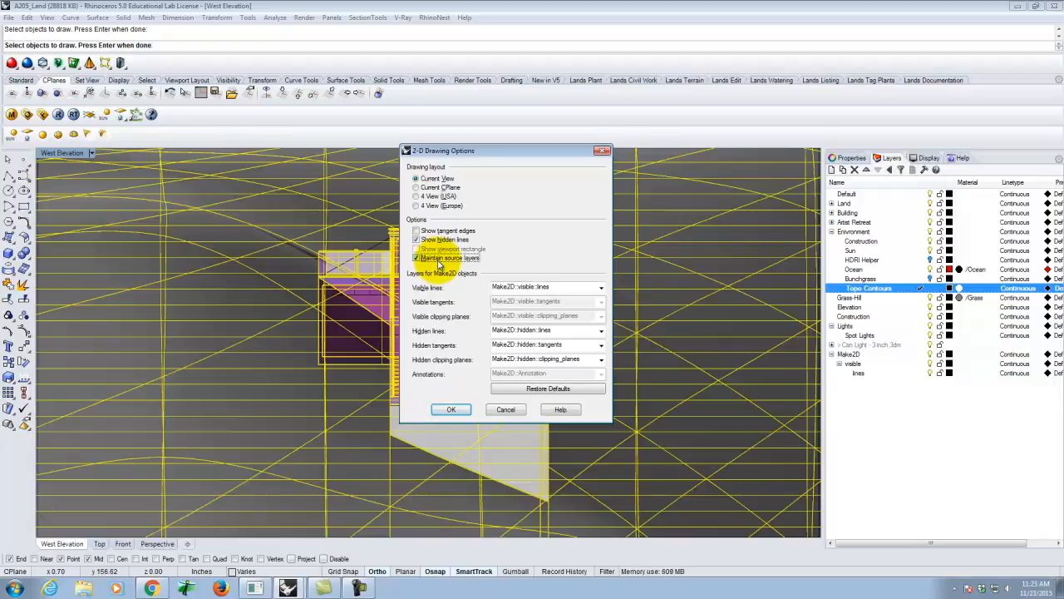
pyautogui.click(439, 264)
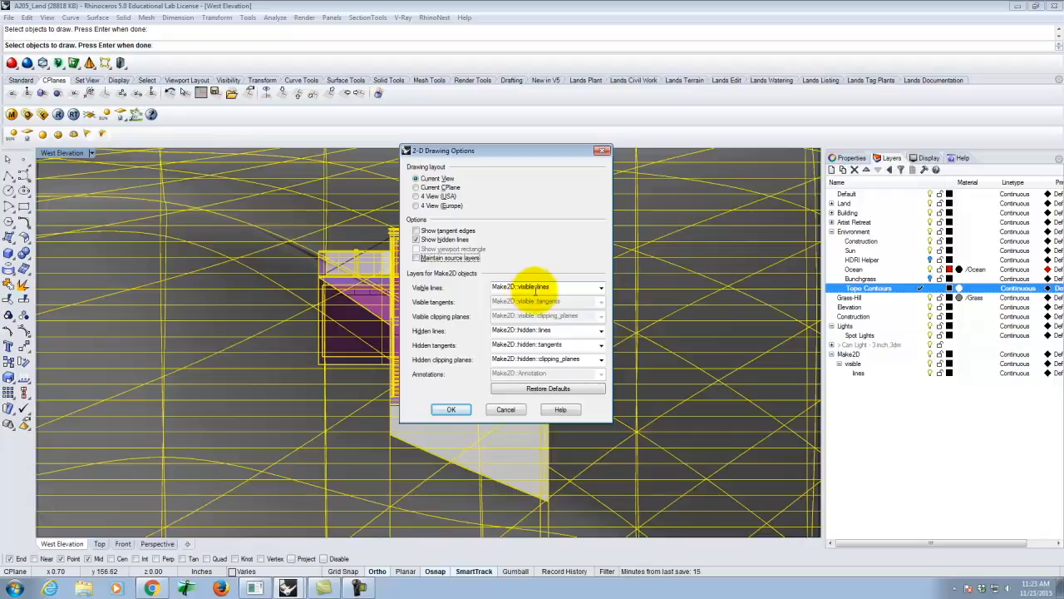
pyautogui.click(453, 410)
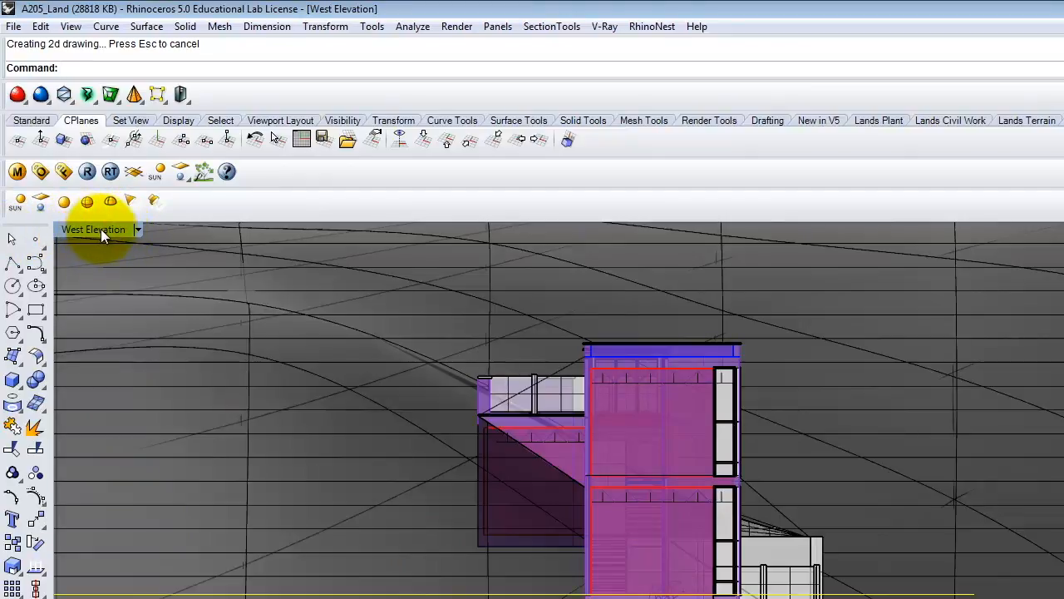
# Maximize the Top viewport and move the generated 2D drawing horizontally along the X axis, clear of the terrain model
pyautogui.doubleClick(76, 229)
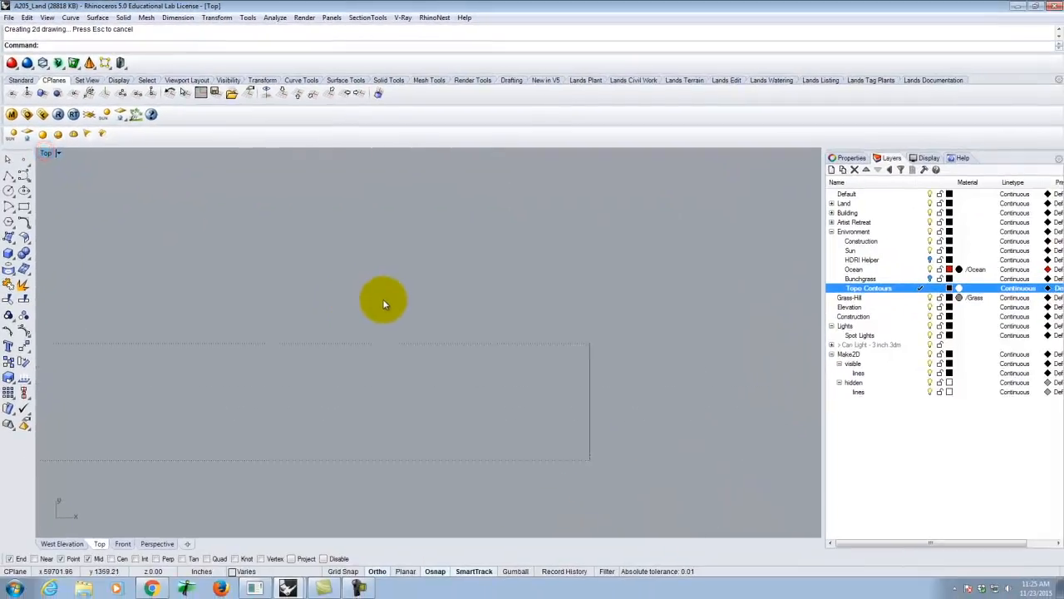
pyautogui.scroll(-8, 384, 304)
pyautogui.scroll(10, 280, 334)
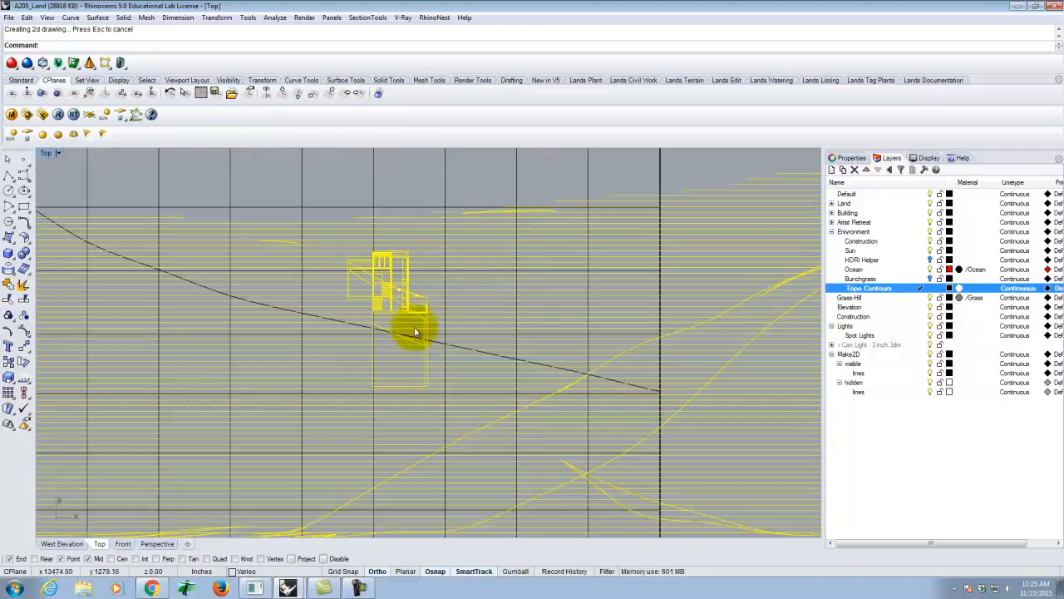
pyautogui.scroll(4, 399, 287)
pyautogui.scroll(-3, 411, 328)
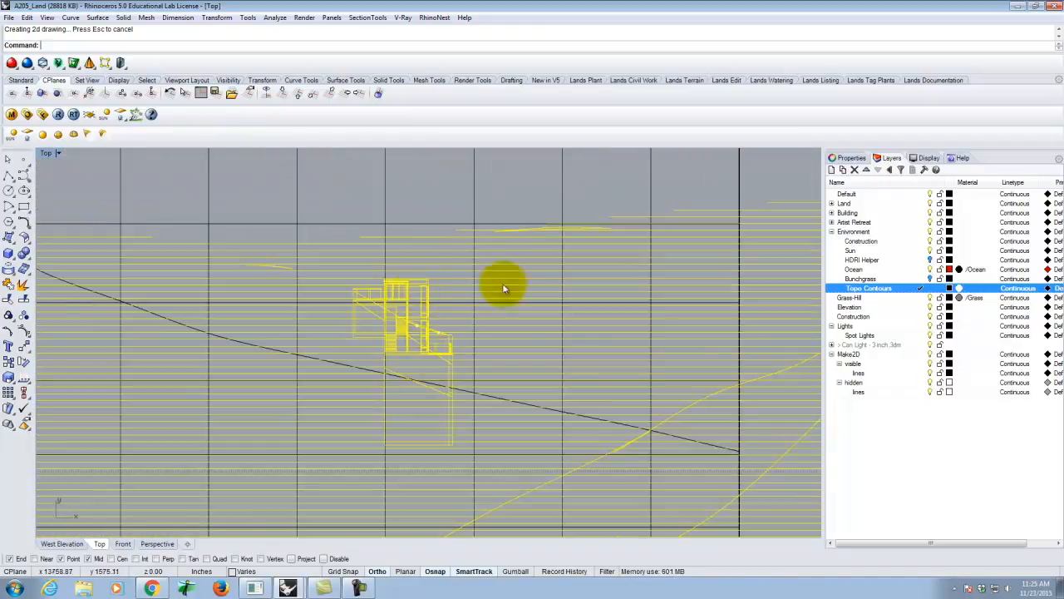
pyautogui.scroll(-6, 415, 295)
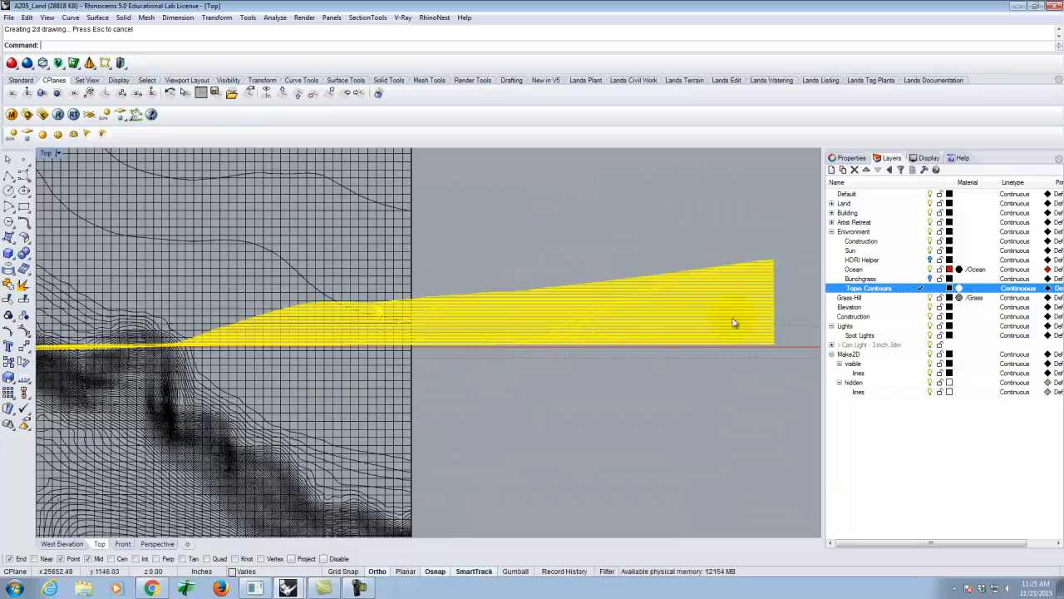
pyautogui.scroll(-2, 748, 321)
pyautogui.press('Return')
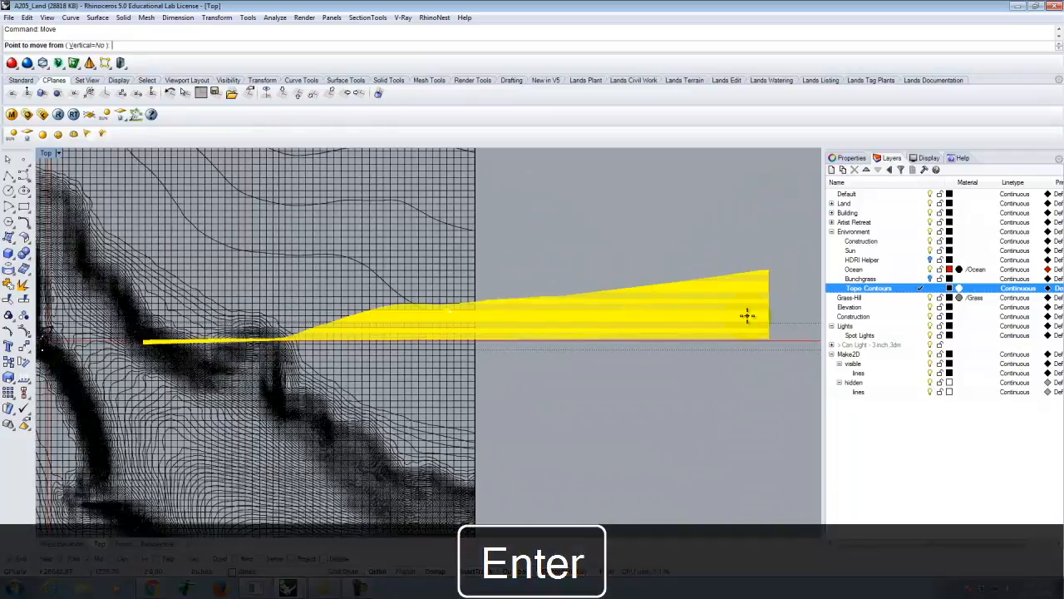
pyautogui.click(540, 378)
pyautogui.scroll(-5, 375, 352)
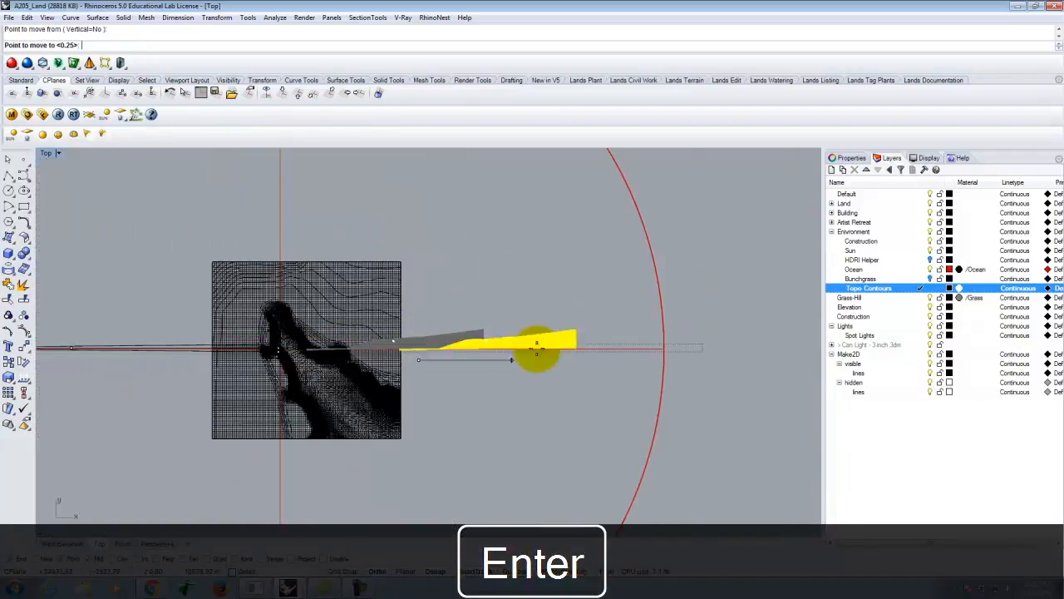
pyautogui.click(649, 355)
# Zoom to the moved 2D drawing and clear the selection to examine its visible and hidden lines around the house
pyautogui.press('Return')
pyautogui.press('Return')
pyautogui.click(494, 396)
pyautogui.scroll(10, 401, 315)
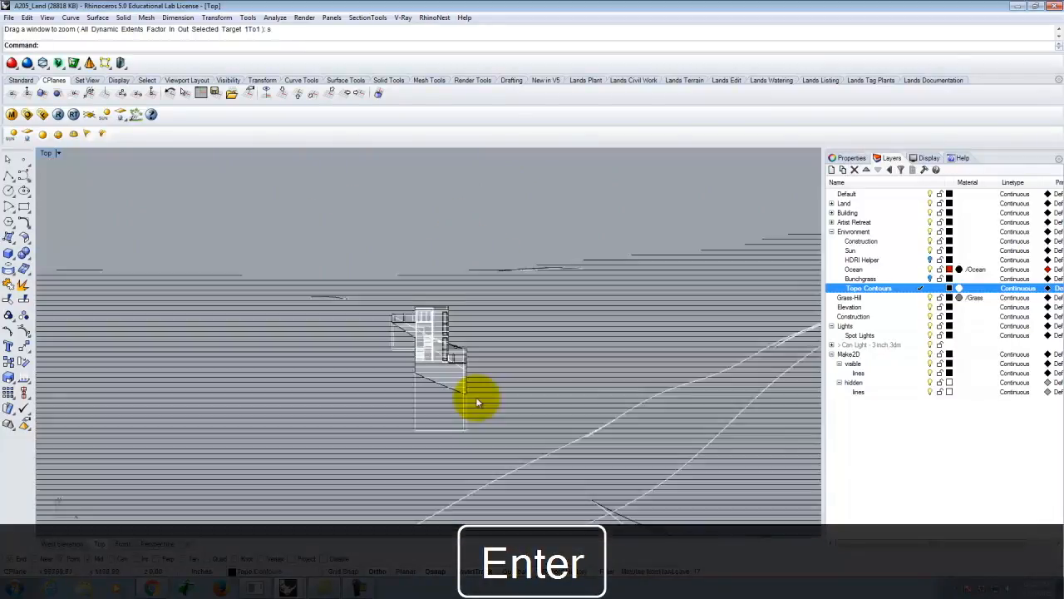
# Select all objects in the model and delete them
pyautogui.scroll(-5, 483, 272)
pyautogui.hotkey('ctrl', 'a')
pyautogui.press('Delete')
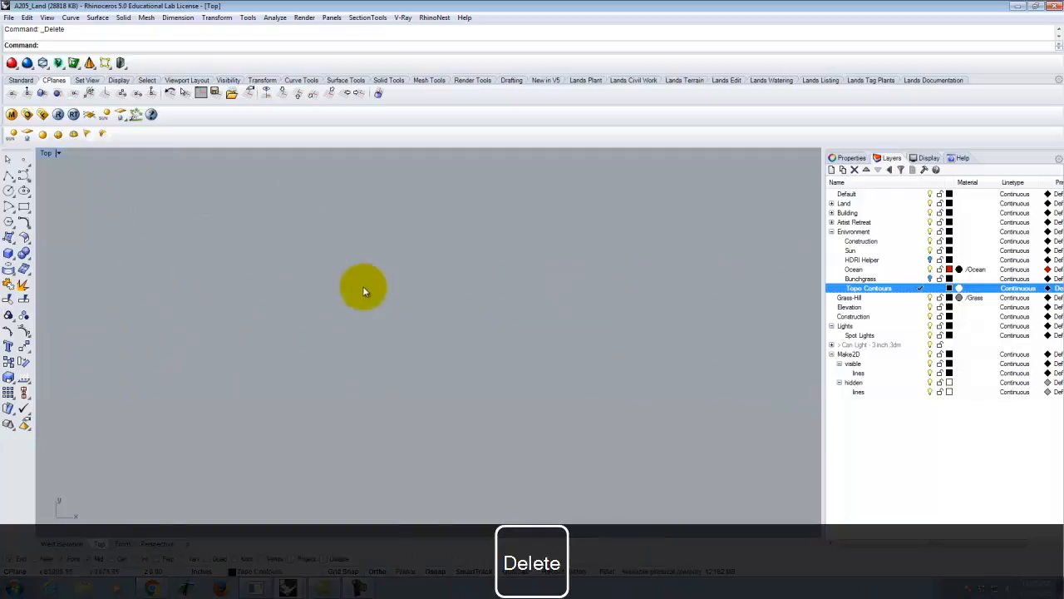
# Return to the four-viewport layout, maximize the West Elevation viewport and restore its saved named view
pyautogui.doubleClick(46, 154)
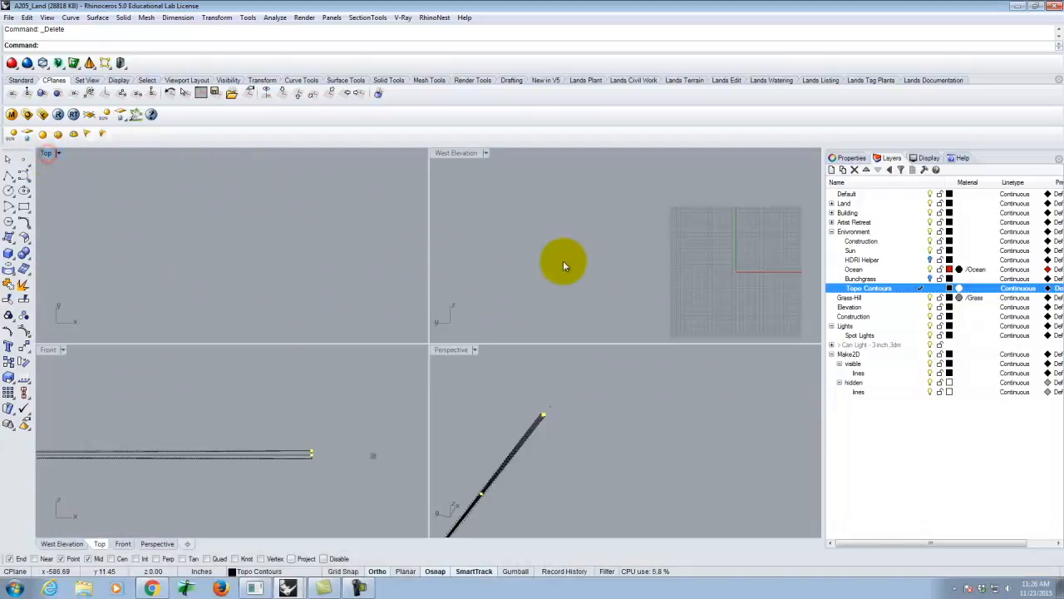
pyautogui.doubleClick(463, 154)
pyautogui.click(92, 154)
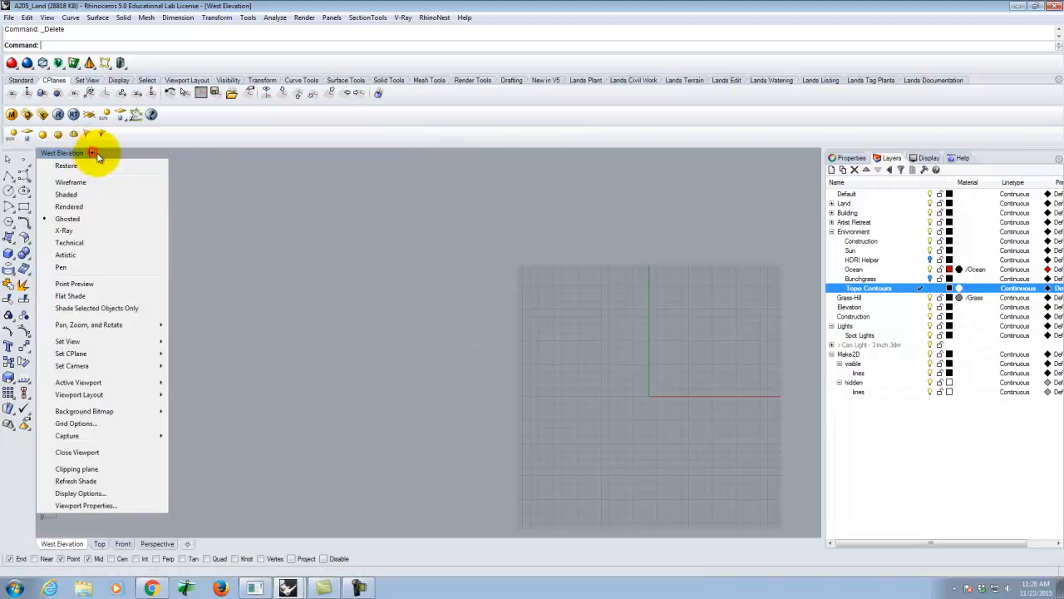
pyautogui.moveTo(75, 343)
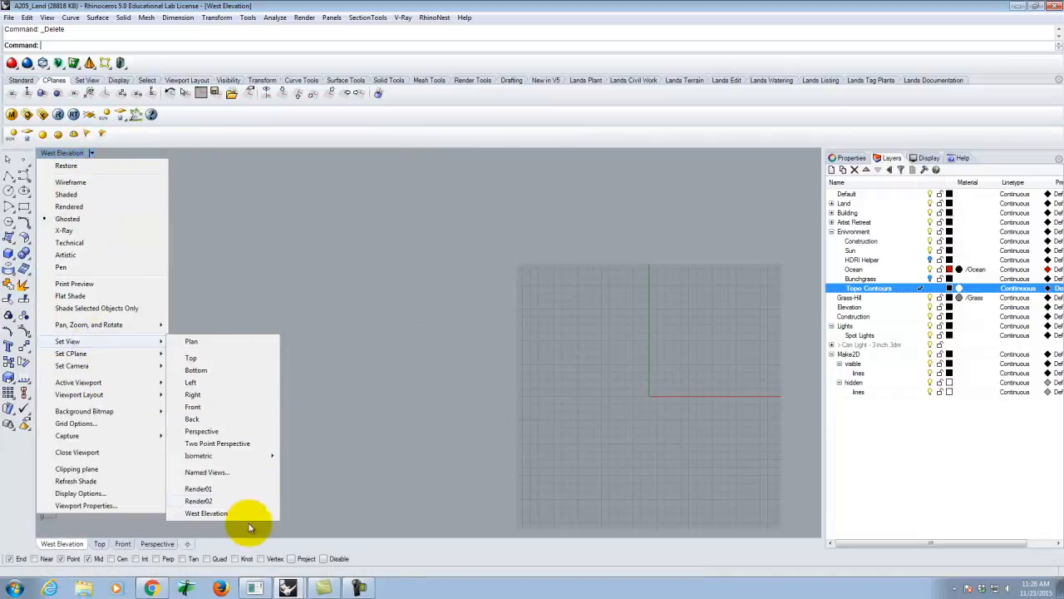
pyautogui.click(215, 511)
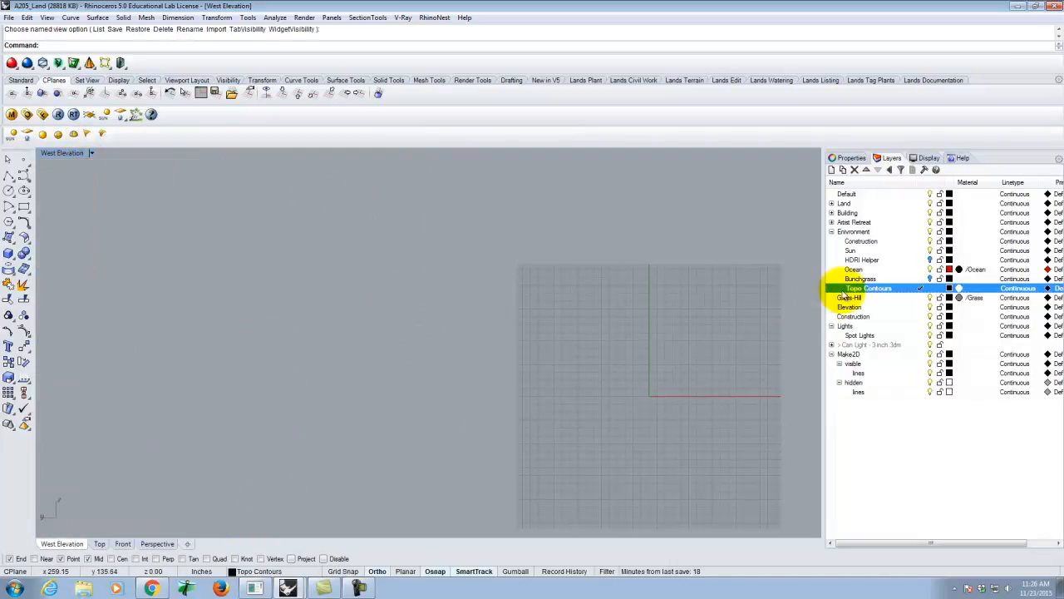
# Undo the deletion of all model objects
pyautogui.scroll(-5, 495, 344)
pyautogui.scroll(-3, 495, 343)
pyautogui.hotkey('ctrl', 'z')
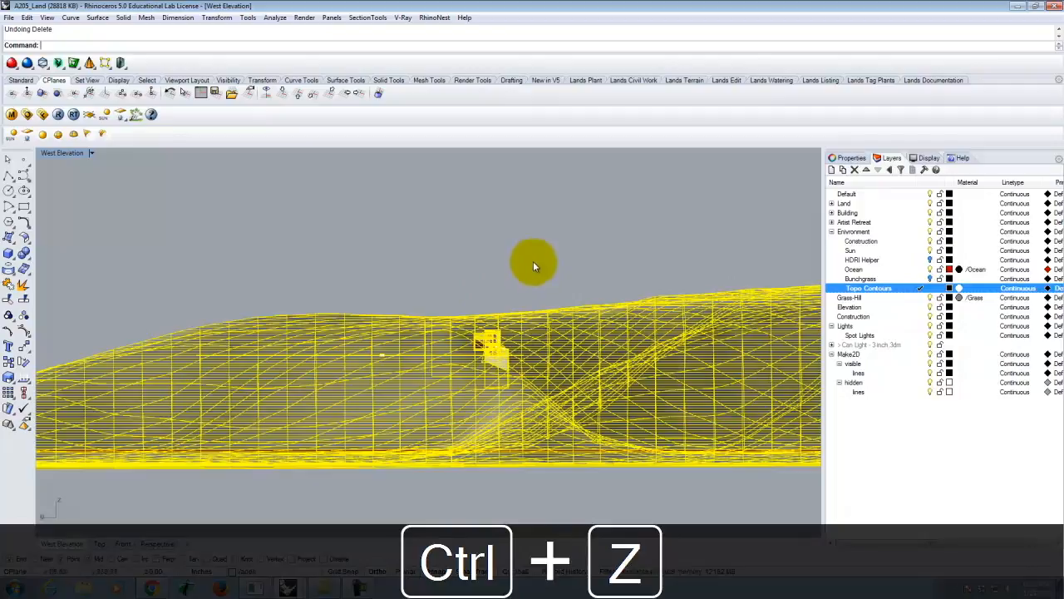
# Restore the saved West Elevation named view in the current viewport and clear the selection
pyautogui.click(91, 153)
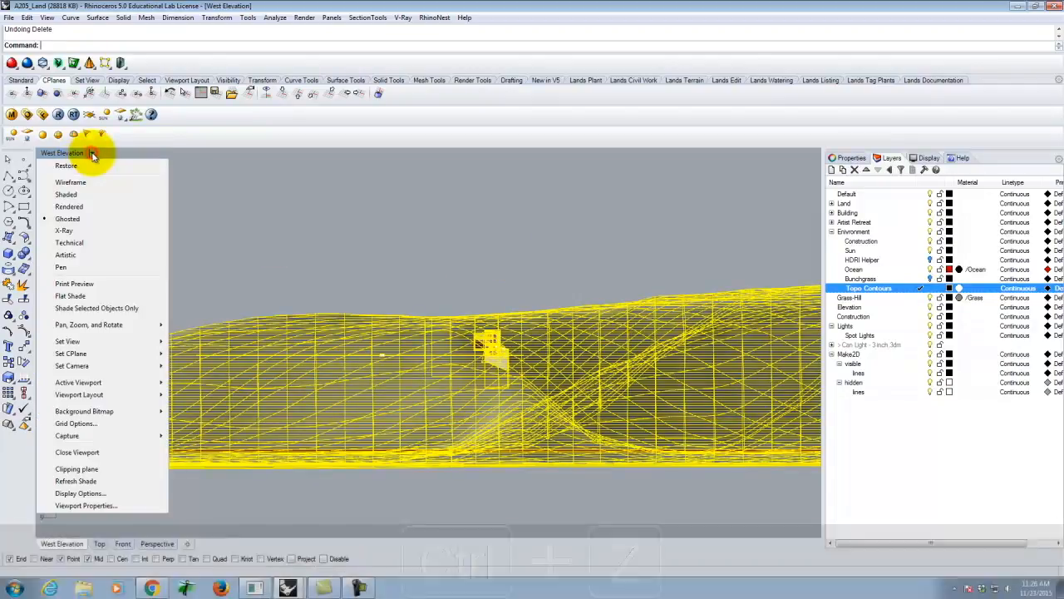
pyautogui.moveTo(86, 346)
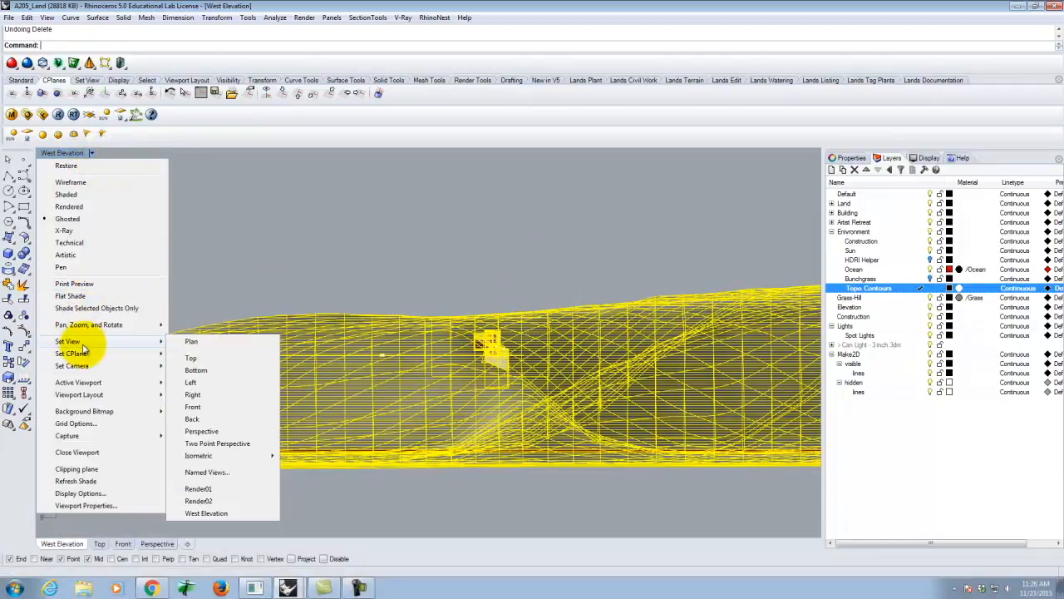
pyautogui.click(210, 512)
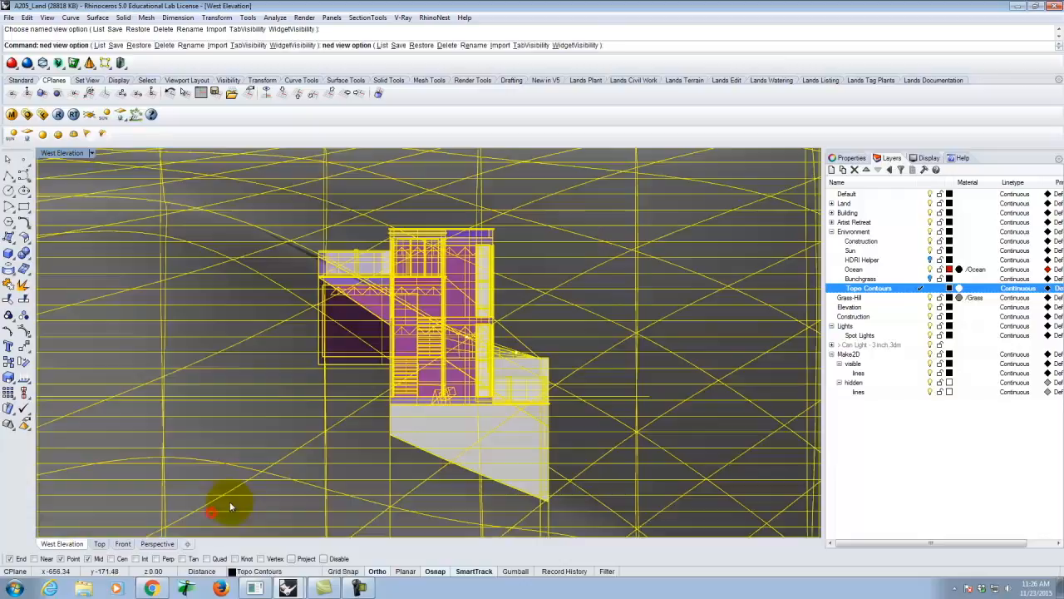
pyautogui.press('Escape')
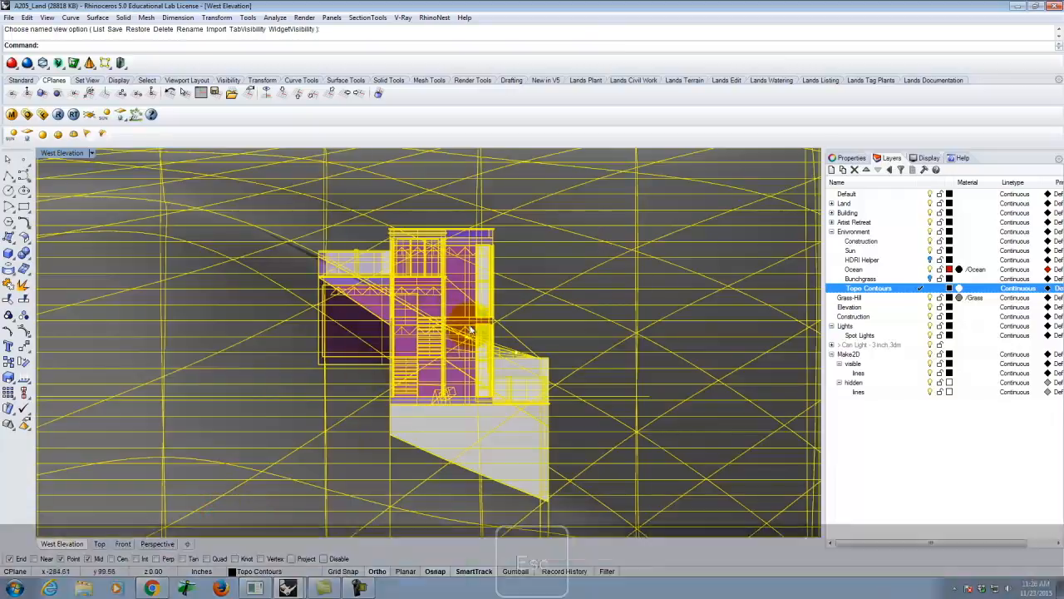
pyautogui.press('Escape')
# Run Make2D on all objects using the current view with hidden lines shown
pyautogui.write('Make2D')
pyautogui.press('Return')
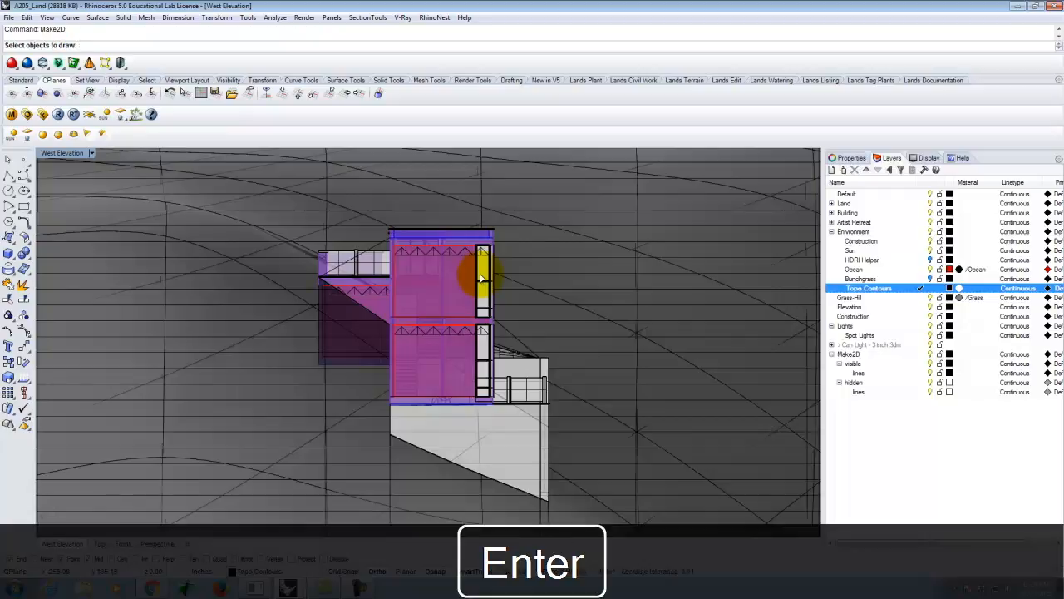
pyautogui.hotkey('ctrl', 'a')
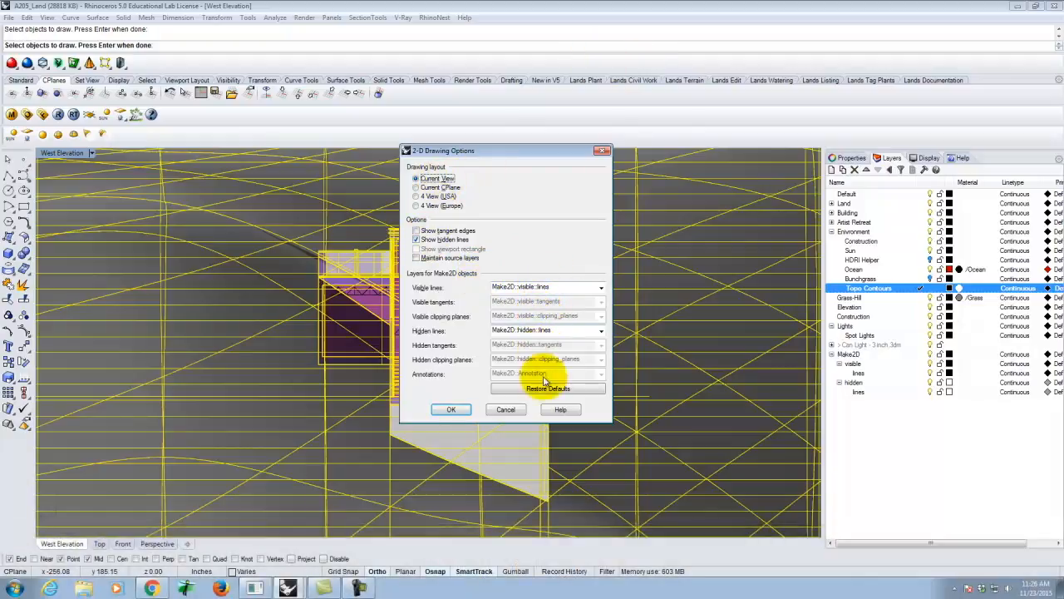
pyautogui.click(463, 413)
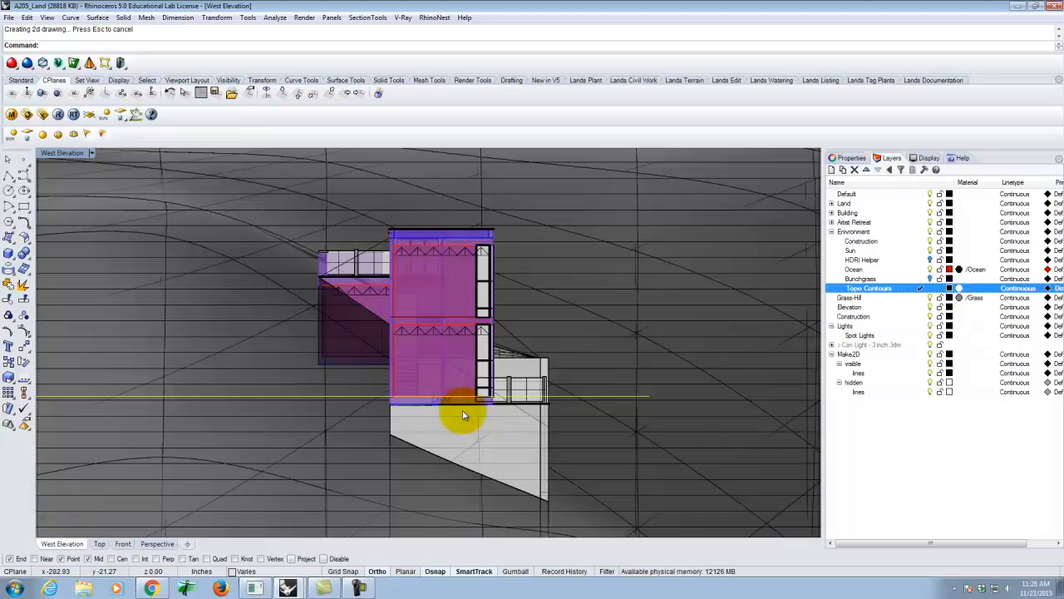
# Return to the four-viewport layout, maximize the Top viewport and bring the new 2D drawing into view
pyautogui.doubleClick(46, 152)
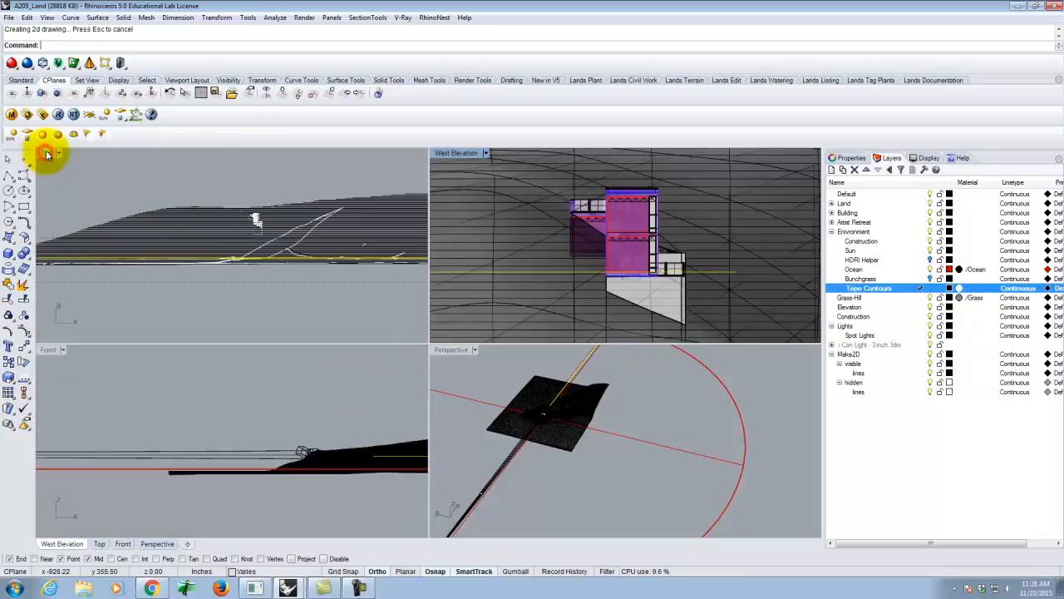
pyautogui.doubleClick(46, 153)
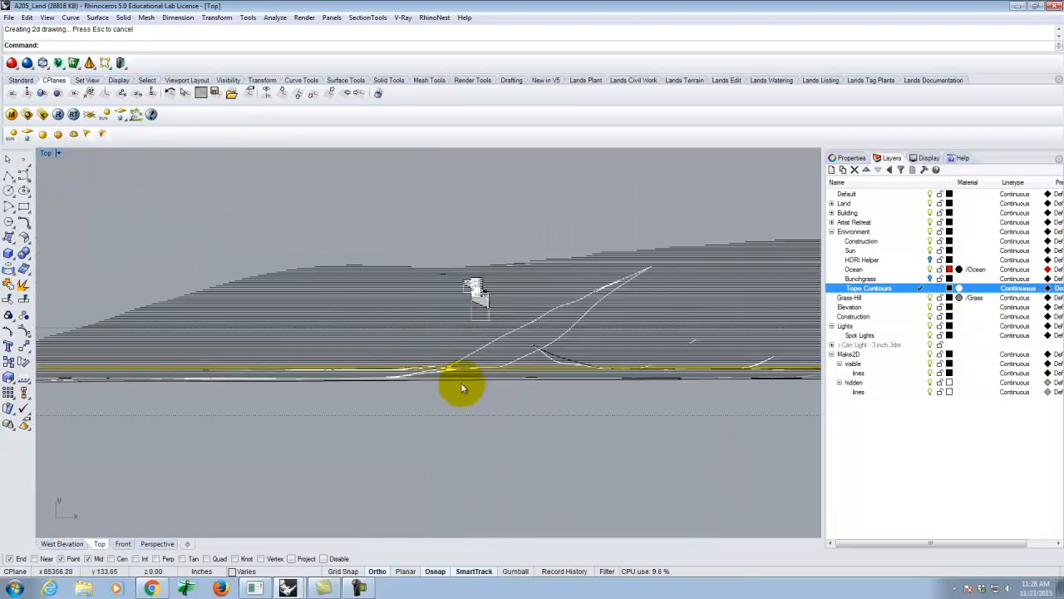
pyautogui.scroll(-16, 294, 337)
pyautogui.scroll(2, 237, 328)
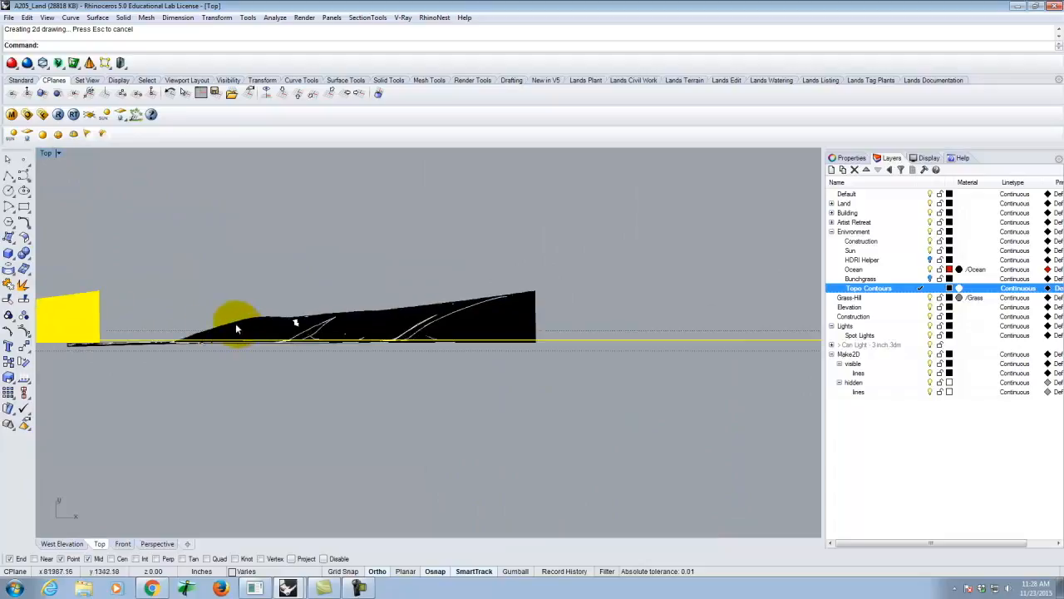
pyautogui.scroll(-5, 475, 351)
pyautogui.scroll(6, 290, 349)
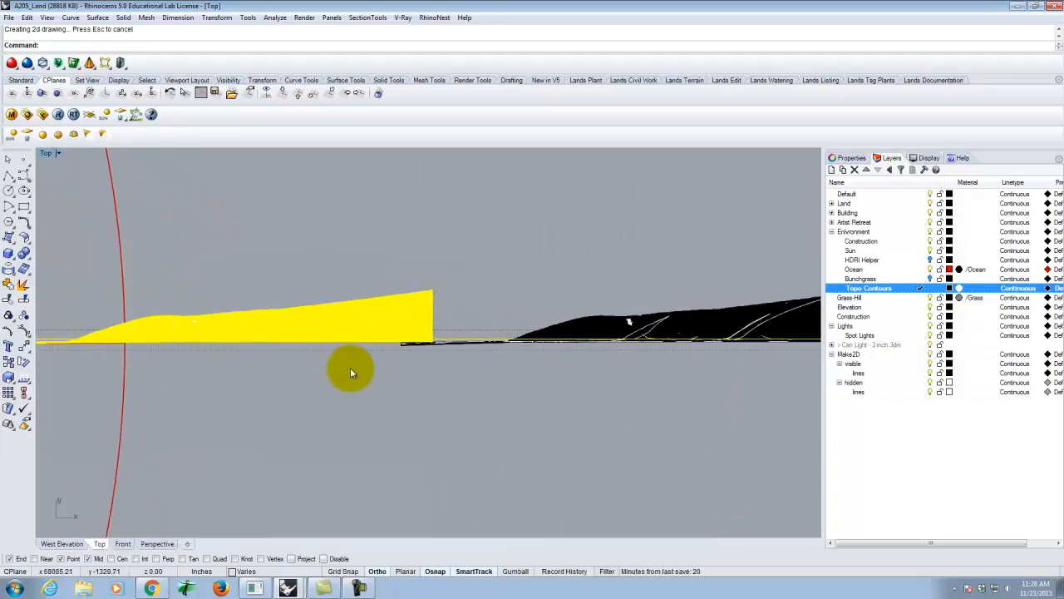
# Move the selected 2D drawing up in plan, well clear of the earlier drawing and the terrain model
pyautogui.press('Return')
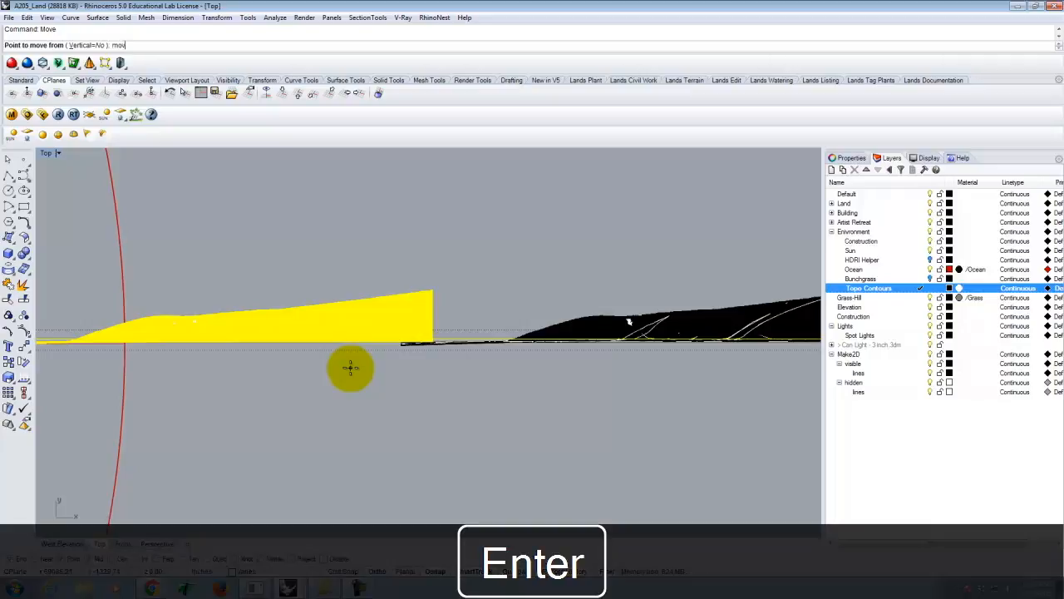
pyautogui.press('BackSpace')
pyautogui.press('BackSpace')
pyautogui.press('BackSpace')
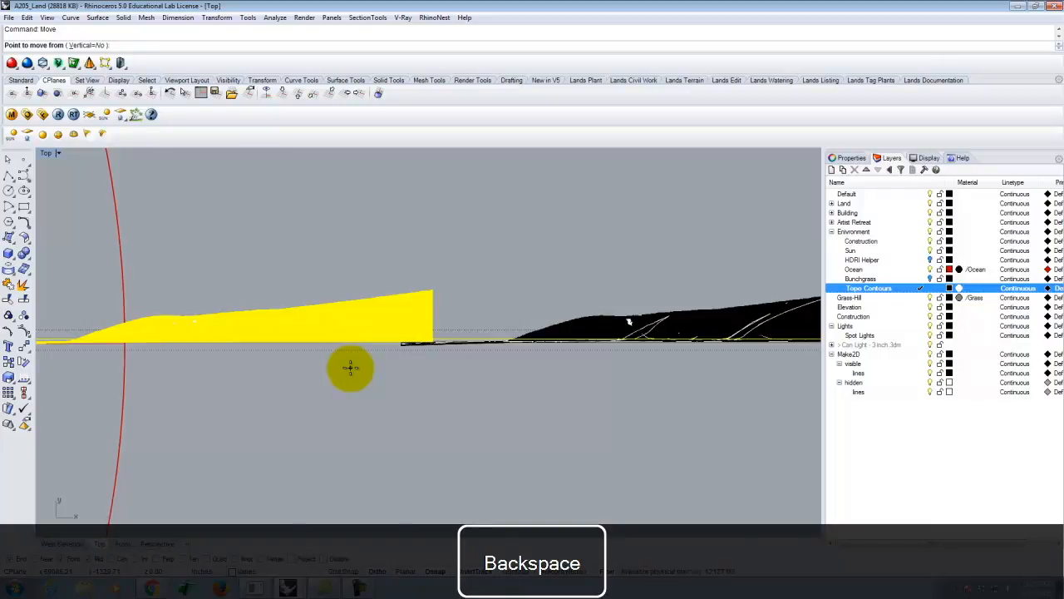
pyautogui.click(364, 373)
pyautogui.scroll(-3, 373, 494)
pyautogui.click(424, 192)
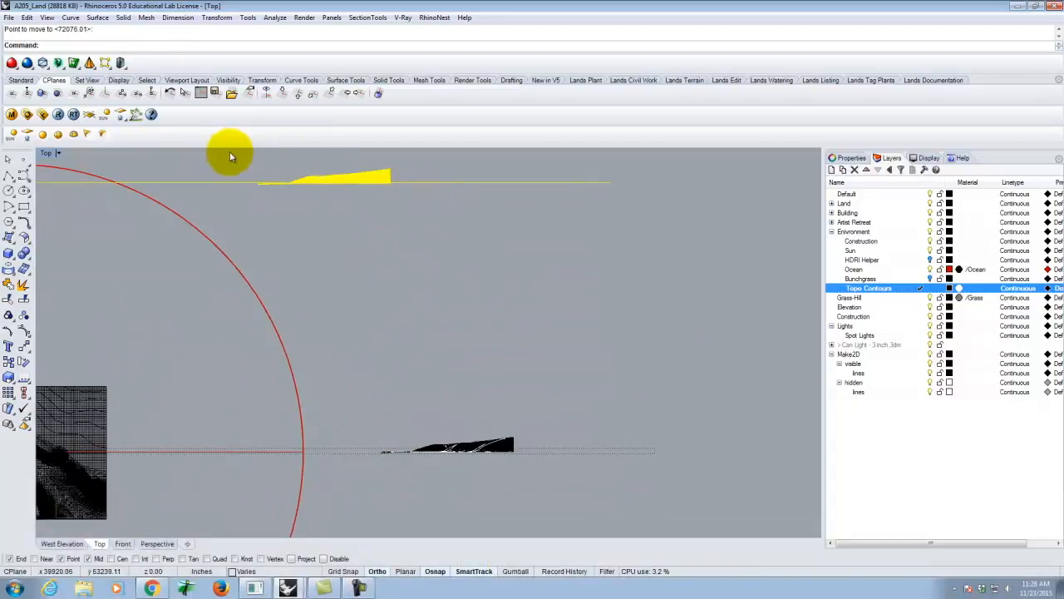
# Clear the selection and select only the viewport rectangle around the house in the moved drawing
pyautogui.scroll(8, 266, 178)
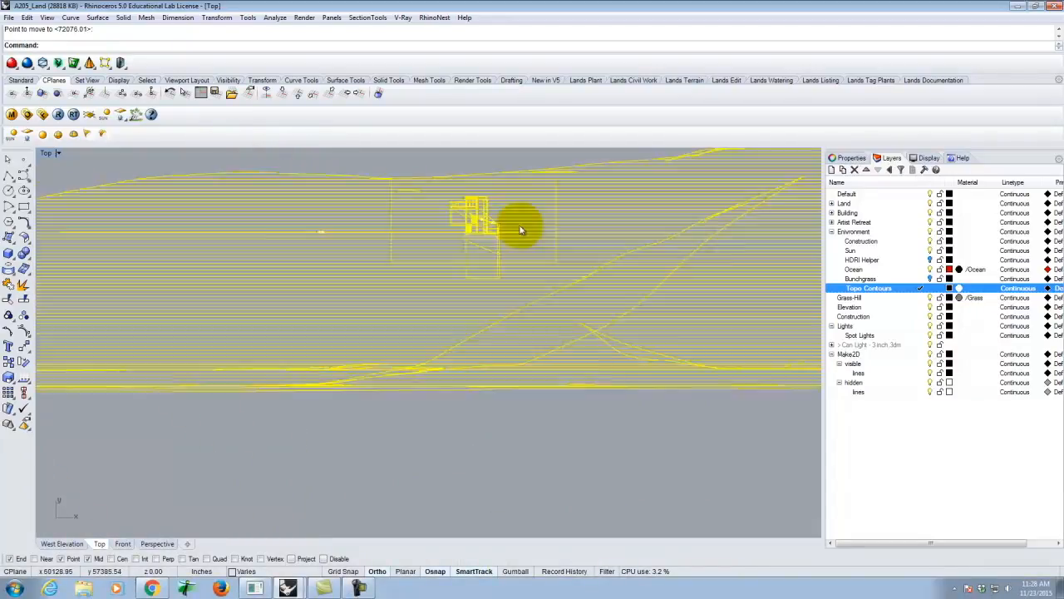
pyautogui.scroll(3, 505, 229)
pyautogui.scroll(3, 366, 161)
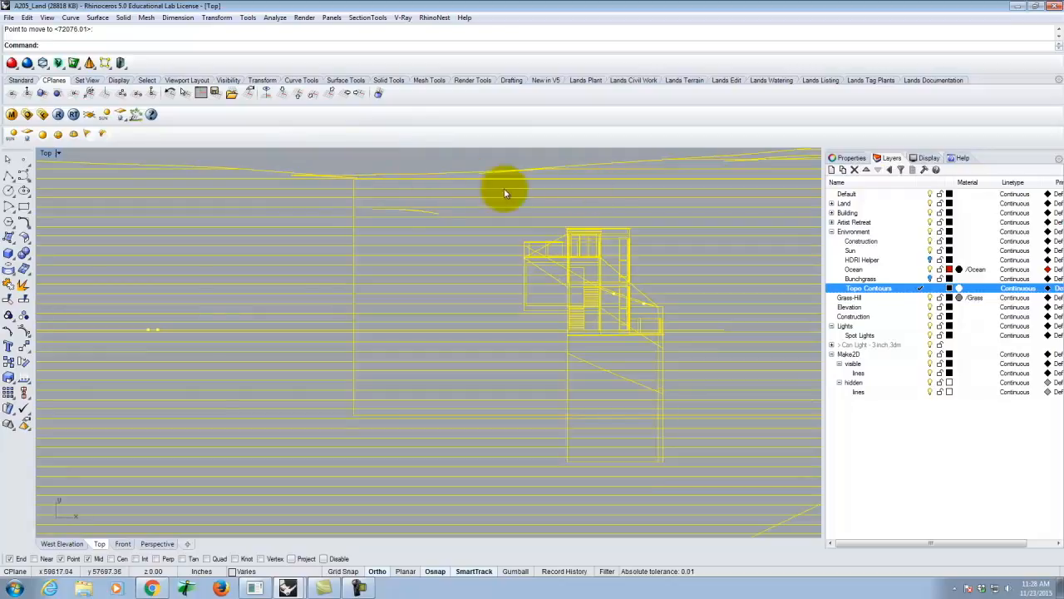
pyautogui.scroll(2, 324, 231)
pyautogui.scroll(-3, 192, 246)
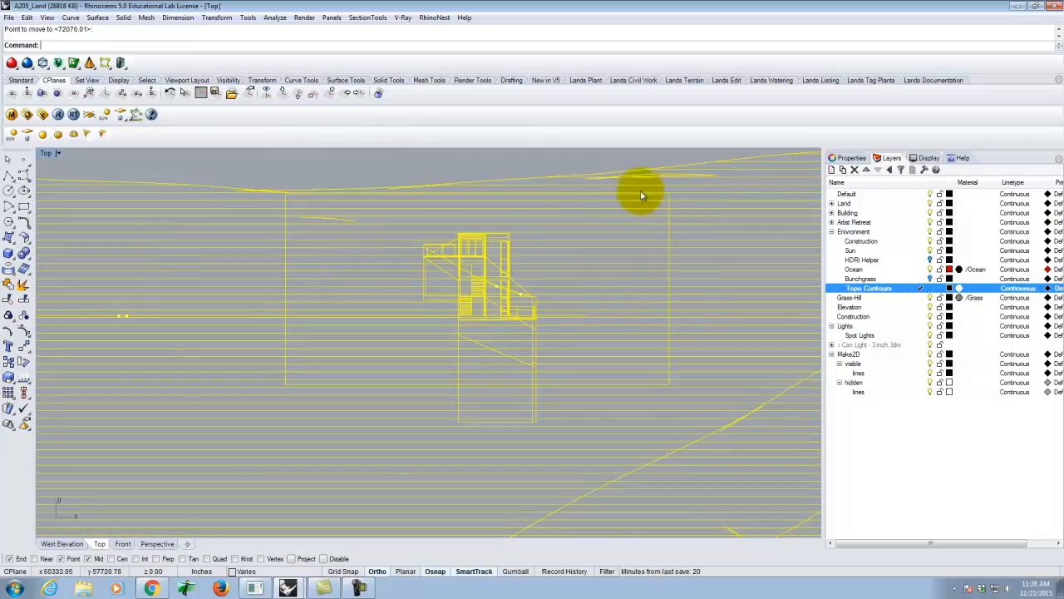
pyautogui.moveTo(696, 345); pyautogui.dragTo(554, 328, button='right')
pyautogui.click(522, 215)
pyautogui.scroll(5, 649, 285)
pyautogui.click(625, 277)
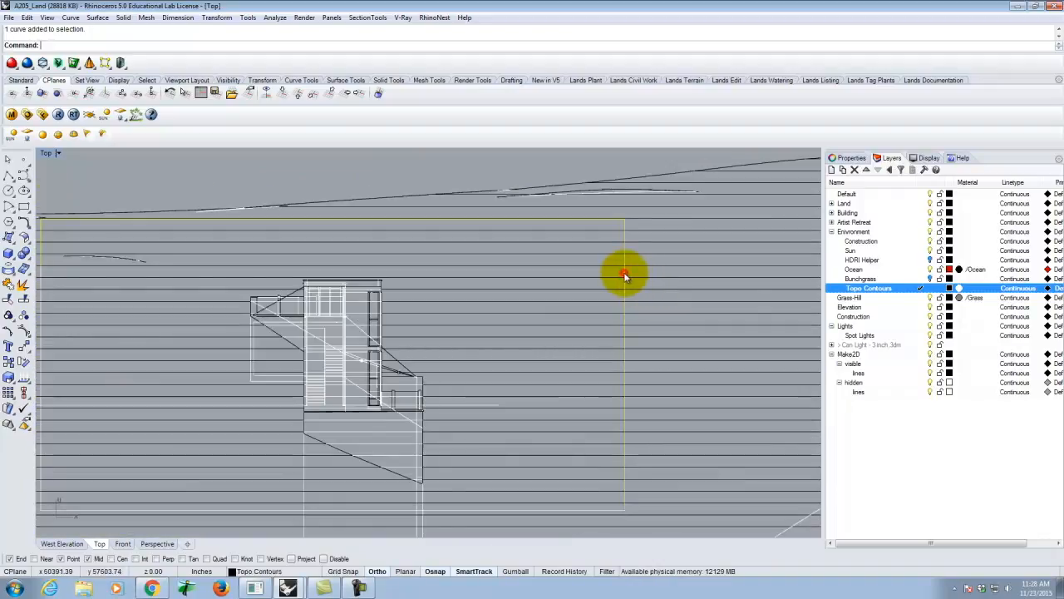
# Trim the contour lines crossing both vertical sides of the selected rectangle, removing the portions outside it
pyautogui.scroll(-2, 669, 262)
pyautogui.scroll(4, 631, 432)
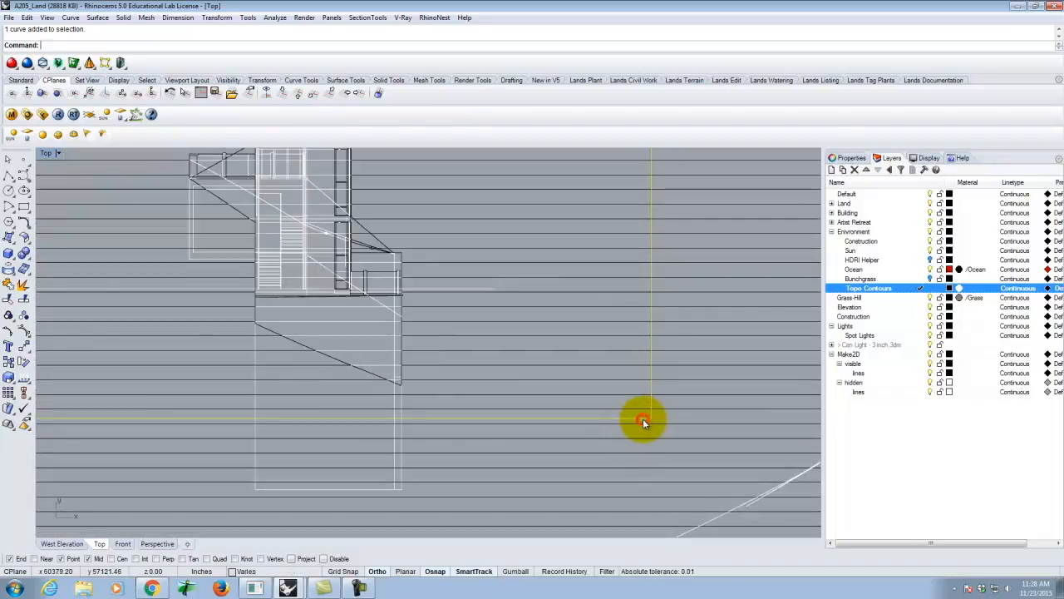
pyautogui.scroll(-2, 666, 427)
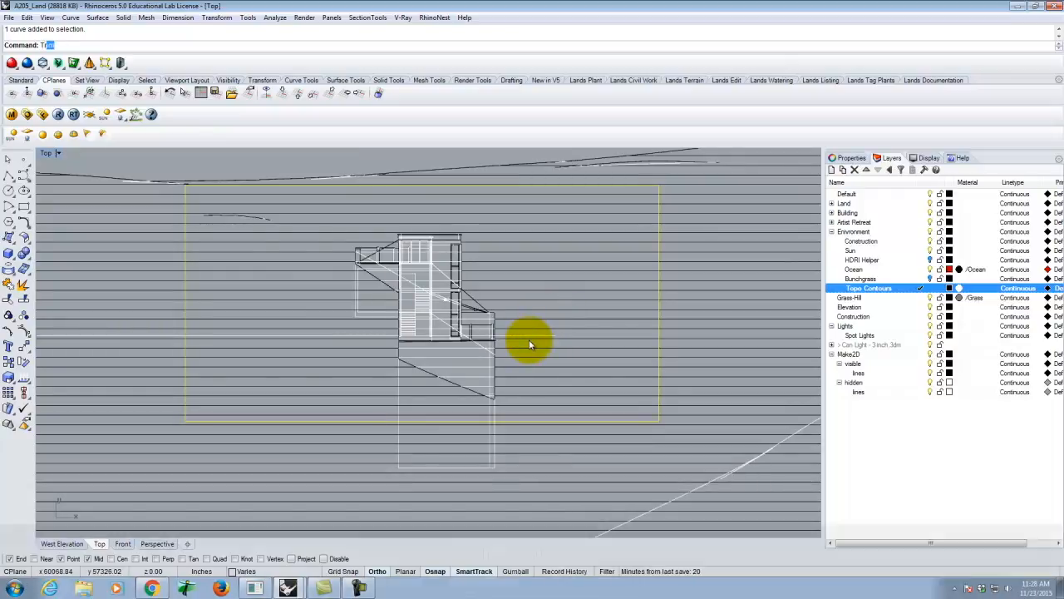
pyautogui.press('Return')
pyautogui.scroll(-6, 420, 338)
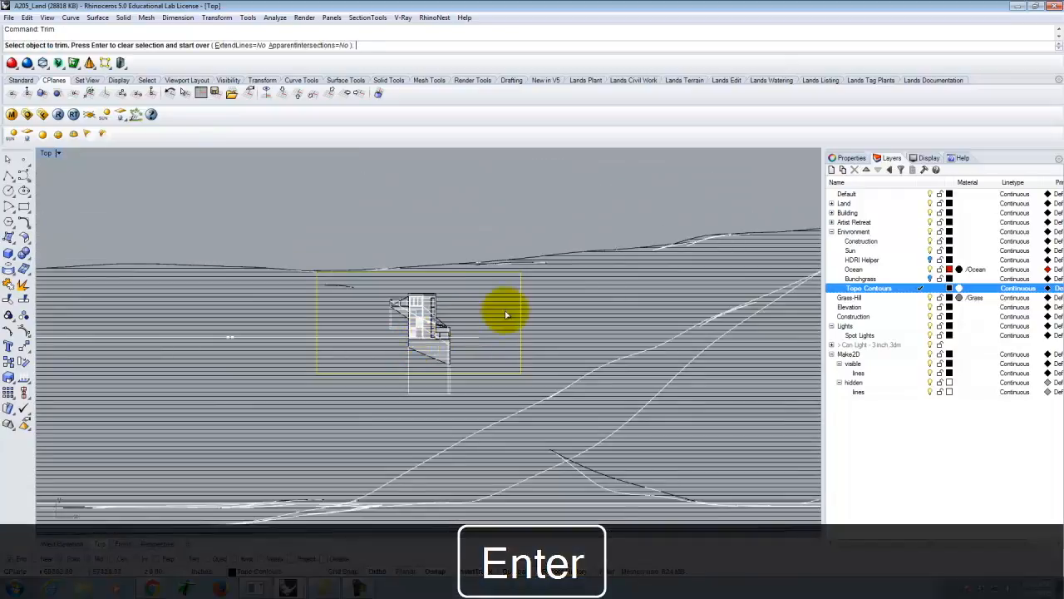
pyautogui.moveTo(563, 247); pyautogui.dragTo(515, 351)
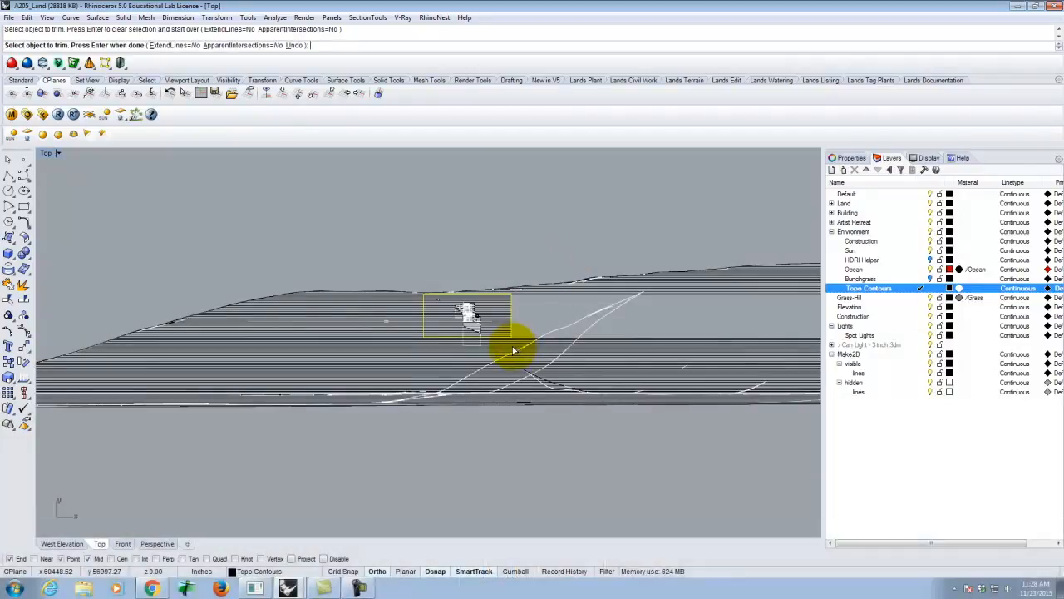
pyautogui.moveTo(416, 276); pyautogui.dragTo(390, 360)
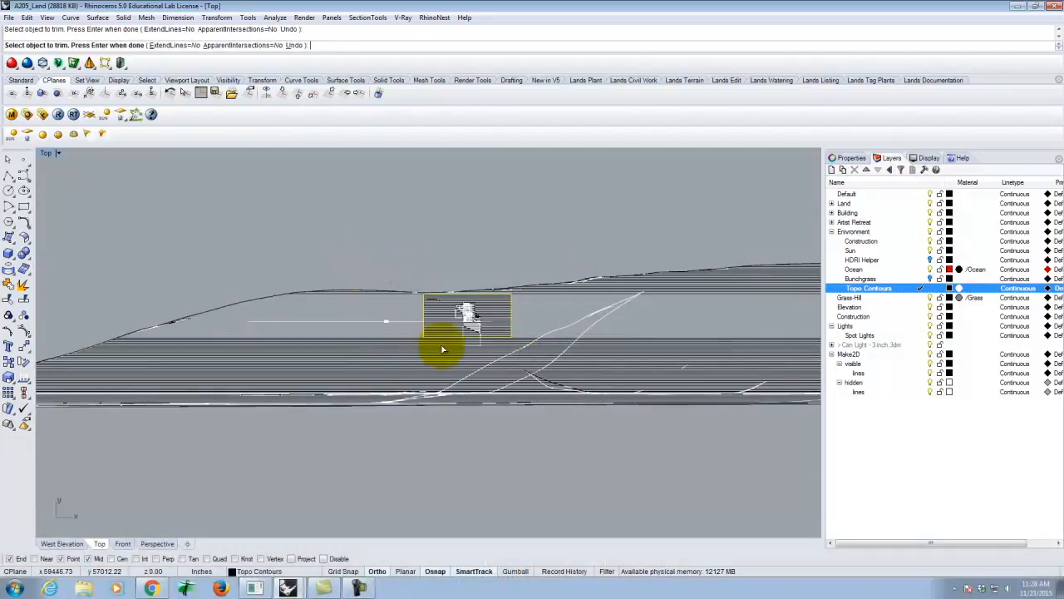
# Trim the house lines extending below the rectangle, check its upper edge and finish the Trim command
pyautogui.scroll(8, 474, 332)
pyautogui.scroll(8, 508, 363)
pyautogui.moveTo(507, 338)
pyautogui.mouseDown()
pyautogui.moveTo(385, 357)
pyautogui.moveTo(285, 390)
pyautogui.mouseUp()
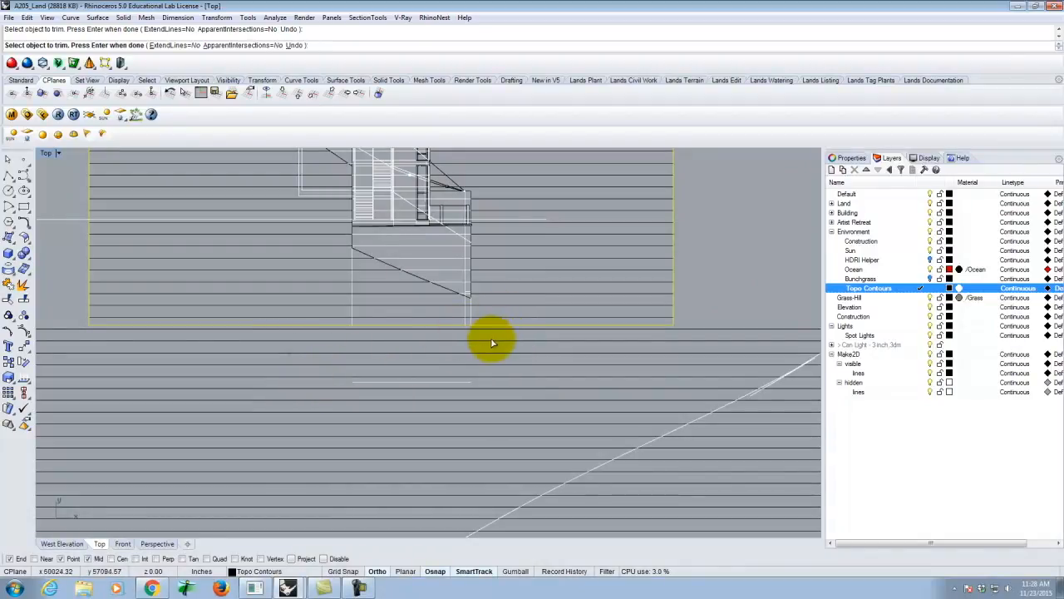
pyautogui.scroll(-8, 451, 410)
pyautogui.scroll(8, 515, 285)
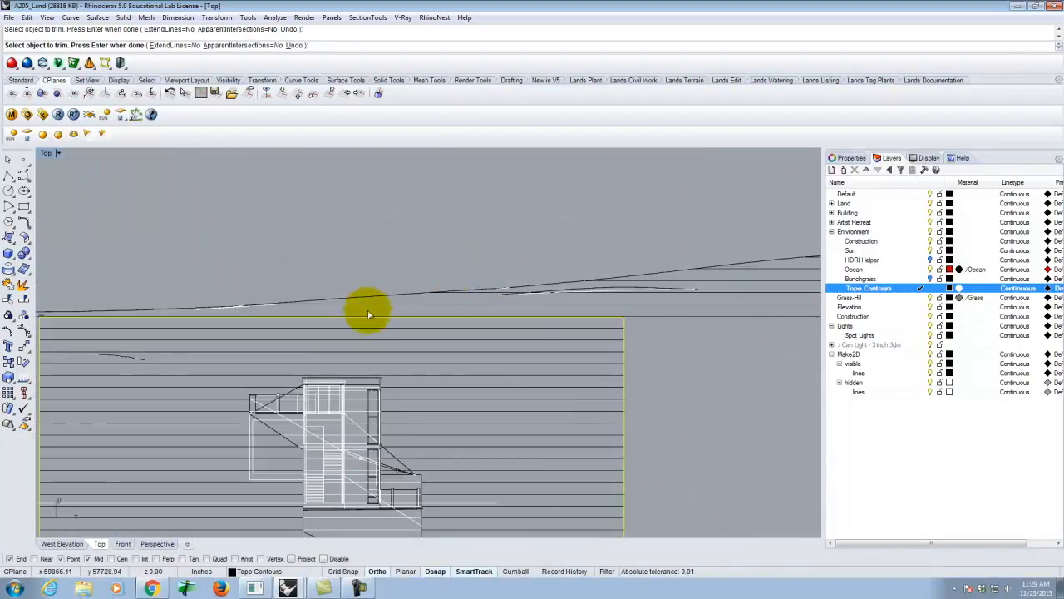
pyautogui.scroll(-5, 750, 319)
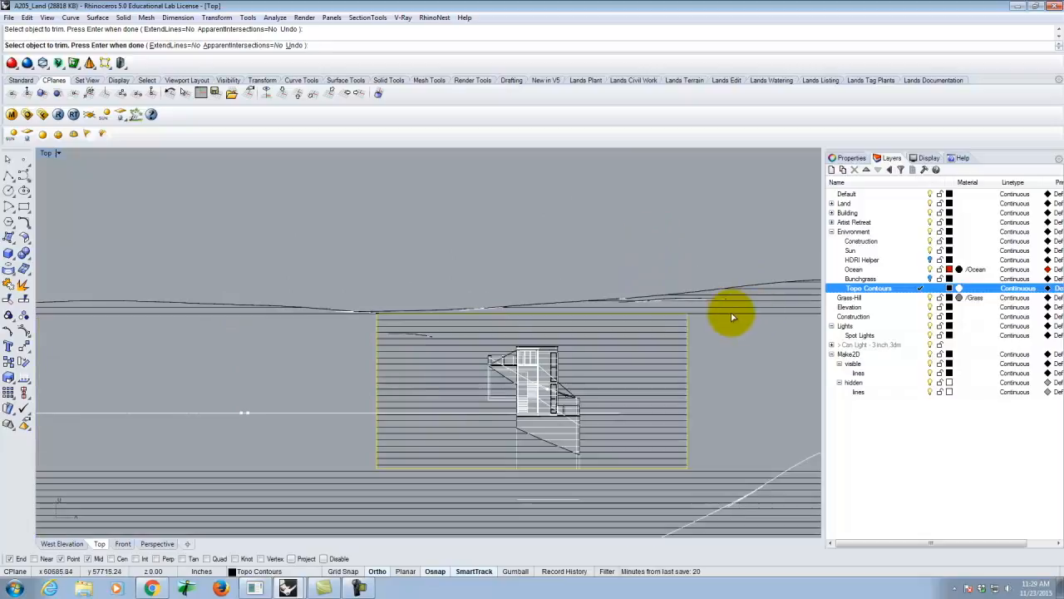
pyautogui.scroll(-4, 370, 314)
pyautogui.press('Return')
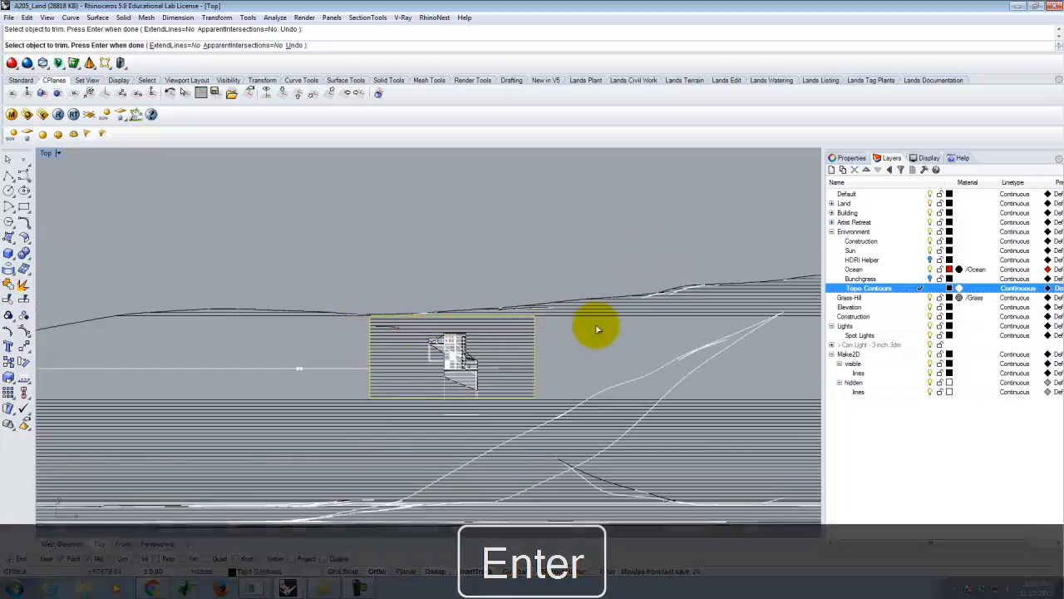
# Delete the leftover terrain curves directly above and beside the upper edge of the rectangle
pyautogui.moveTo(602, 349); pyautogui.dragTo(549, 241)
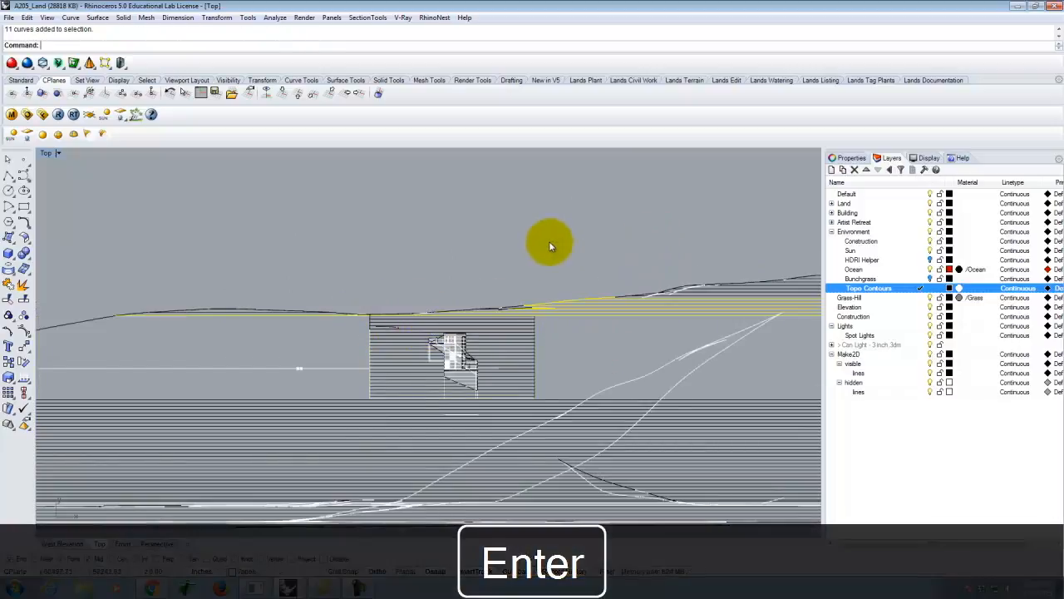
pyautogui.press('Delete')
pyautogui.scroll(3, 596, 337)
pyautogui.press('Delete')
pyautogui.moveTo(369, 285); pyautogui.dragTo(99, 344)
pyautogui.press('Delete')
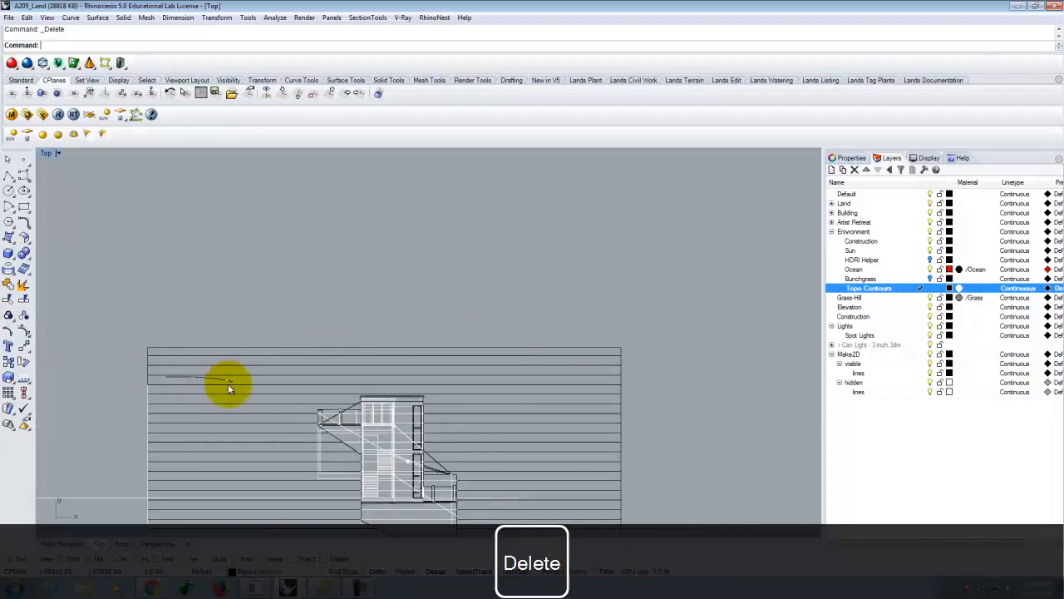
# Delete the leftover terrain contours to the right of and below the trimmed rectangle
pyautogui.scroll(-3, 266, 324)
pyautogui.scroll(-2, 378, 273)
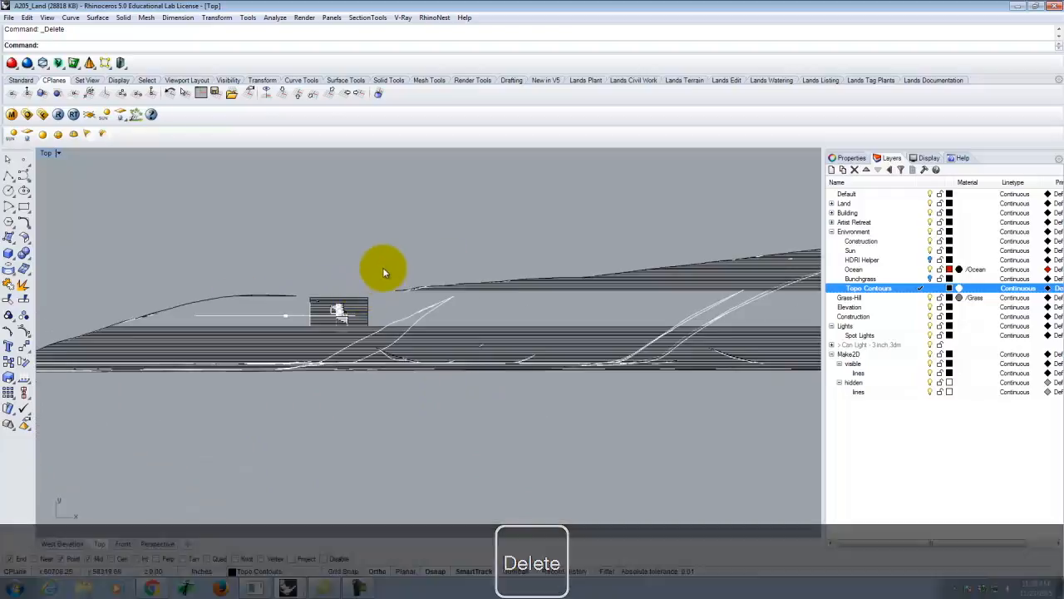
pyautogui.scroll(-2, 388, 264)
pyautogui.moveTo(388, 262); pyautogui.dragTo(802, 389)
pyautogui.press('Delete')
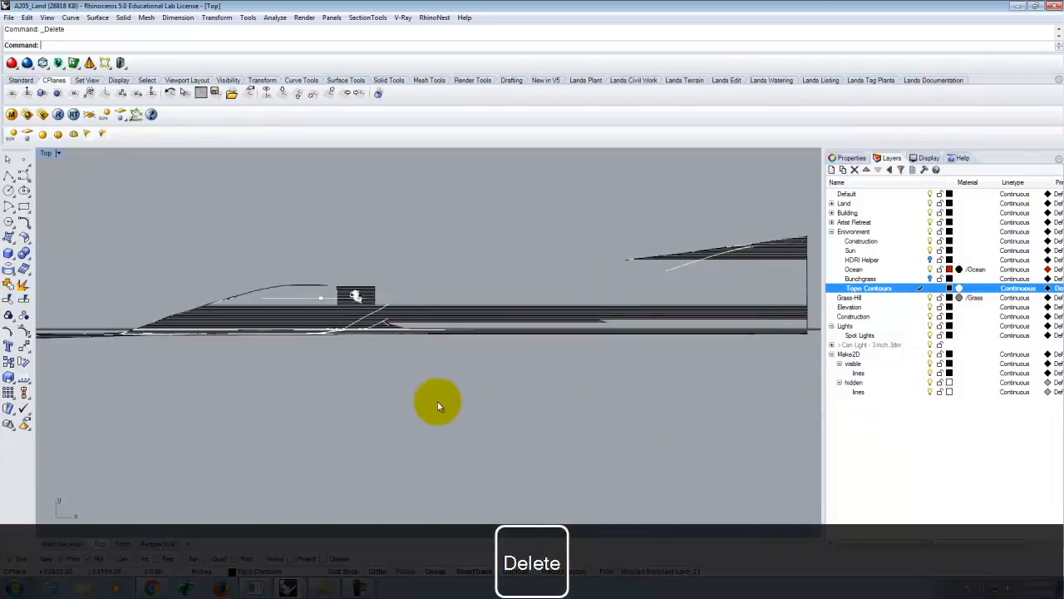
pyautogui.scroll(-3, 415, 418)
pyautogui.moveTo(709, 441); pyautogui.dragTo(370, 292)
pyautogui.press('Delete')
# Delete the long terrain lines remaining to the left of the trimmed elevation
pyautogui.scroll(4, 400, 383)
pyautogui.scroll(-2, 625, 405)
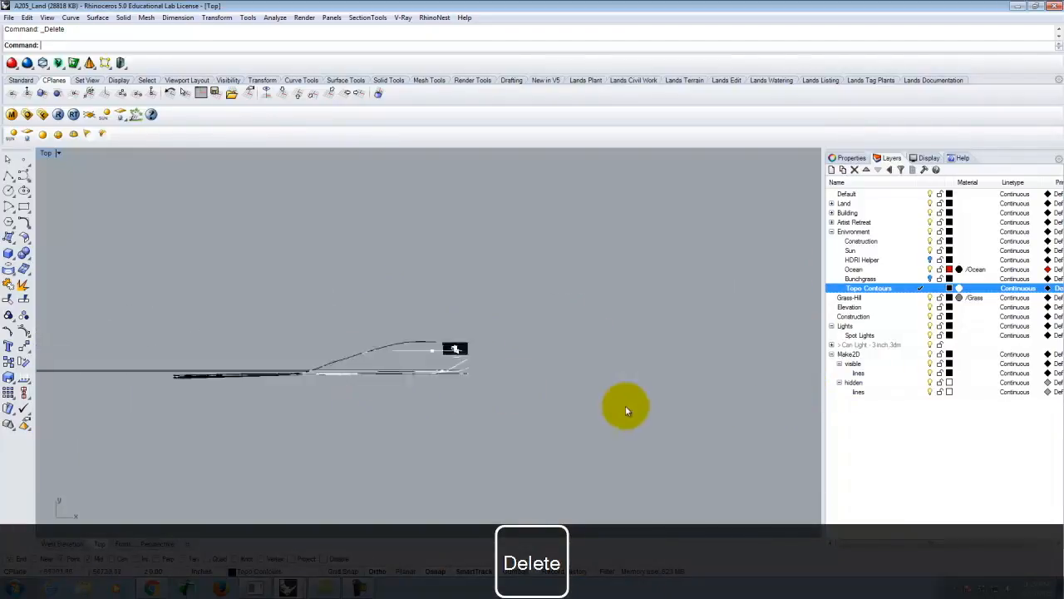
pyautogui.scroll(-2, 625, 406)
pyautogui.scroll(6, 310, 356)
pyautogui.moveTo(161, 333); pyautogui.dragTo(160, 332)
pyautogui.press('Delete')
pyautogui.moveTo(638, 425); pyautogui.dragTo(438, 285)
pyautogui.press('Delete')
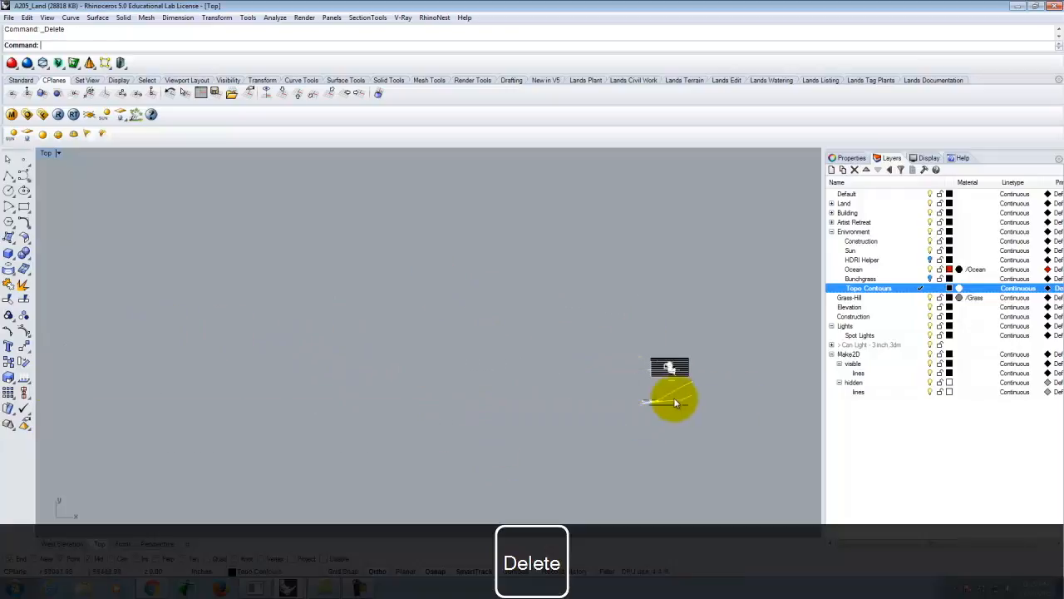
# Delete the last stray line fragments below and just left of the rectangle, leaving only the cropped elevation
pyautogui.scroll(3, 712, 459)
pyautogui.moveTo(476, 355); pyautogui.dragTo(479, 351)
pyautogui.press('Delete')
pyautogui.scroll(3, 549, 329)
pyautogui.moveTo(631, 361); pyautogui.dragTo(592, 301)
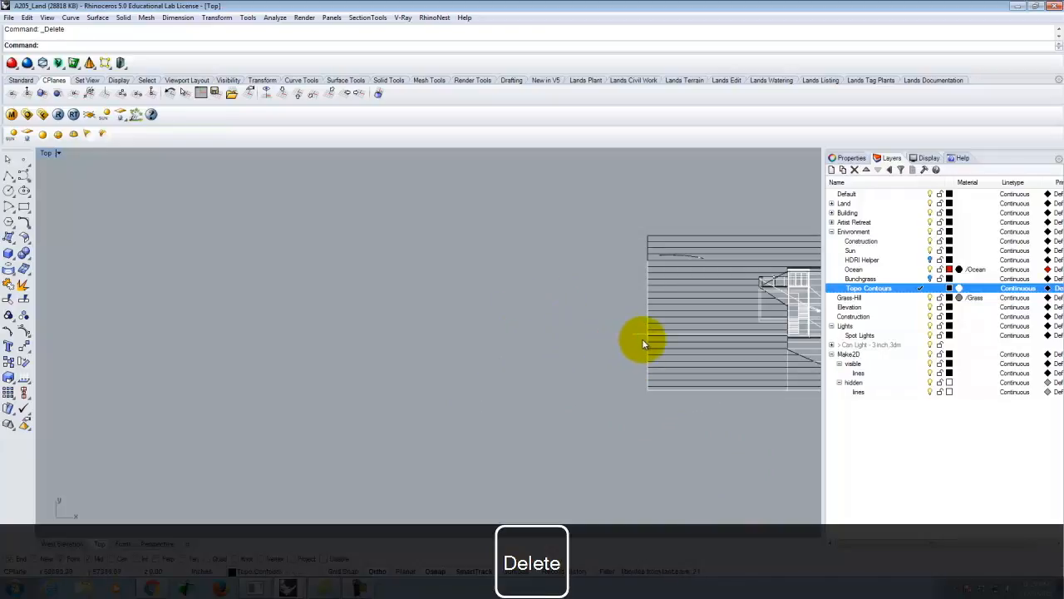
pyautogui.scroll(4, 642, 339)
pyautogui.moveTo(557, 295); pyautogui.dragTo(660, 340)
pyautogui.press('Delete')
pyautogui.scroll(-5, 533, 333)
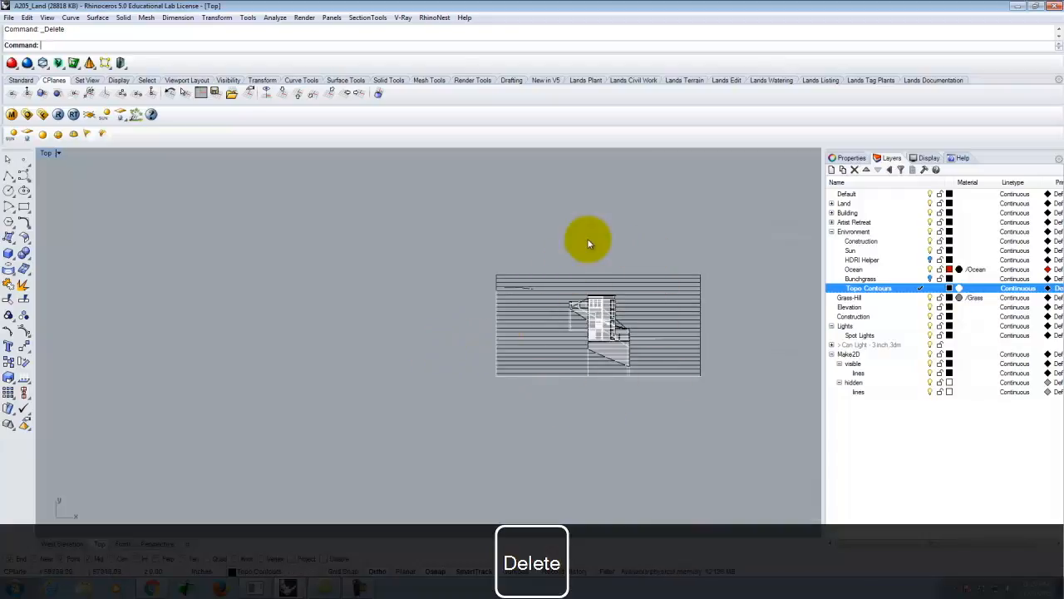
# Move the entire cropped elevation from the lower-left corner of its rectangle to the origin at 0,0,0
pyautogui.click(501, 238)
pyautogui.moveTo(519, 296); pyautogui.dragTo(750, 407)
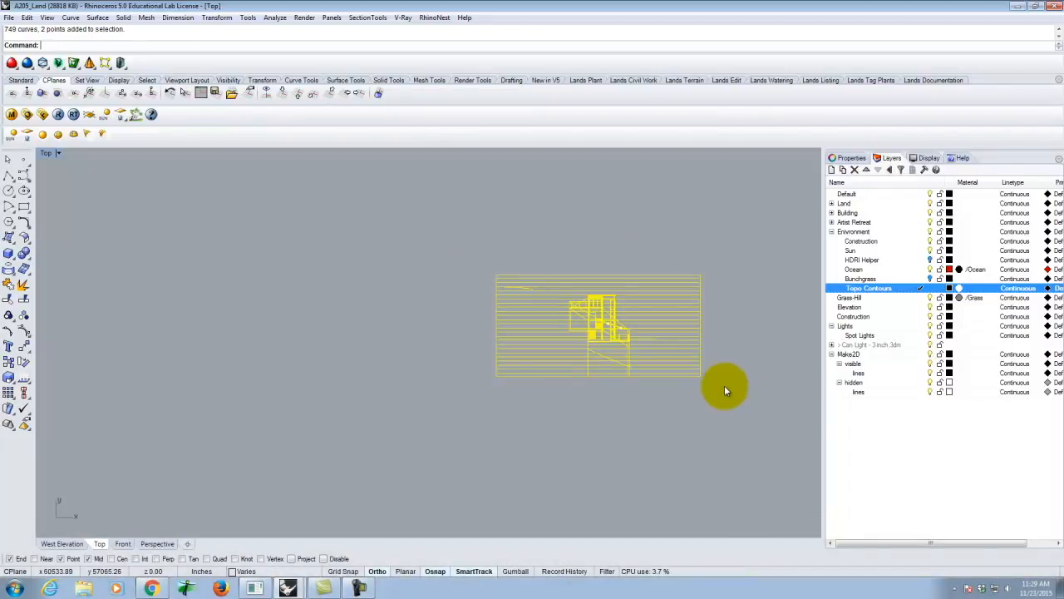
pyautogui.write('move')
pyautogui.press('Return')
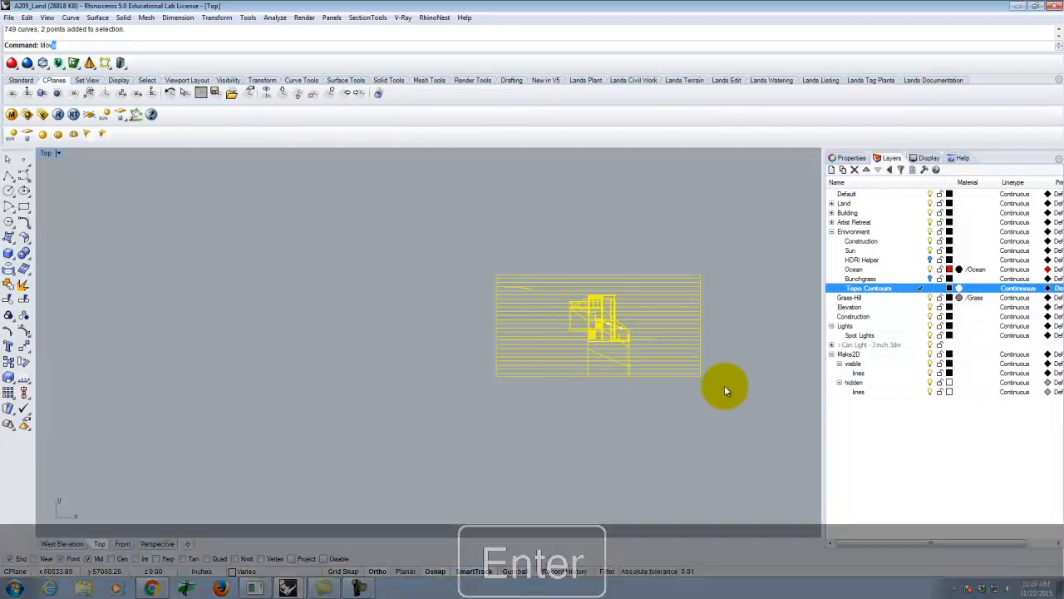
pyautogui.scroll(5, 491, 370)
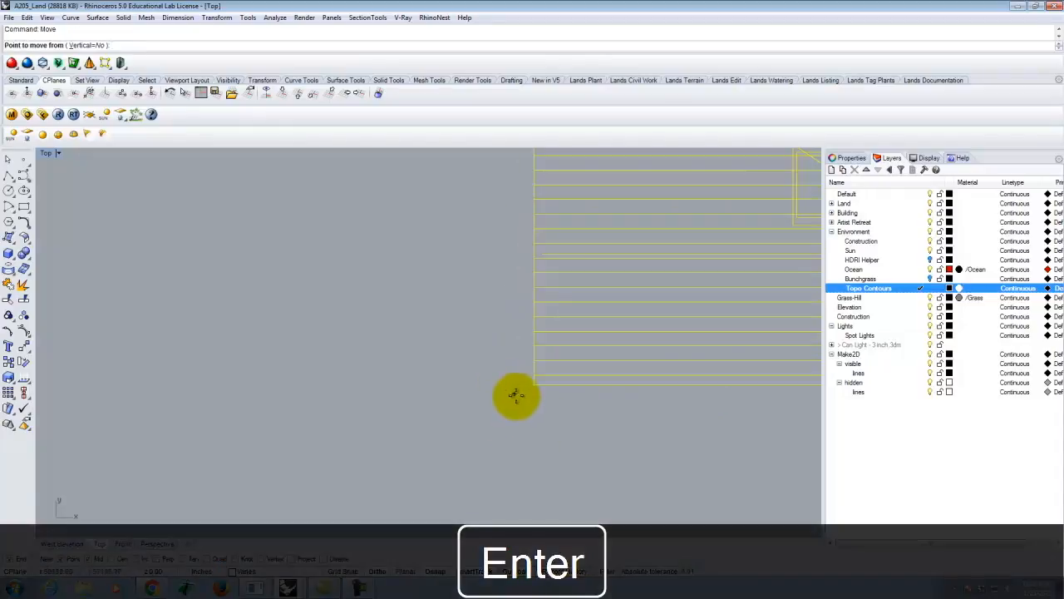
pyautogui.click(529, 384)
pyautogui.write('0')
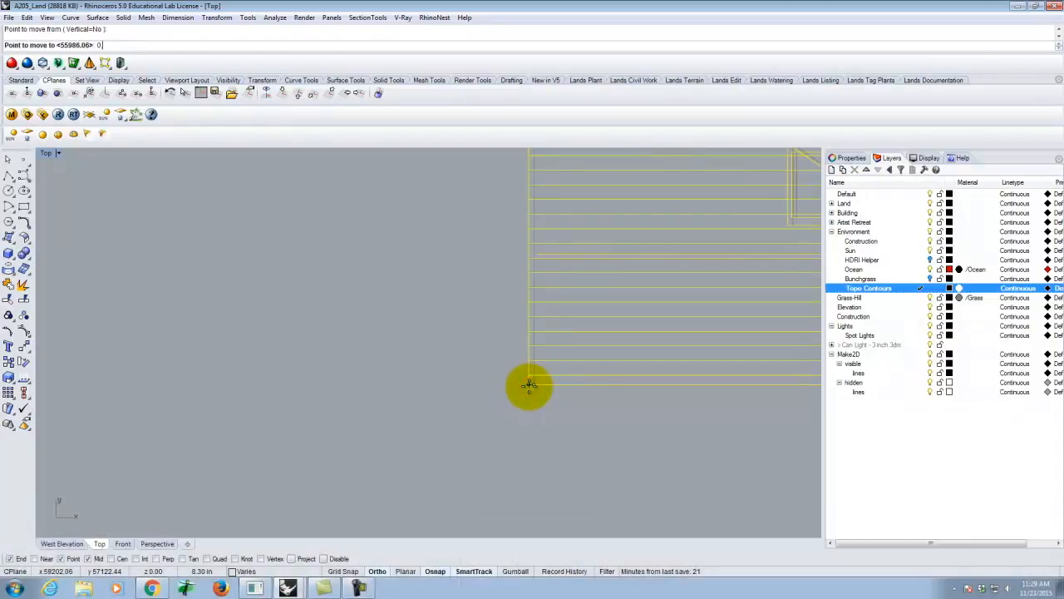
pyautogui.write(',0,0')
pyautogui.press('Return')
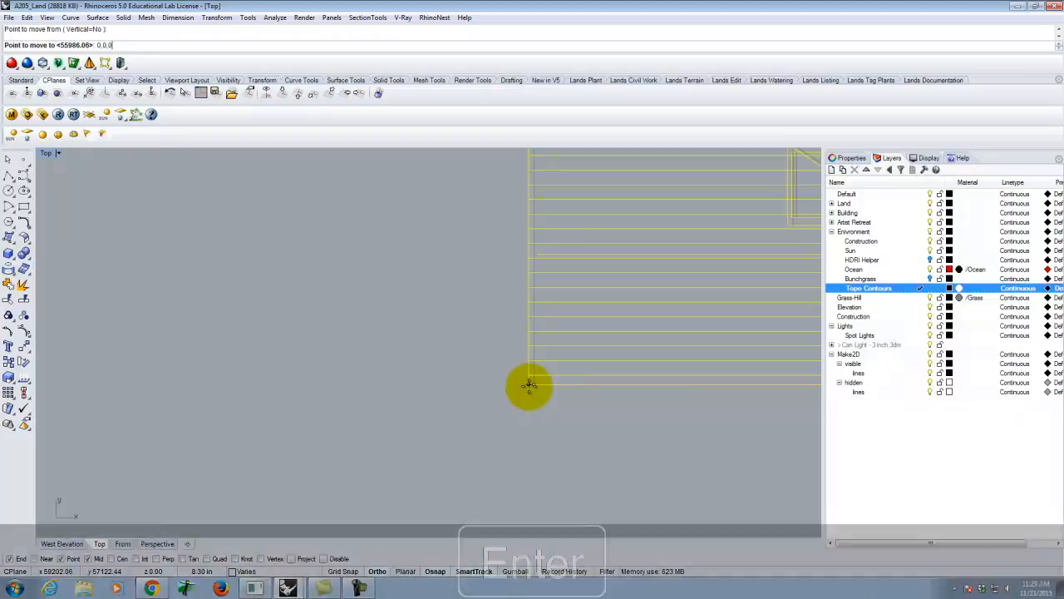
# Zoom to the selected elevation and inspect its linework at the origin, over the terrain contours
pyautogui.write('Z')
pyautogui.press('Return')
pyautogui.write('s')
pyautogui.press('Return')
pyautogui.scroll(-5, 380, 250)
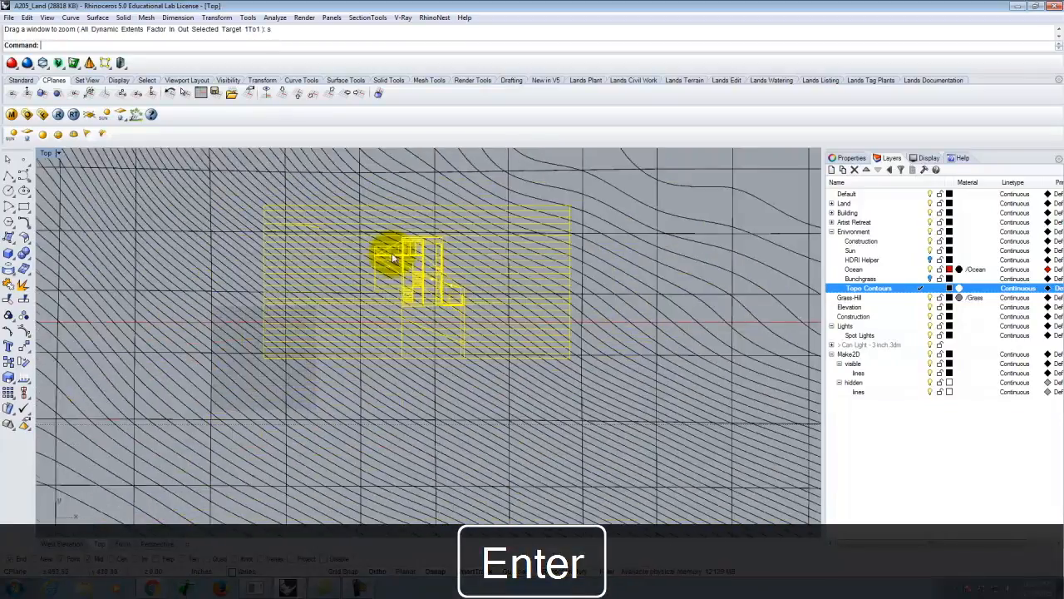
pyautogui.scroll(3, 445, 270)
pyautogui.scroll(4, 445, 270)
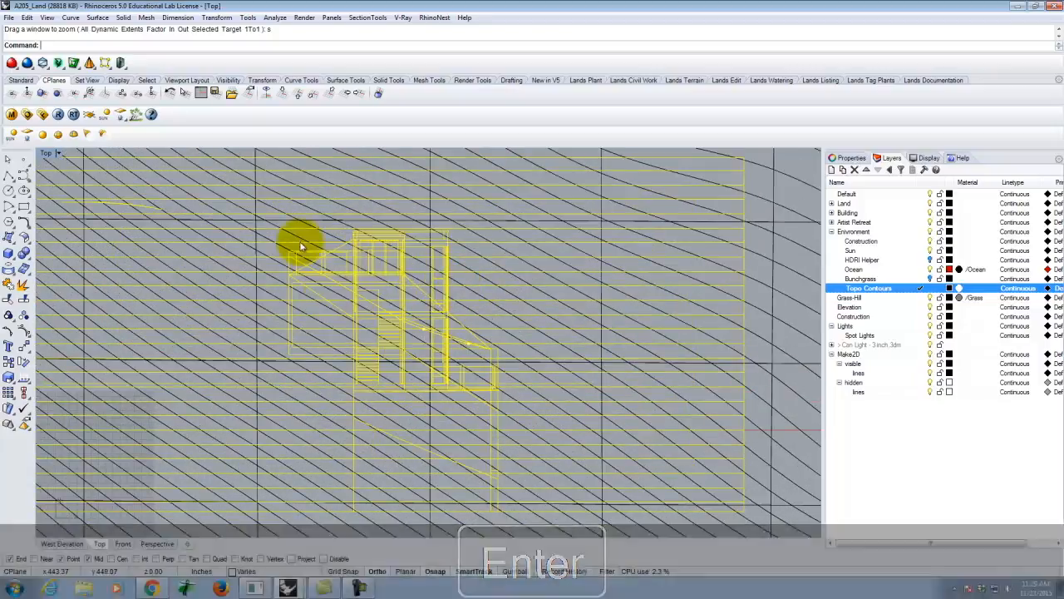
pyautogui.scroll(-4, 573, 411)
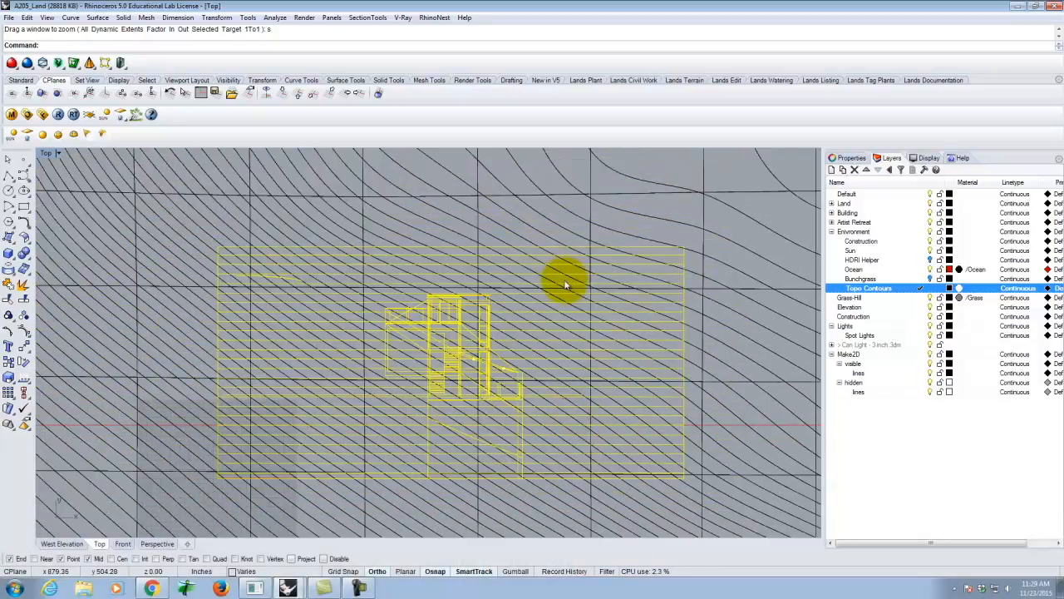
# Start exporting the selected elevation linework in the Adobe Illustrator (*.ai) format
pyautogui.click(9, 17)
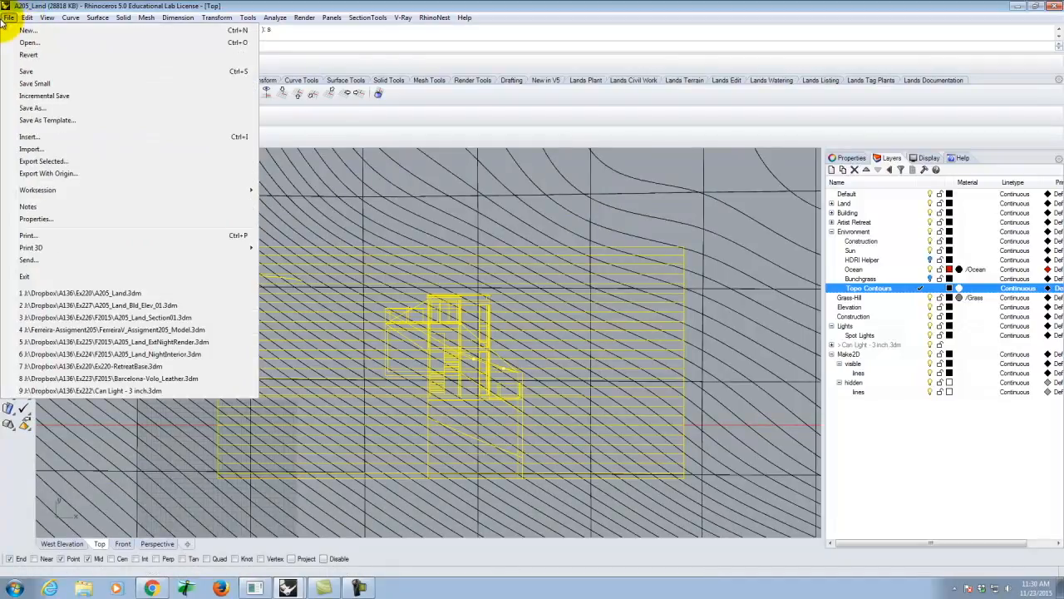
pyautogui.click(33, 161)
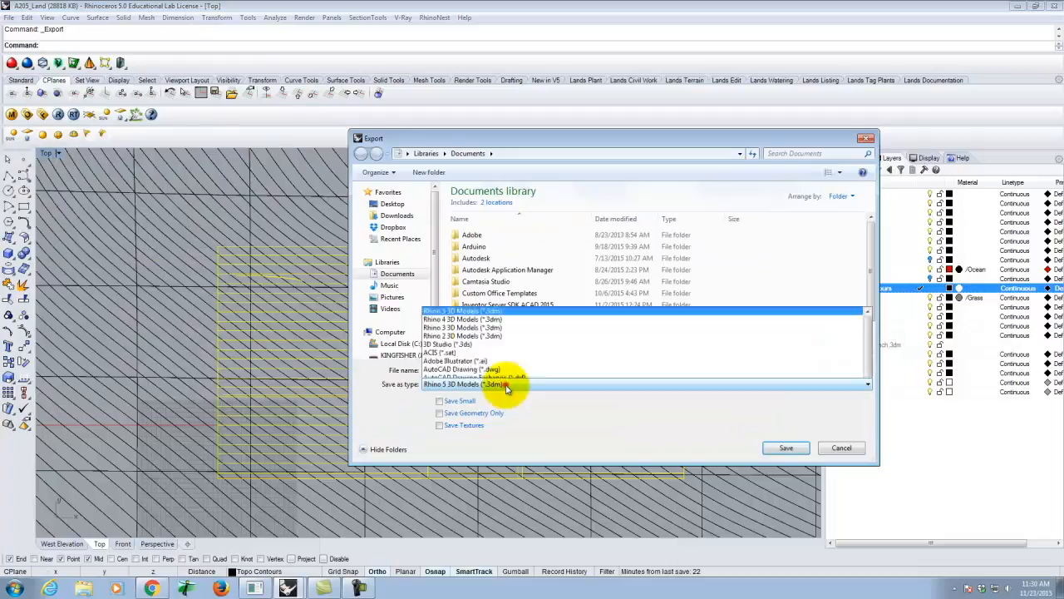
pyautogui.click(507, 385)
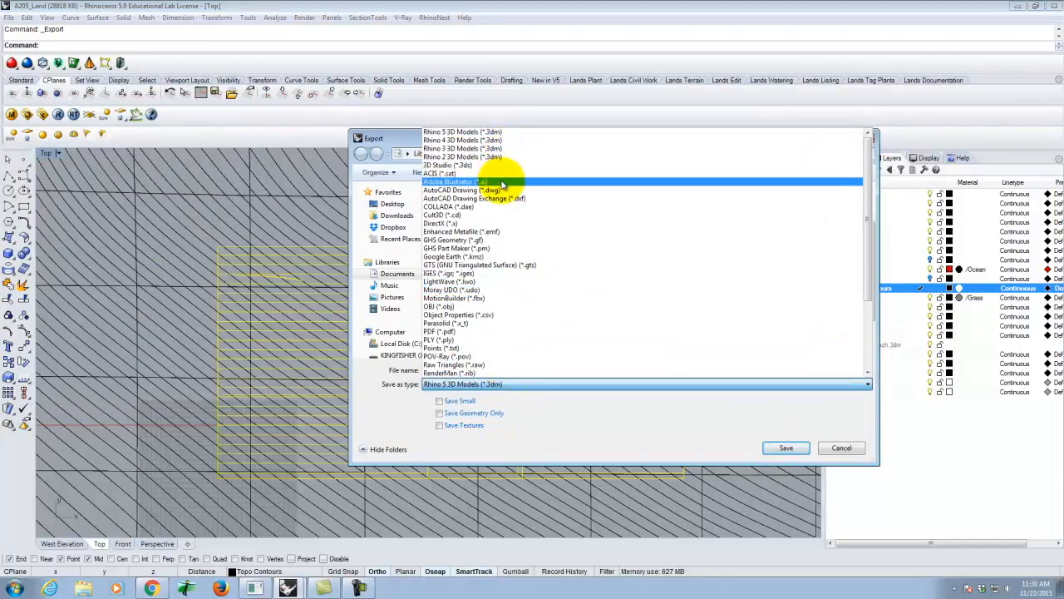
pyautogui.click(465, 181)
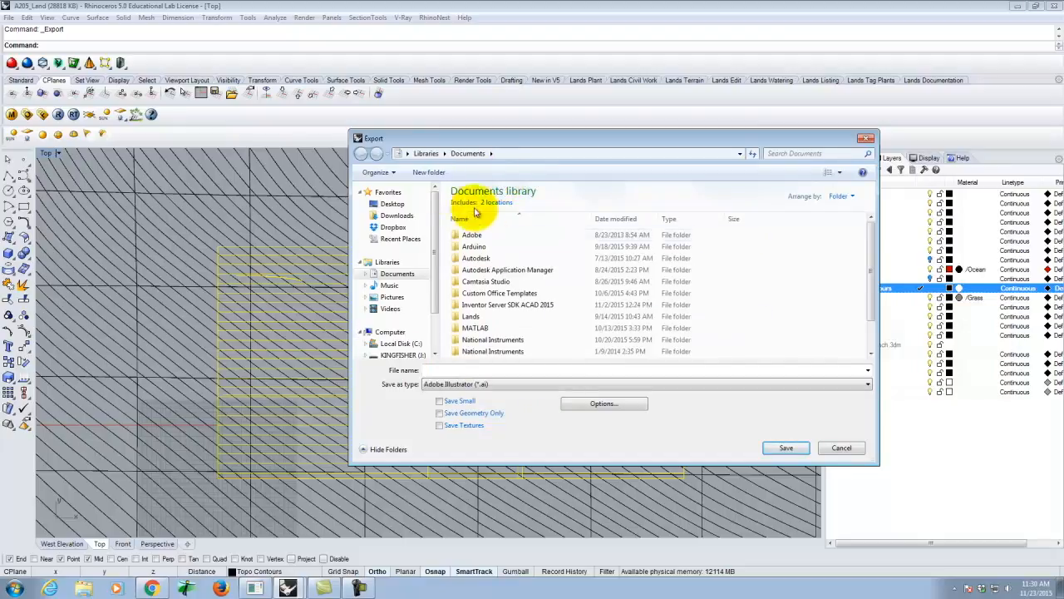
# Name the export West Elevation 01 in the KINGFISHER drive's Dropbox\A136\Ex227\F2015 folder and open the Illustrator export options
pyautogui.click(391, 355)
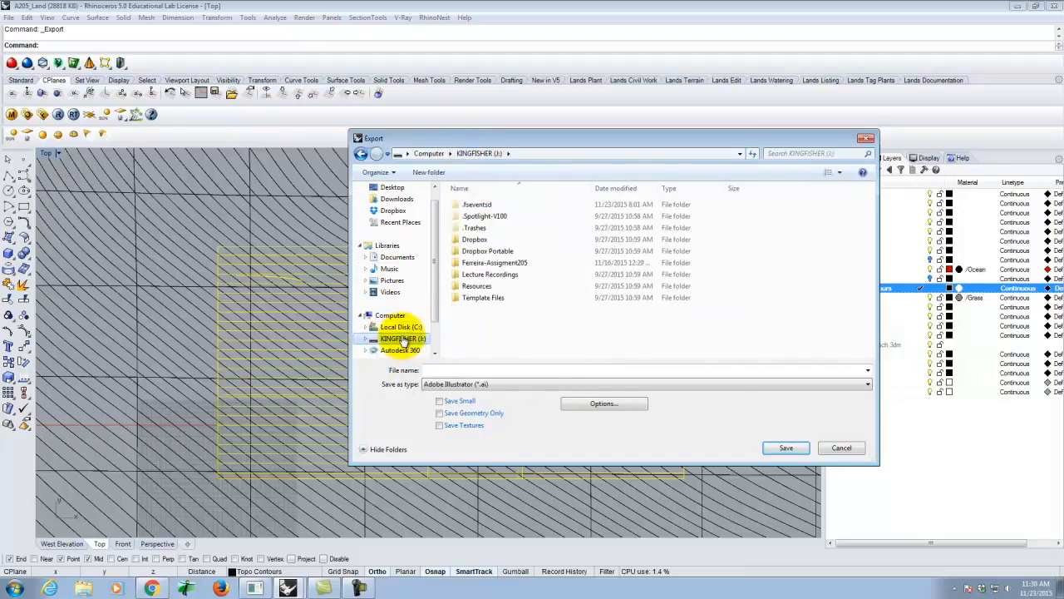
pyautogui.doubleClick(474, 238)
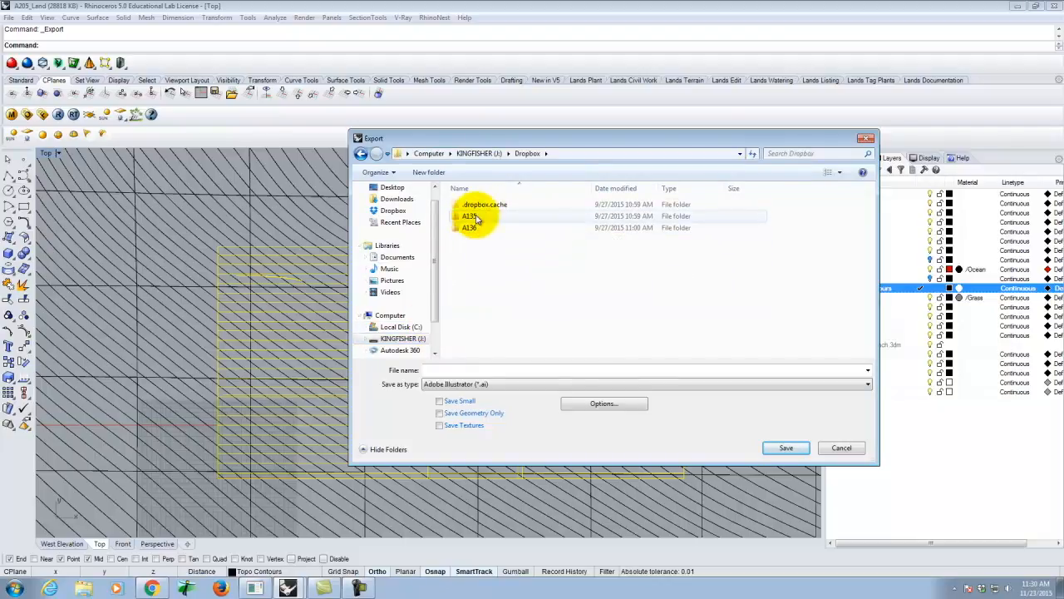
pyautogui.doubleClick(470, 227)
pyautogui.scroll(-3, 481, 331)
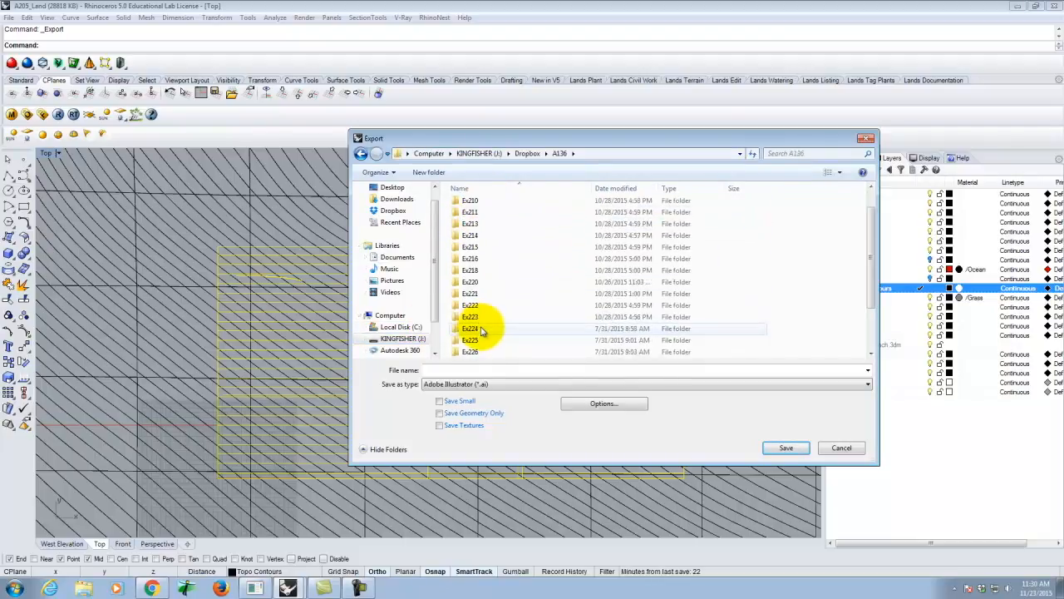
pyautogui.scroll(-2, 488, 308)
pyautogui.click(474, 308)
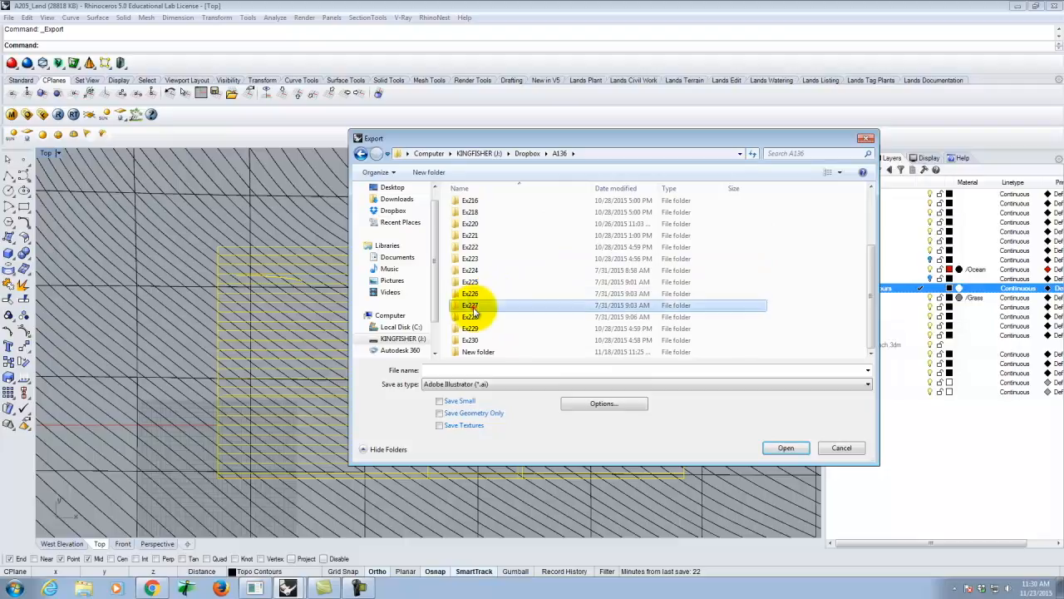
pyautogui.doubleClick(474, 306)
pyautogui.doubleClick(467, 203)
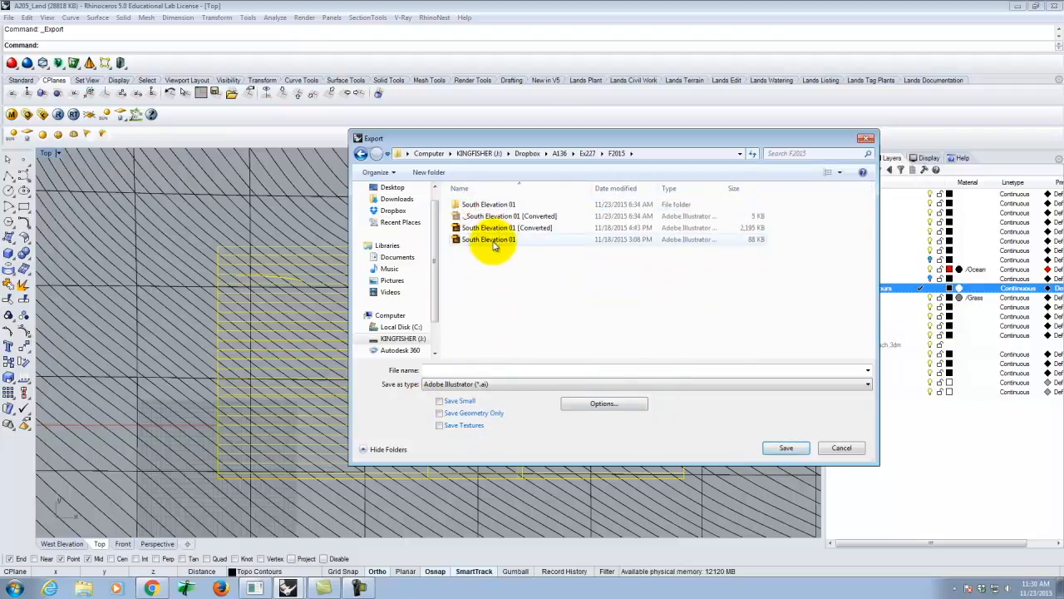
pyautogui.click(459, 370)
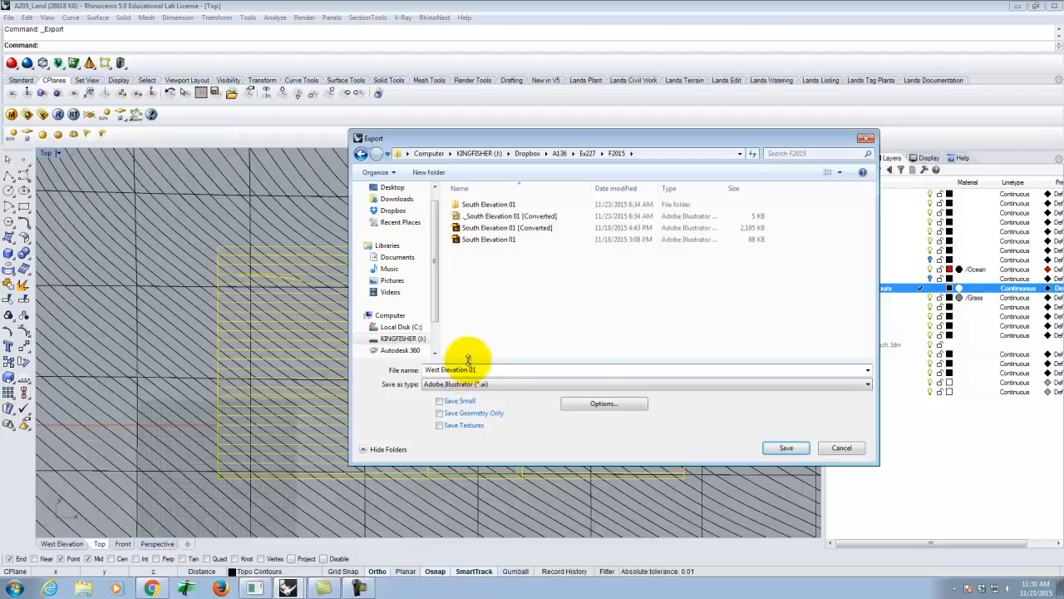
pyautogui.click(625, 408)
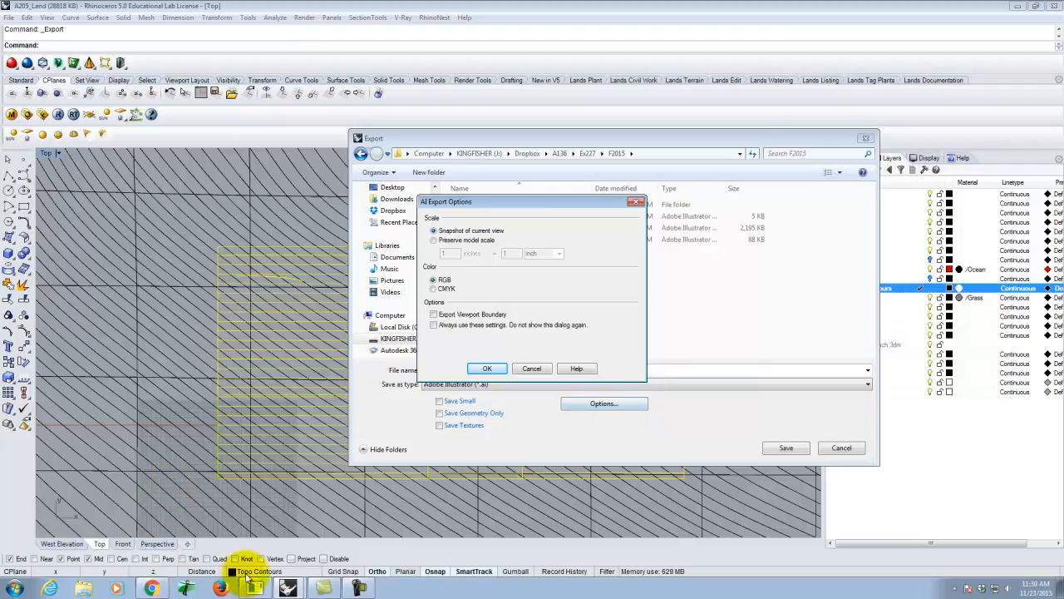
# Switch to Chrome and look up the export scale settings for 1/4" = 1' in the Assembly 10.8 tutorial
pyautogui.click(160, 589)
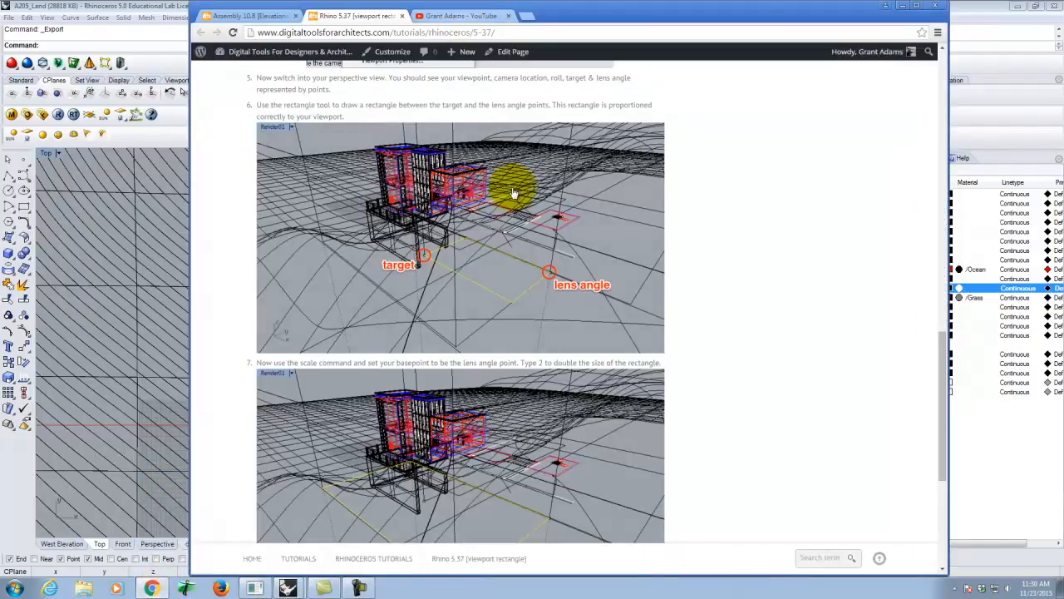
pyautogui.scroll(4, 553, 243)
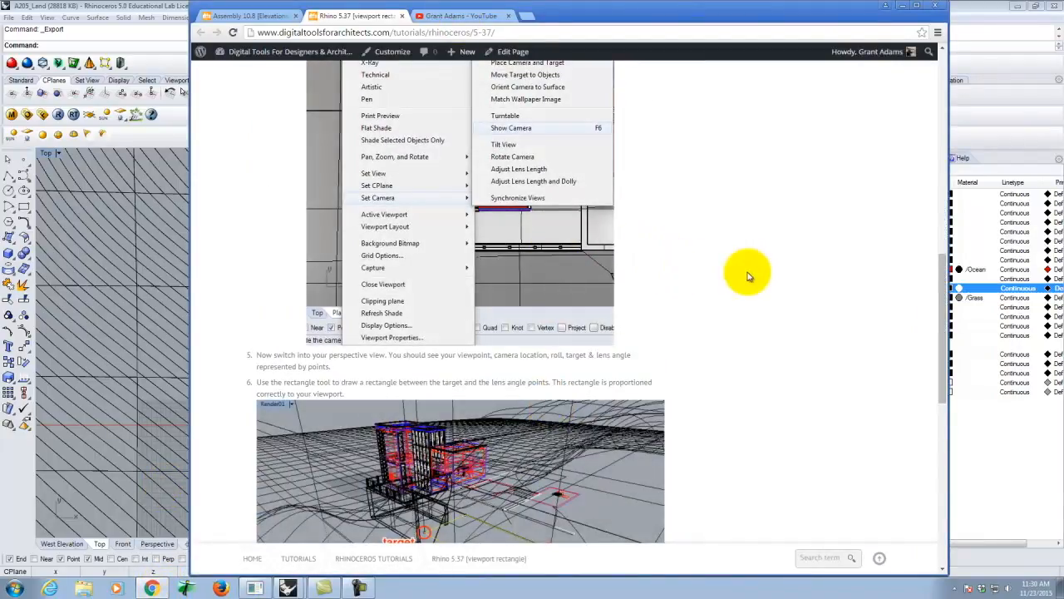
pyautogui.scroll(4, 746, 275)
pyautogui.click(252, 19)
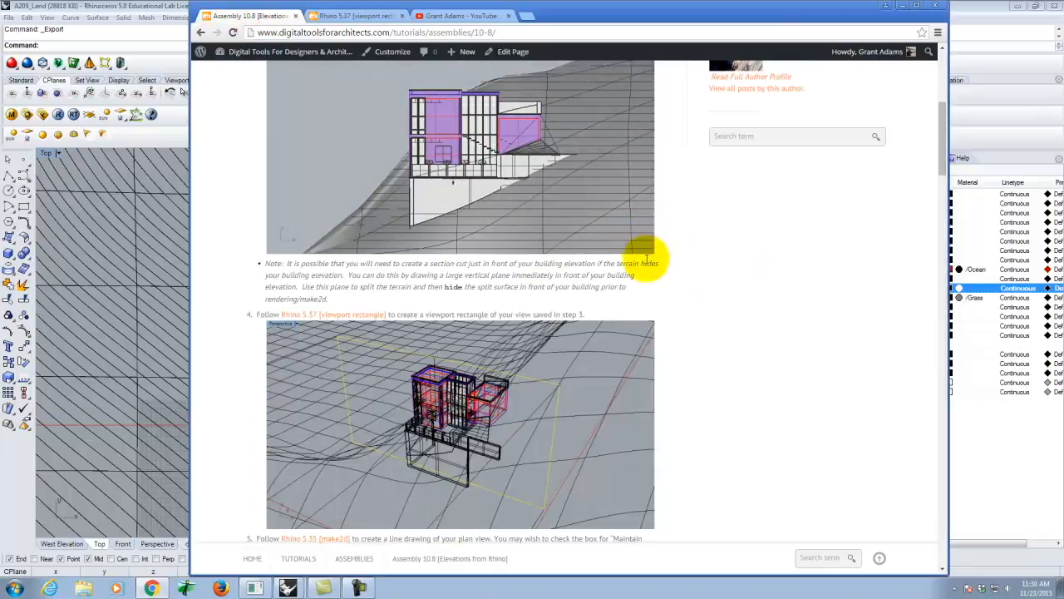
pyautogui.scroll(-3, 673, 280)
pyautogui.scroll(-3, 668, 283)
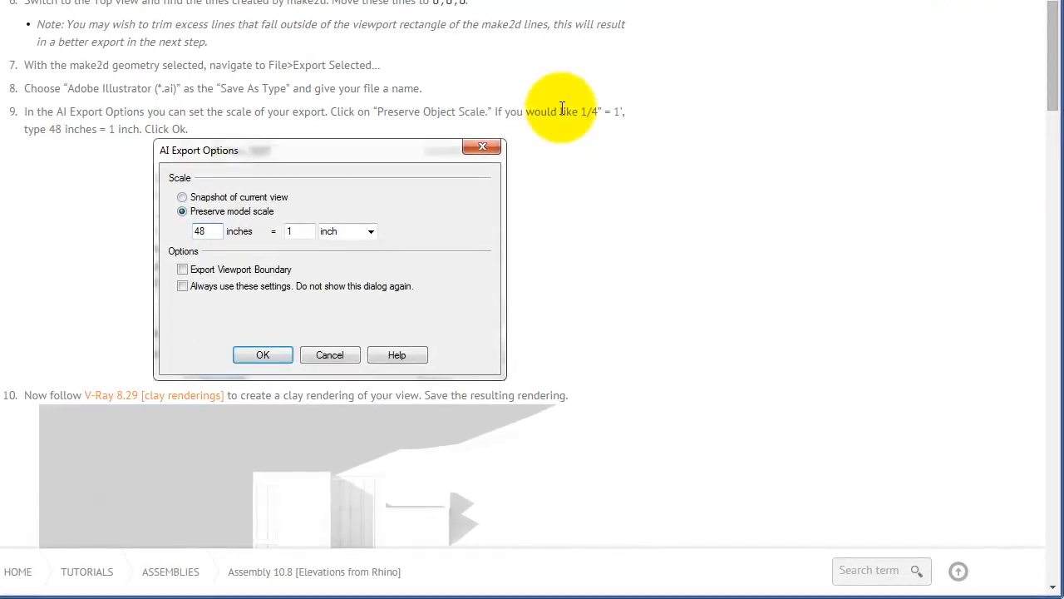
pyautogui.moveTo(560, 111); pyautogui.dragTo(624, 113)
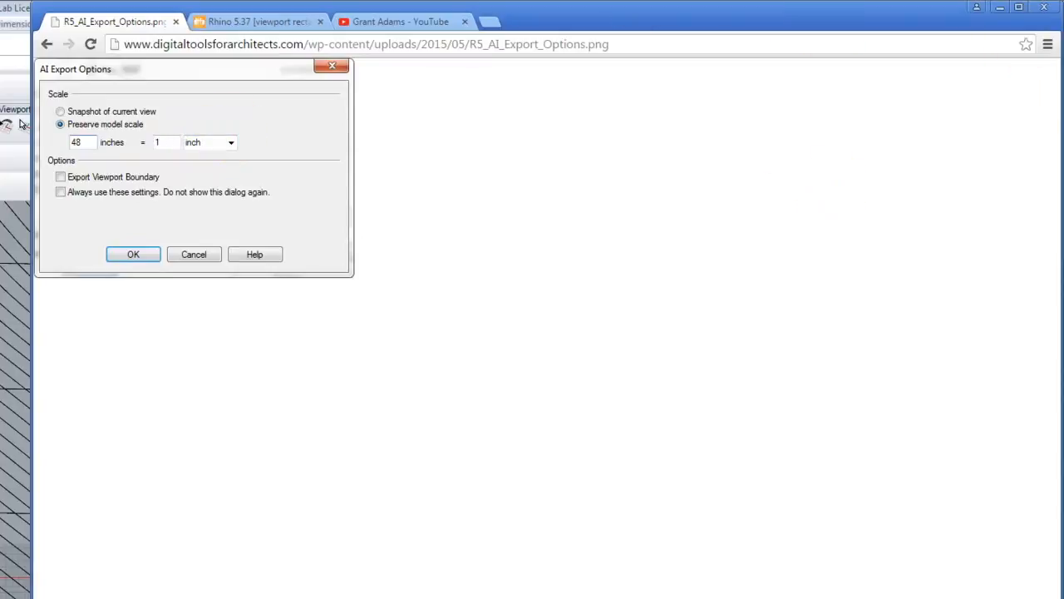
# Back in Rhino, preserve the model scale at 48 inches = 1 inch and save the Illustrator export
pyautogui.click(22, 123)
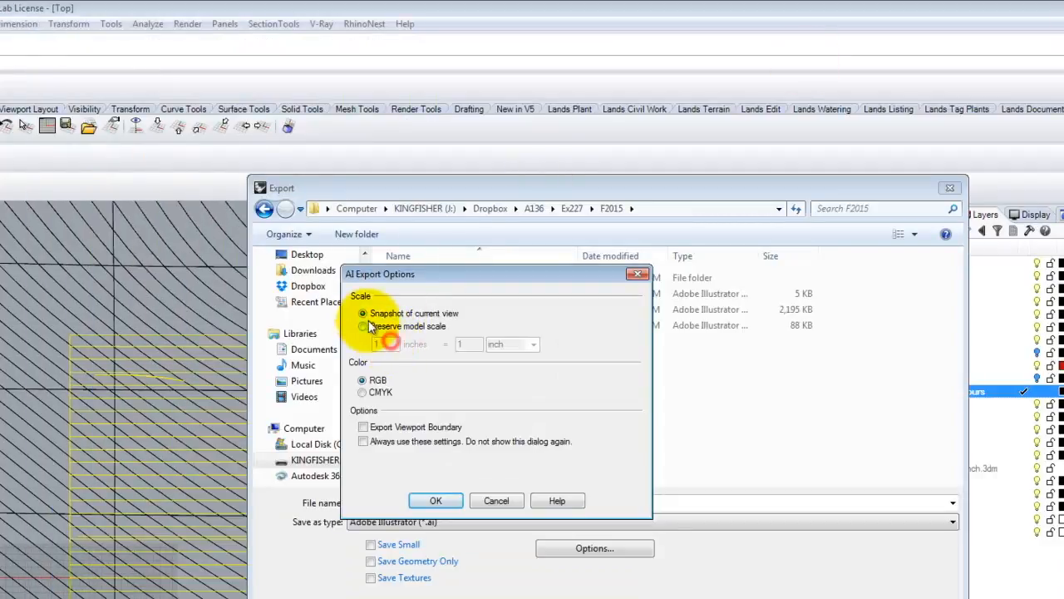
pyautogui.click(366, 326)
pyautogui.click(376, 345)
pyautogui.write('48')
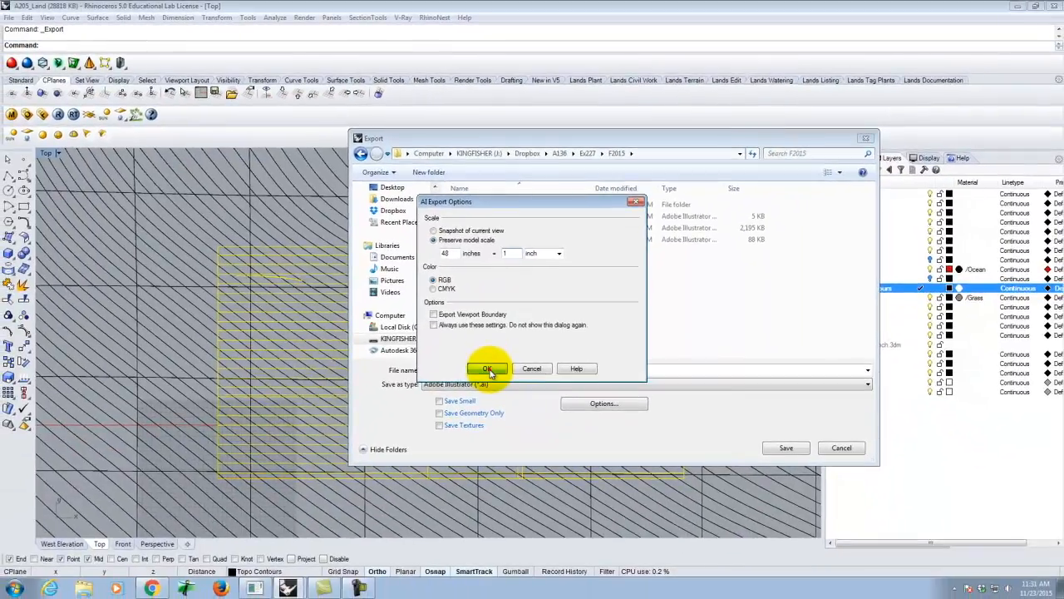
pyautogui.click(478, 400)
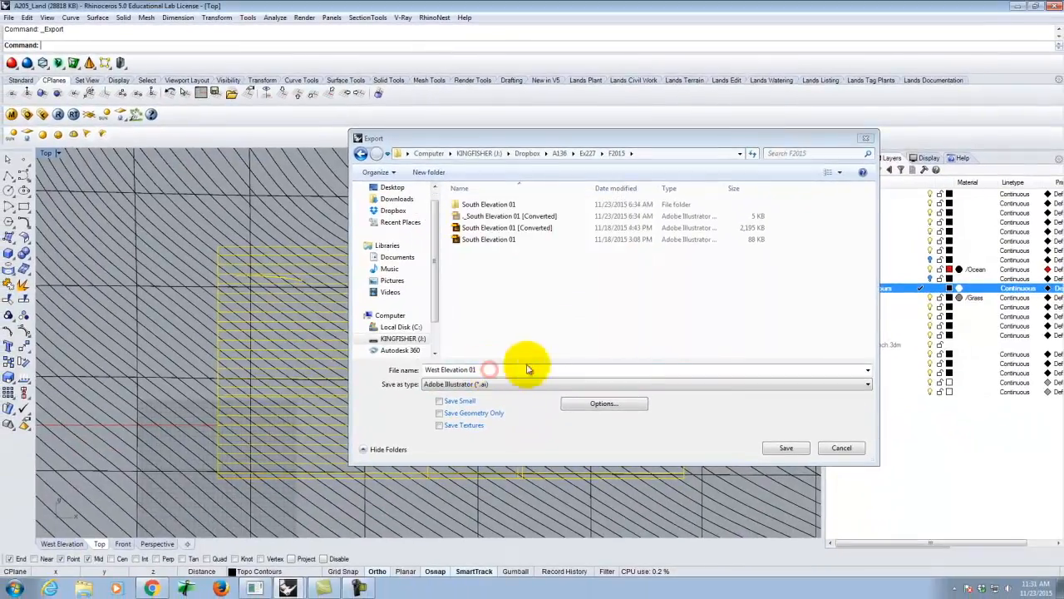
pyautogui.click(787, 449)
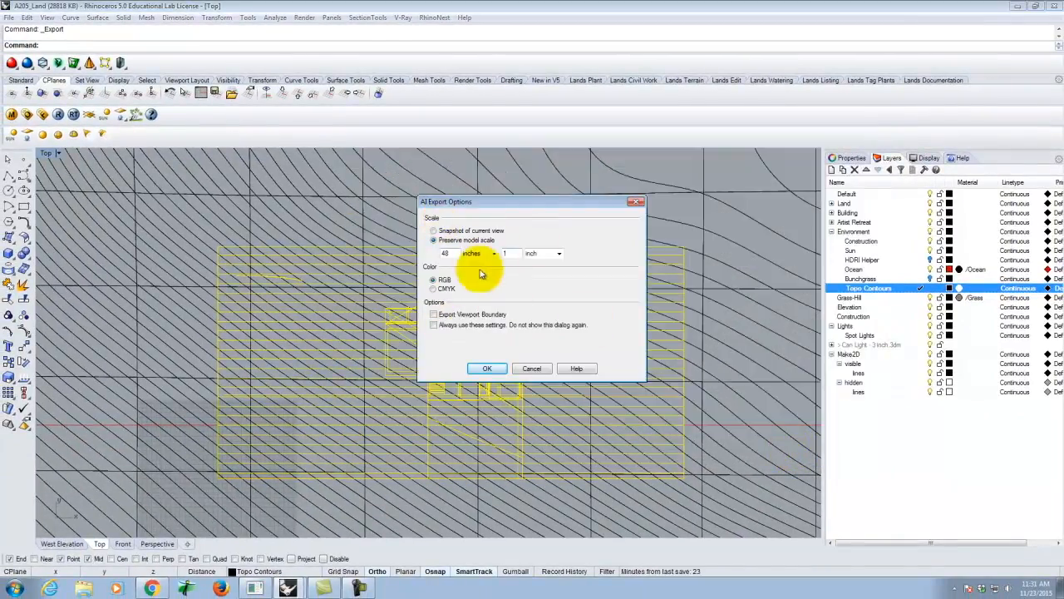
pyautogui.click(488, 369)
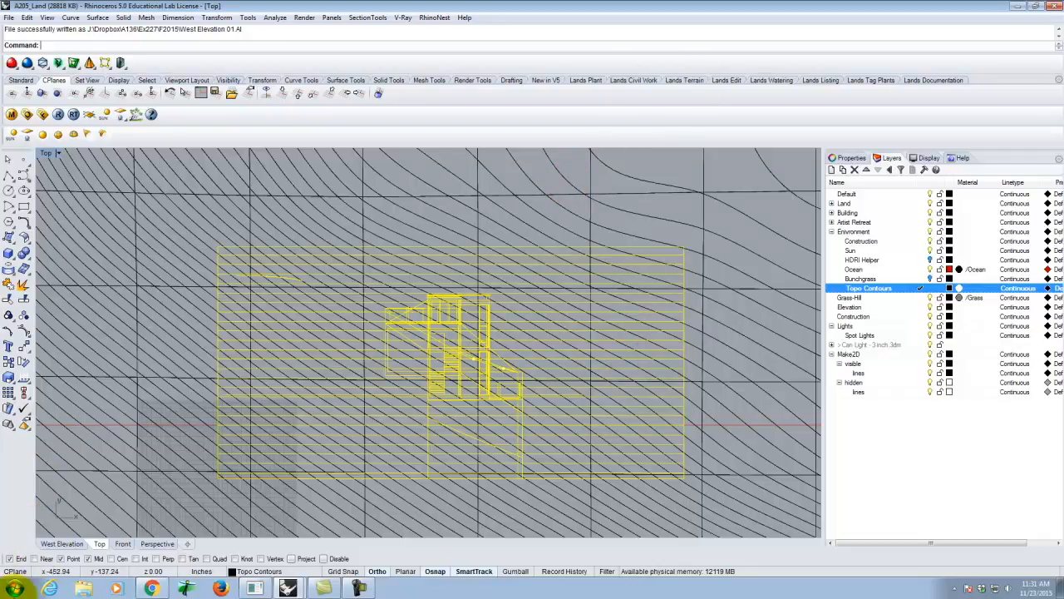
# Launch Adobe Illustrator CS6 (64 Bit) and start opening an existing file
pyautogui.click(15, 588)
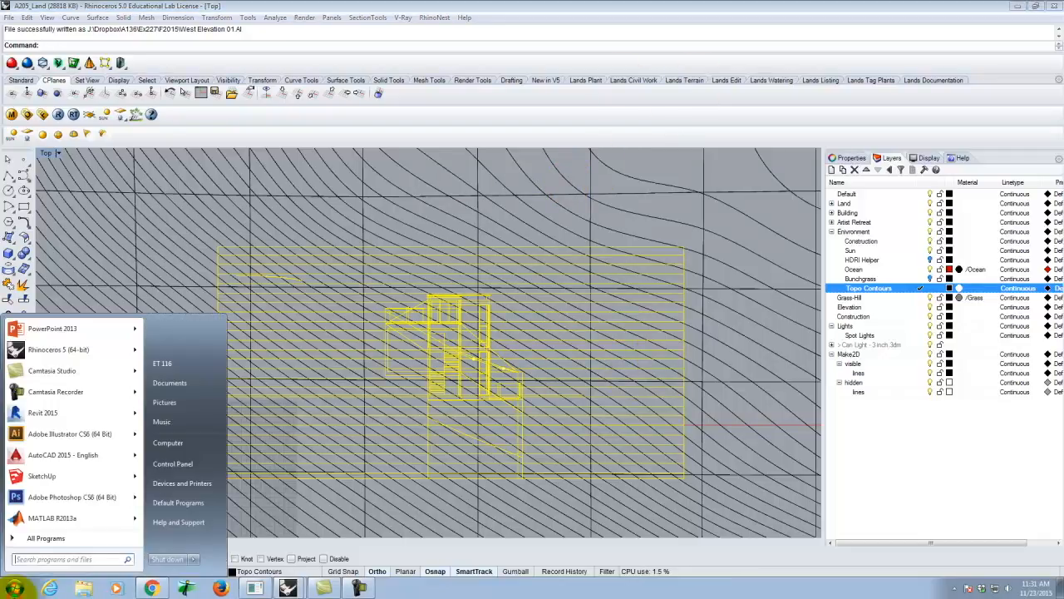
pyautogui.click(50, 434)
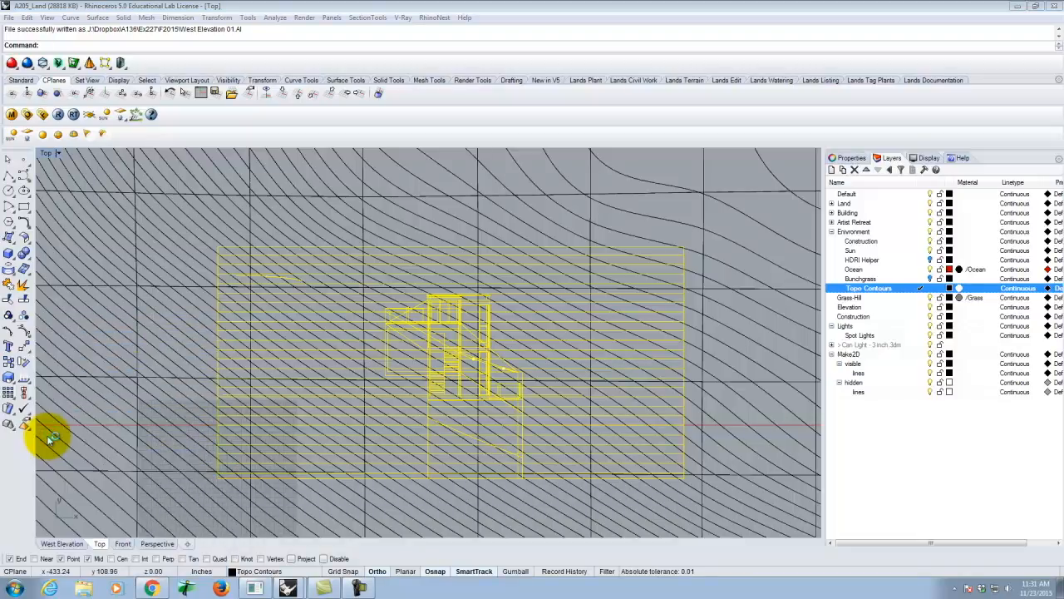
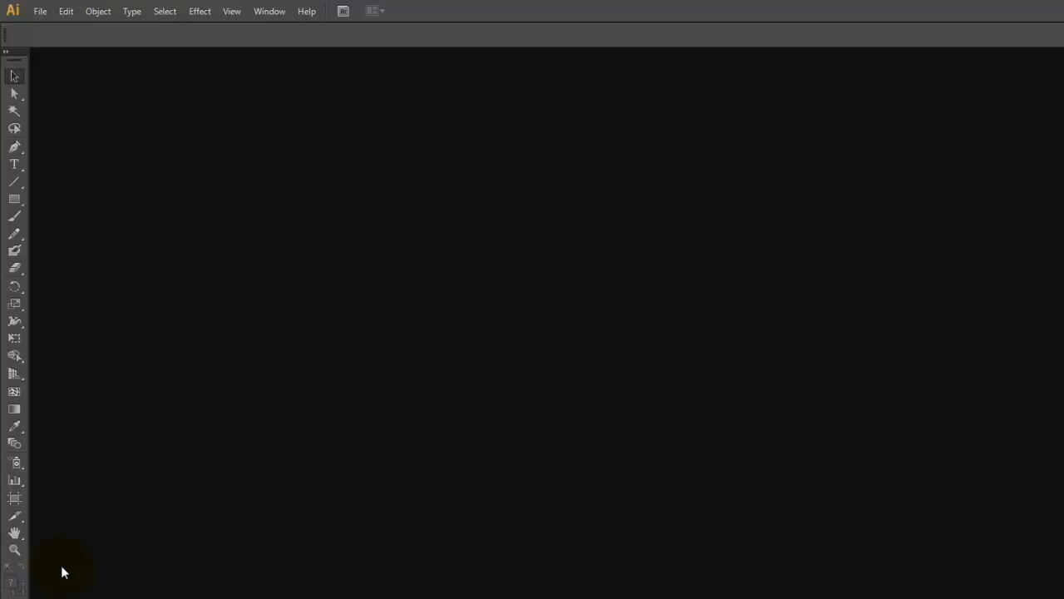
pyautogui.click(41, 10)
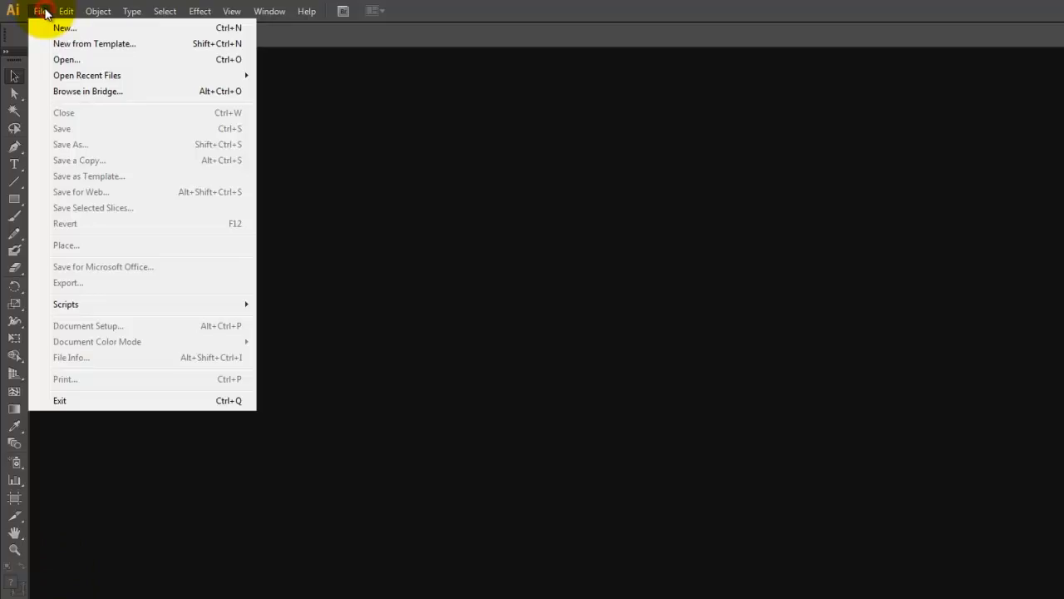
pyautogui.click(59, 59)
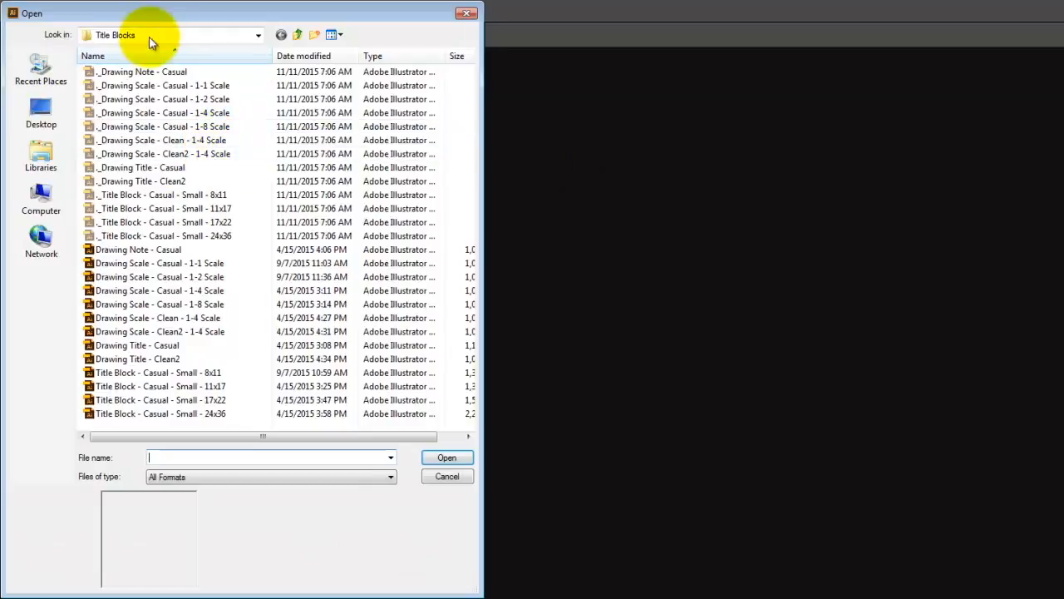
# Browse to the KINGFISHER drive's Dropbox\A136\Ex227\F2015 folder and open the West Elevation 01 Illustrator file
pyautogui.click(172, 36)
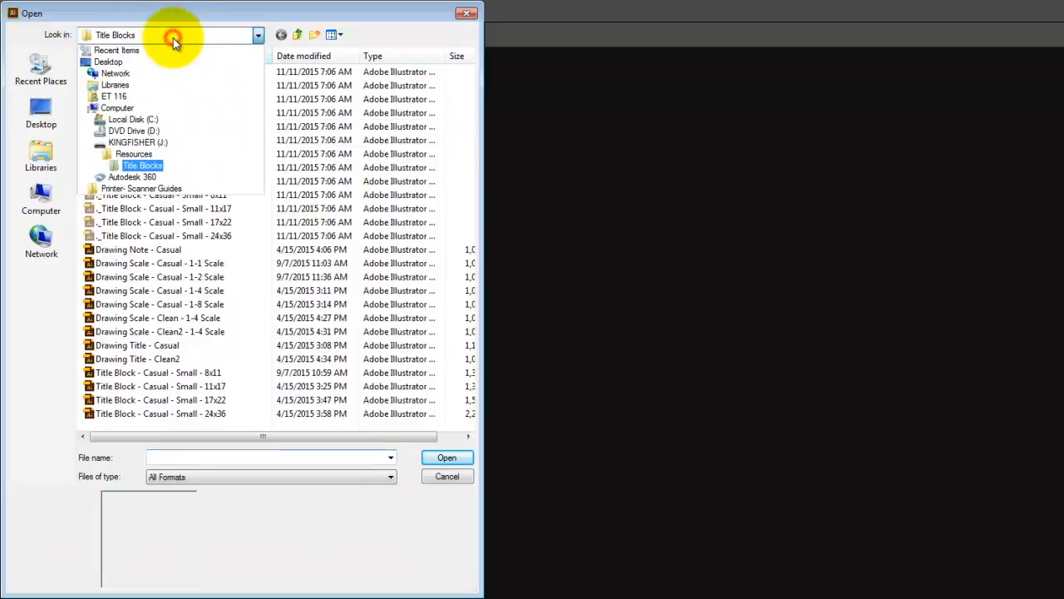
pyautogui.click(138, 142)
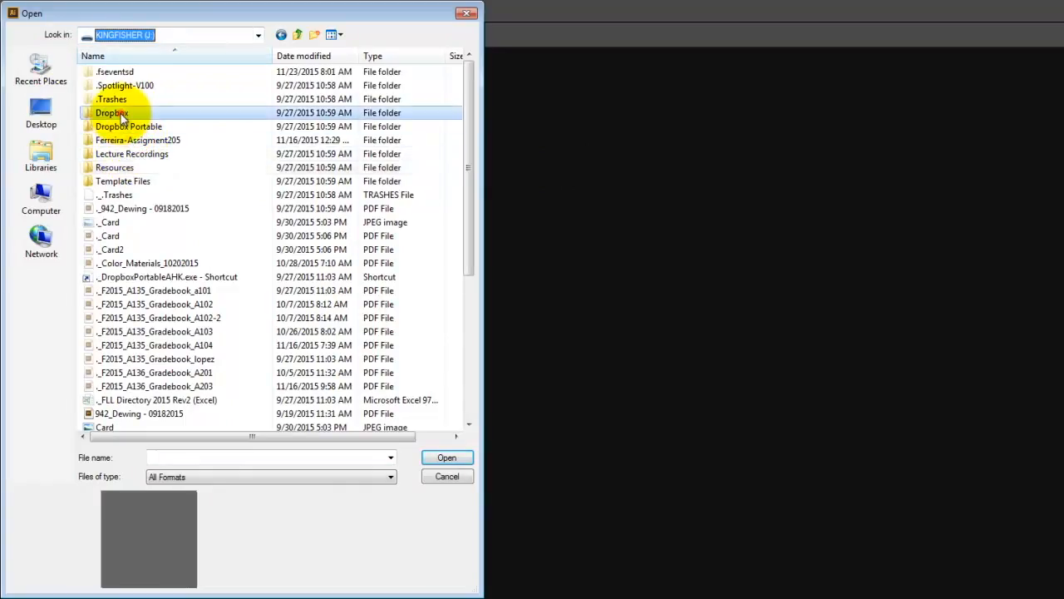
pyautogui.doubleClick(116, 113)
pyautogui.click(112, 100)
pyautogui.doubleClick(114, 100)
pyautogui.doubleClick(117, 291)
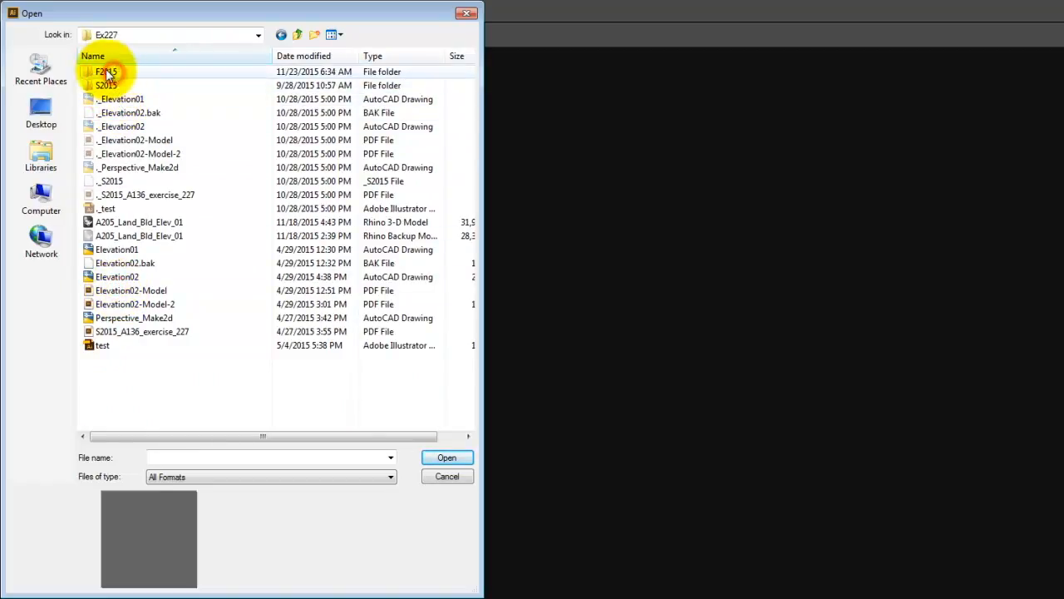
pyautogui.doubleClick(105, 72)
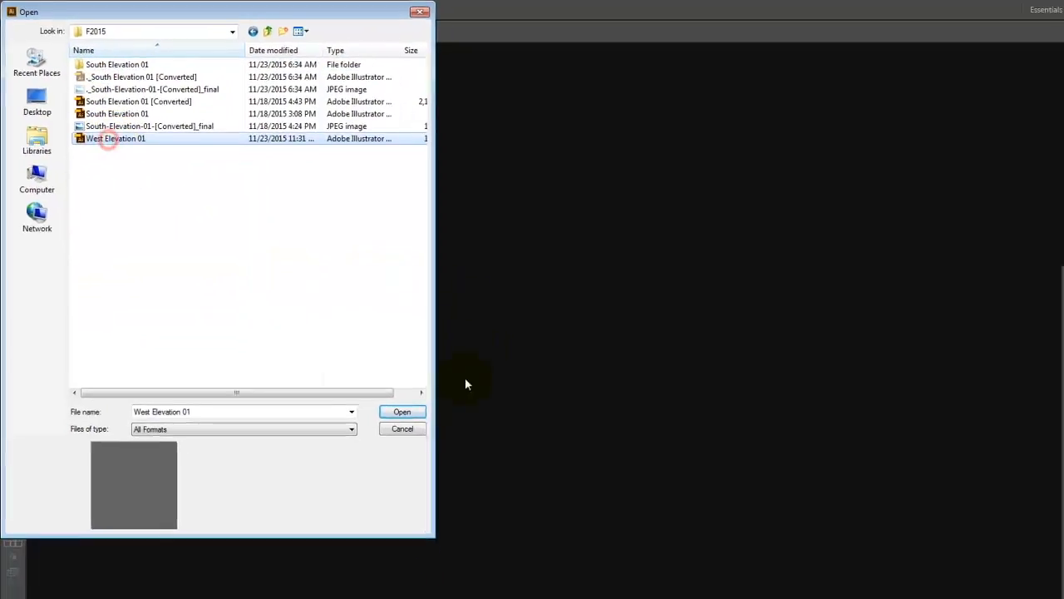
pyautogui.click(447, 457)
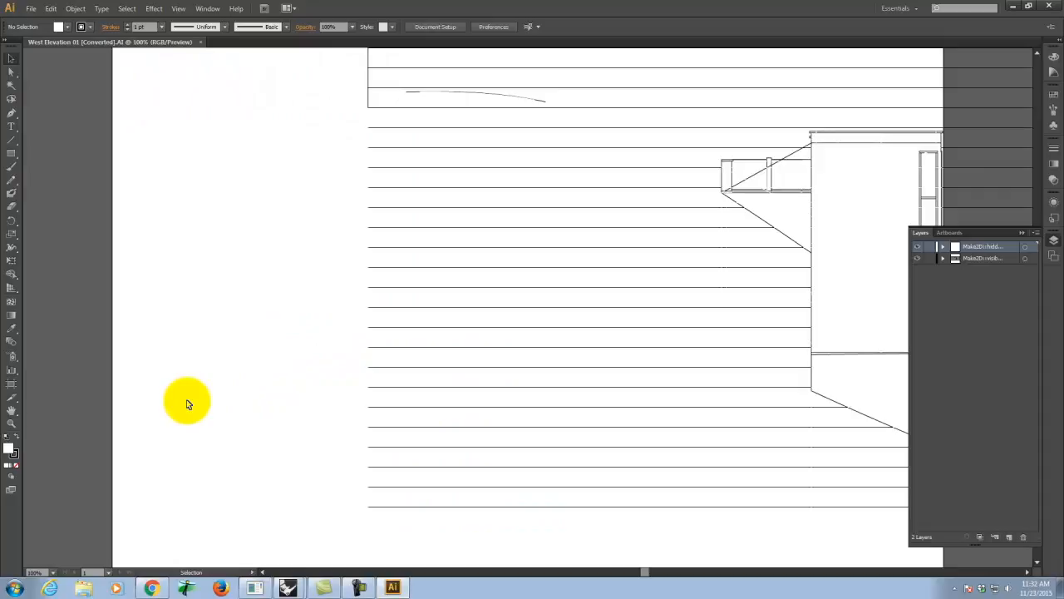
# Extend the artboard's right edge to the right side of the elevation's border rectangle and raise its bottom edge towards the border
pyautogui.hotkey('ctrl', '0')
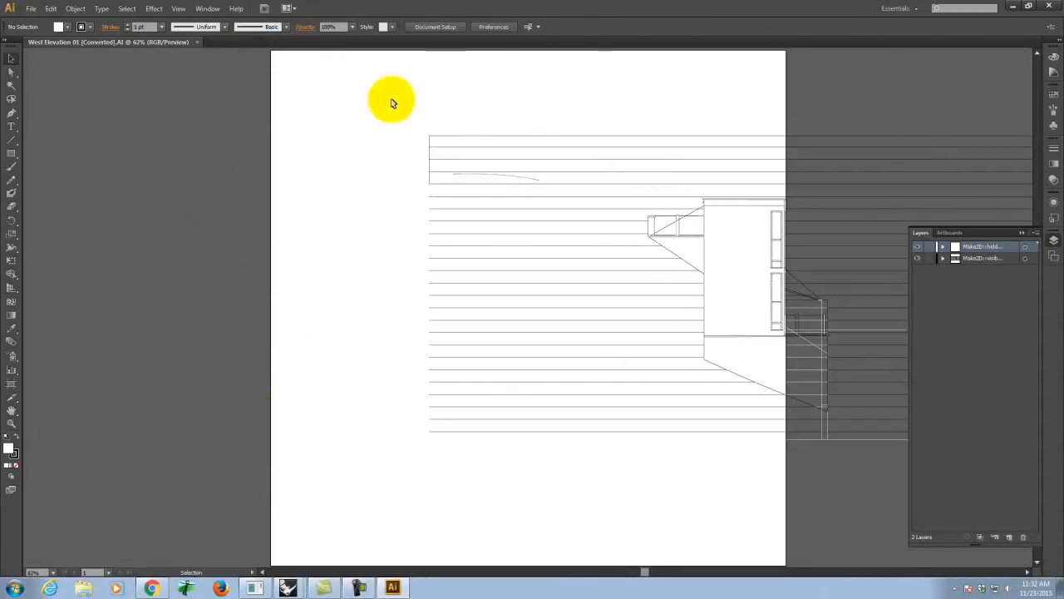
pyautogui.scroll(-1, 432, 218)
pyautogui.press('space')
pyautogui.moveTo(681, 223); pyautogui.dragTo(449, 219)
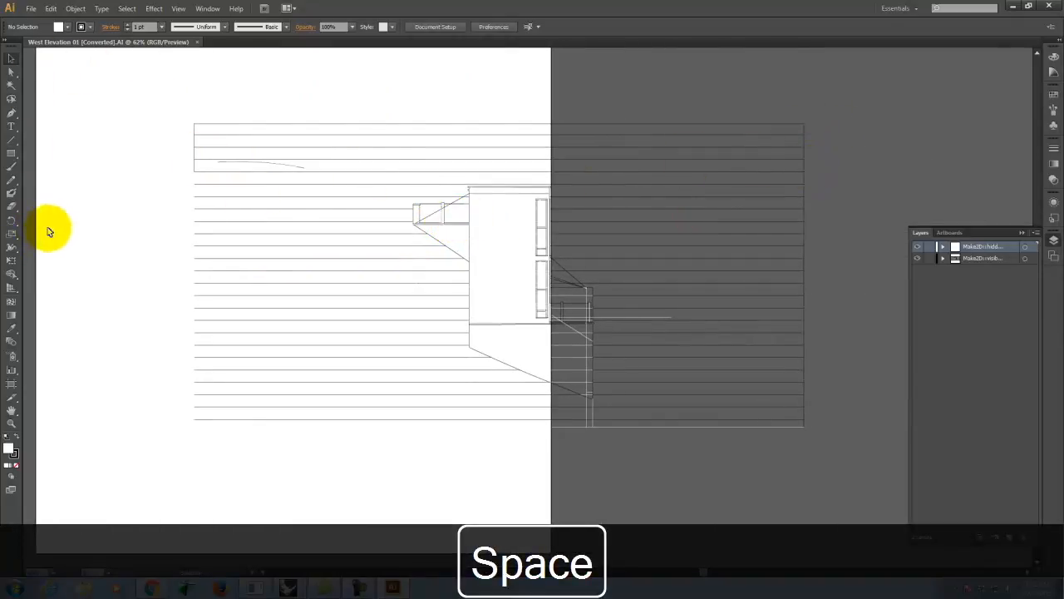
pyautogui.click(11, 384)
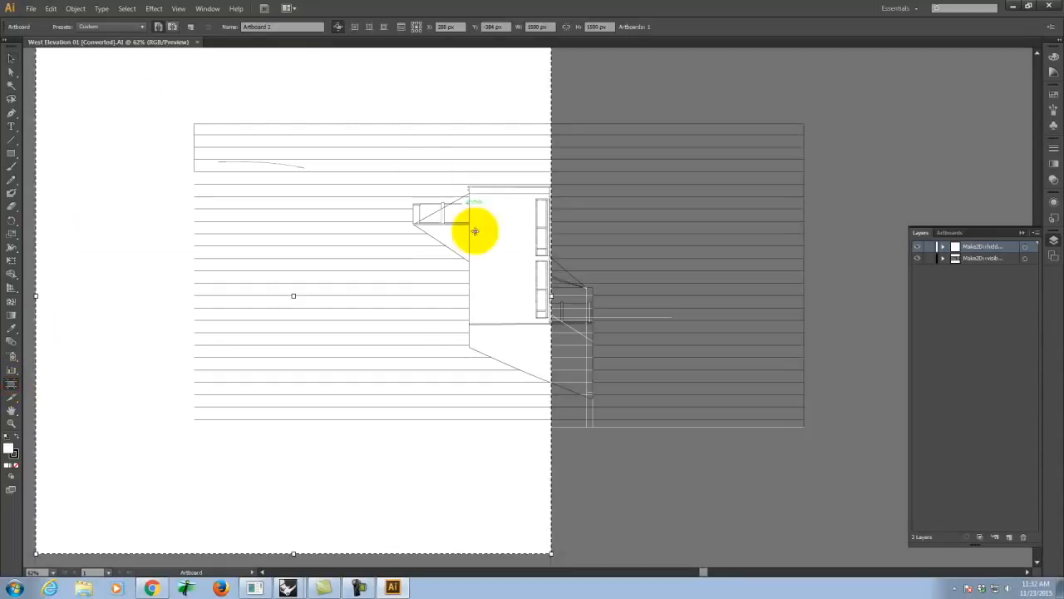
pyautogui.moveTo(549, 295); pyautogui.dragTo(802, 298)
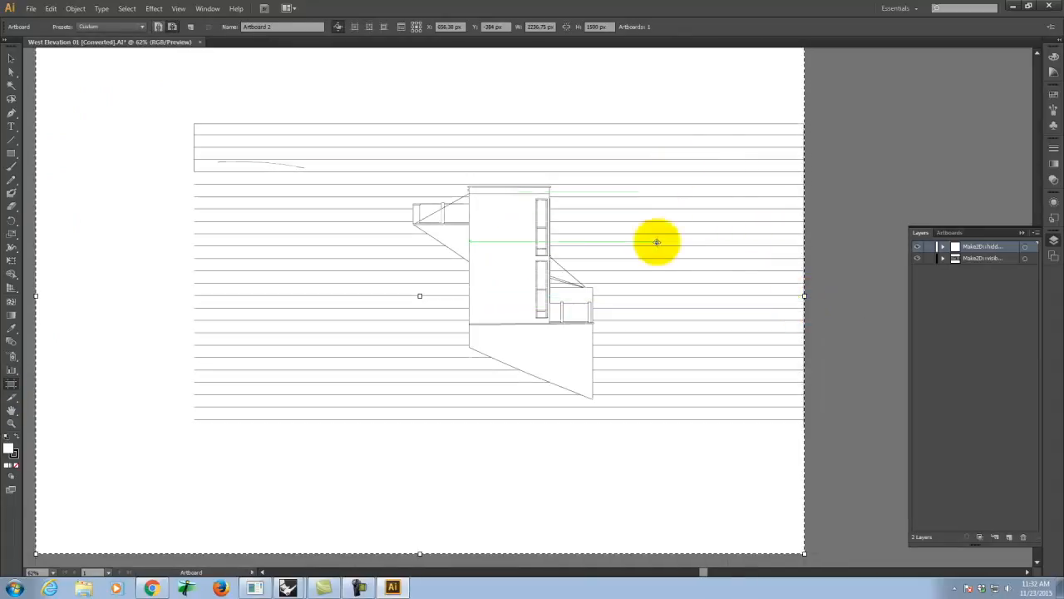
pyautogui.moveTo(418, 552); pyautogui.dragTo(415, 422)
# Align the artboard's bottom, left and top edges with the elevation's border rectangle and fit the artboard in the window
pyautogui.scroll(3, 557, 458)
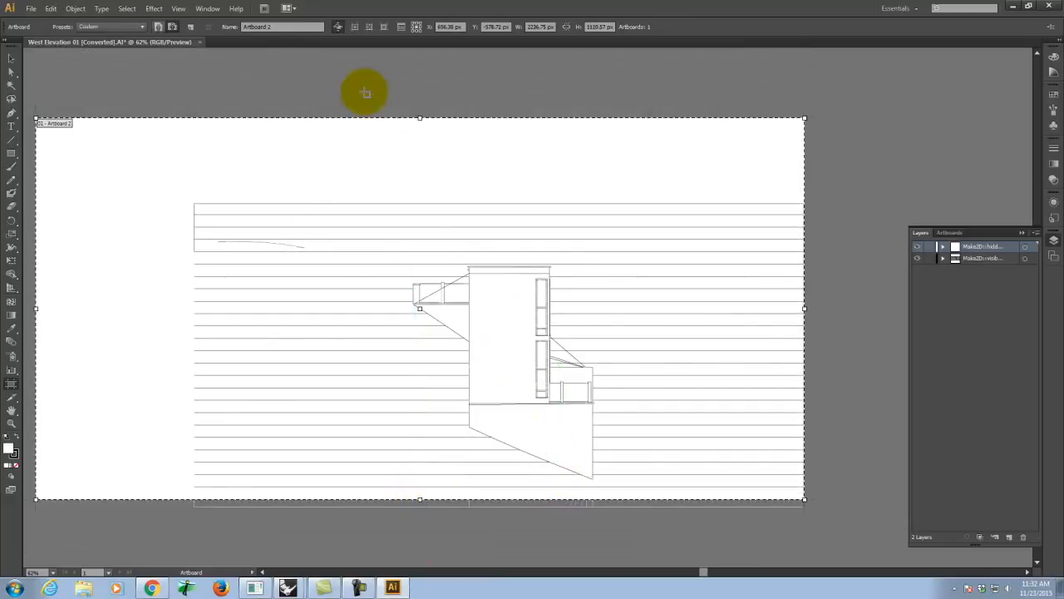
pyautogui.moveTo(419, 497); pyautogui.dragTo(420, 490)
pyautogui.hotkey('ctrl', 'z')
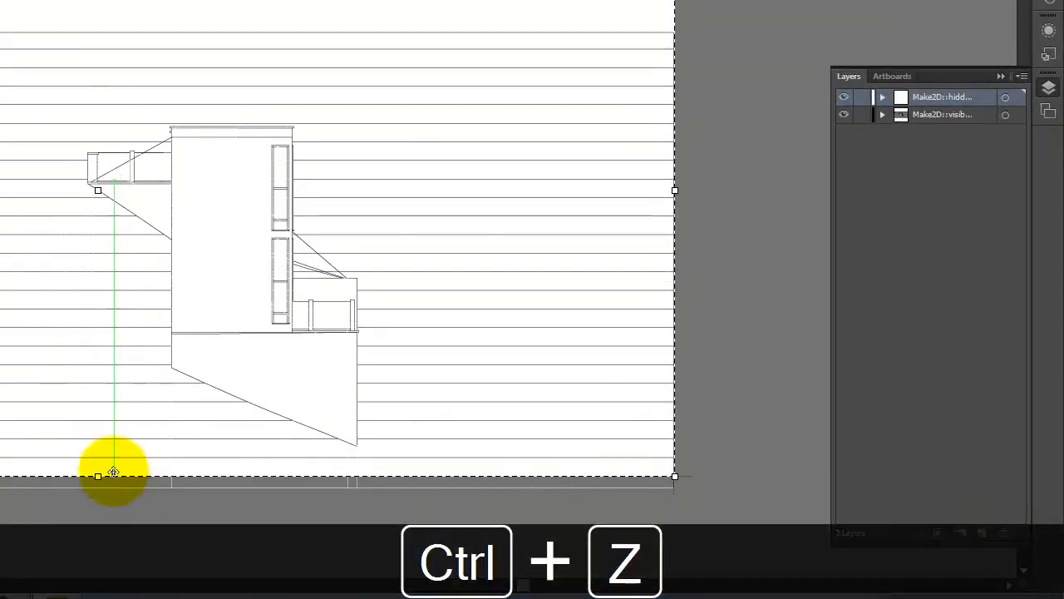
pyautogui.moveTo(99, 475); pyautogui.dragTo(98, 489)
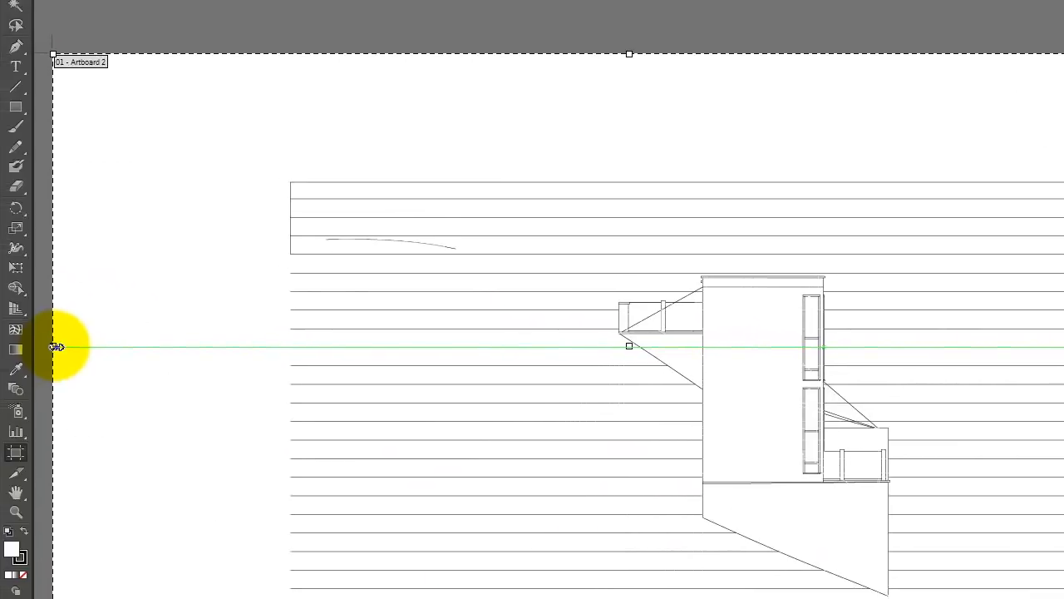
pyautogui.moveTo(55, 346); pyautogui.dragTo(292, 347)
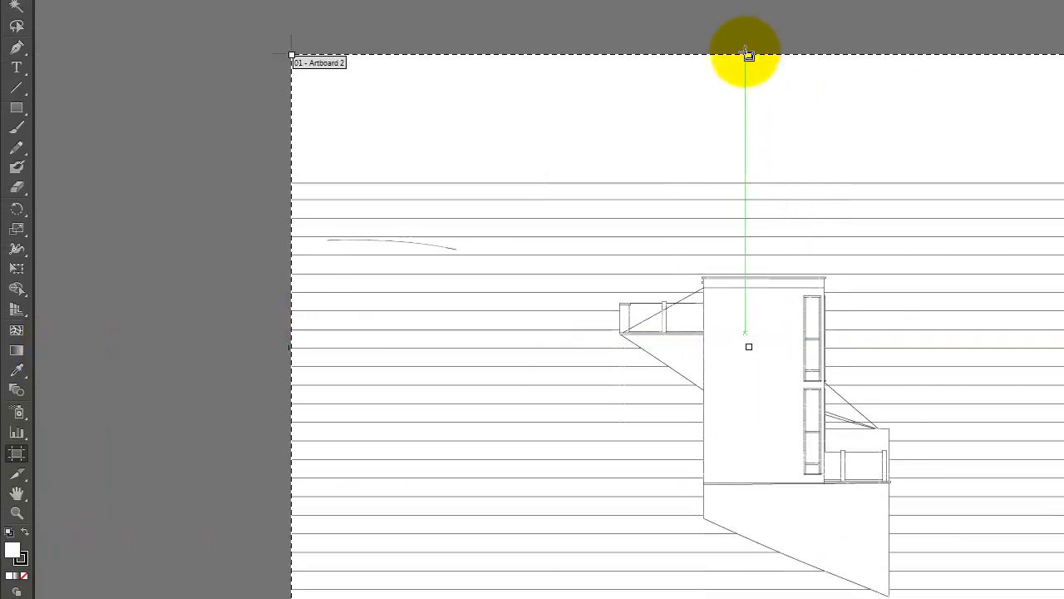
pyautogui.moveTo(749, 55); pyautogui.dragTo(749, 183)
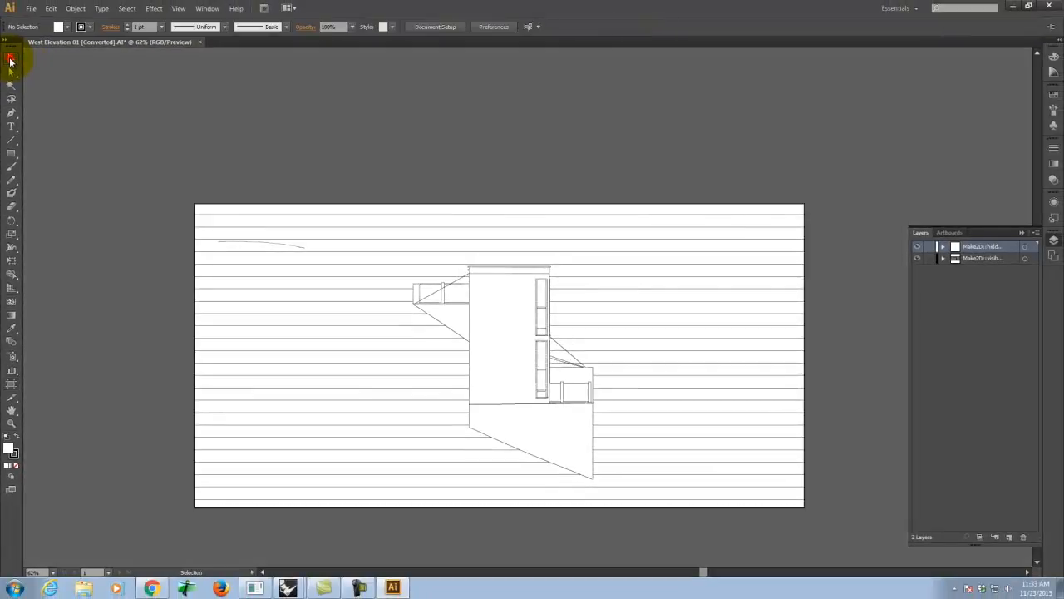
pyautogui.click(15, 4)
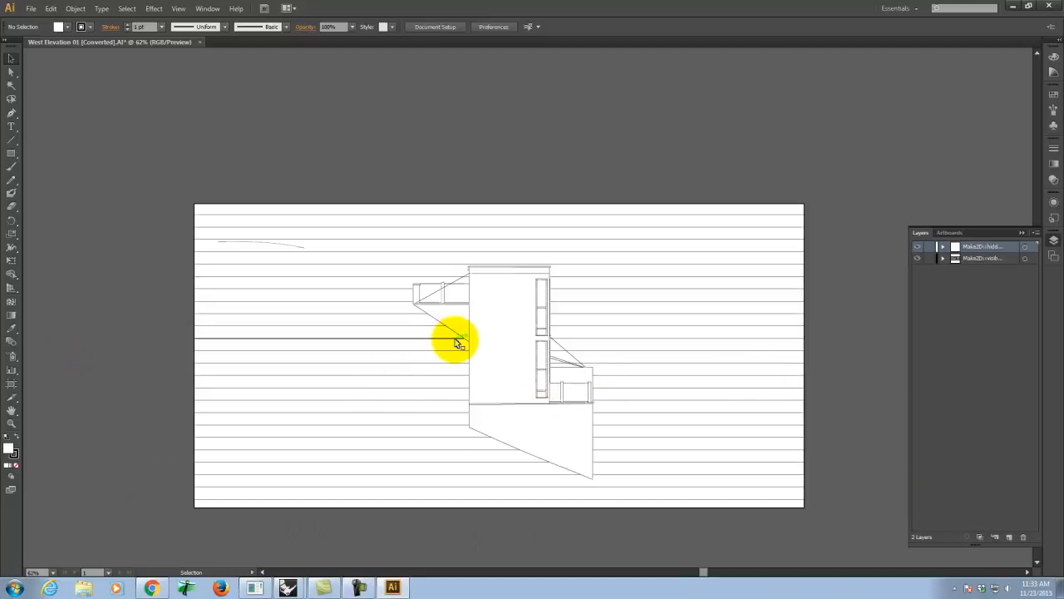
pyautogui.hotkey('ctrl', '0')
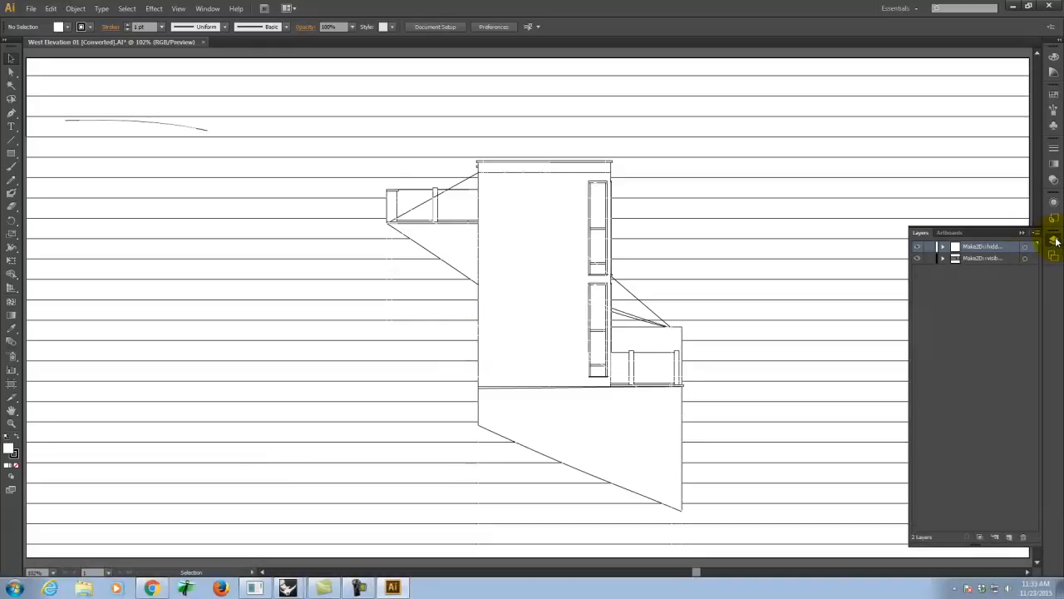
pyautogui.click(1055, 241)
pyautogui.click(1054, 241)
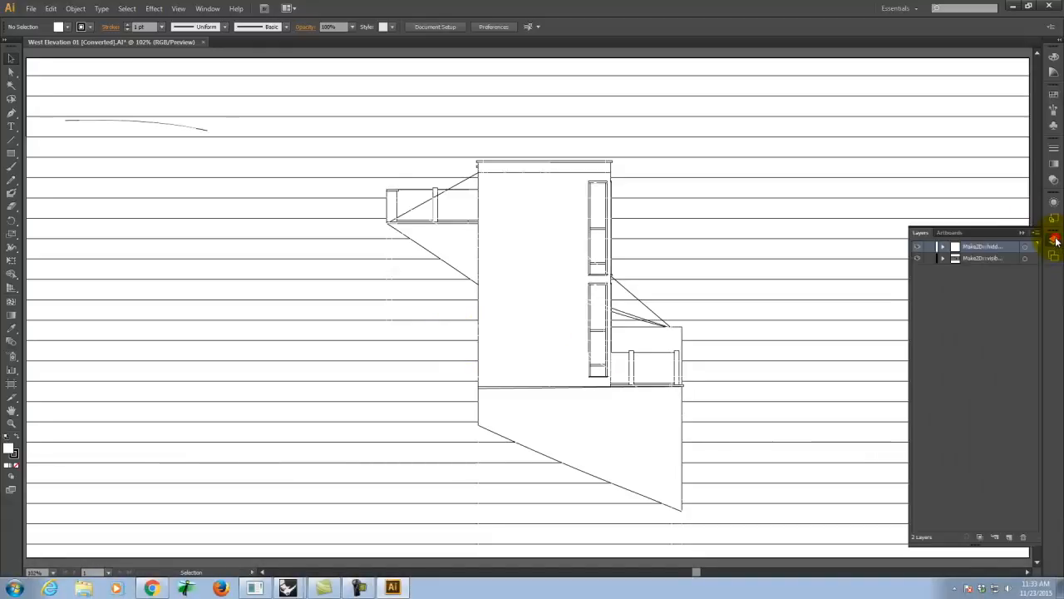
pyautogui.click(208, 9)
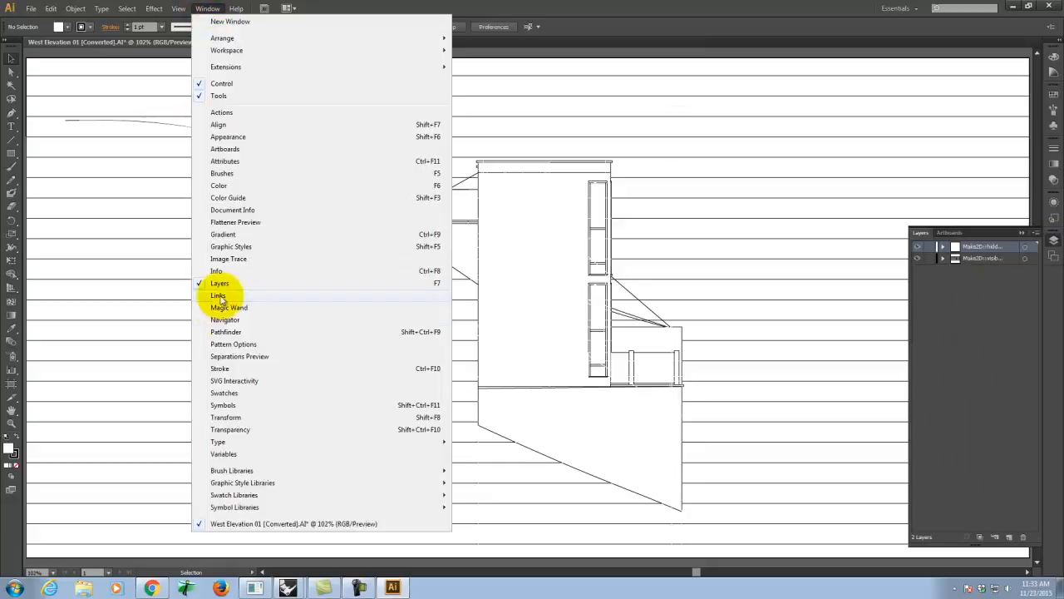
pyautogui.click(1012, 325)
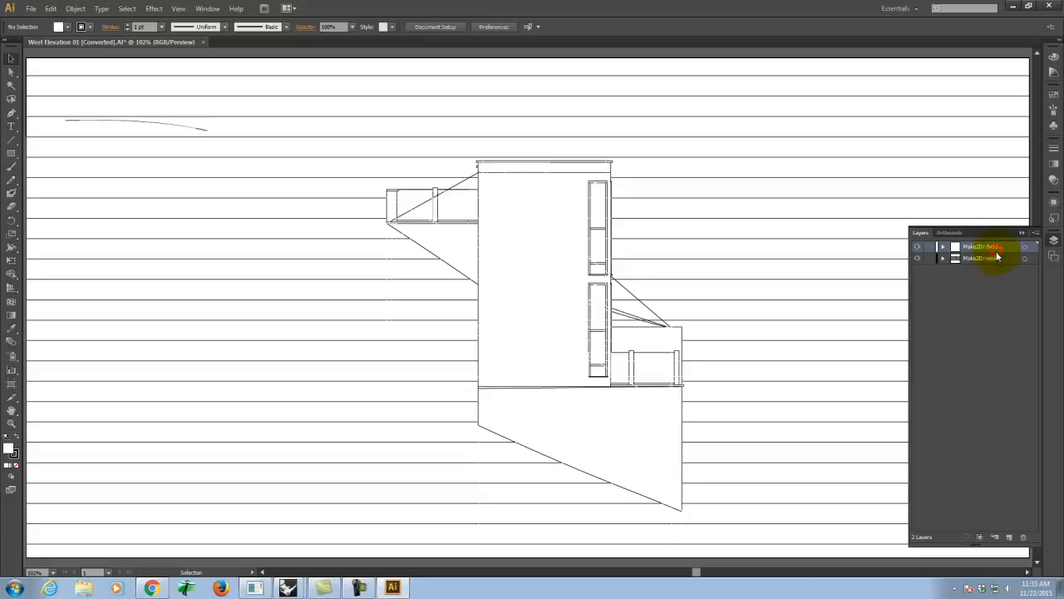
# Move the Make2D visible lines layer above the hidden lines layer and select all objects on the visible layer
pyautogui.click(999, 261)
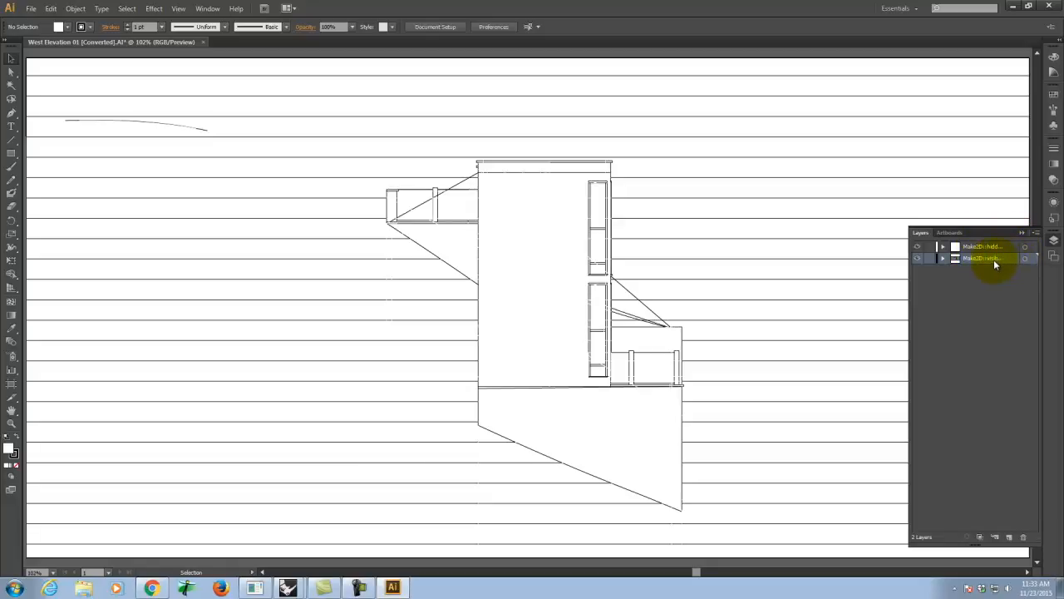
pyautogui.moveTo(985, 256); pyautogui.dragTo(981, 245)
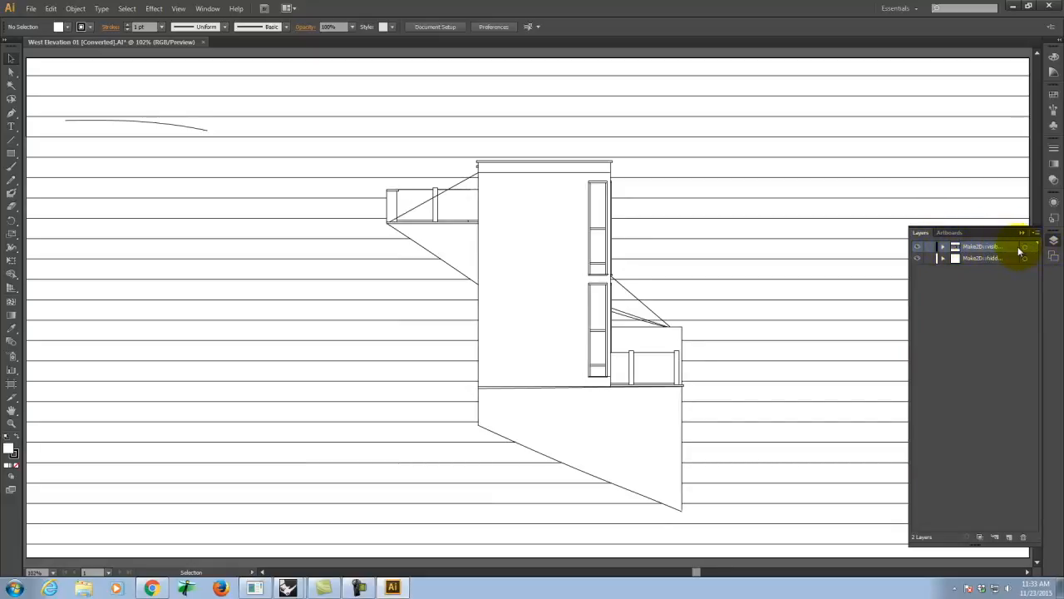
pyautogui.click(1033, 248)
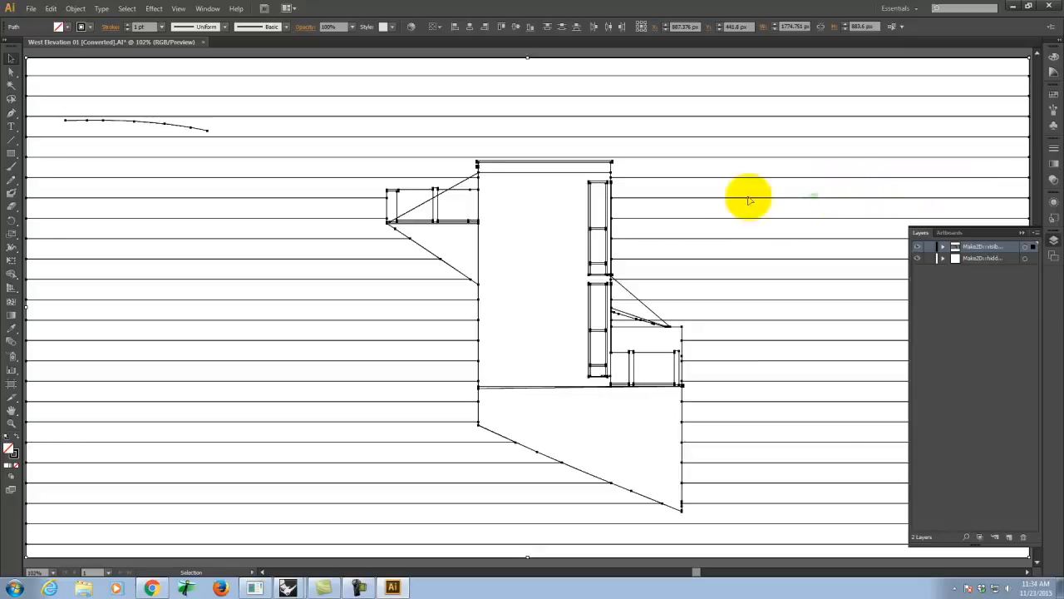
# Switch to Chrome and look up the artboard, layer selection and stroke settings in the Assembly 10.8 tutorial
pyautogui.click(153, 587)
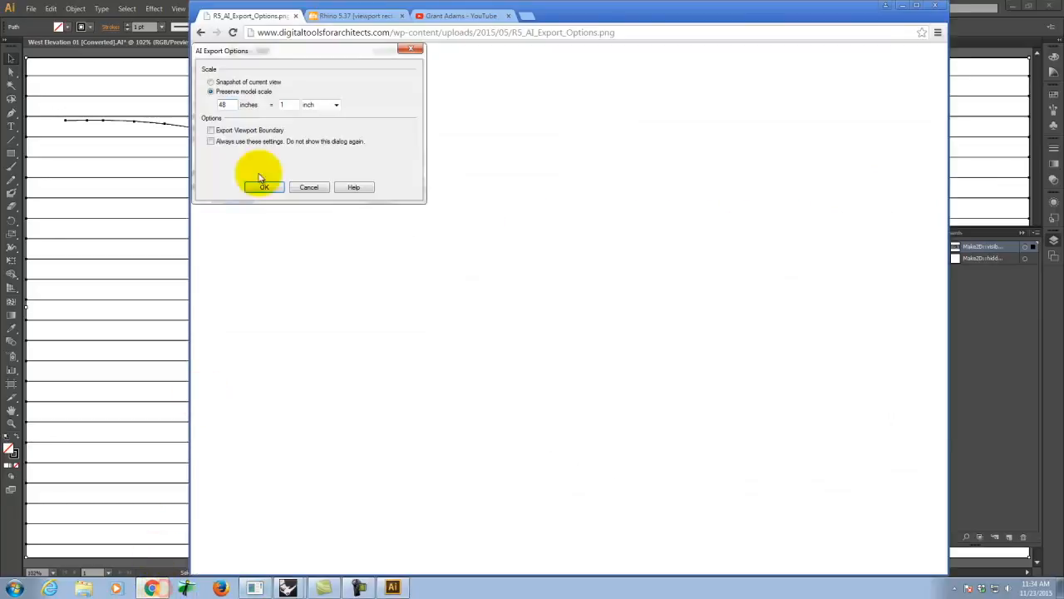
pyautogui.click(201, 32)
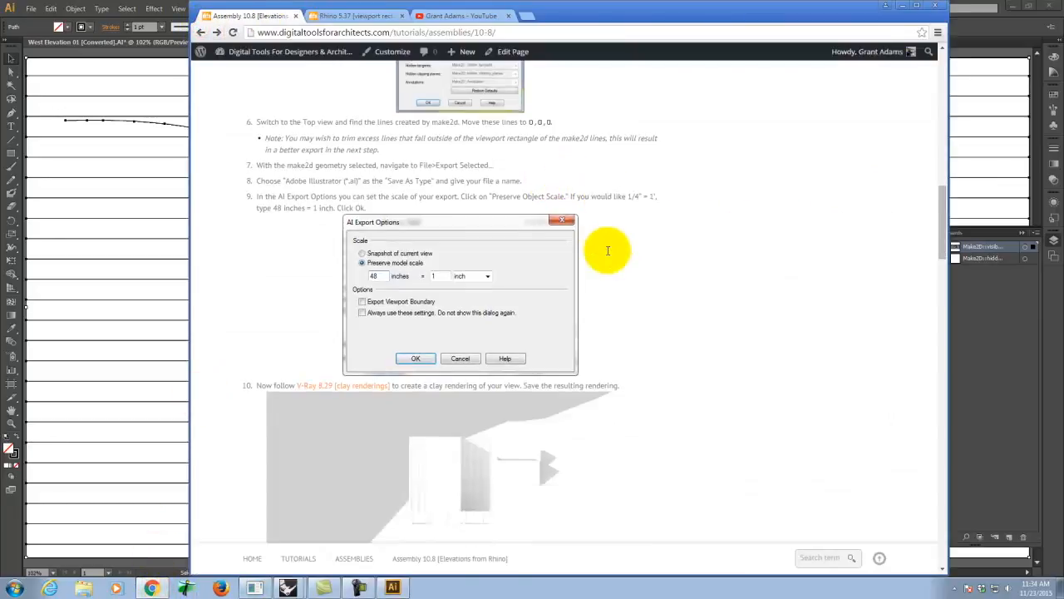
pyautogui.scroll(-2, 599, 246)
pyautogui.scroll(-6, 653, 258)
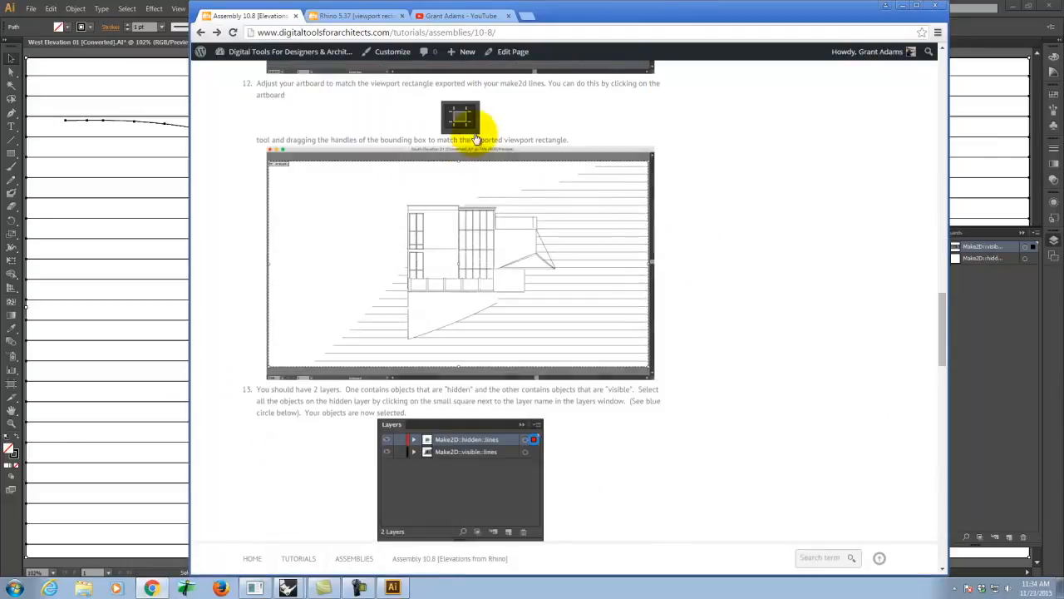
pyautogui.scroll(-3, 604, 292)
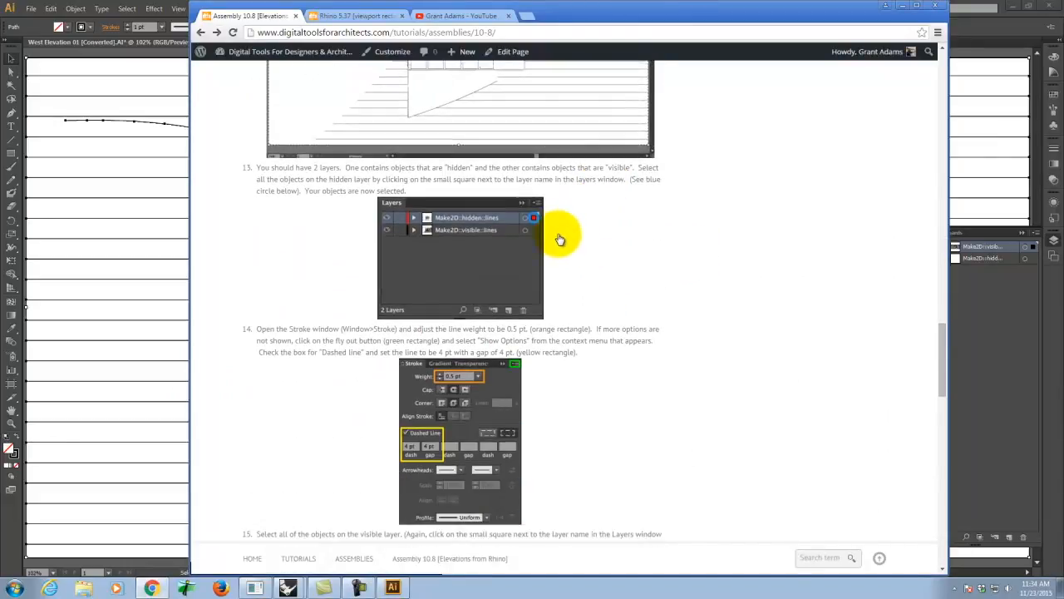
pyautogui.scroll(-3, 536, 221)
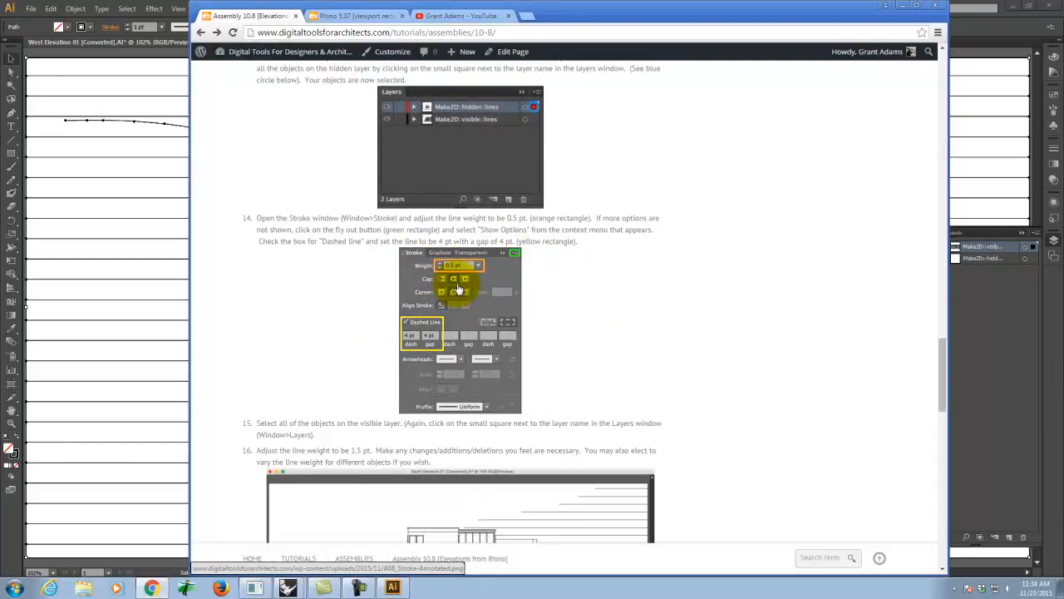
# Switch to Illustrator and show the full Stroke options for the selected visible-layer linework
pyautogui.click(996, 23)
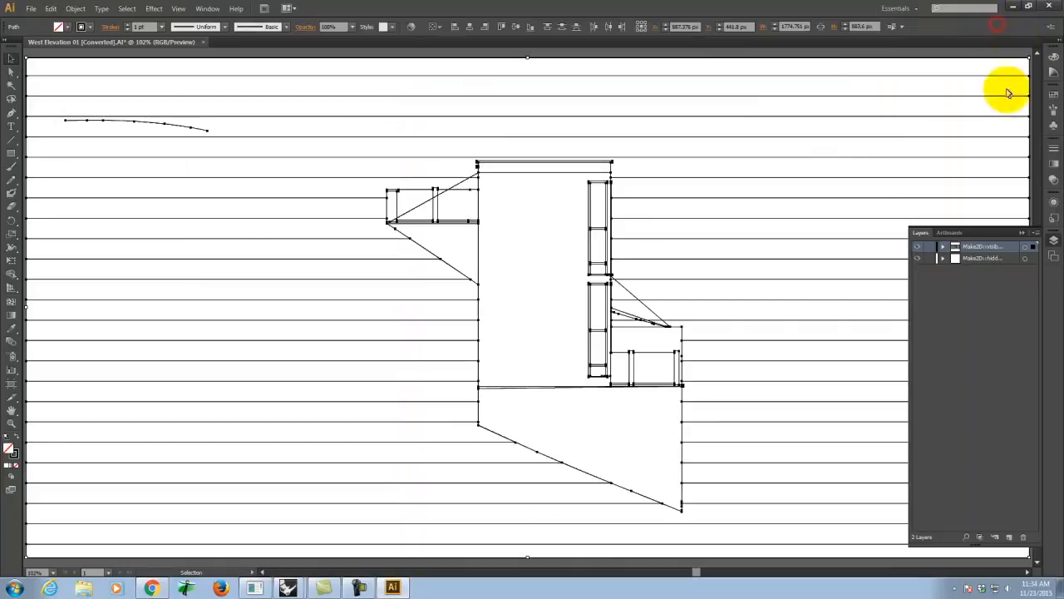
pyautogui.click(1055, 149)
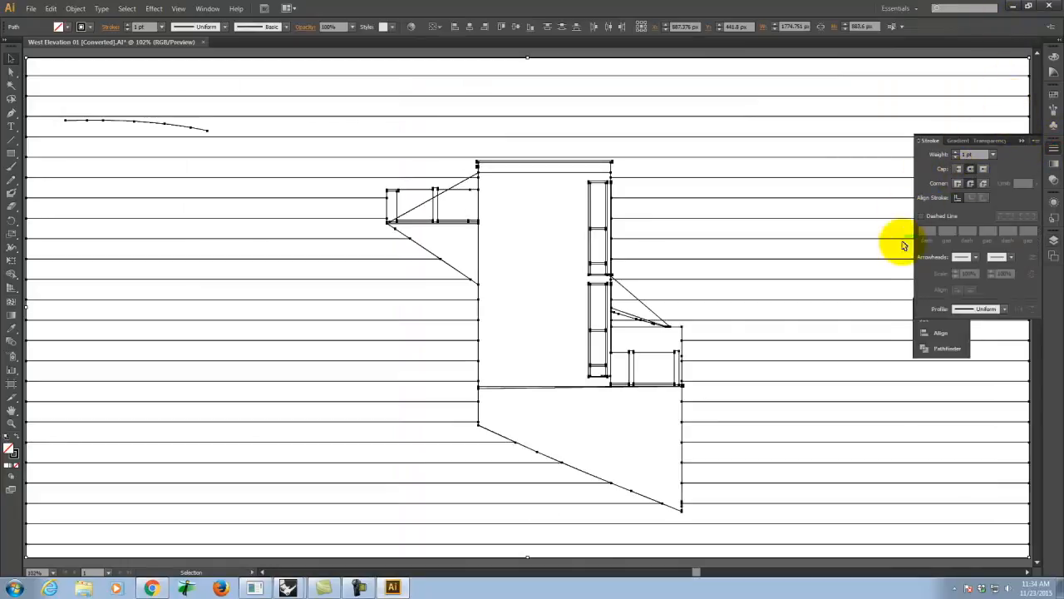
pyautogui.click(1036, 145)
pyautogui.click(1006, 143)
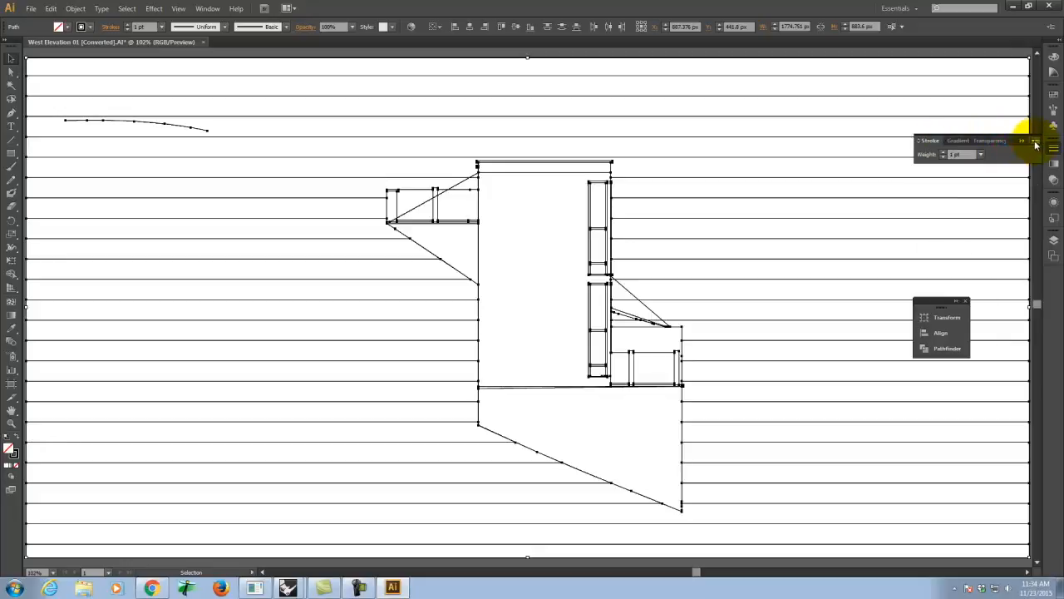
pyautogui.click(1035, 145)
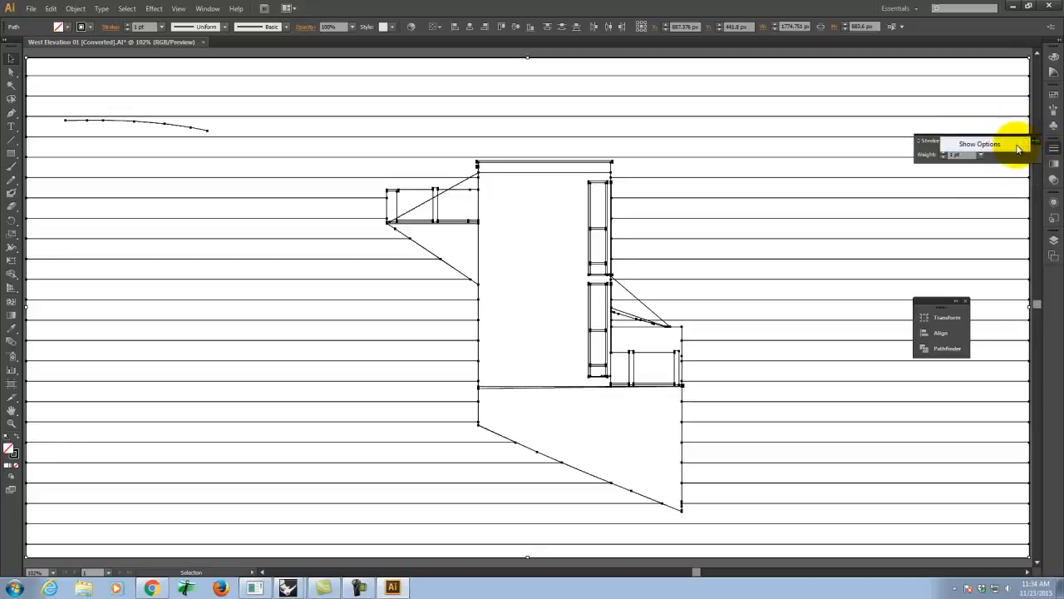
pyautogui.click(1016, 146)
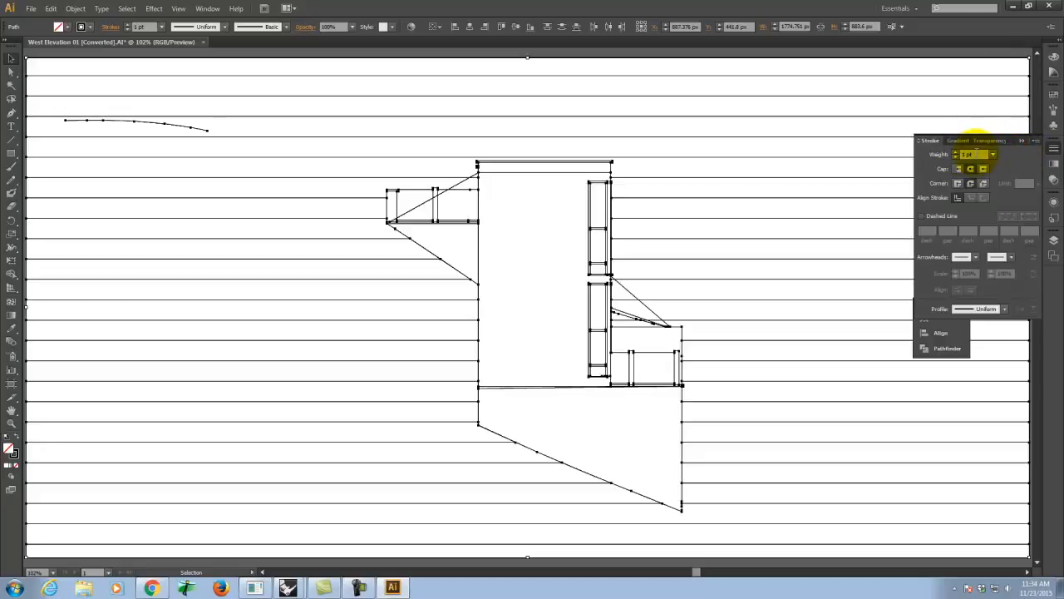
# Set the stroke weight of the selected visible lines to 1.5 pt and deselect the linework
pyautogui.moveTo(979, 155); pyautogui.dragTo(938, 143)
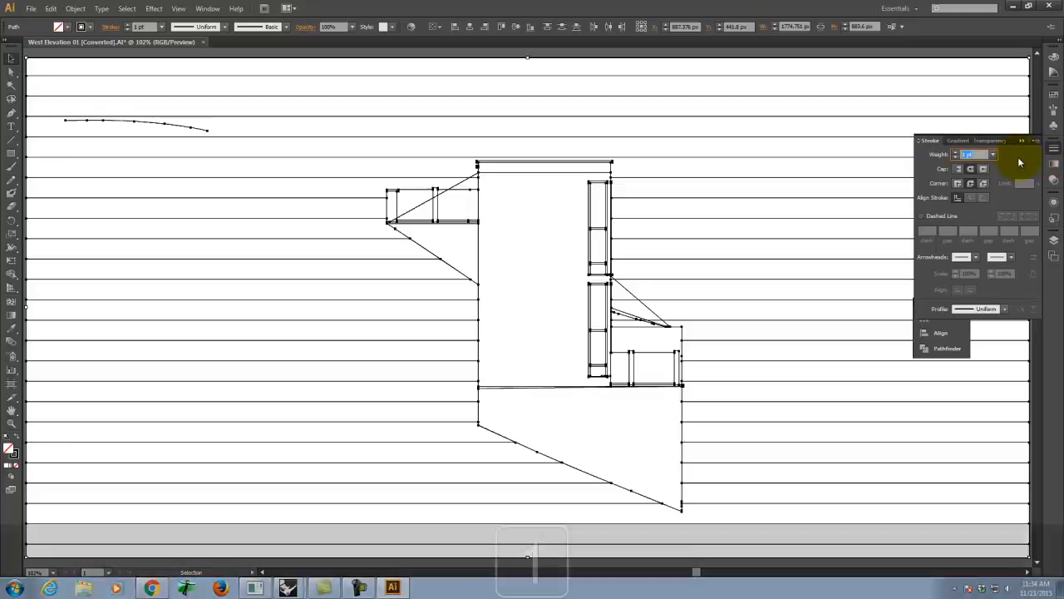
pyautogui.press('Delete')
pyautogui.write('1.5')
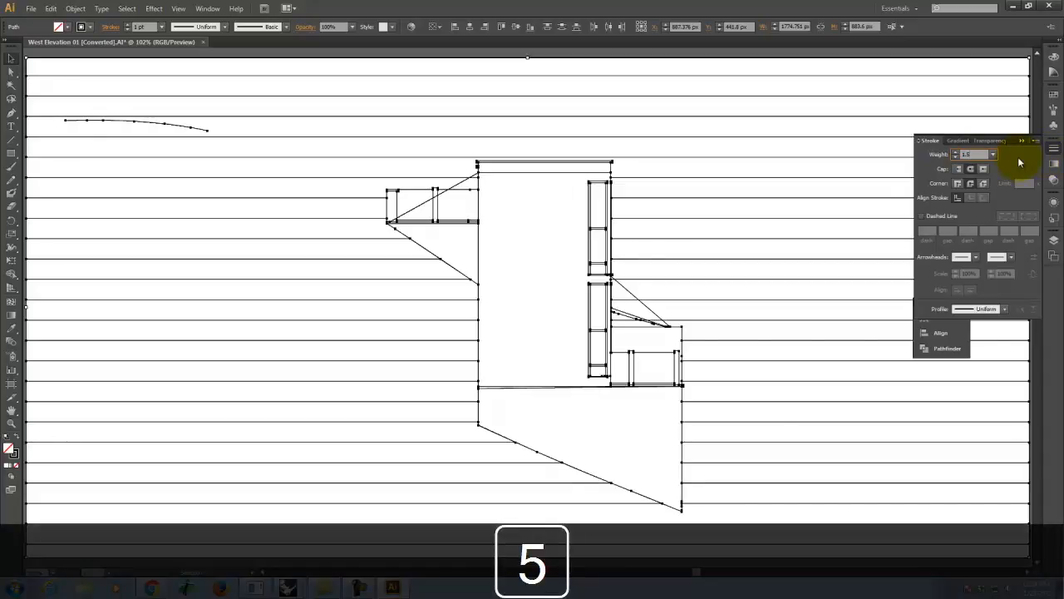
pyautogui.press('Tab')
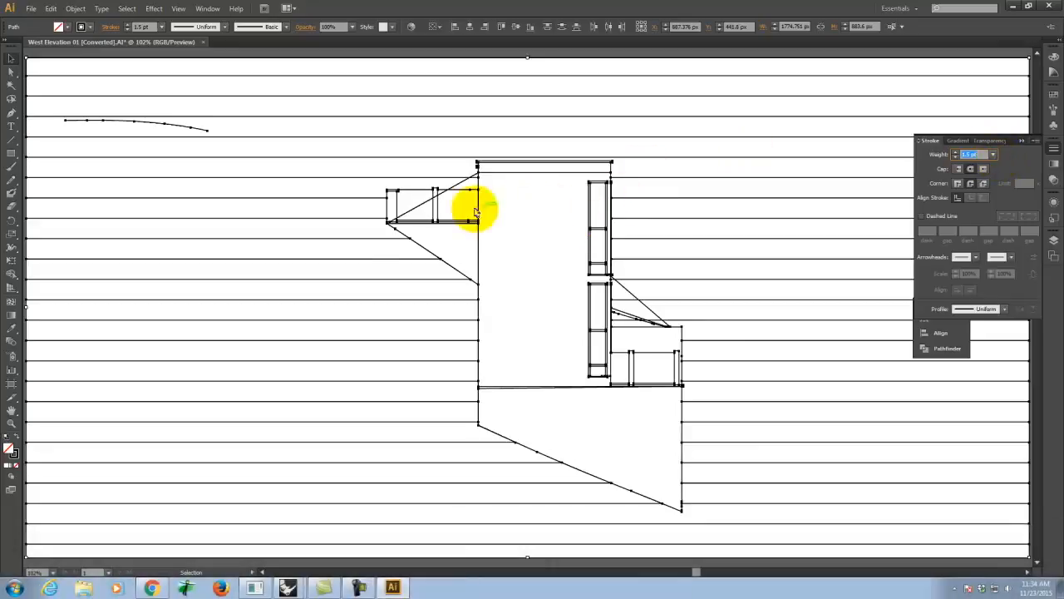
pyautogui.click(15, 456)
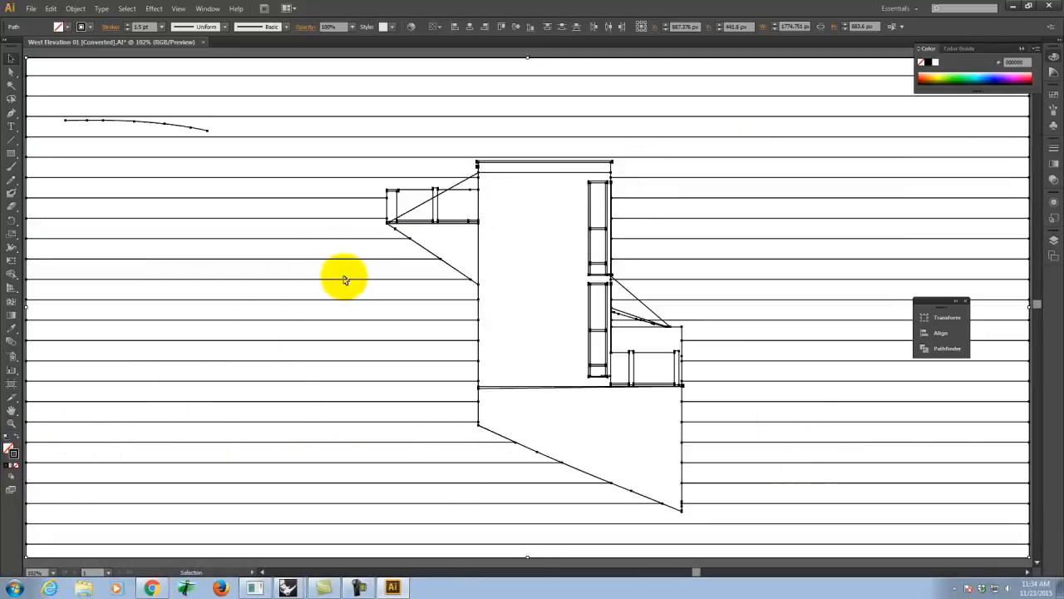
pyautogui.click(328, 189)
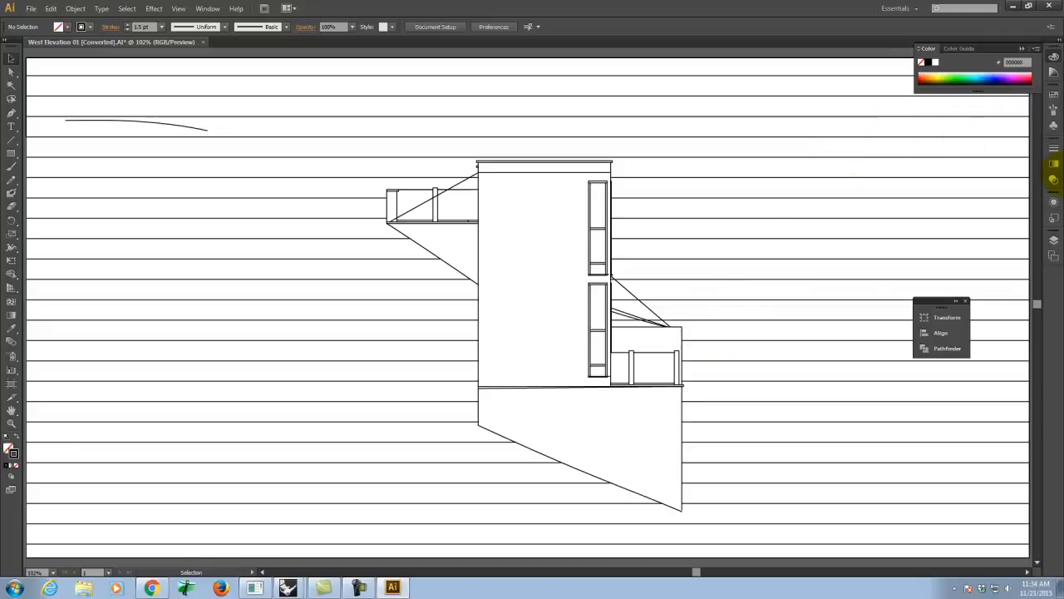
# Select all objects on the Make2D hidden lines layer and enter 75% black (K) as their stroke color
pyautogui.click(1053, 239)
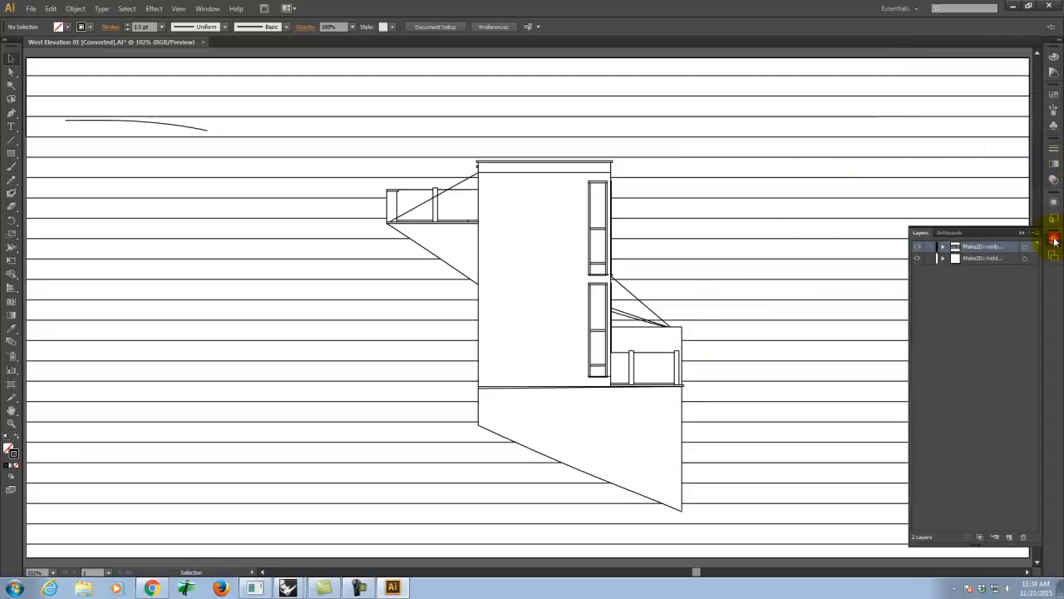
pyautogui.click(976, 260)
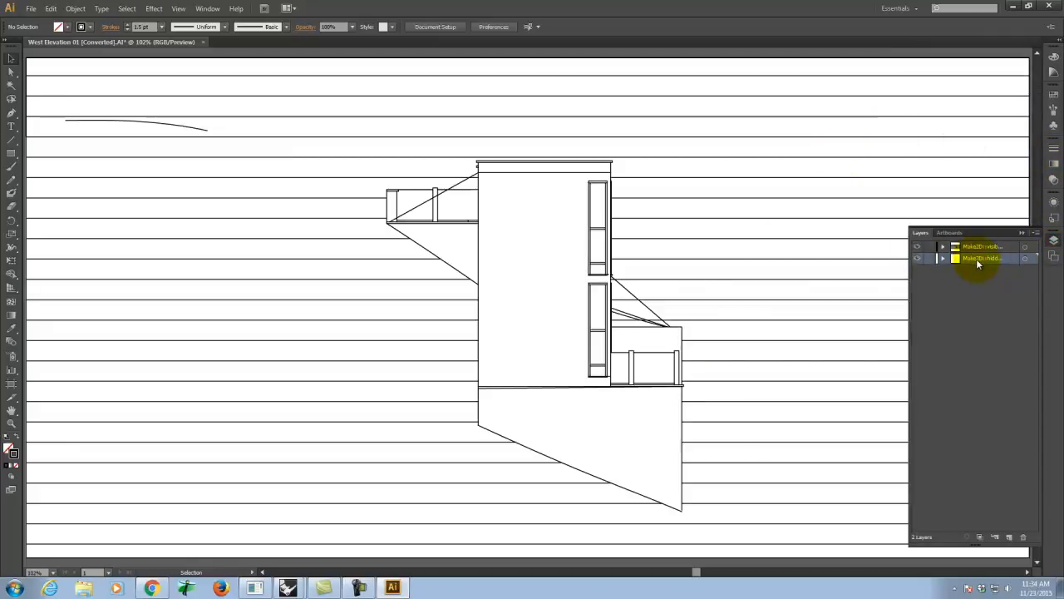
pyautogui.click(1032, 259)
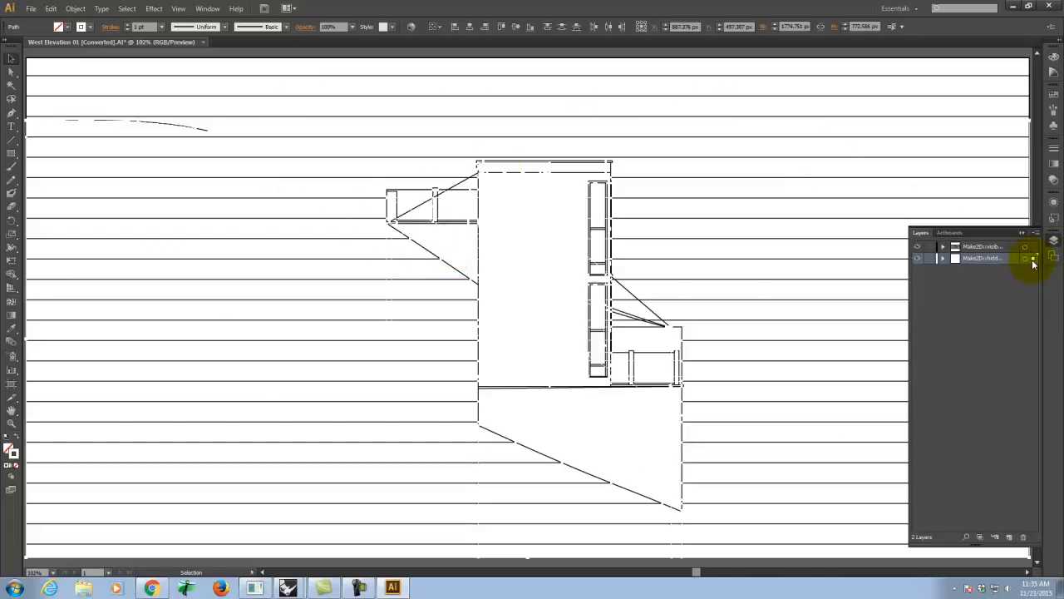
pyautogui.doubleClick(14, 453)
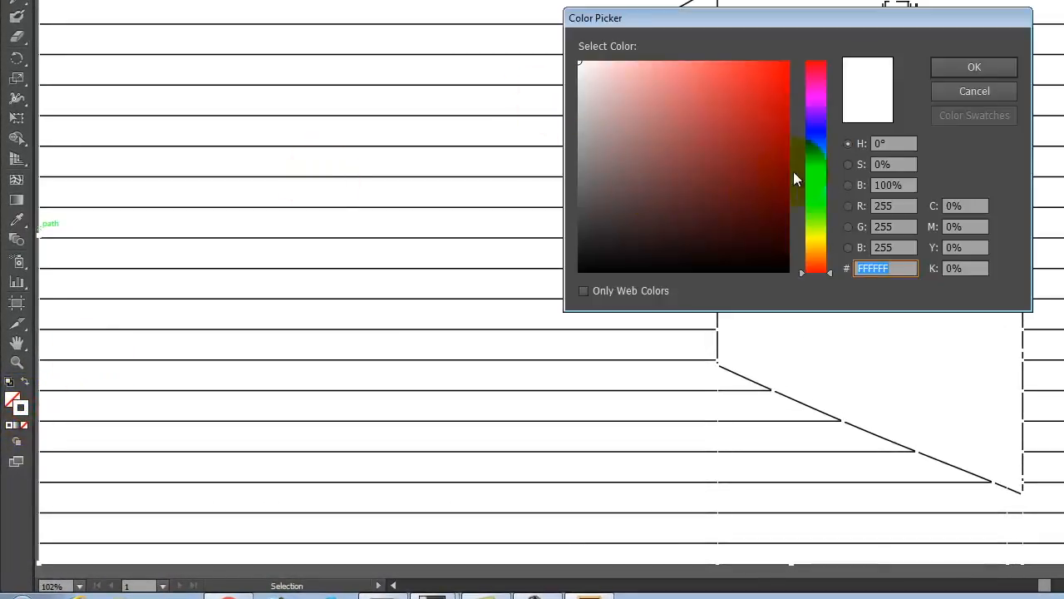
pyautogui.click(956, 268)
pyautogui.write('75')
pyautogui.press('Tab')
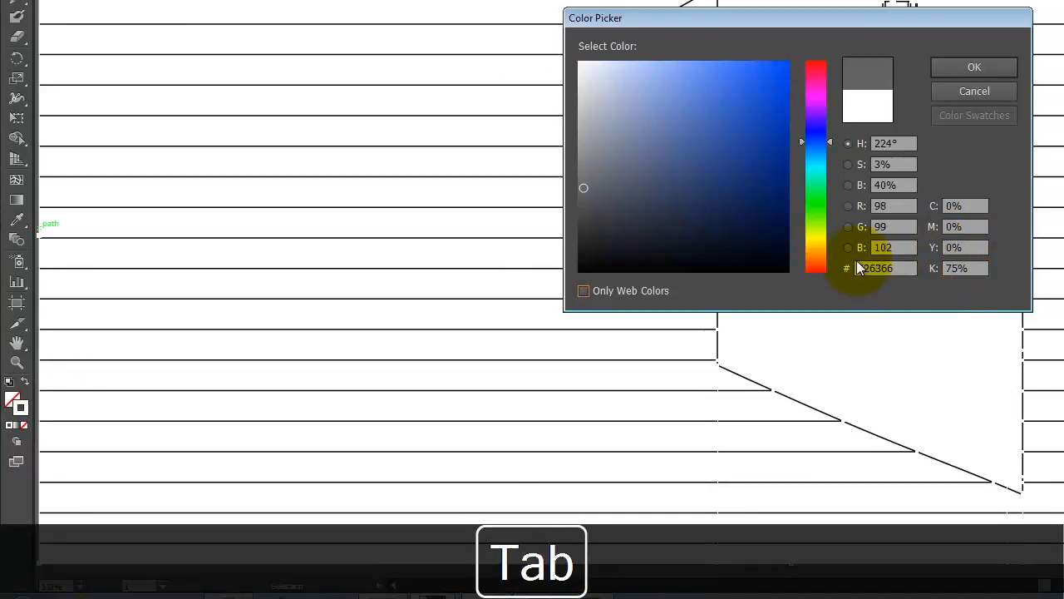
# Change the hidden lines' stroke color to 85% black (K) and apply it
pyautogui.click(985, 268)
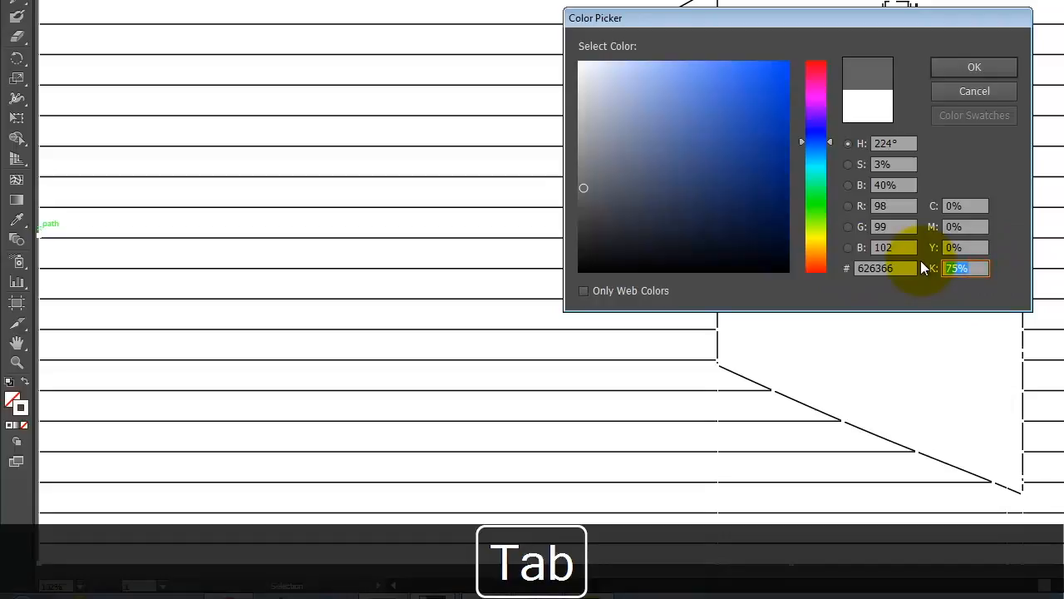
pyautogui.write('90')
pyautogui.press('BackSpace')
pyautogui.press('BackSpace')
pyautogui.write('85')
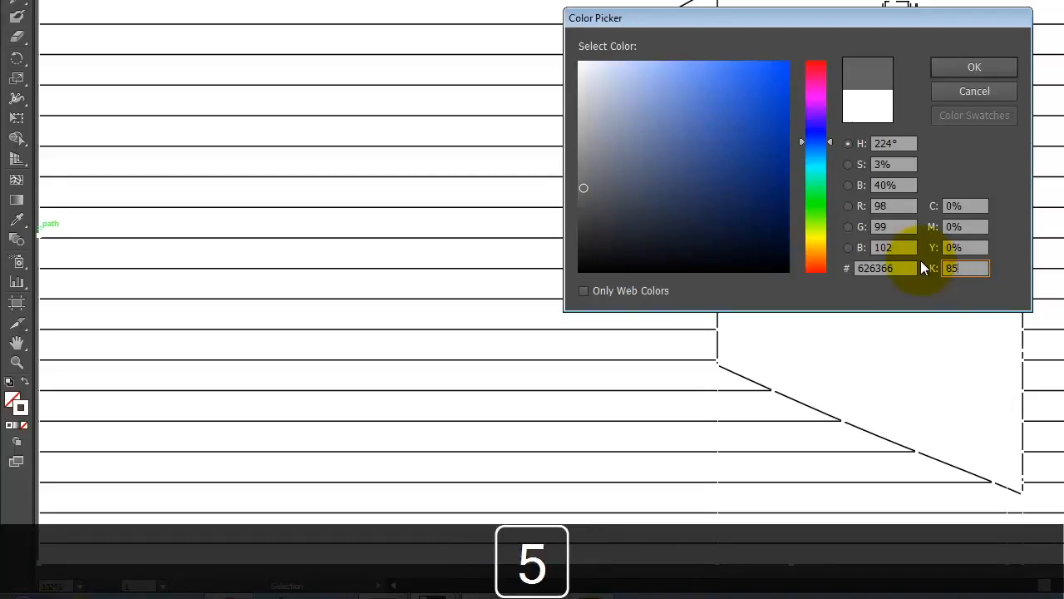
pyautogui.press('Tab')
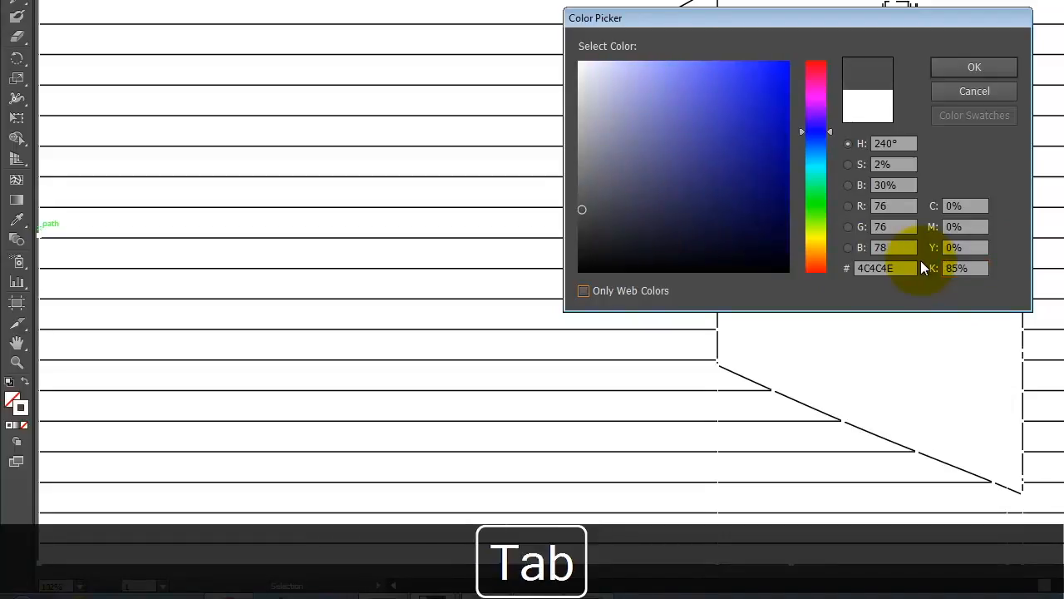
pyautogui.click(975, 70)
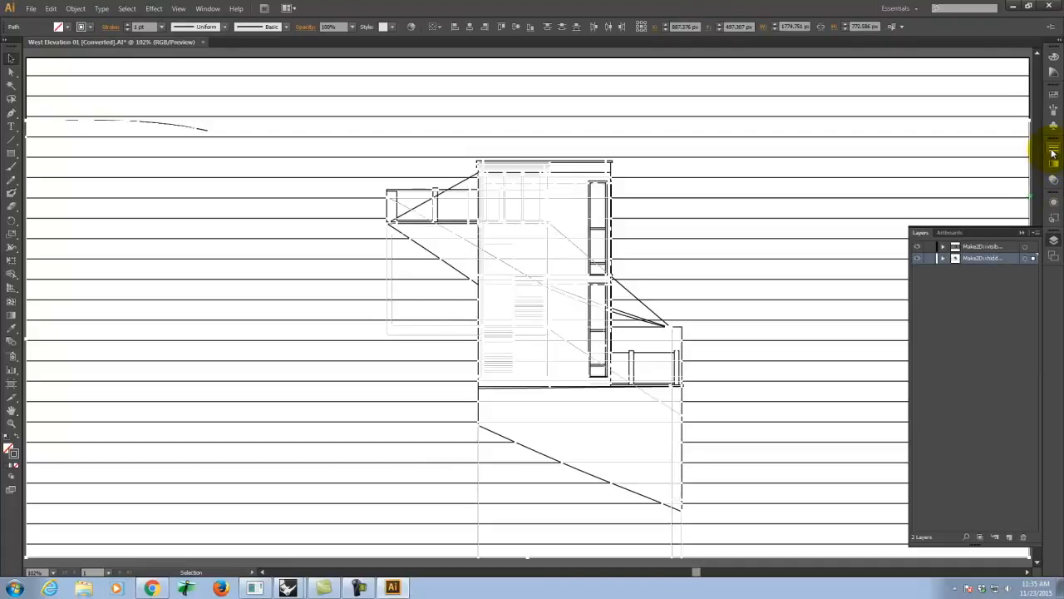
# Set the stroke weight of the selected hidden lines to 0.5 pt
pyautogui.click(1054, 153)
pyautogui.click(969, 153)
pyautogui.press('Delete')
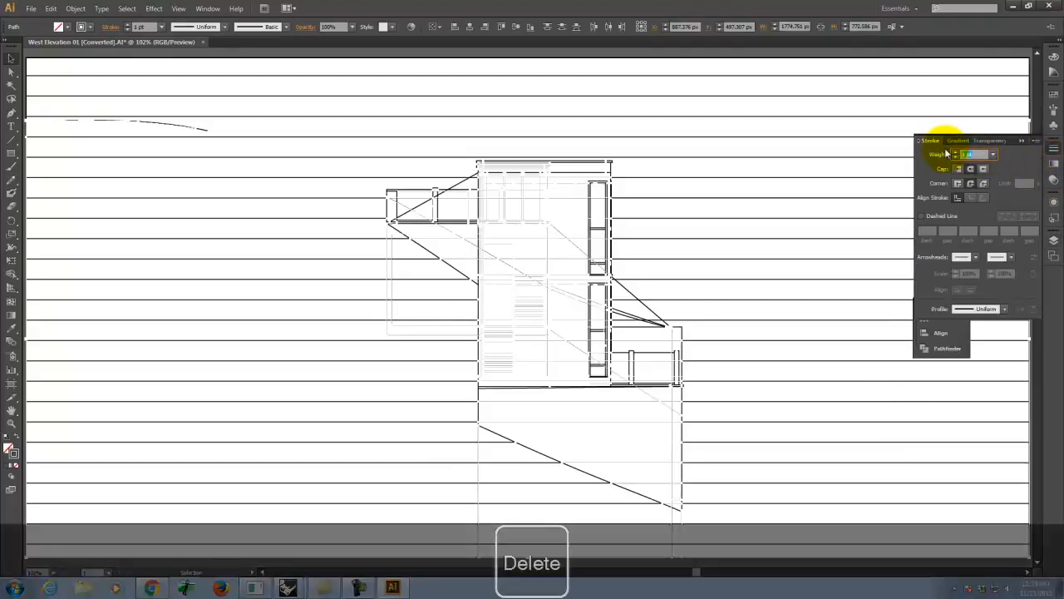
pyautogui.write('5')
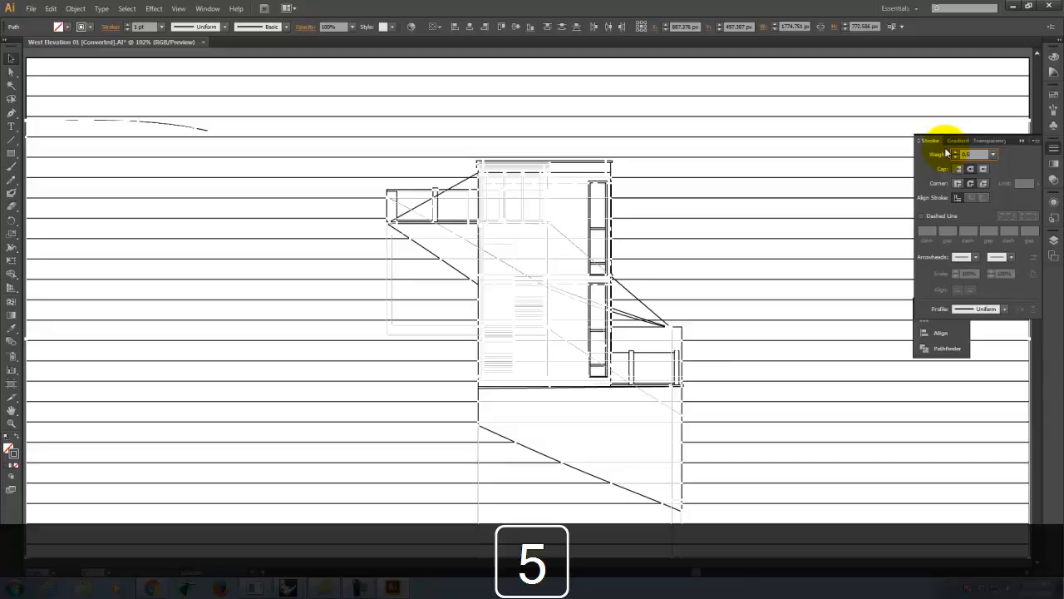
pyautogui.press('Tab')
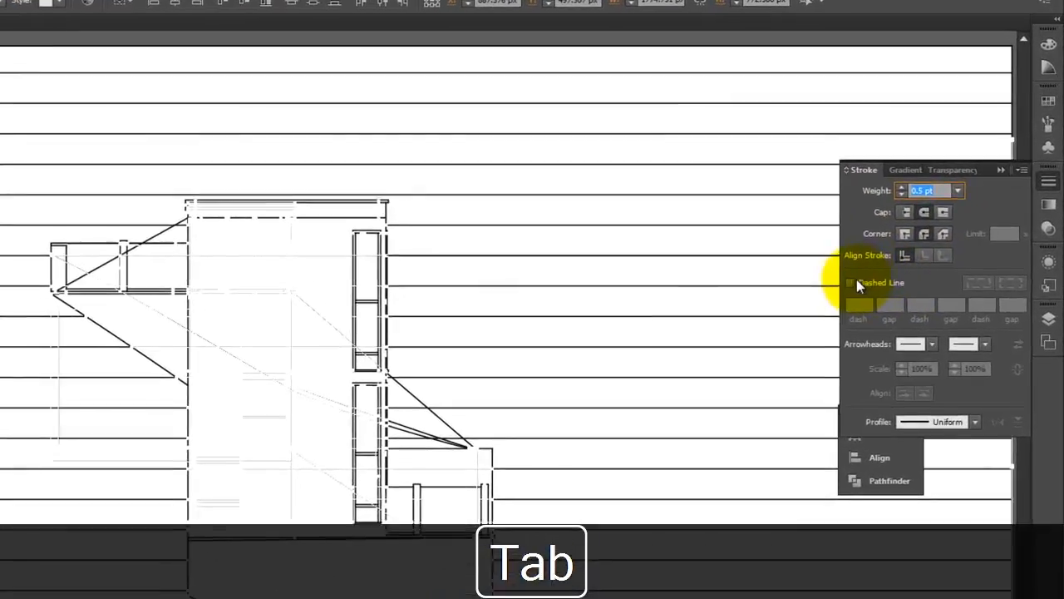
# Make the hidden lines dashed with a 4 pt dash and a 2 pt gap, and deselect them
pyautogui.click(920, 215)
pyautogui.click(848, 282)
pyautogui.write('4')
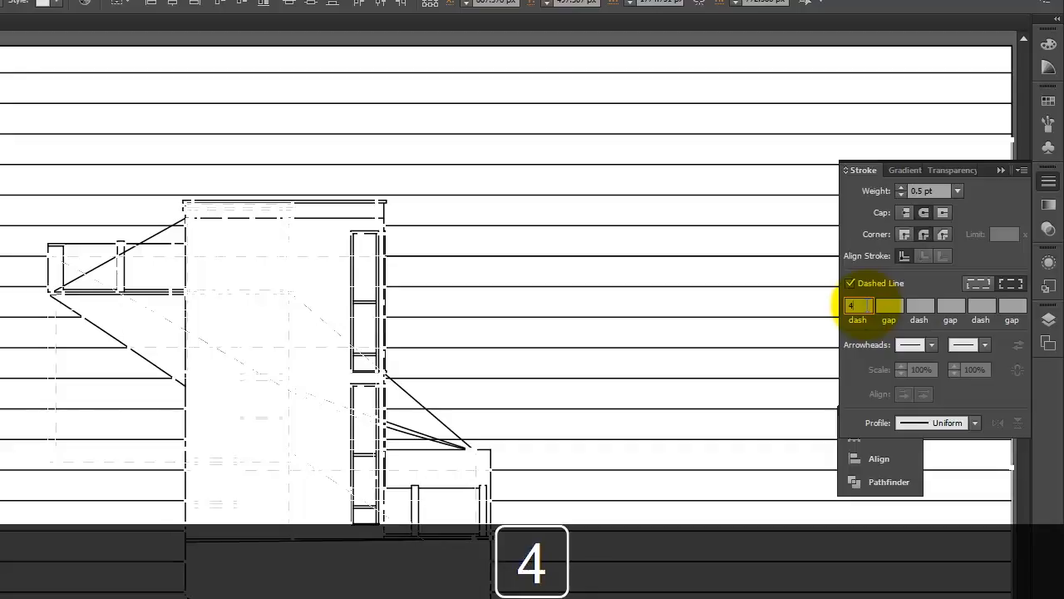
pyautogui.press('Tab')
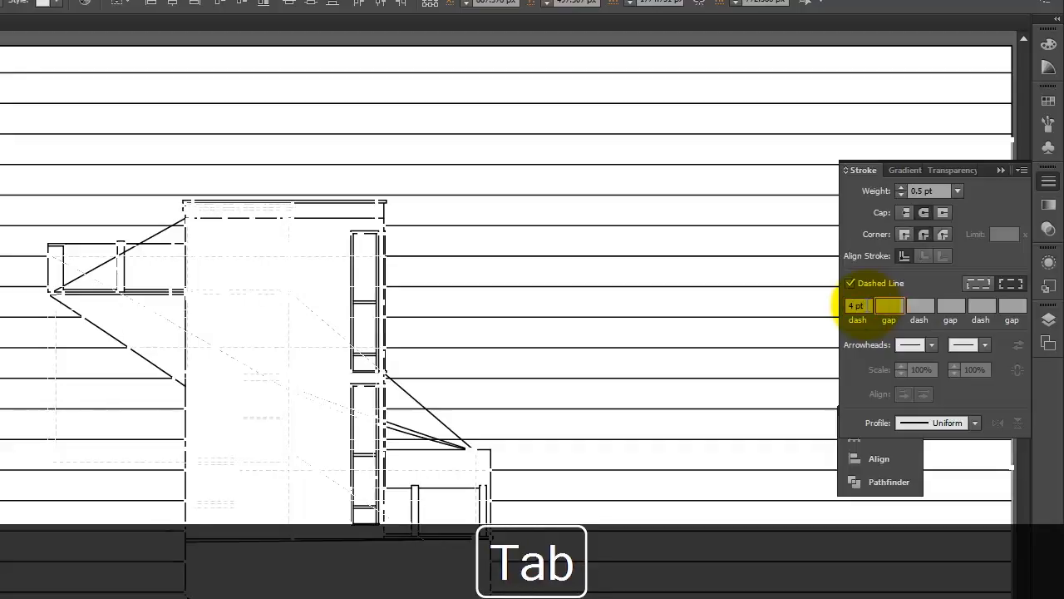
pyautogui.write('2pt')
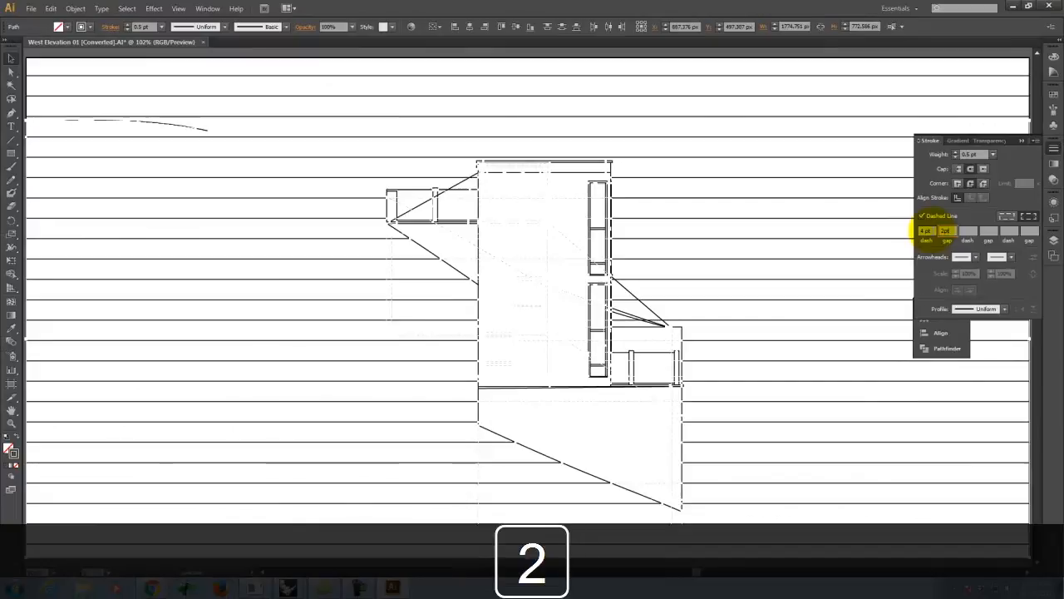
pyautogui.press('Tab')
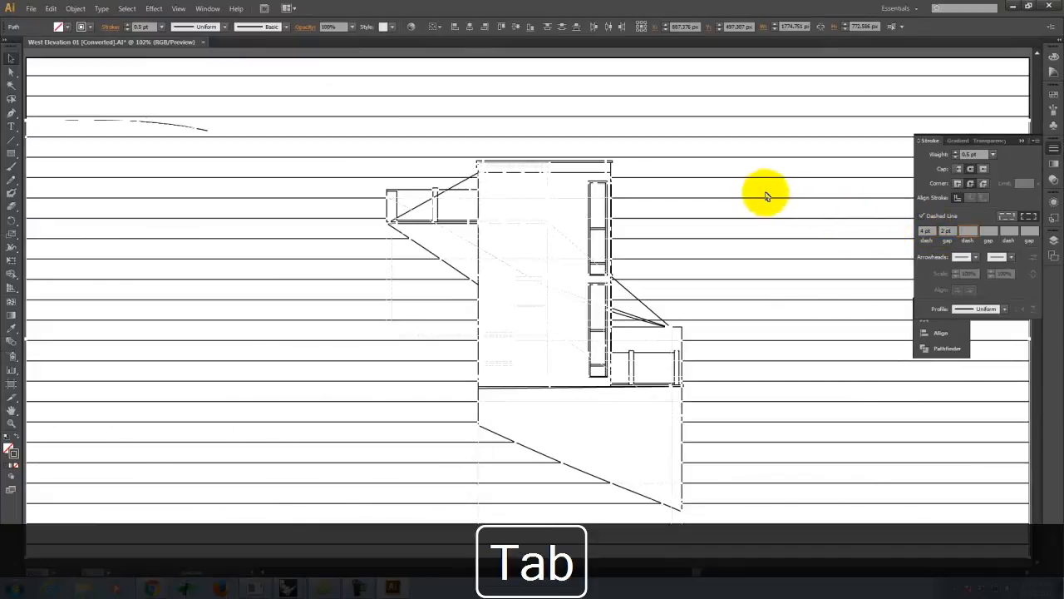
pyautogui.click(762, 210)
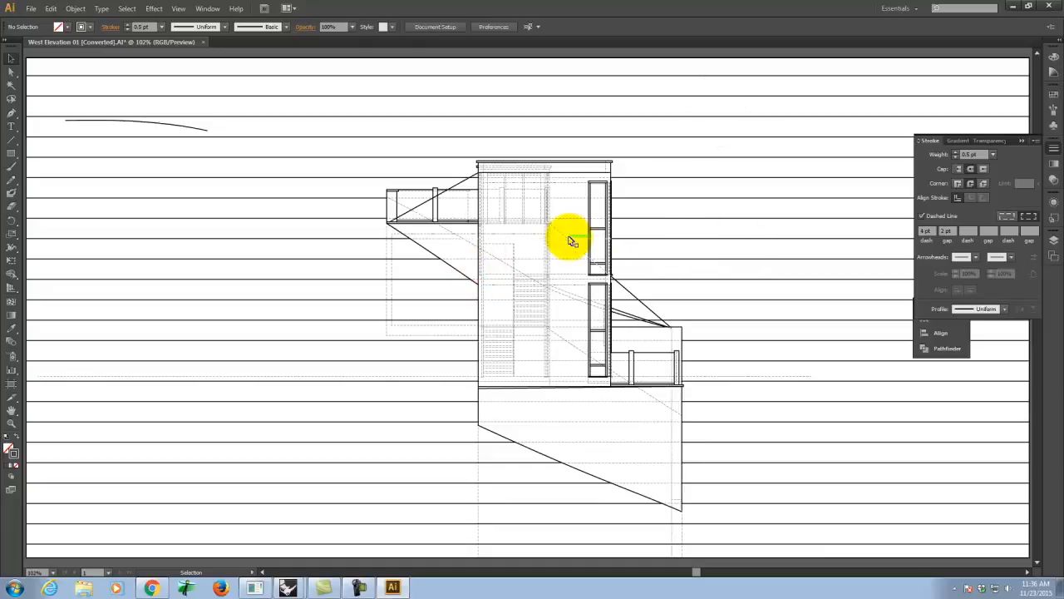
# Delete the solid diagonal line crossing the upper balcony and the steep solid diagonal above the lower balcony
pyautogui.hotkey('ctrl', '-')
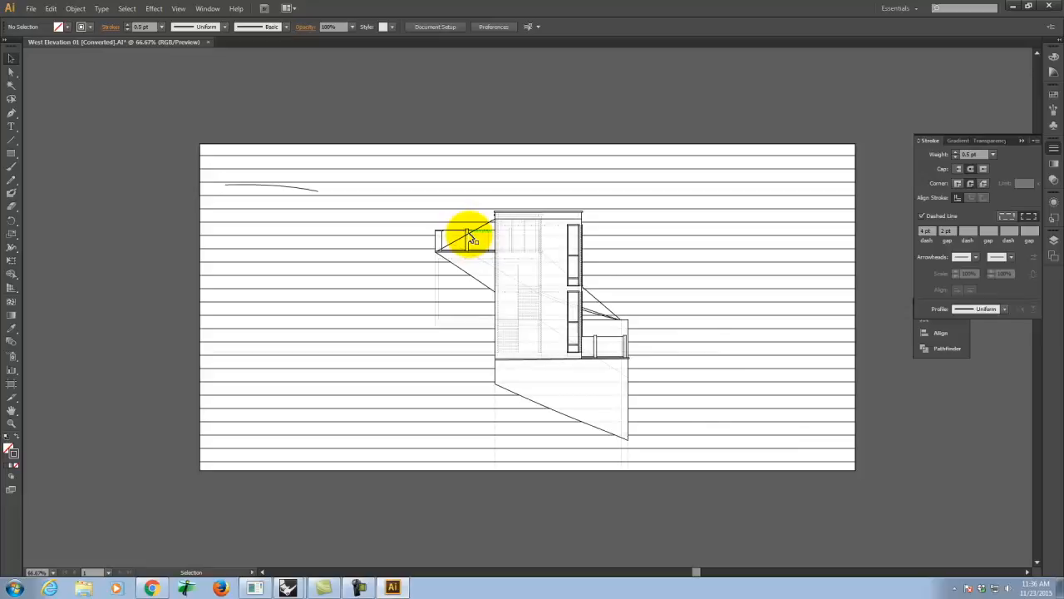
pyautogui.hotkey('ctrl', '=')
pyautogui.hotkey('ctrl', '=')
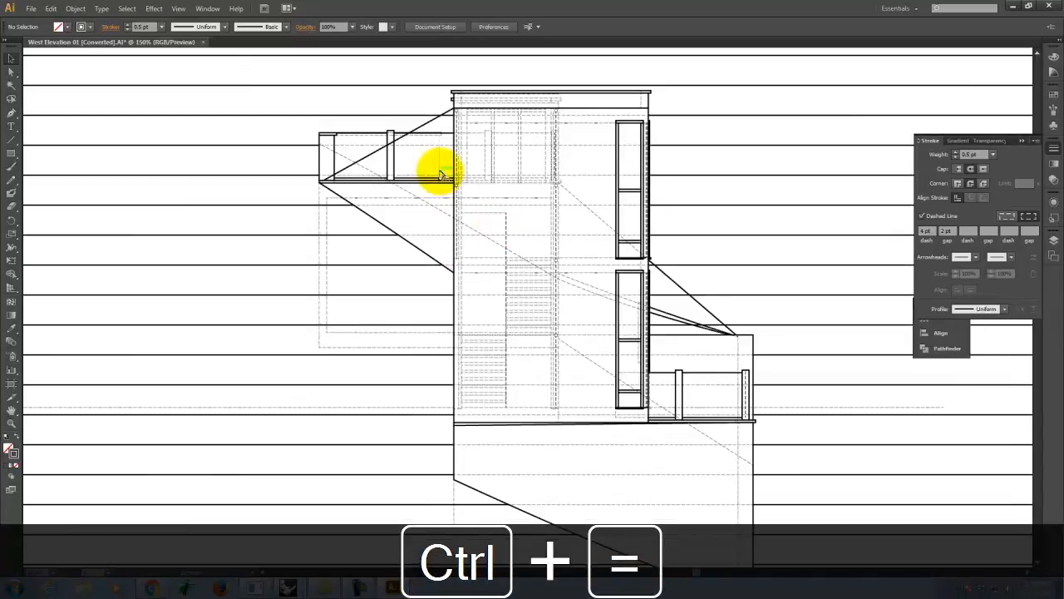
pyautogui.click(413, 131)
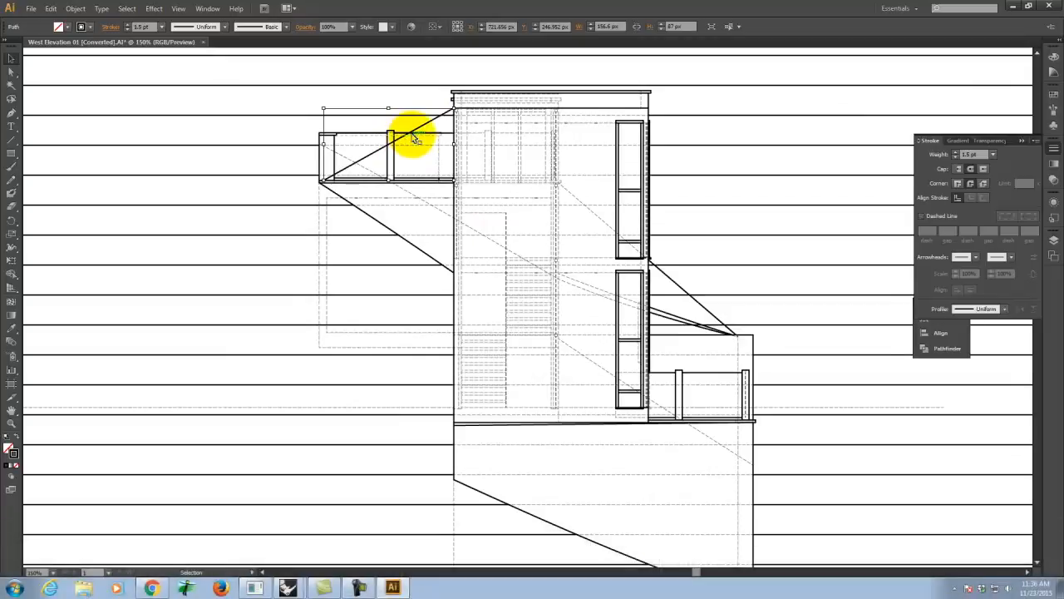
pyautogui.press('Delete')
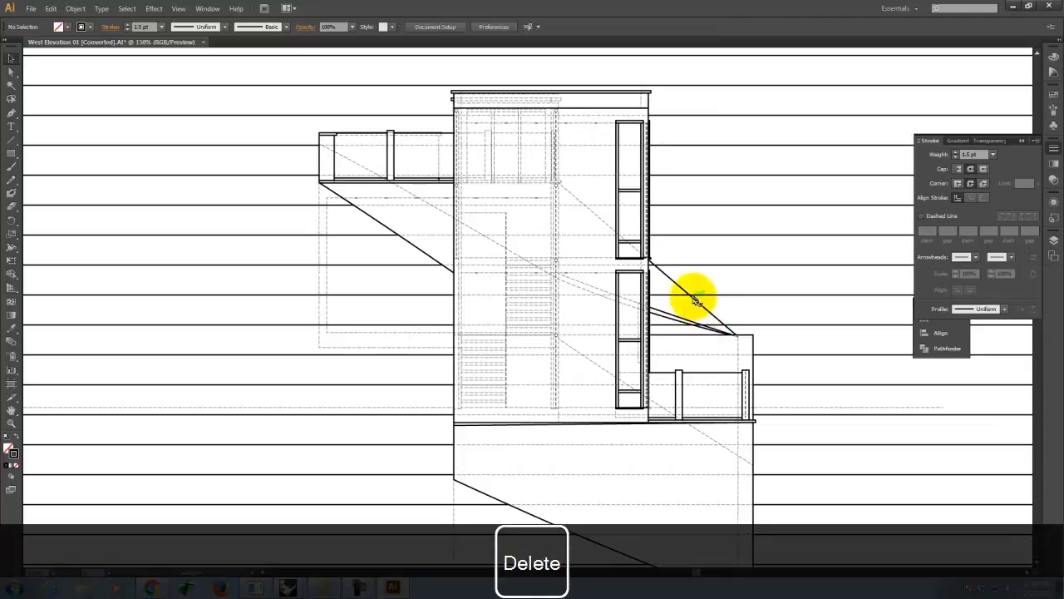
pyautogui.click(671, 278)
pyautogui.press('Delete')
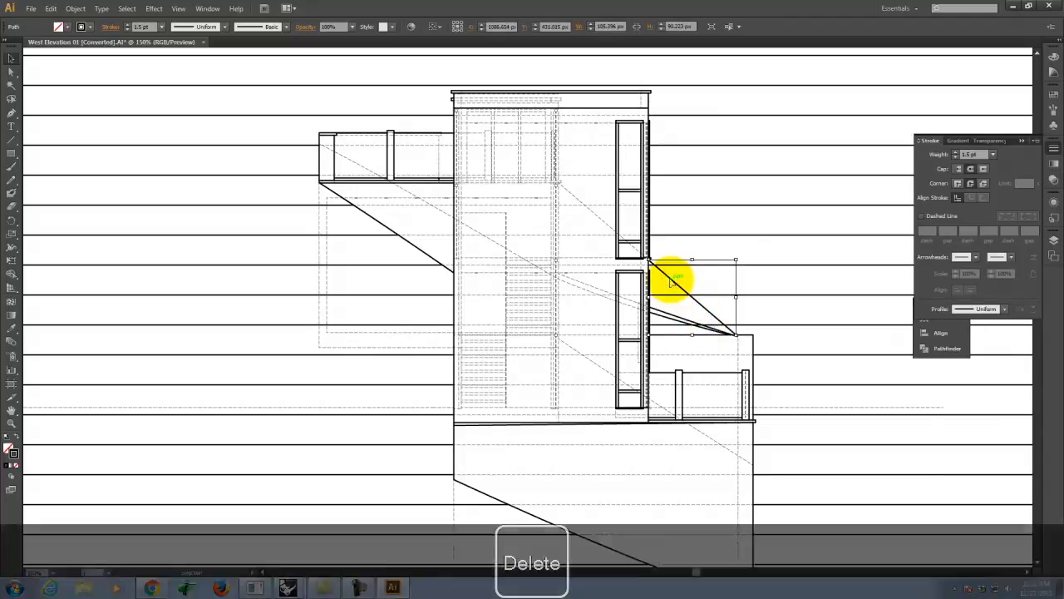
# Delete the dashed diagonals beside the upper window, across the upper balcony, and inside the tower down to the stairs
pyautogui.click(601, 218)
pyautogui.press('Delete')
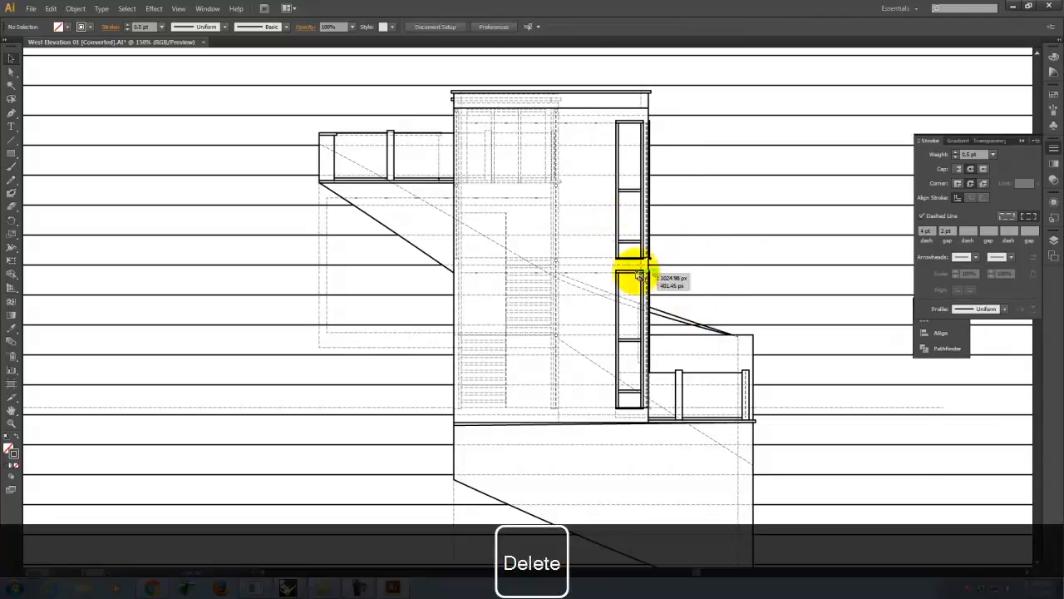
pyautogui.click(349, 158)
pyautogui.press('Delete')
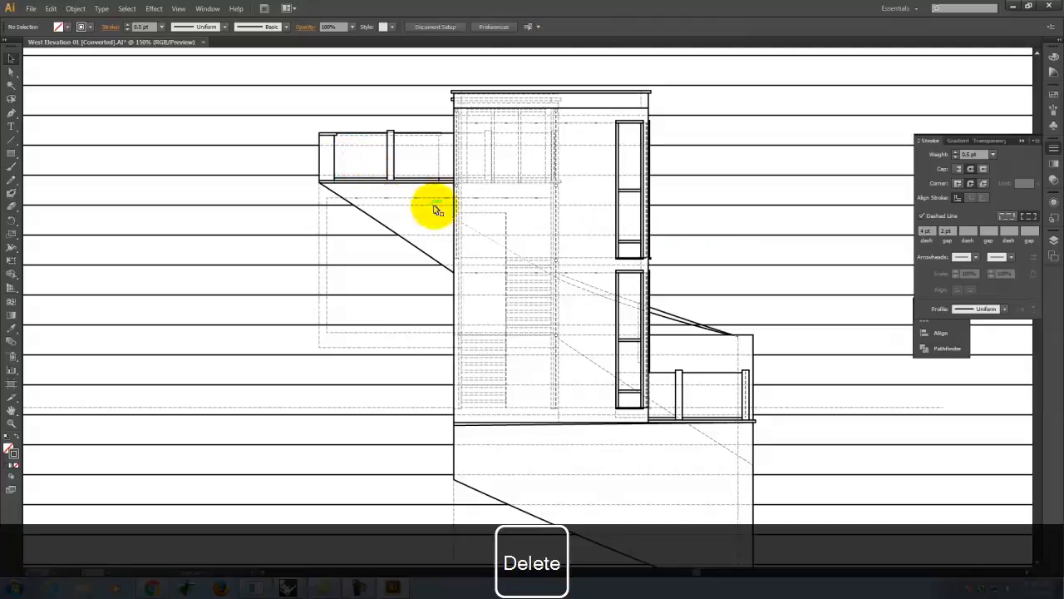
pyautogui.click(450, 218)
pyautogui.press('Delete')
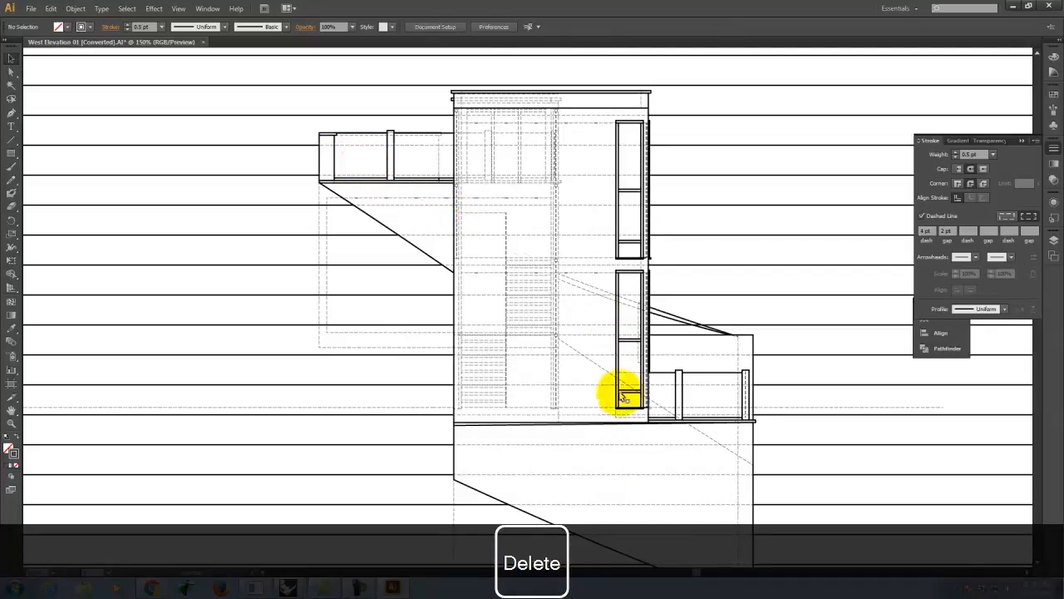
# Delete the dashed diagonals running from inside the tower past the lower window and down across the base
pyautogui.click(595, 364)
pyautogui.press('Delete')
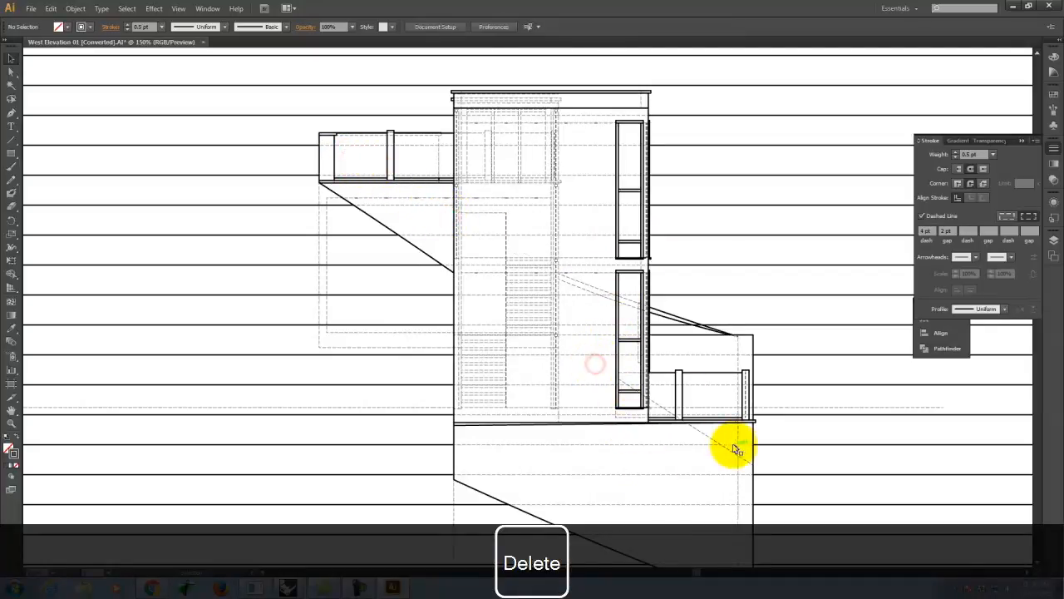
pyautogui.click(653, 404)
pyautogui.press('Delete')
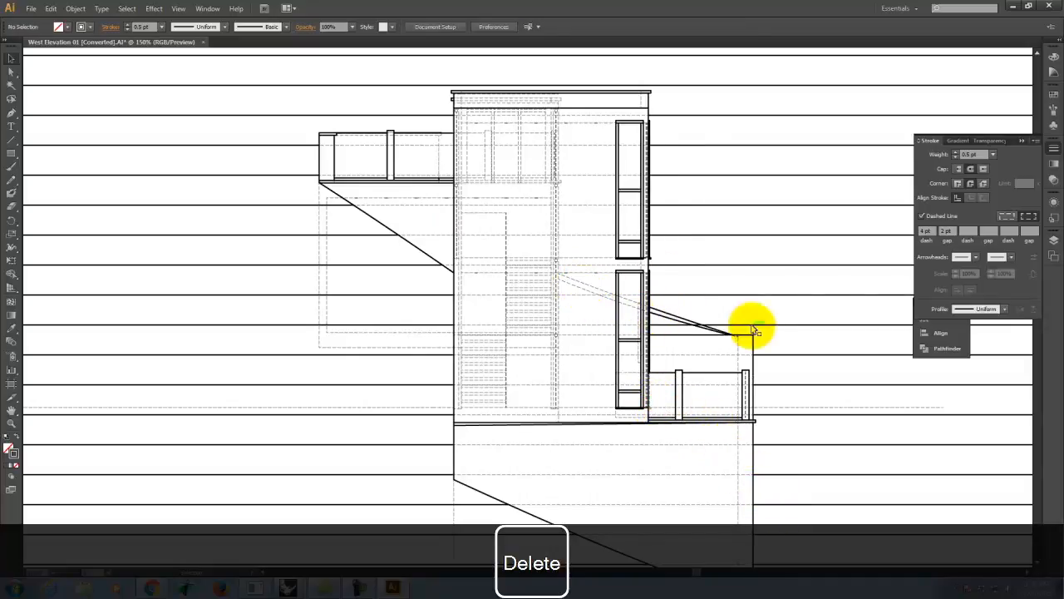
# Delete the solid diagonal line segments above the lower balcony, between the tower and the base's outer edge
pyautogui.click(717, 332)
pyautogui.press('Delete')
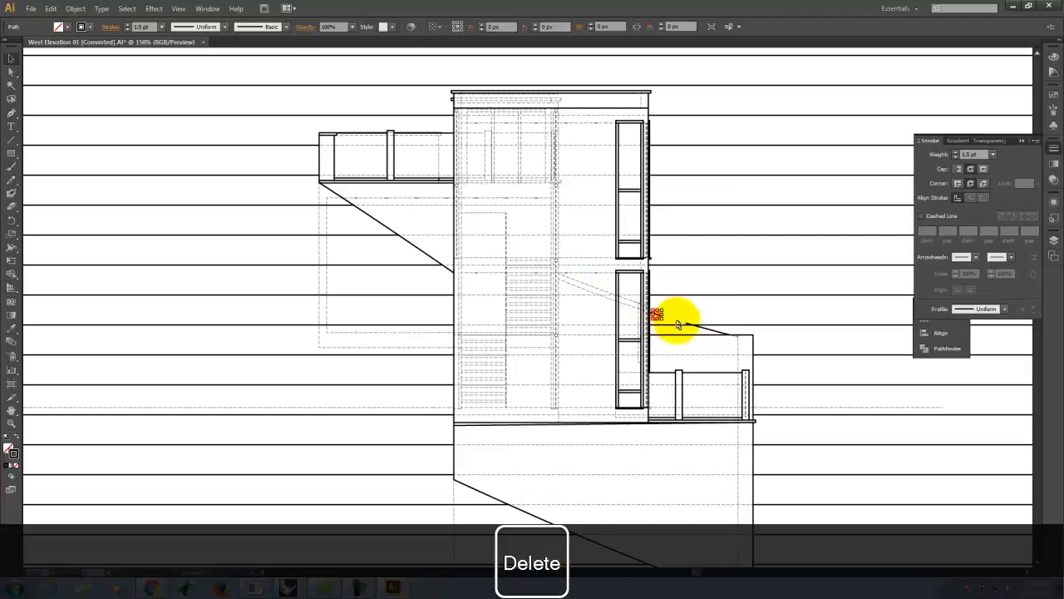
pyautogui.click(653, 317)
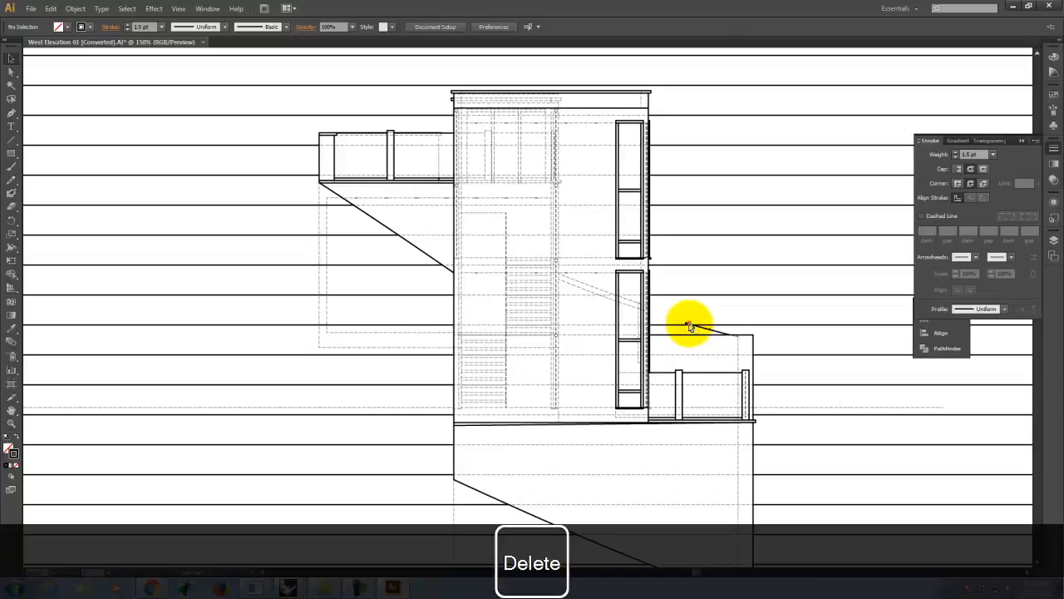
pyautogui.click(692, 328)
pyautogui.press('Delete')
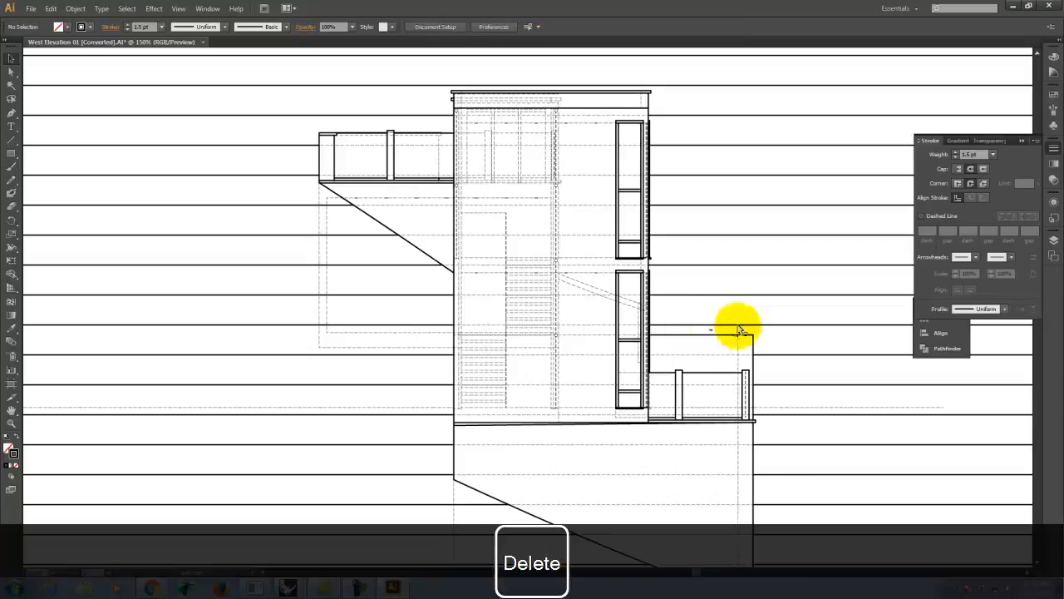
pyautogui.click(710, 329)
pyautogui.press('Delete')
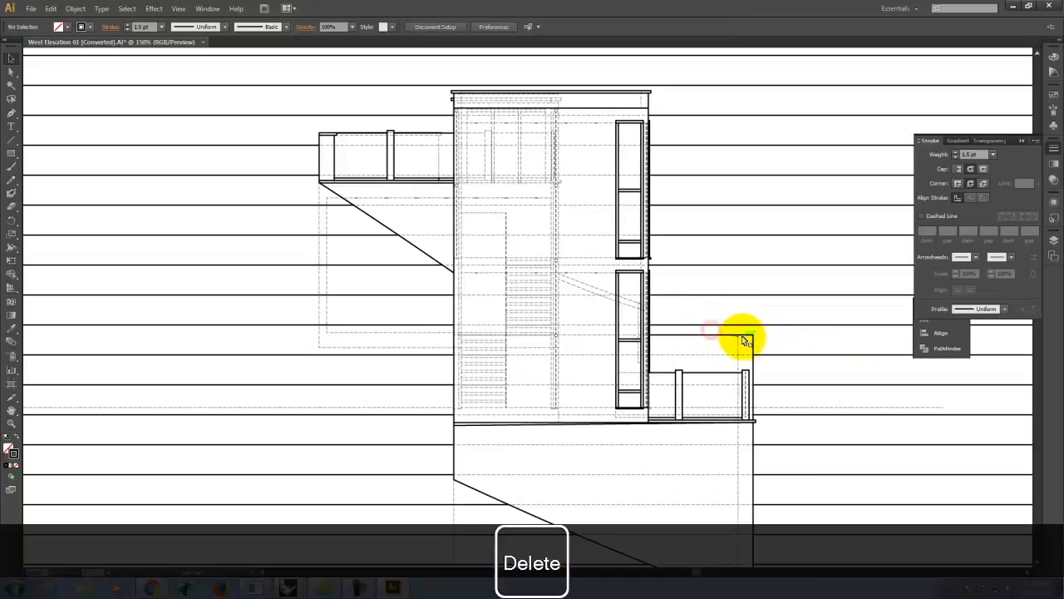
# Delete the pair of parallel dashed diagonals running from the stairs to the lower window
pyautogui.click(597, 289)
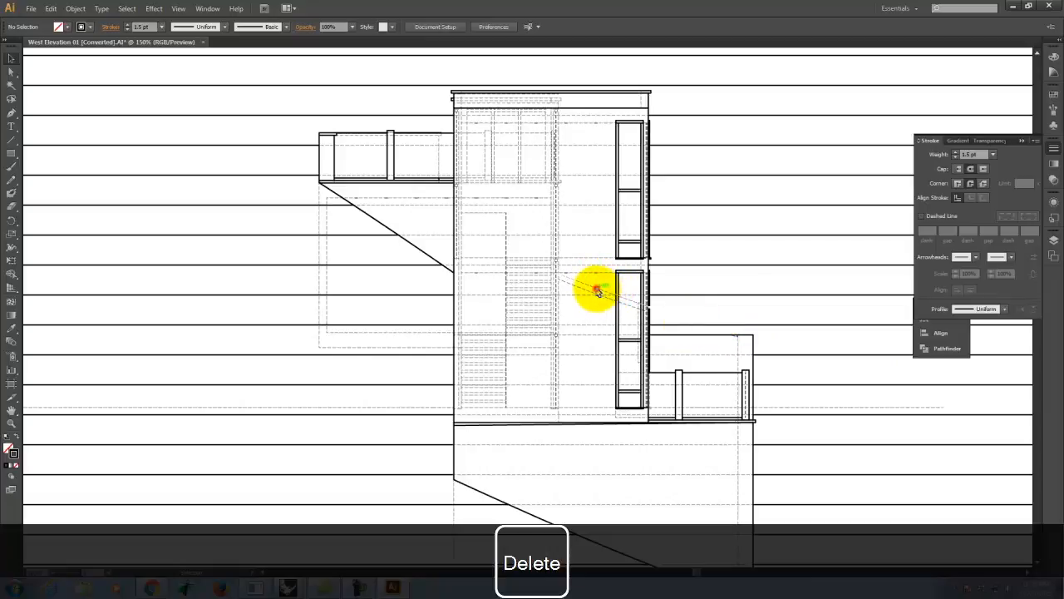
pyautogui.click(597, 290)
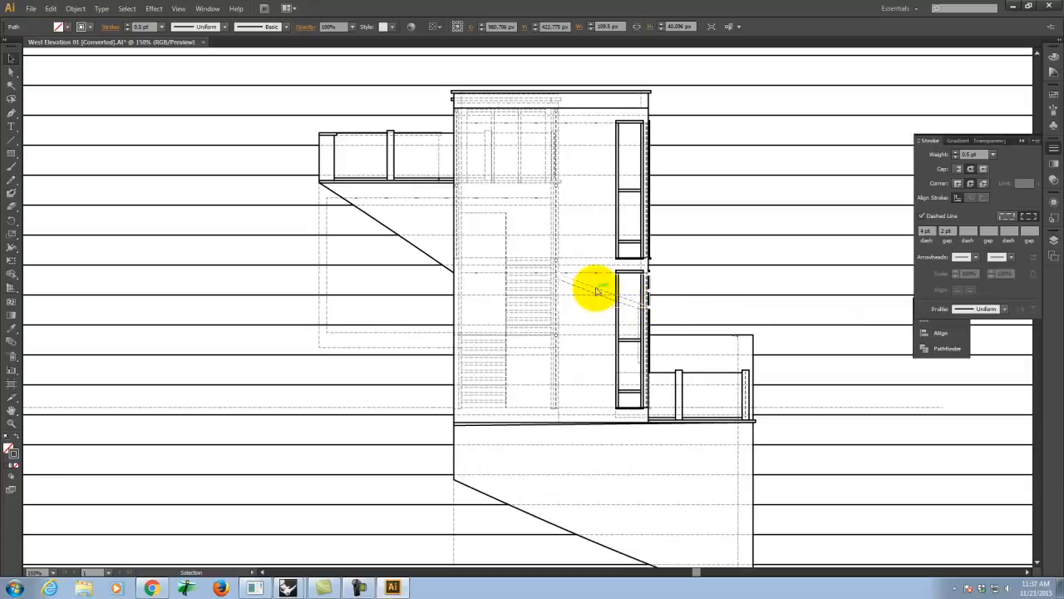
pyautogui.press('Delete')
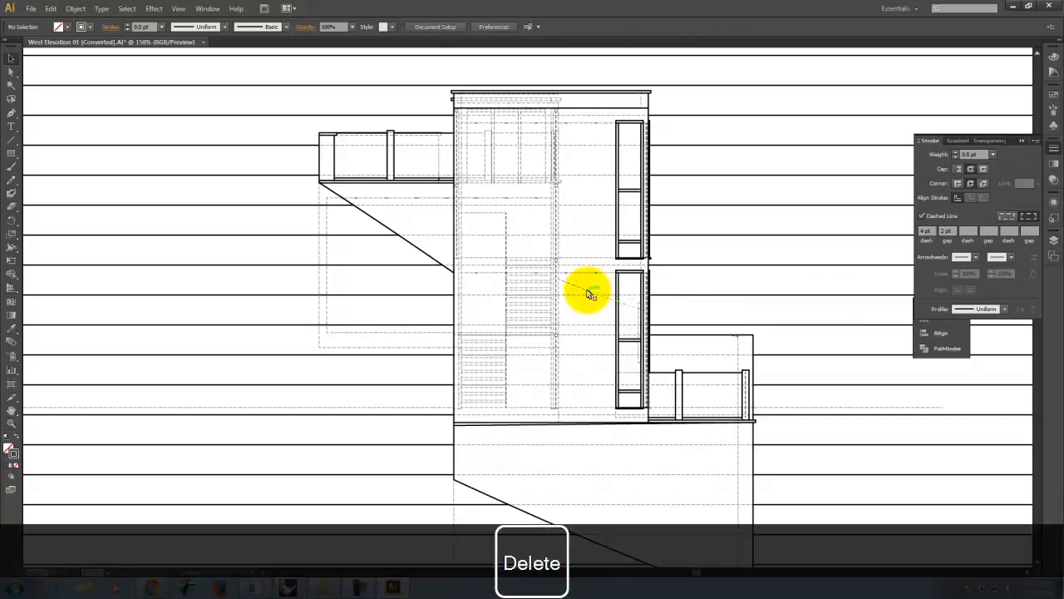
pyautogui.click(571, 287)
pyautogui.press('Delete')
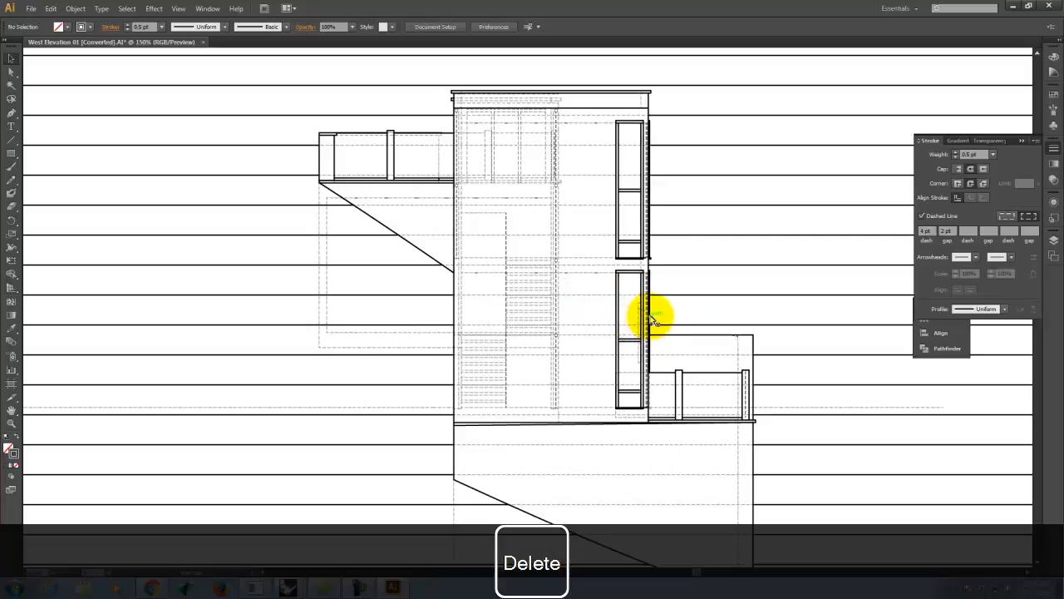
# Delete the short dashed diagonal fragment between the lower window frame and the tower's outer wall
pyautogui.hotkey('ctrl', '=')
pyautogui.hotkey('ctrl', '=')
pyautogui.hotkey('ctrl', '=')
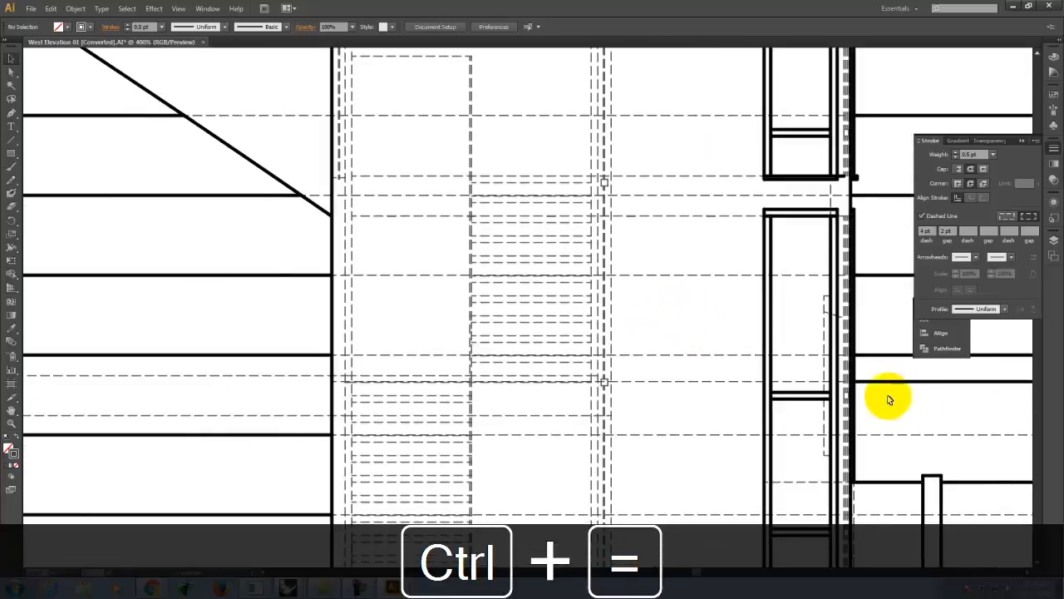
pyautogui.click(841, 320)
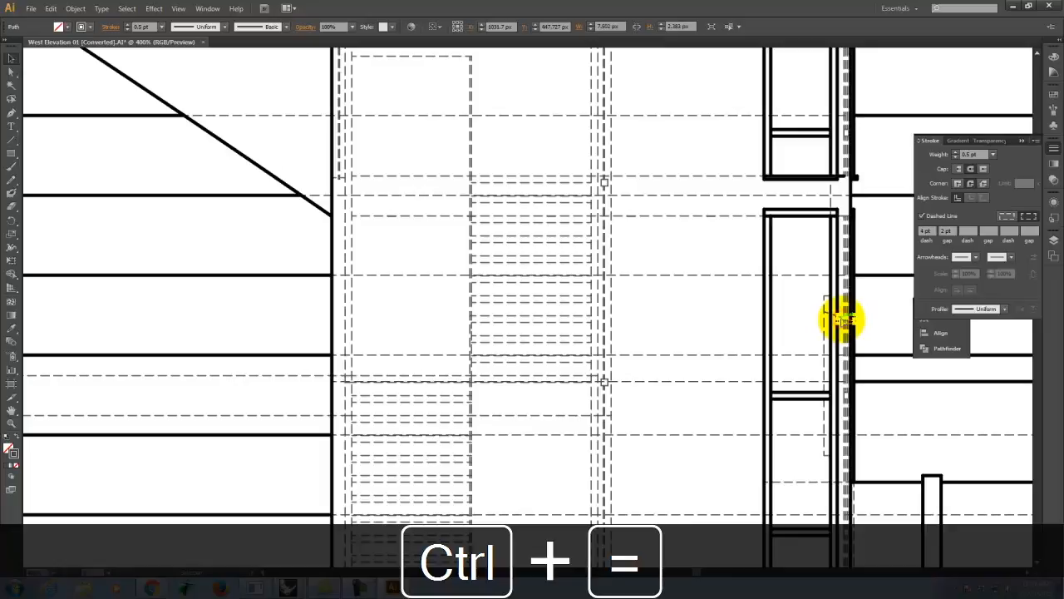
pyautogui.press('Delete')
pyautogui.click(831, 318)
pyautogui.press('Delete')
pyautogui.hotkey('ctrl', 'z')
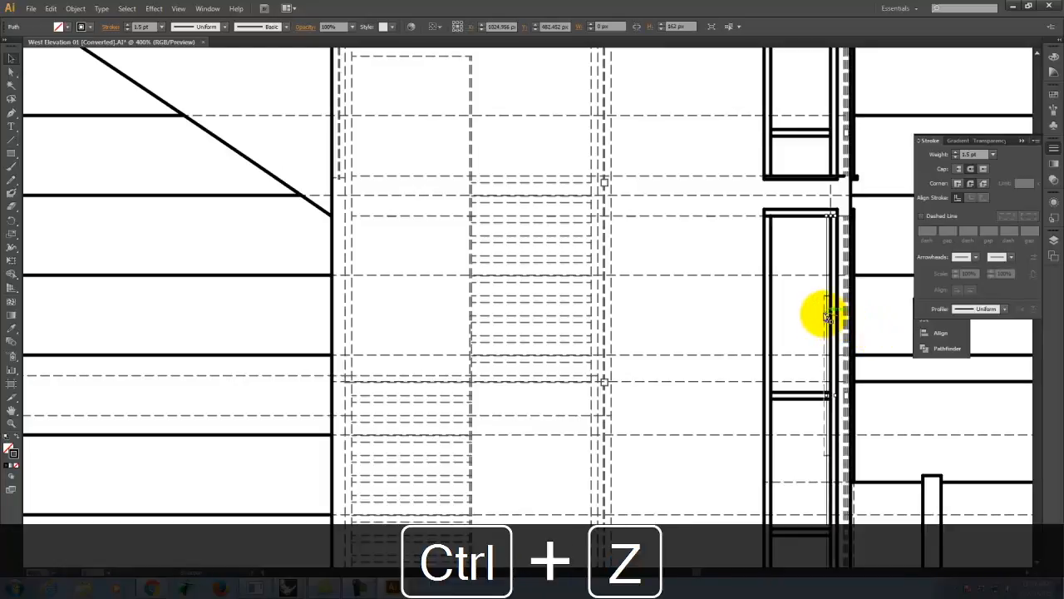
# Delete the remaining dashed diagonal fragment over the lower window's frame, keeping the frame and dashed vertical line
pyautogui.click(828, 314)
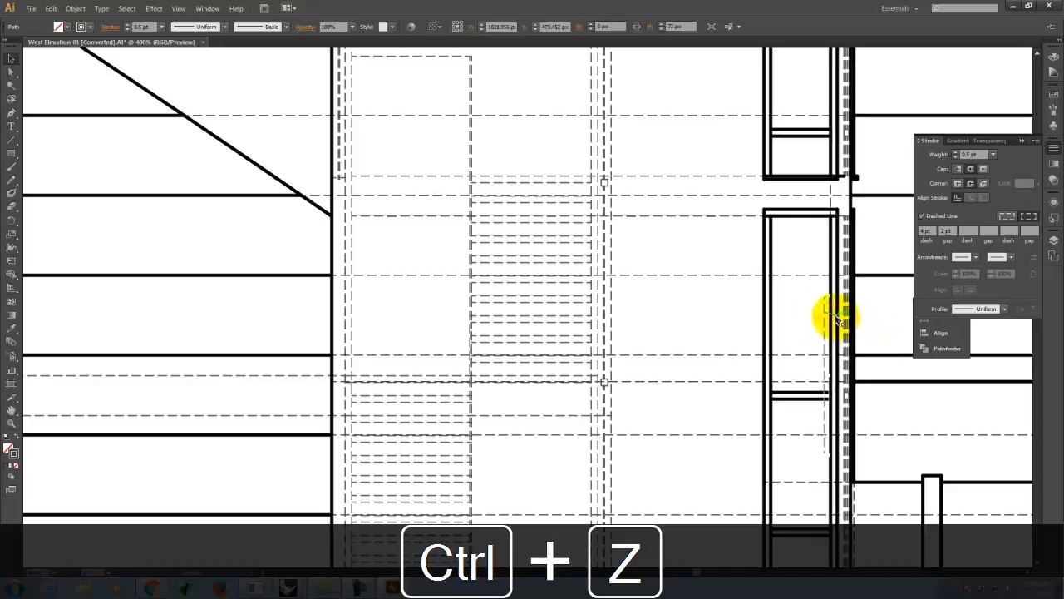
pyautogui.press('Delete')
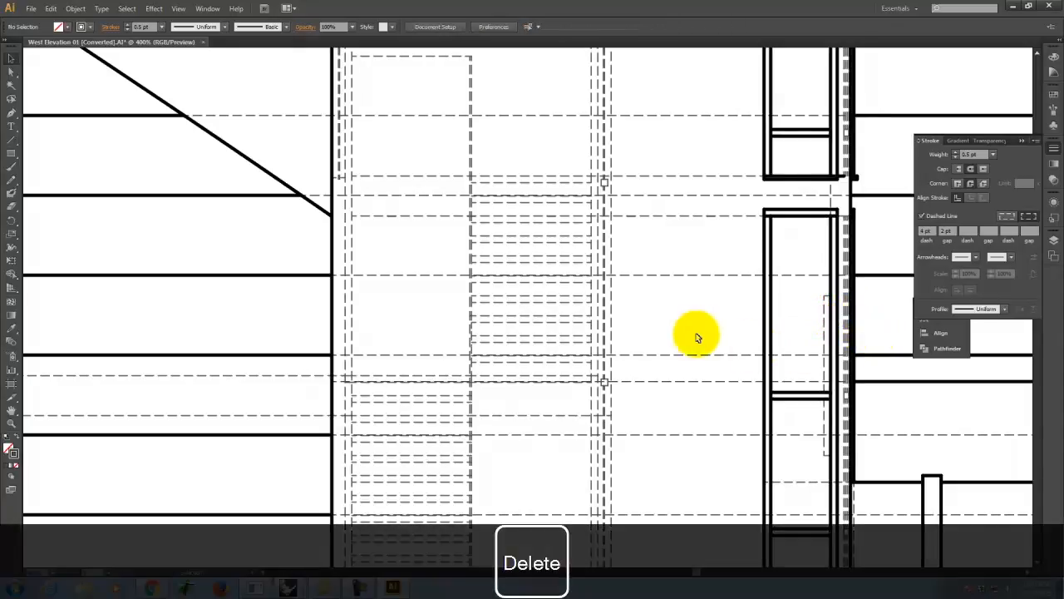
pyautogui.hotkey('ctrl', '0')
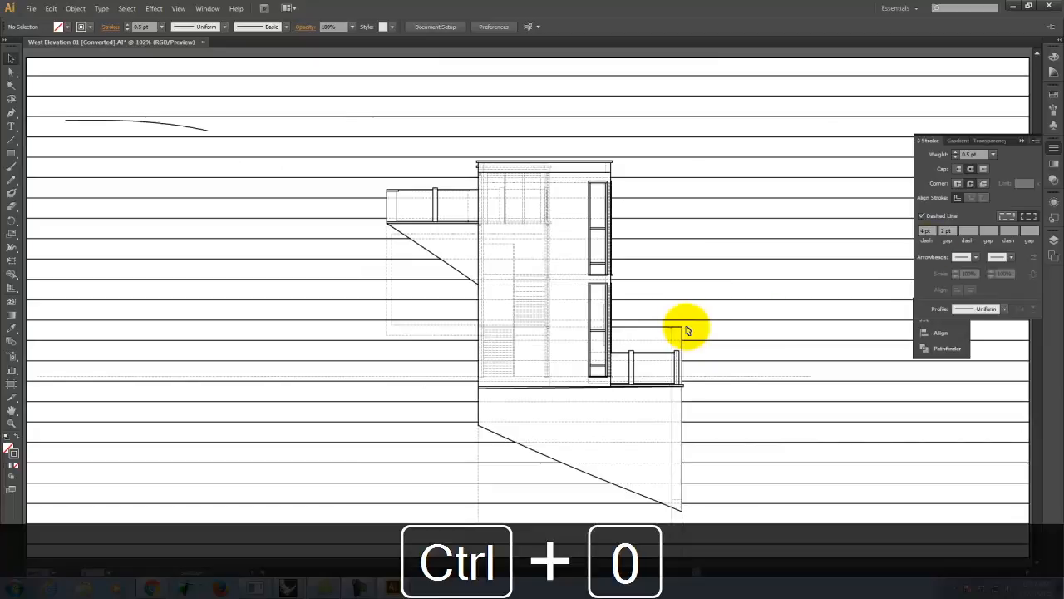
# Delete the stray solid and dashed curve segments in the open area beyond the upper balcony
pyautogui.click(155, 124)
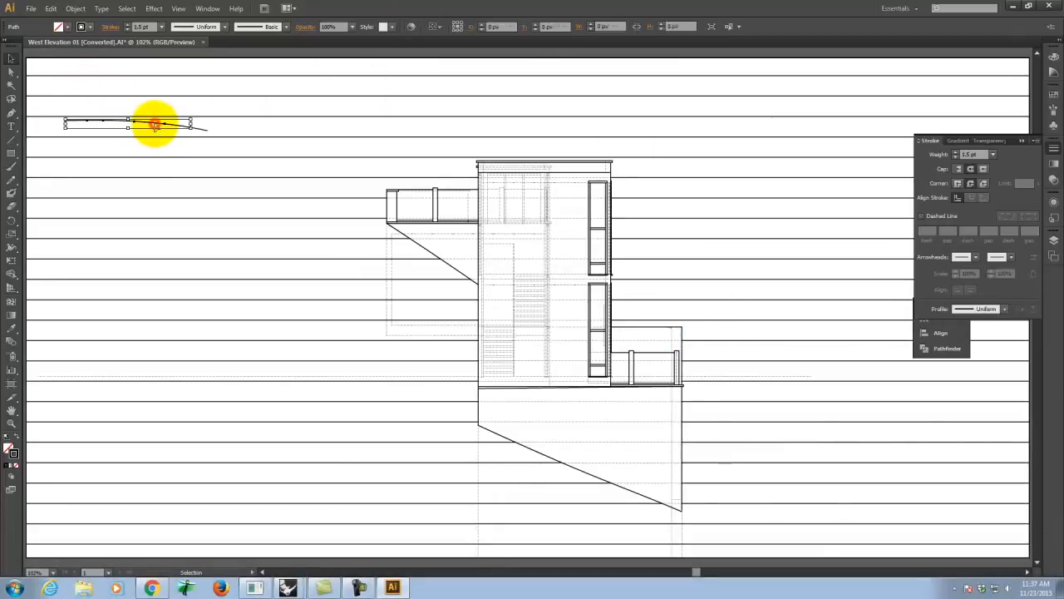
pyautogui.press('Delete')
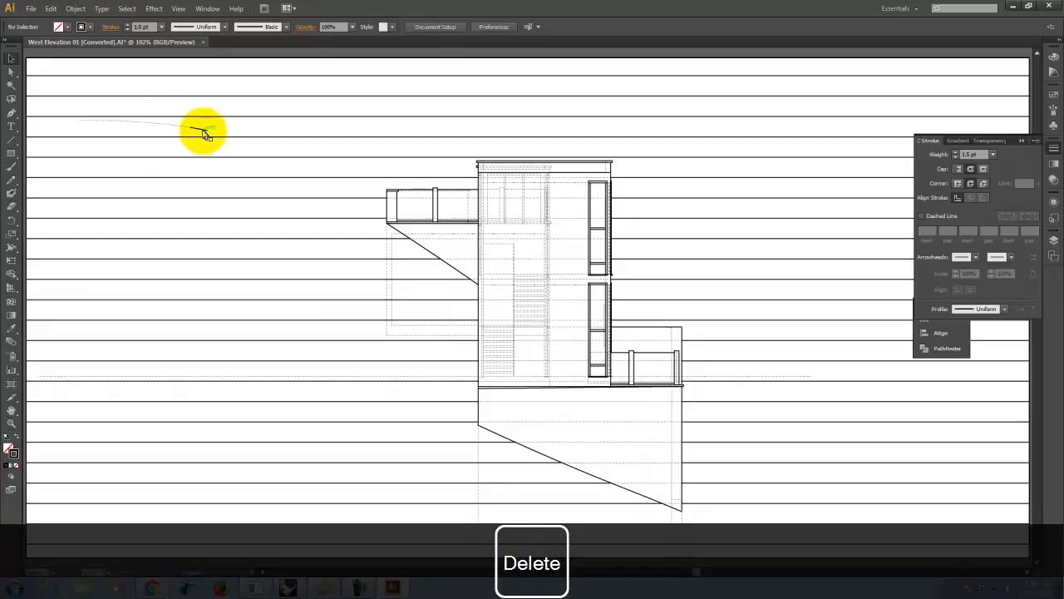
pyautogui.click(158, 124)
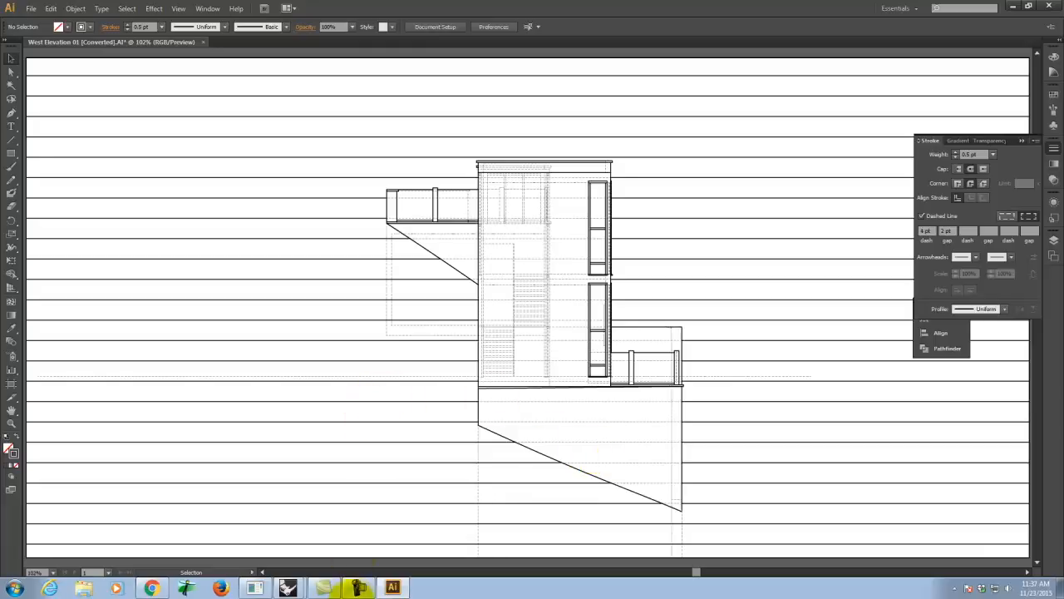
# Switch to Rhino, show the West Elevation view with nothing selected, and turn off the Make2D layer
pyautogui.click(288, 588)
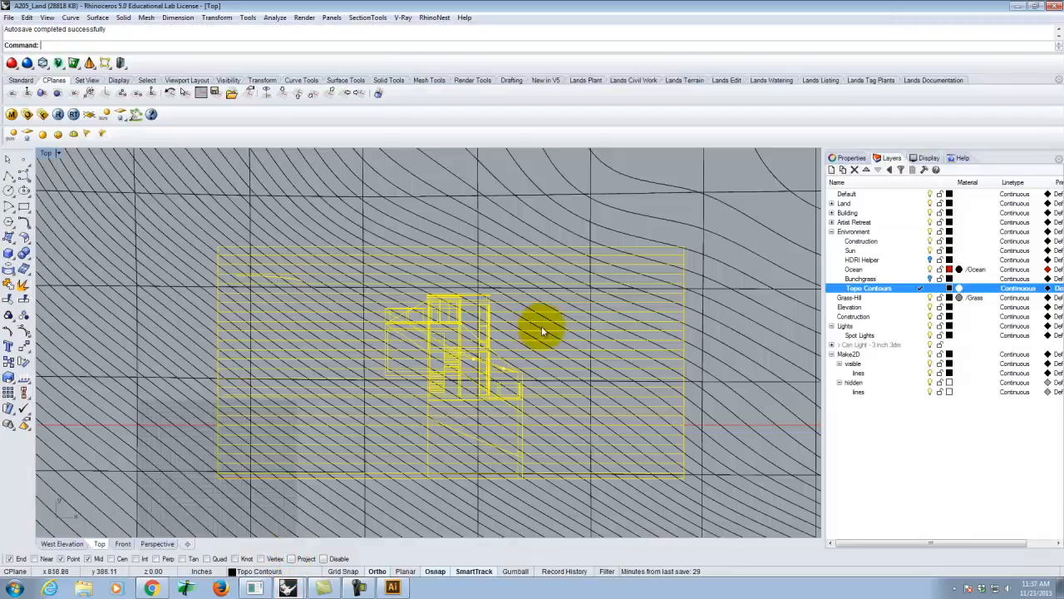
pyautogui.doubleClick(48, 155)
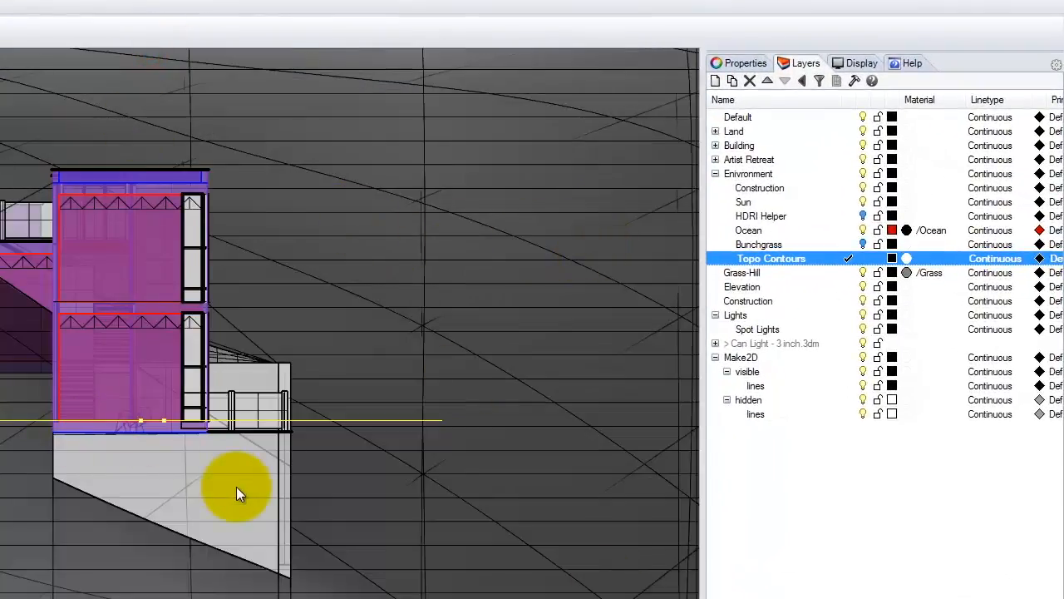
pyautogui.click(834, 472)
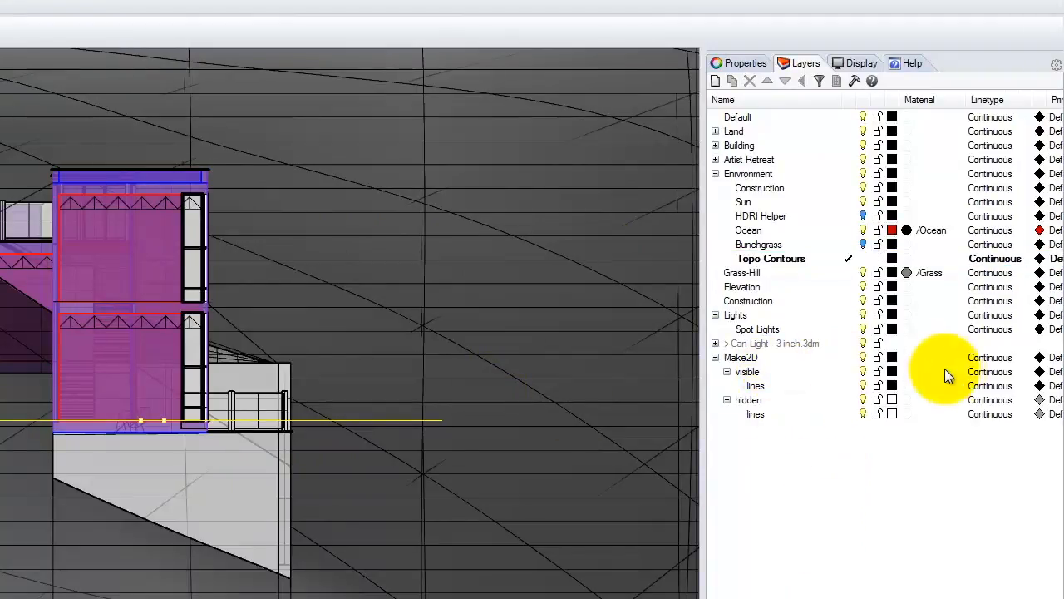
pyautogui.click(863, 359)
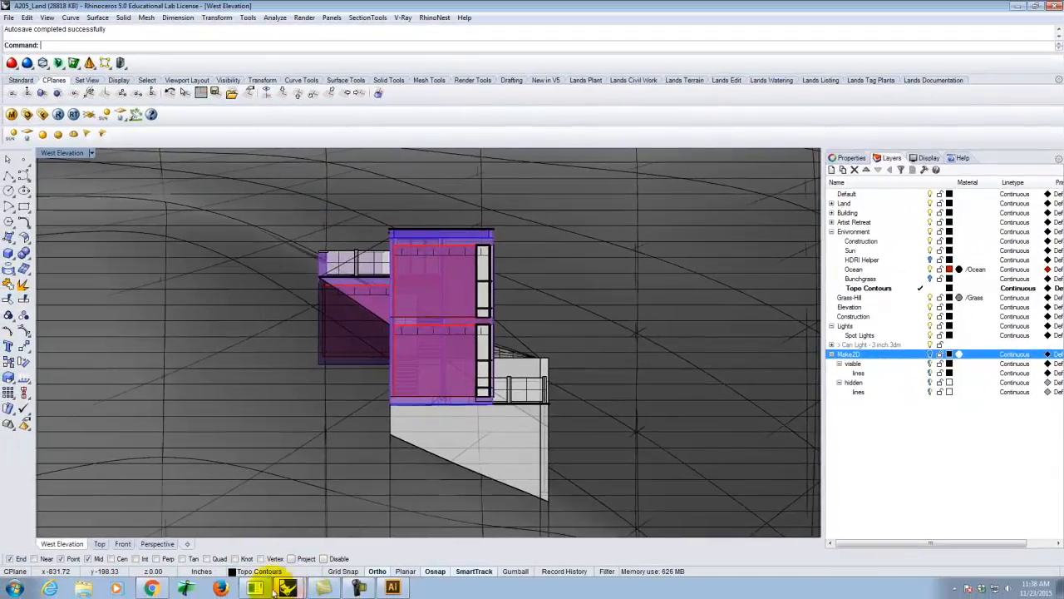
# Switch to Chrome and review the Assembly 10.8 tutorial steps to locate the clay rendering instruction
pyautogui.click(151, 588)
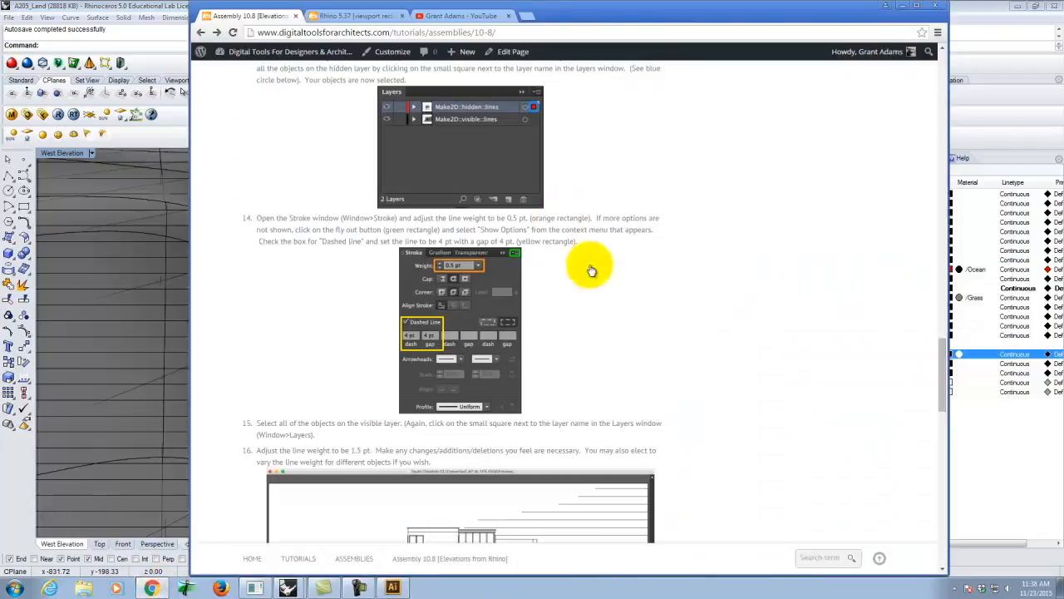
pyautogui.scroll(-10, 677, 311)
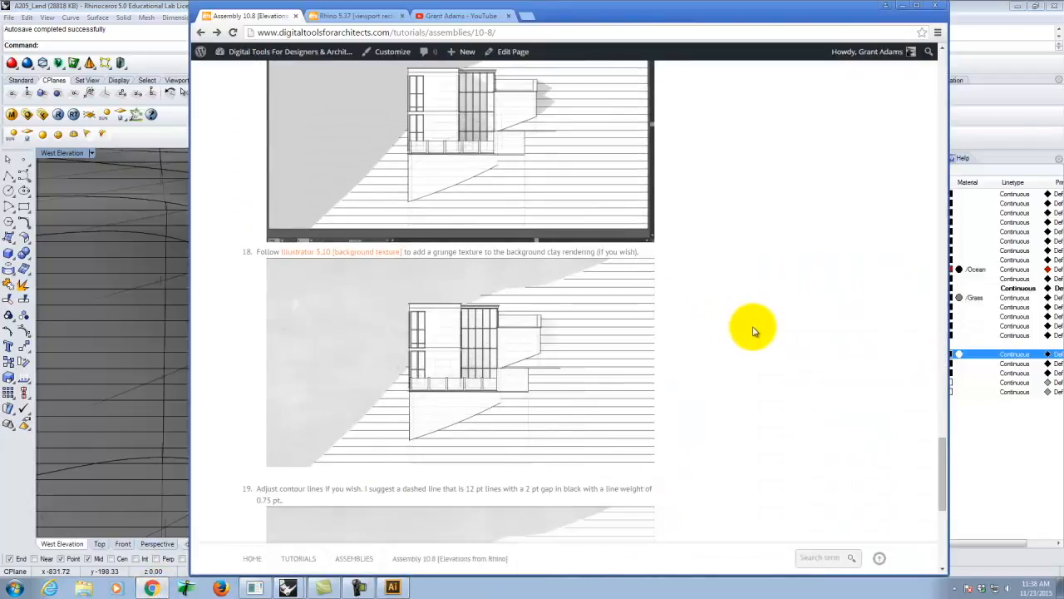
pyautogui.scroll(8, 755, 331)
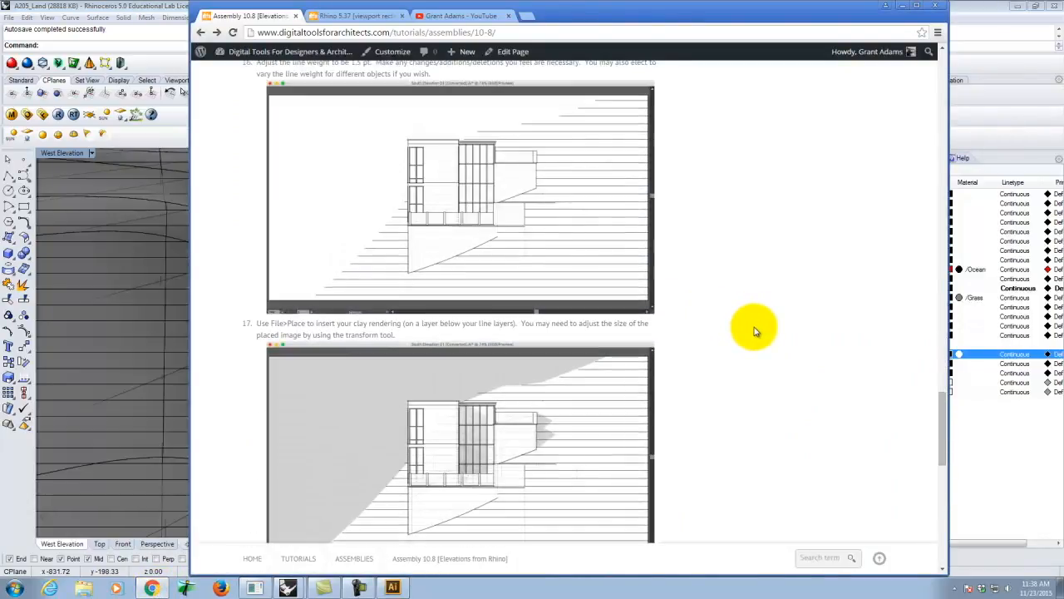
pyautogui.scroll(10, 755, 330)
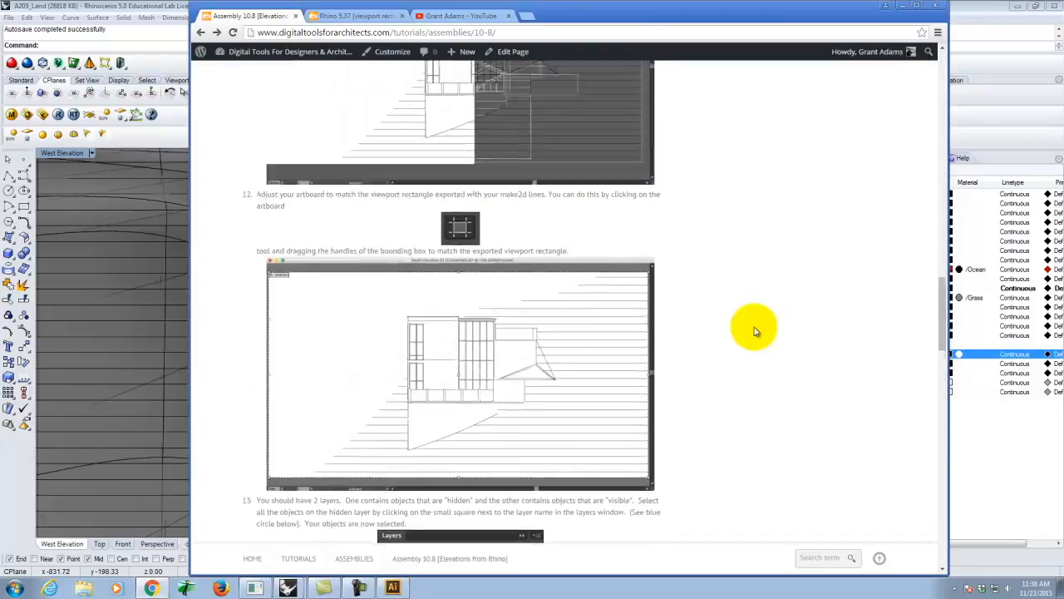
pyautogui.scroll(10, 755, 331)
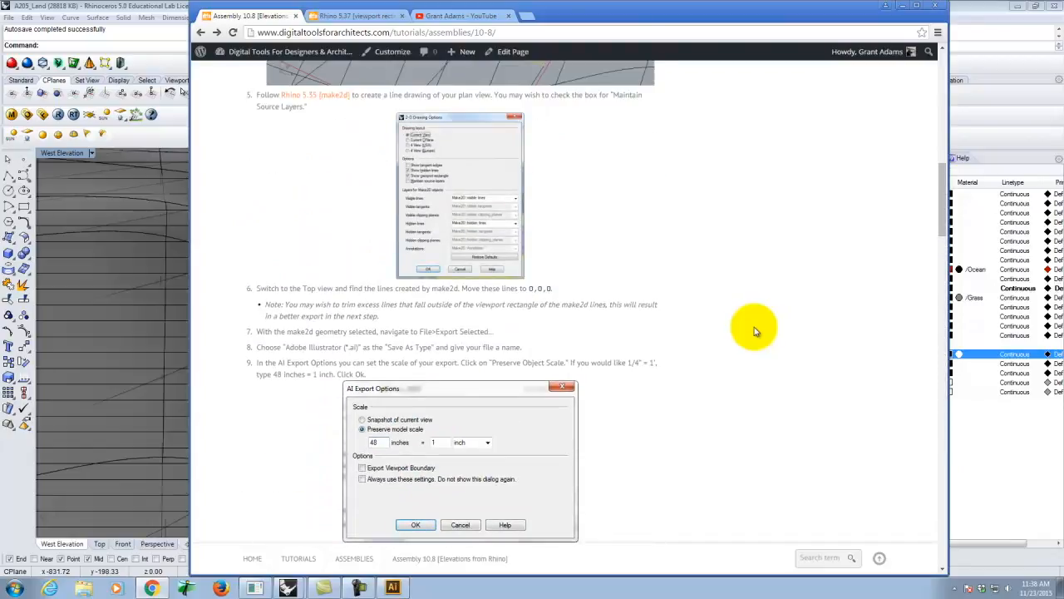
pyautogui.scroll(-5, 754, 331)
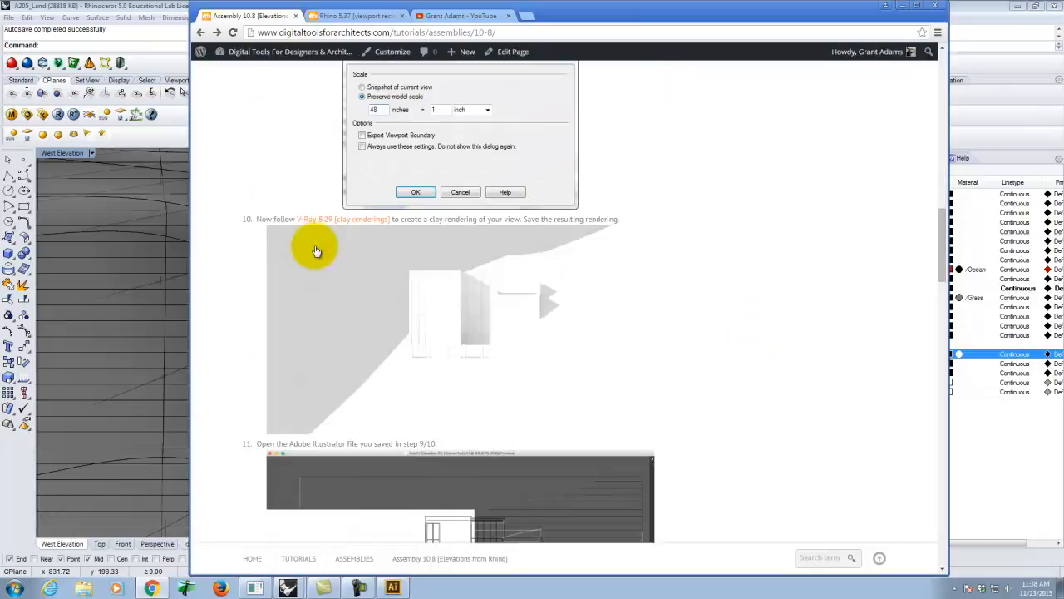
# Read the V-Ray 8.29 [clay renderings] tutorial in a new browser tab, and return to Rhino
pyautogui.click(331, 223)
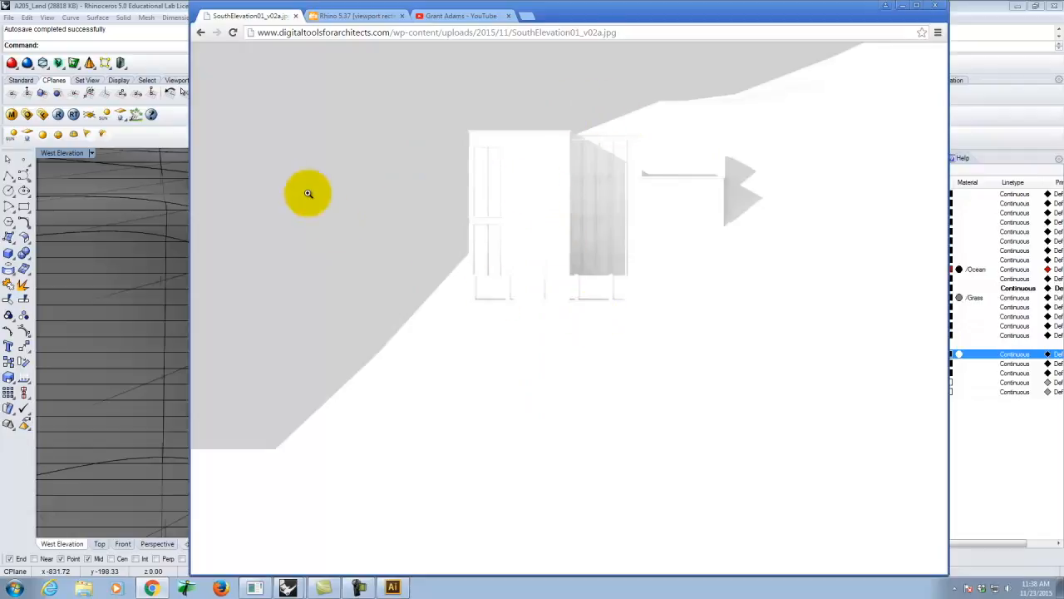
pyautogui.click(198, 34)
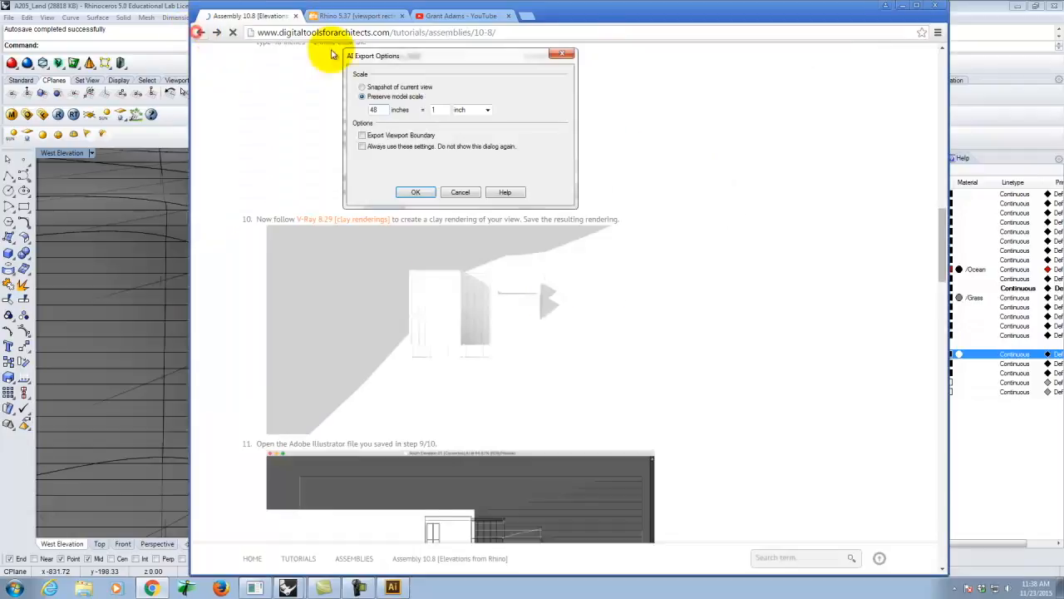
pyautogui.rightClick(360, 224)
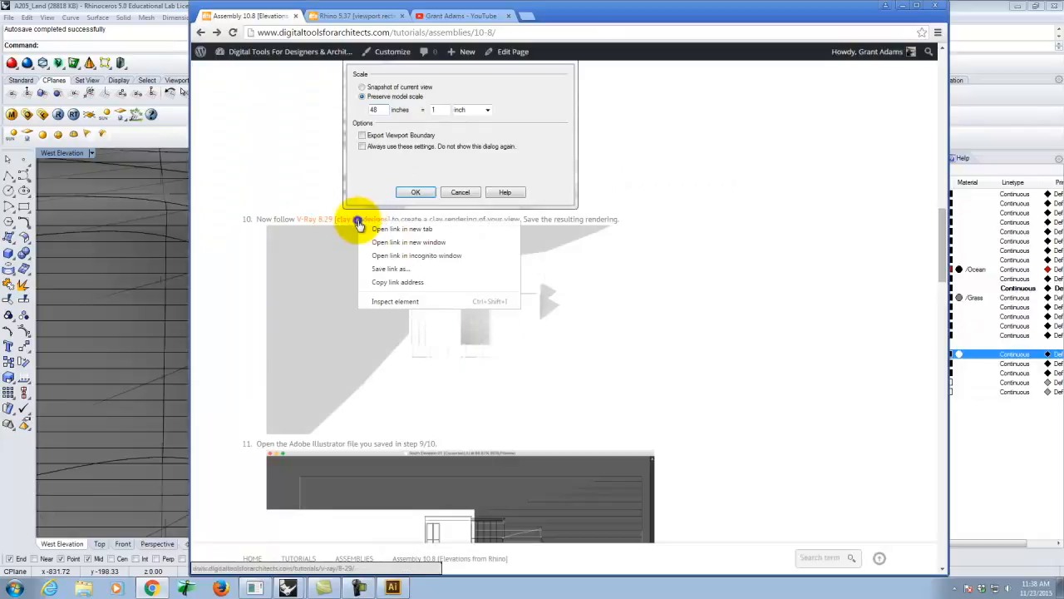
pyautogui.click(374, 229)
pyautogui.click(486, 16)
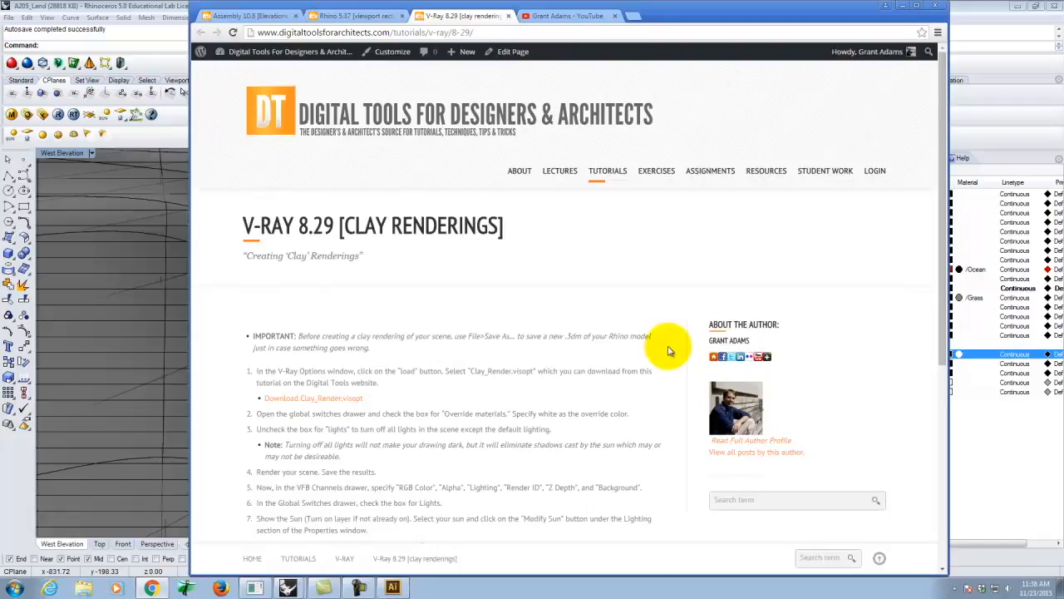
pyautogui.scroll(-2, 667, 350)
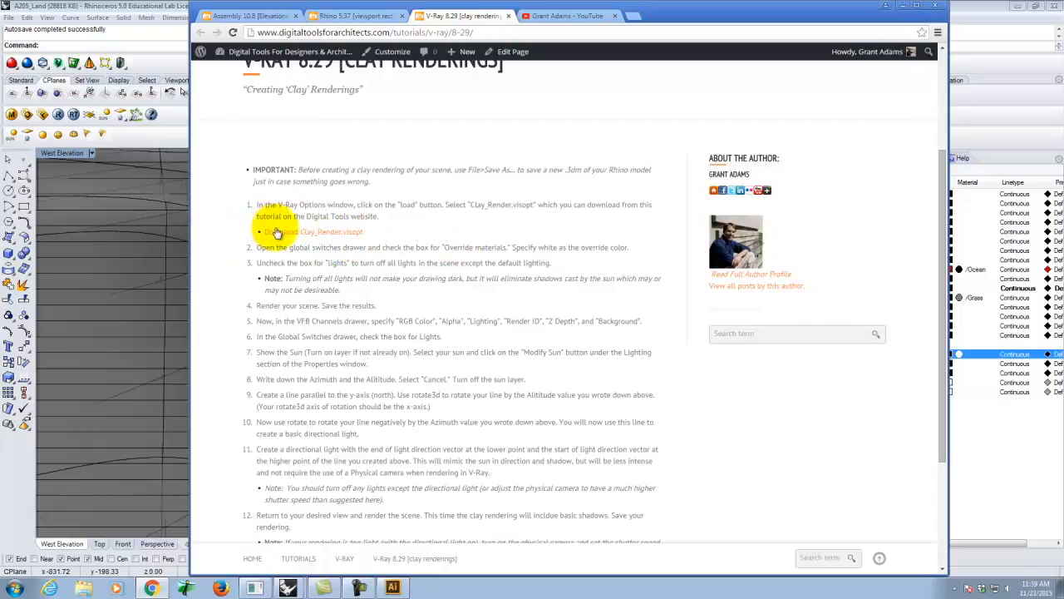
pyautogui.click(142, 6)
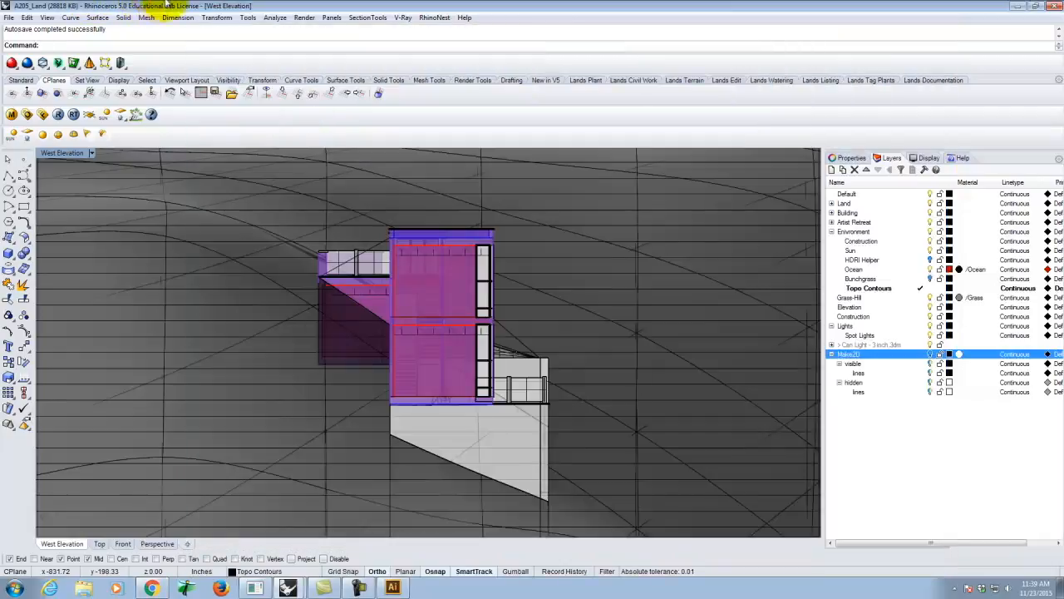
# Save the A205_Land model under its existing name, letting the program finish responding
pyautogui.click(9, 18)
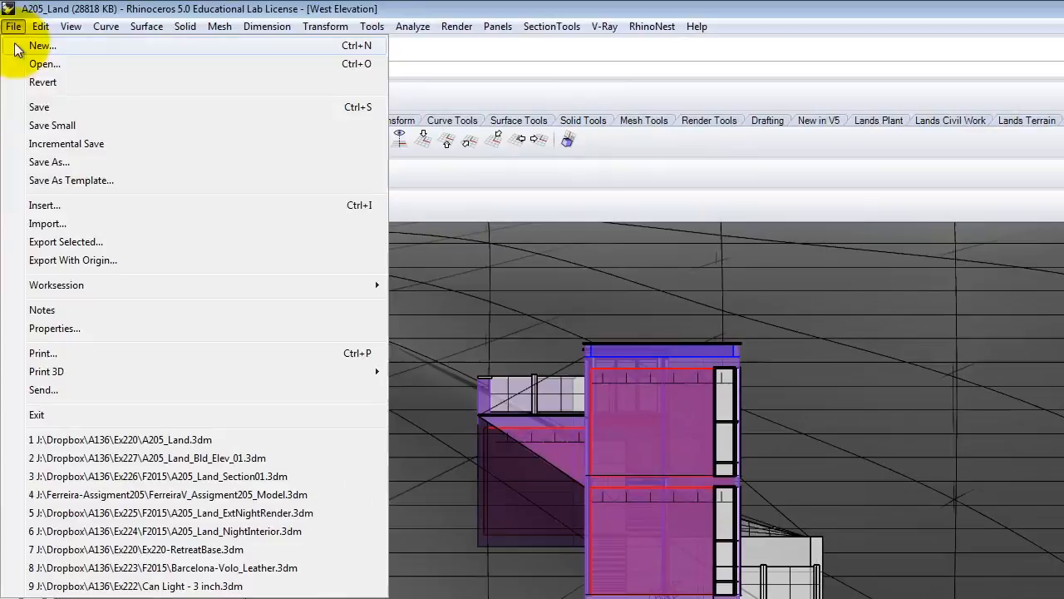
pyautogui.click(42, 111)
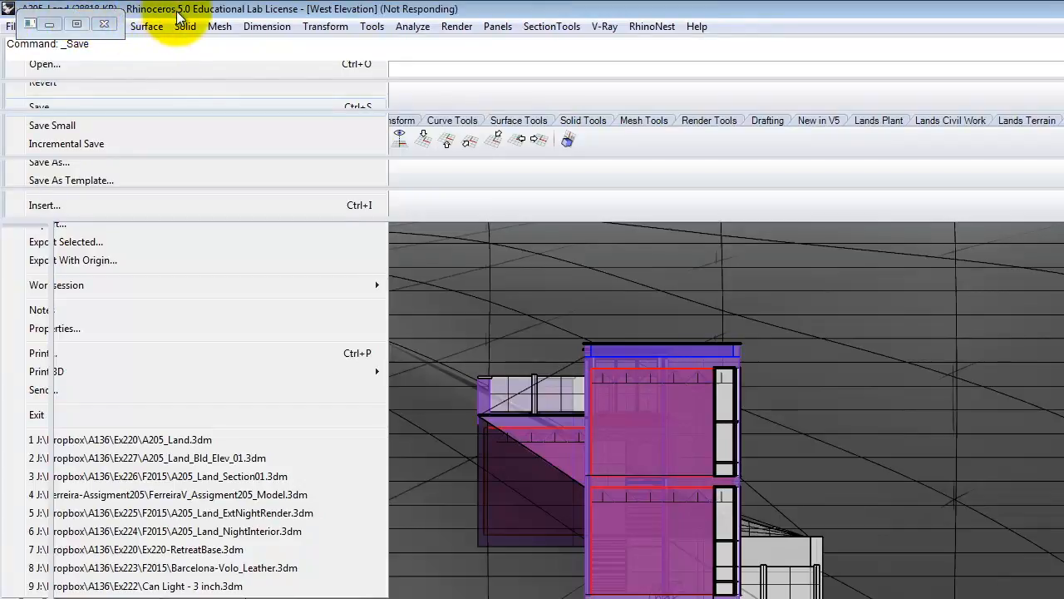
pyautogui.click(109, 26)
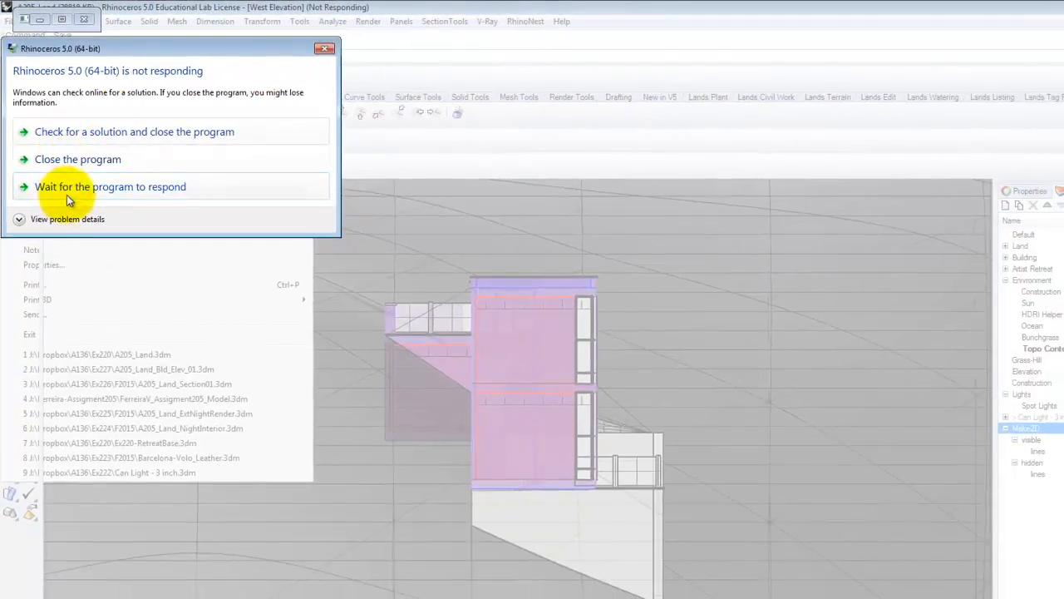
pyautogui.click(88, 234)
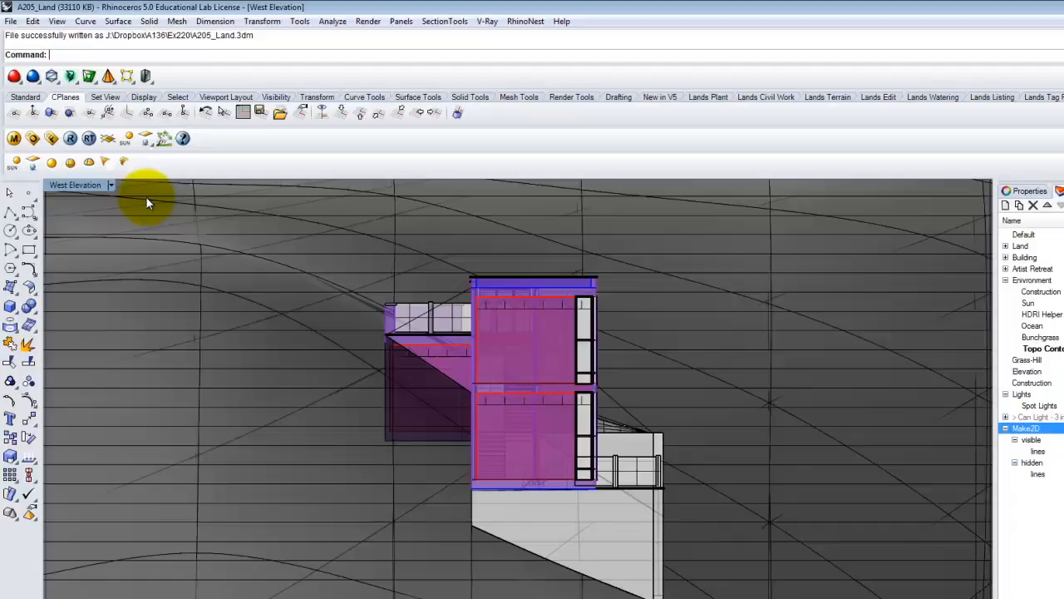
# Save a separate copy of the model as A205_Land_Elevations in the Ex220 folder
pyautogui.click(10, 22)
pyautogui.click(48, 102)
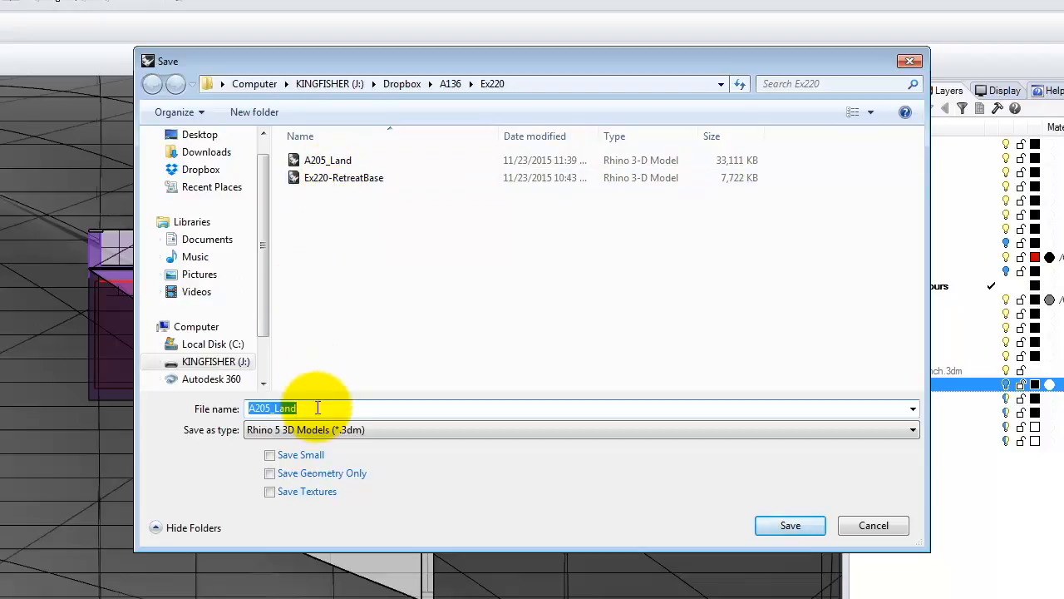
pyautogui.click(317, 408)
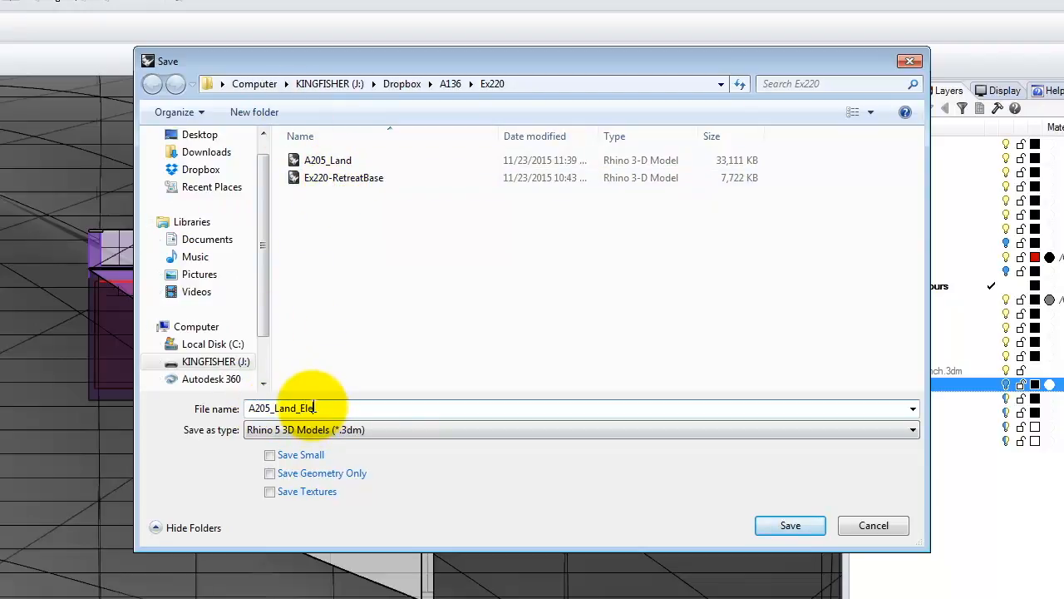
pyautogui.write('_Elevations')
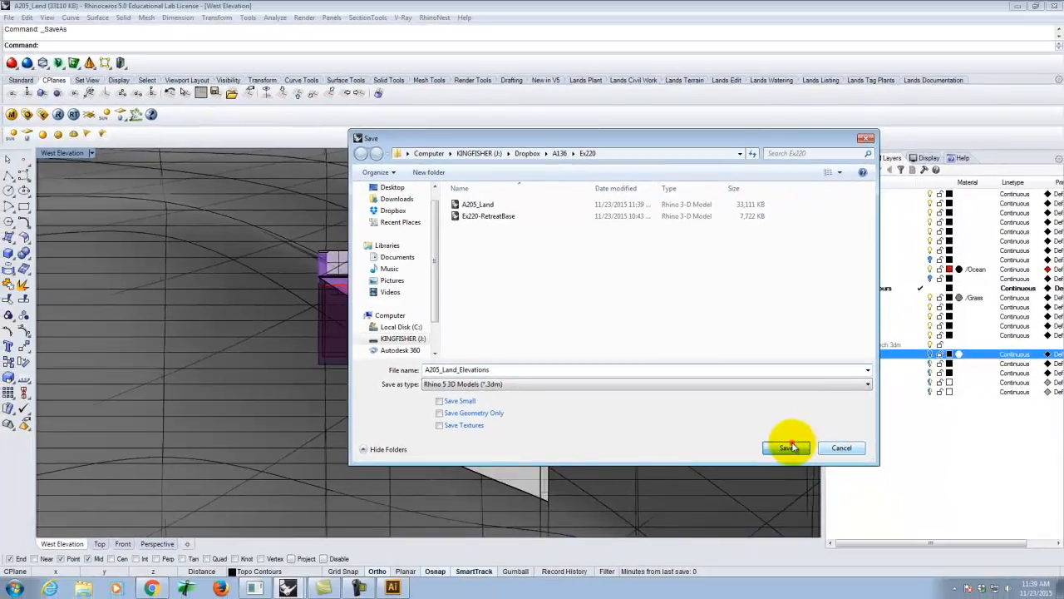
pyautogui.click(790, 524)
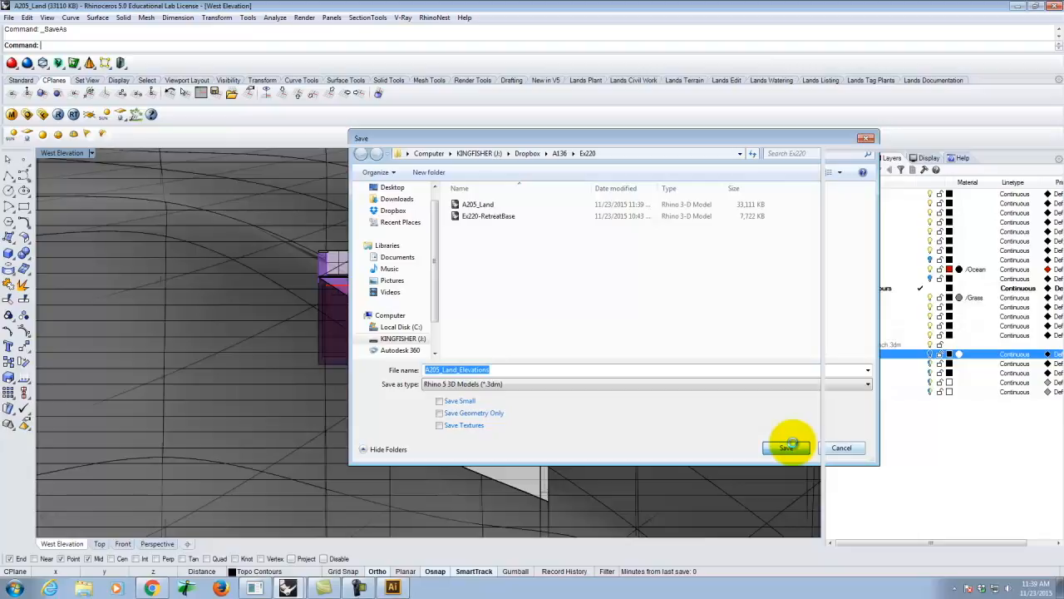
pyautogui.click(789, 448)
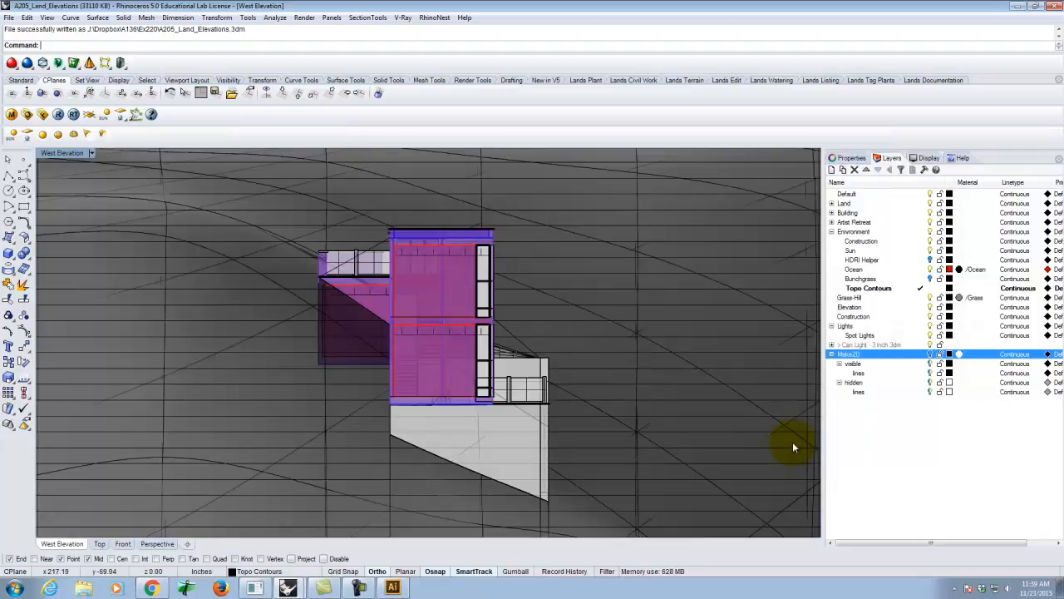
# Load the Clay_Render.visopt preset from Resources > V-Ray > V-Ray VisOpt Settings on drive J: into the V-Ray options
pyautogui.click(27, 115)
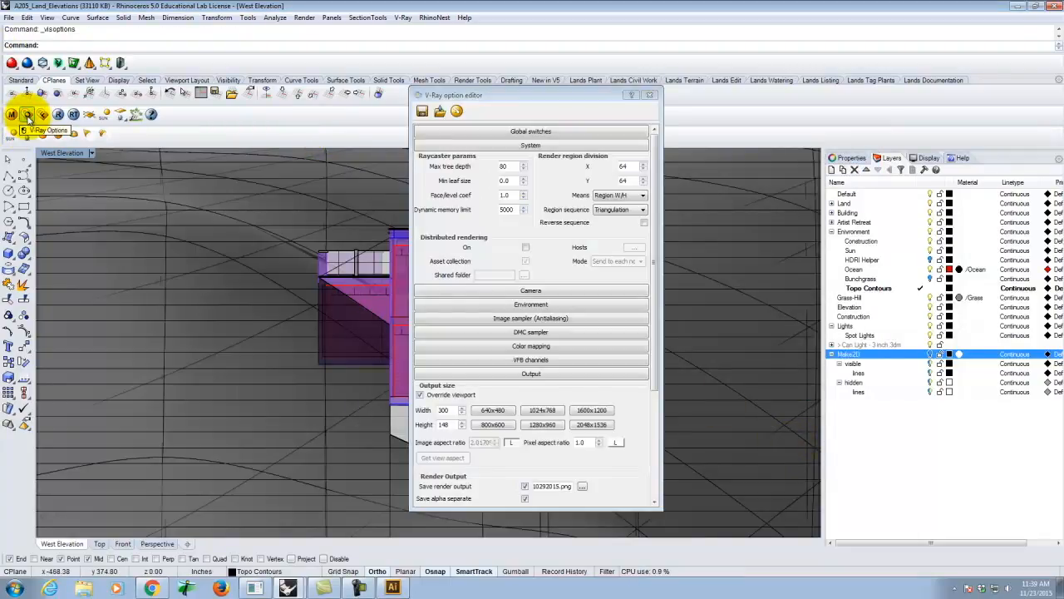
pyautogui.click(487, 143)
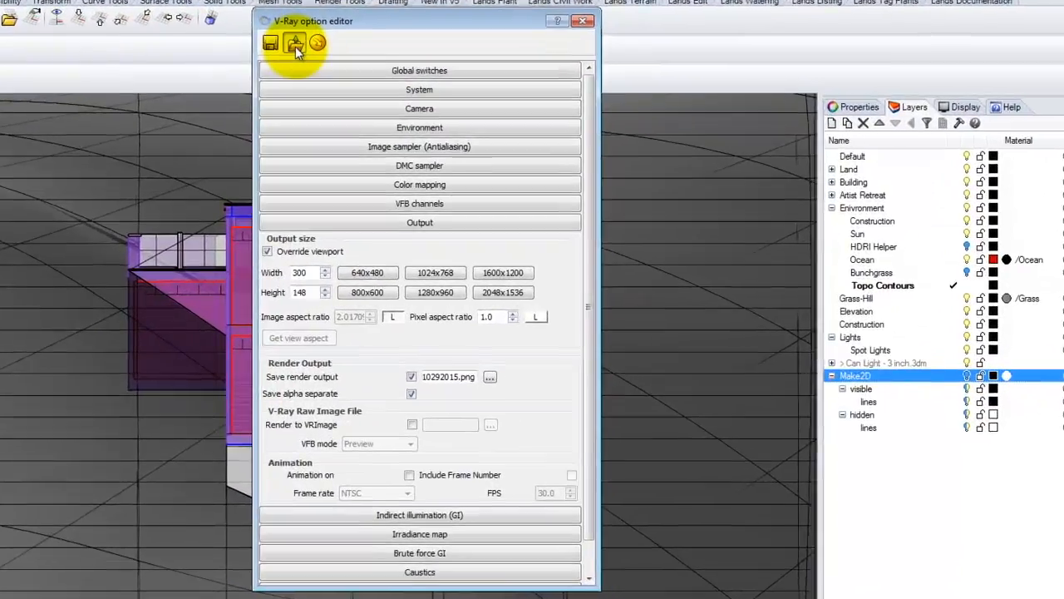
pyautogui.click(439, 116)
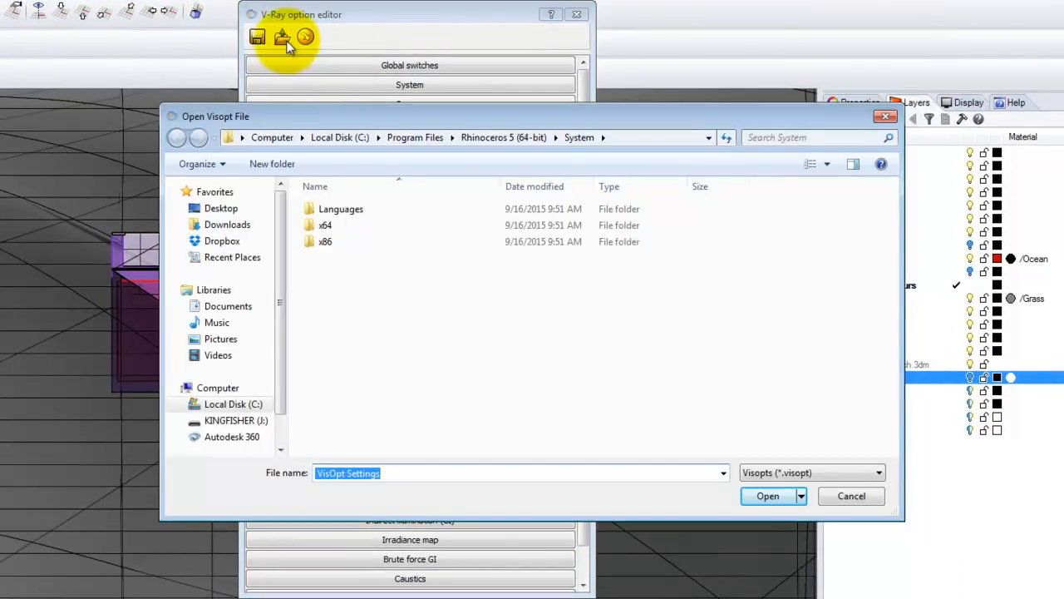
pyautogui.click(226, 420)
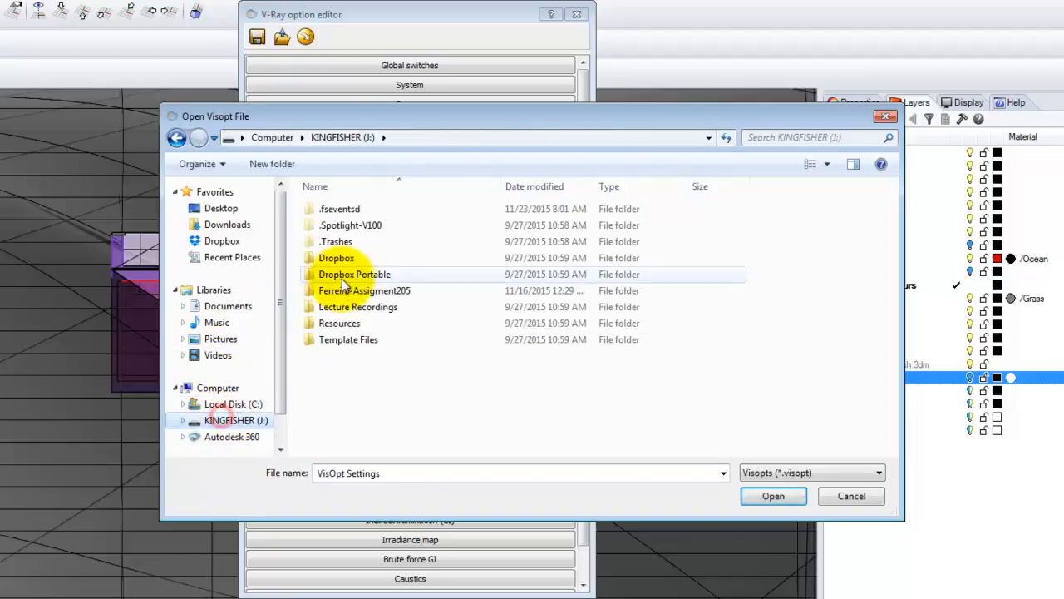
pyautogui.doubleClick(348, 323)
pyautogui.click(341, 323)
pyautogui.doubleClick(341, 323)
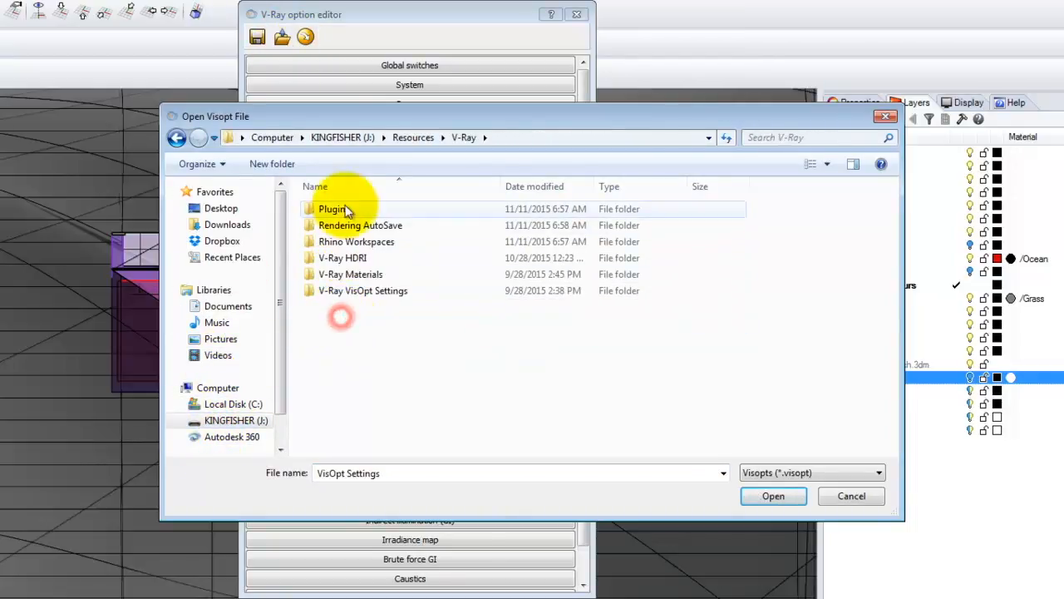
pyautogui.doubleClick(362, 293)
pyautogui.click(336, 325)
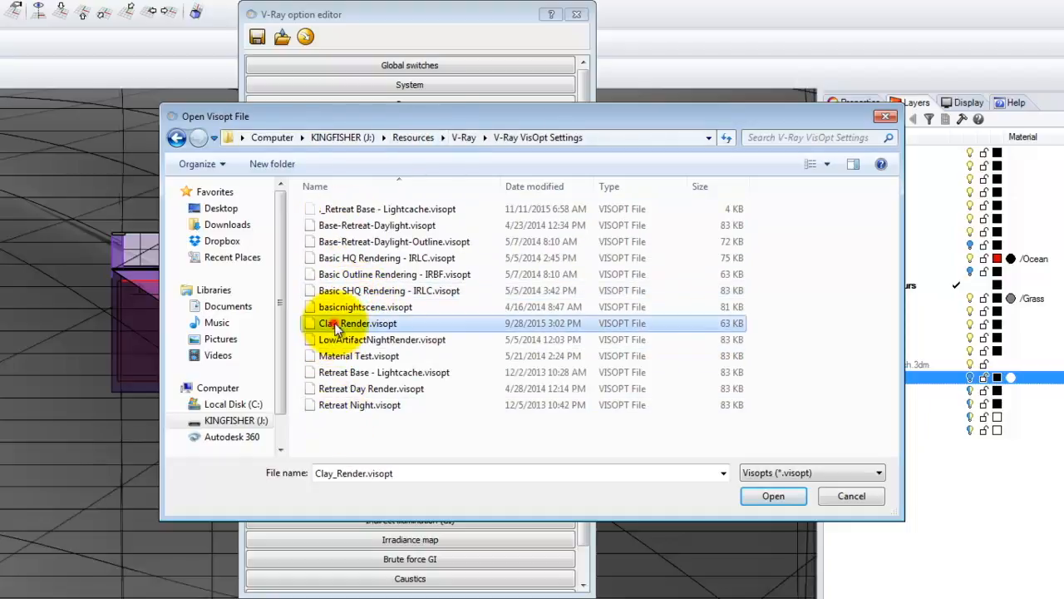
pyautogui.click(773, 496)
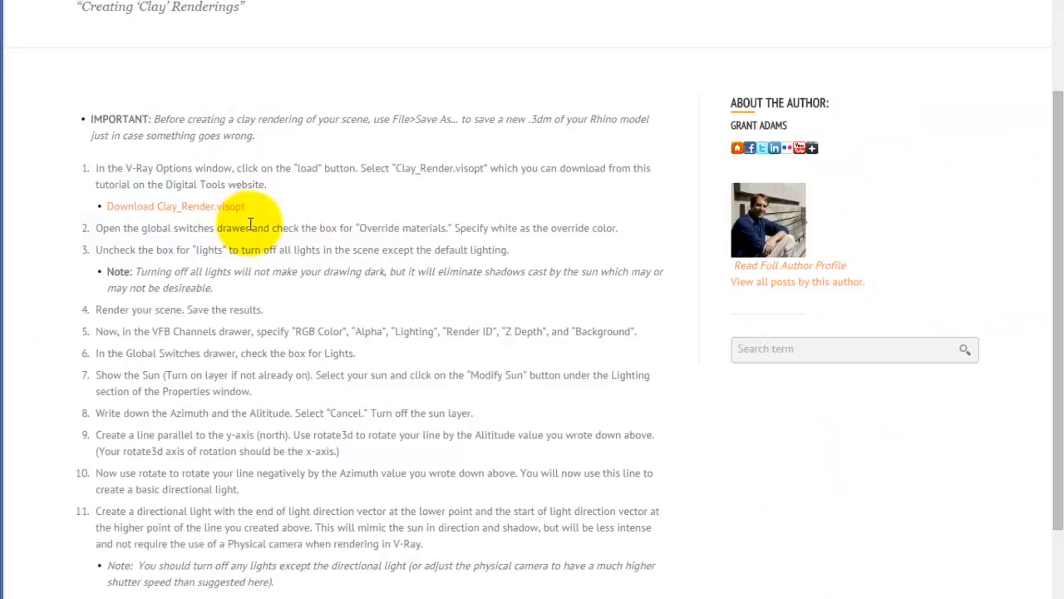
# Read the clay rendering tutorial's instructions on Clay_Render.visopt and overriding materials in Chrome, and return to Rhino
pyautogui.moveTo(361, 168); pyautogui.dragTo(475, 171)
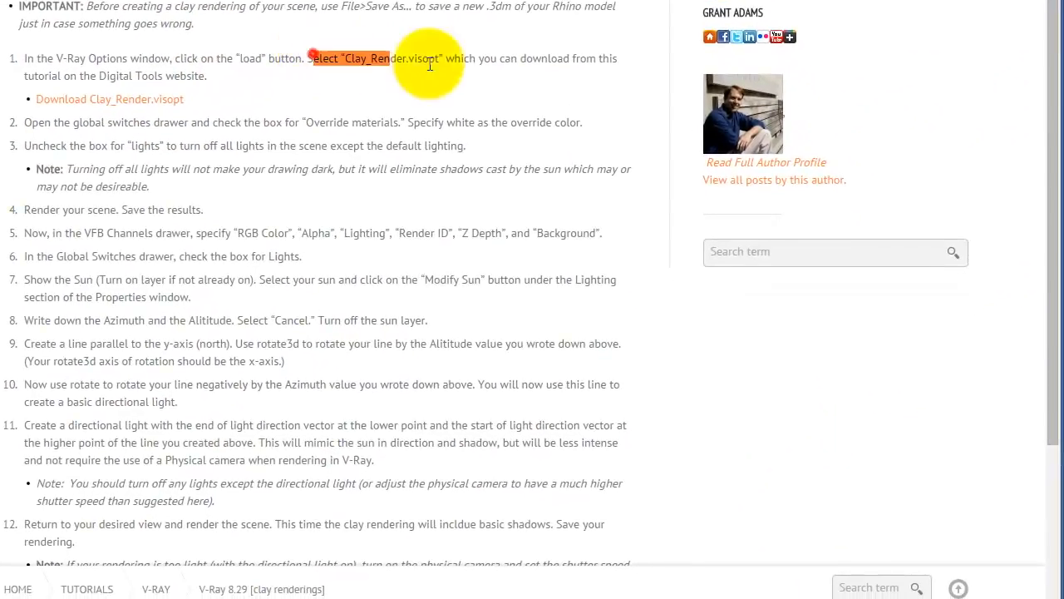
pyautogui.moveTo(430, 64); pyautogui.dragTo(451, 83)
pyautogui.click(369, 142)
pyautogui.moveTo(295, 119); pyautogui.dragTo(404, 127)
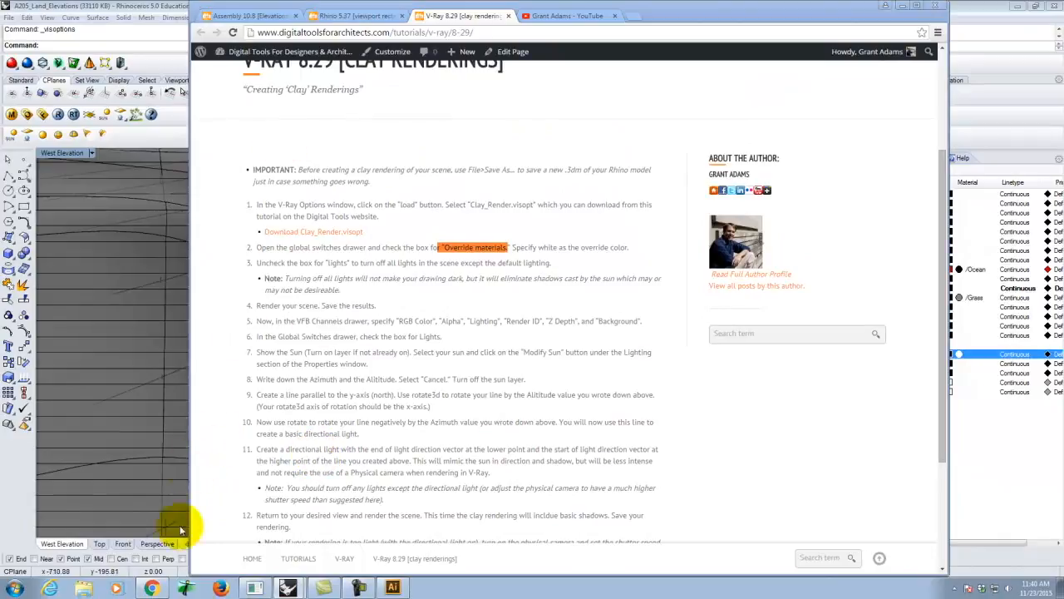
pyautogui.click(188, 566)
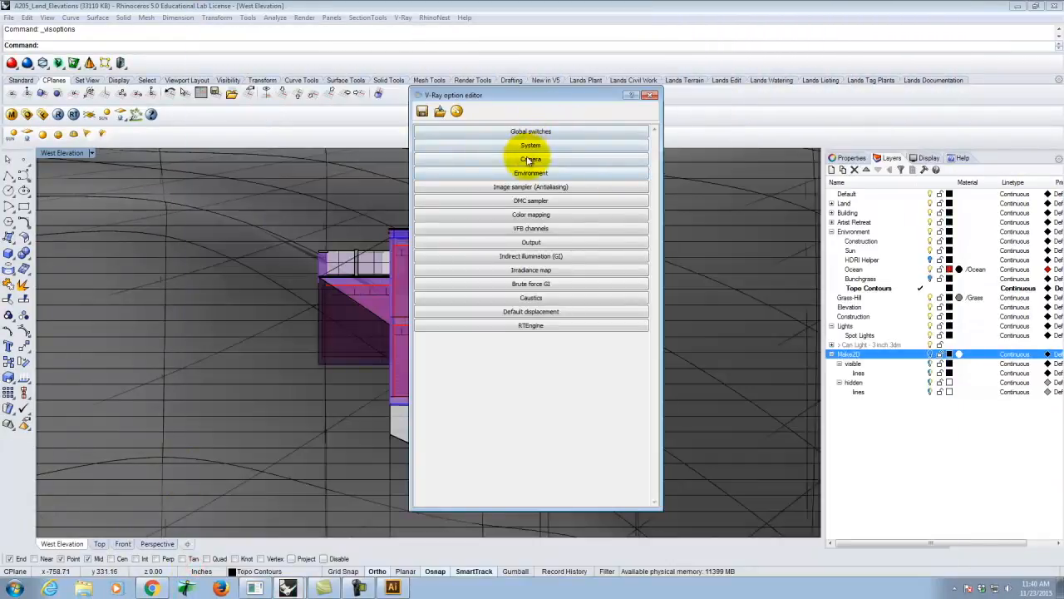
# Enable Override materials in the V-Ray global switches and set the override color to White
pyautogui.click(526, 146)
pyautogui.click(527, 147)
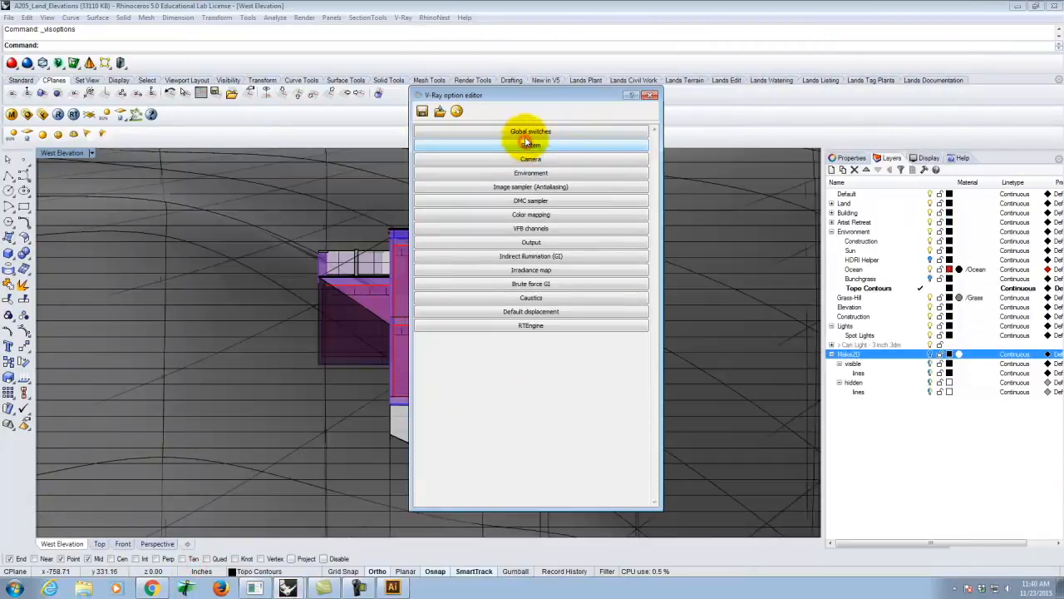
pyautogui.click(524, 131)
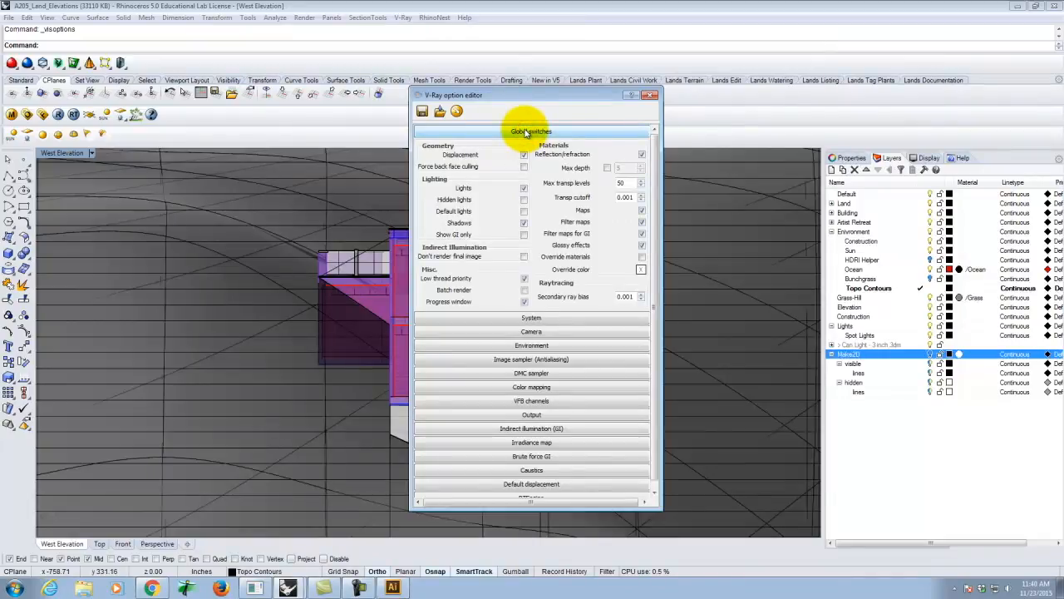
pyautogui.click(643, 258)
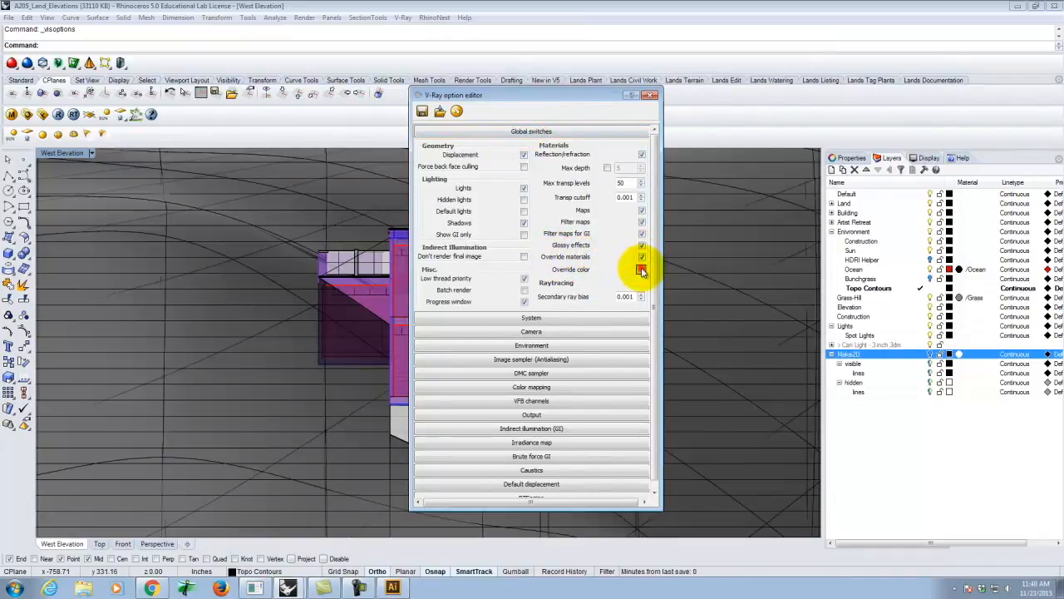
pyautogui.click(642, 271)
pyautogui.moveTo(500, 326); pyautogui.dragTo(491, 225)
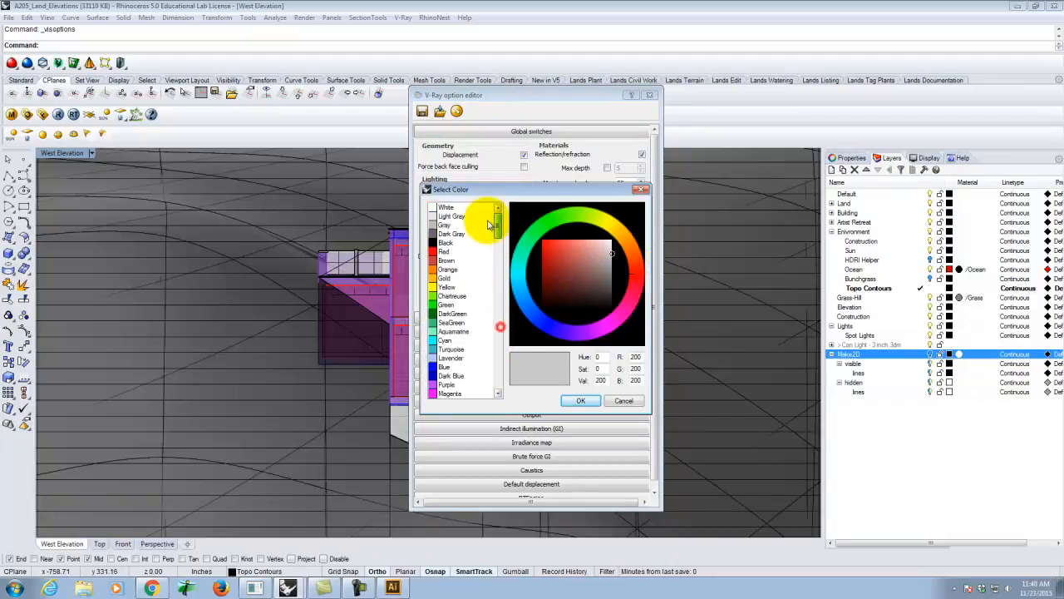
pyautogui.click(449, 206)
pyautogui.click(579, 402)
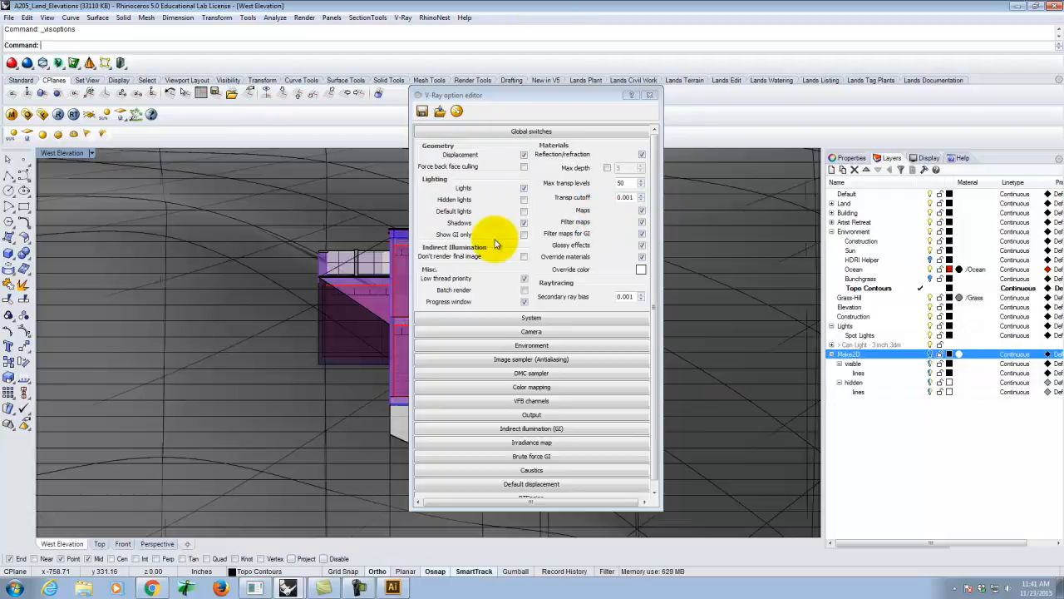
# Check the tutorial's instruction on lights in Chrome, and turn off Lights in Rhino's V-Ray global switches
pyautogui.click(152, 587)
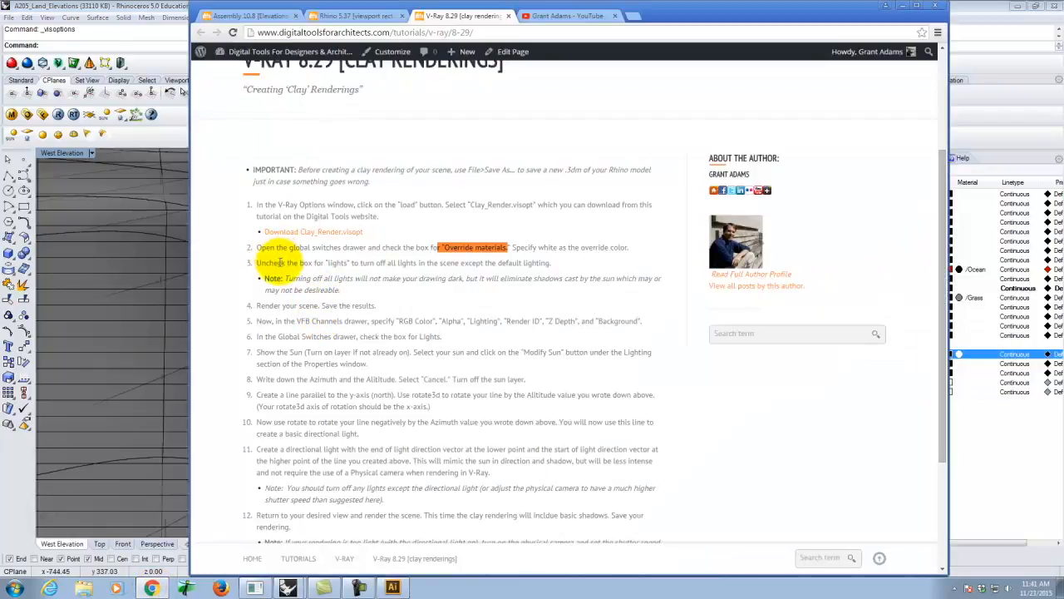
pyautogui.moveTo(258, 264); pyautogui.dragTo(418, 259)
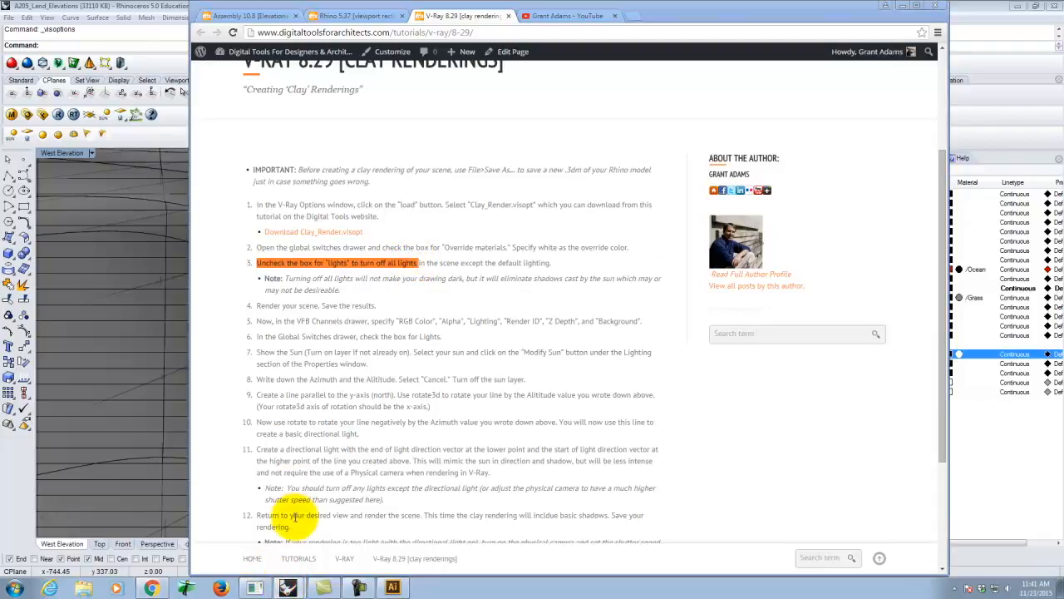
pyautogui.click(278, 582)
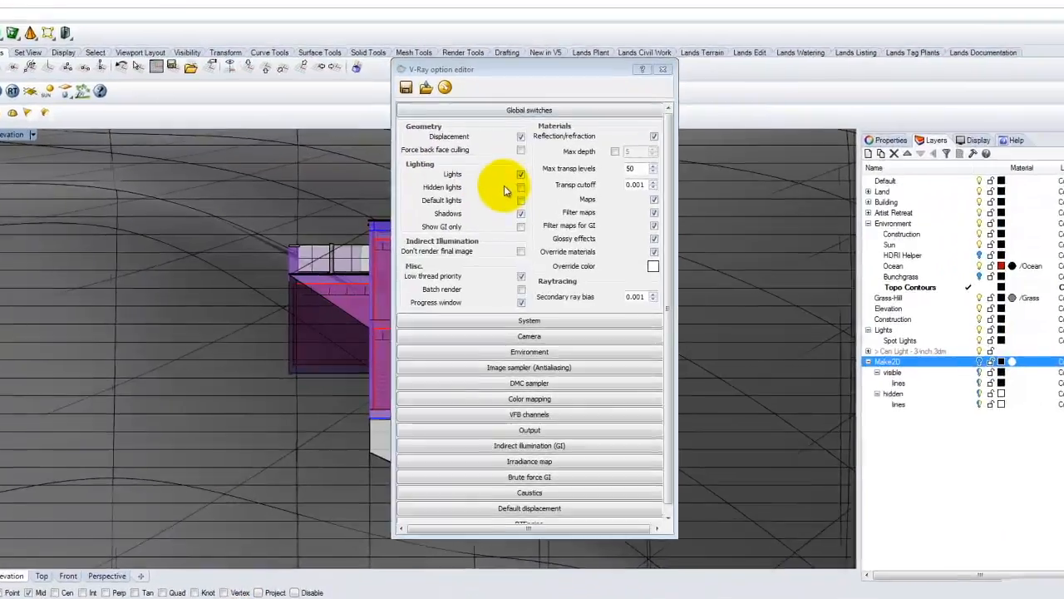
pyautogui.click(521, 180)
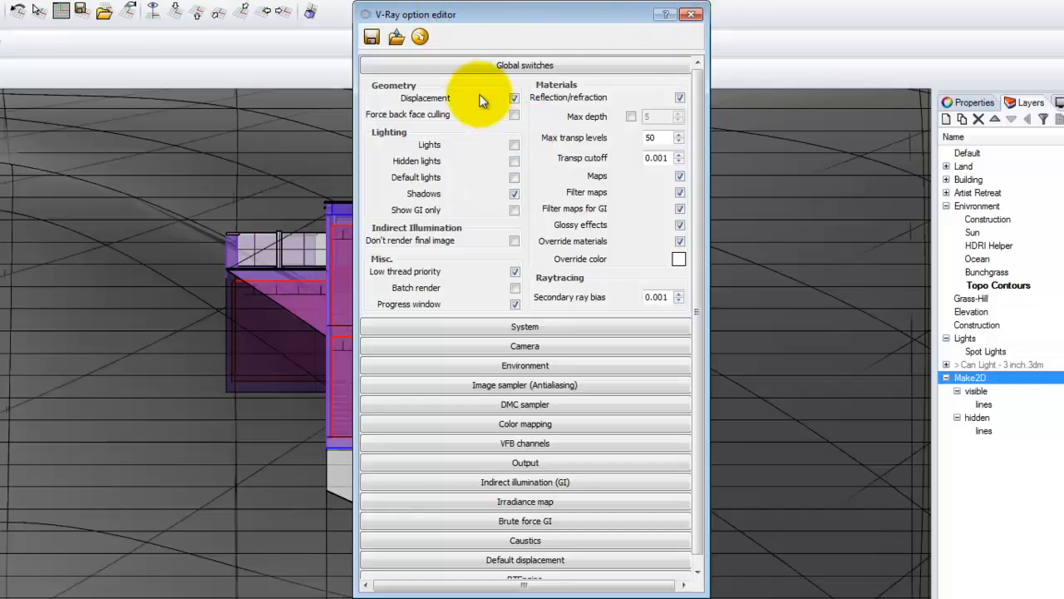
# Match the render output to the view's aspect ratio, lock that ratio, and set the output width to 2048
pyautogui.click(490, 66)
pyautogui.click(517, 224)
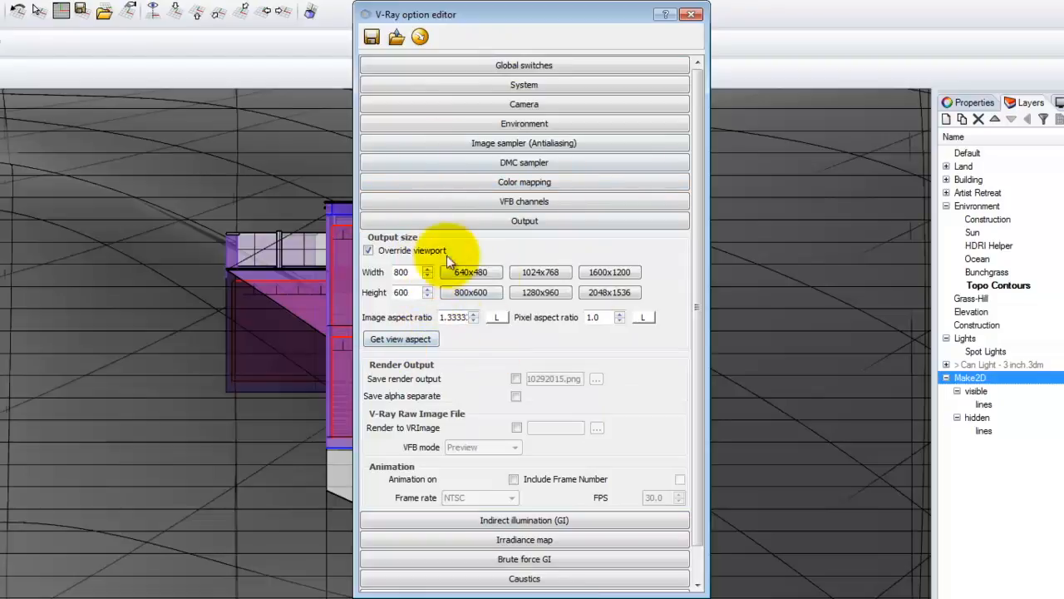
pyautogui.click(395, 338)
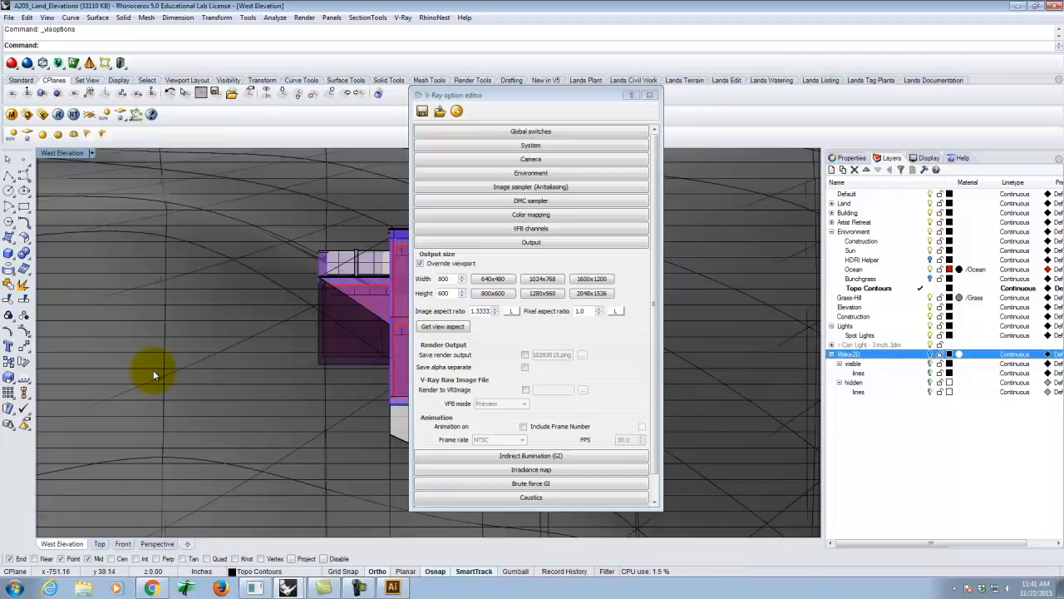
pyautogui.click(445, 327)
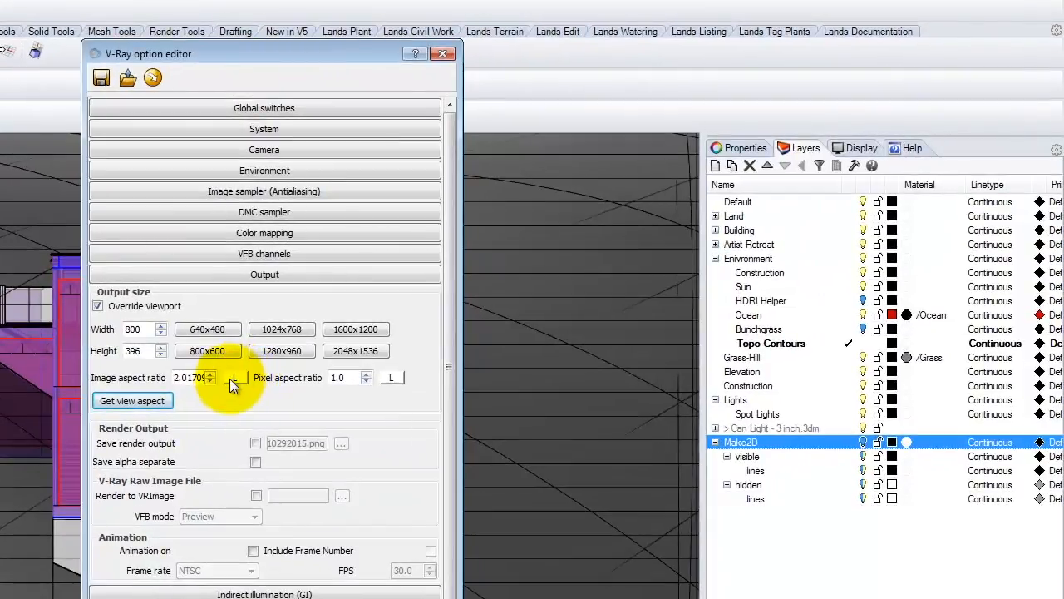
pyautogui.click(307, 360)
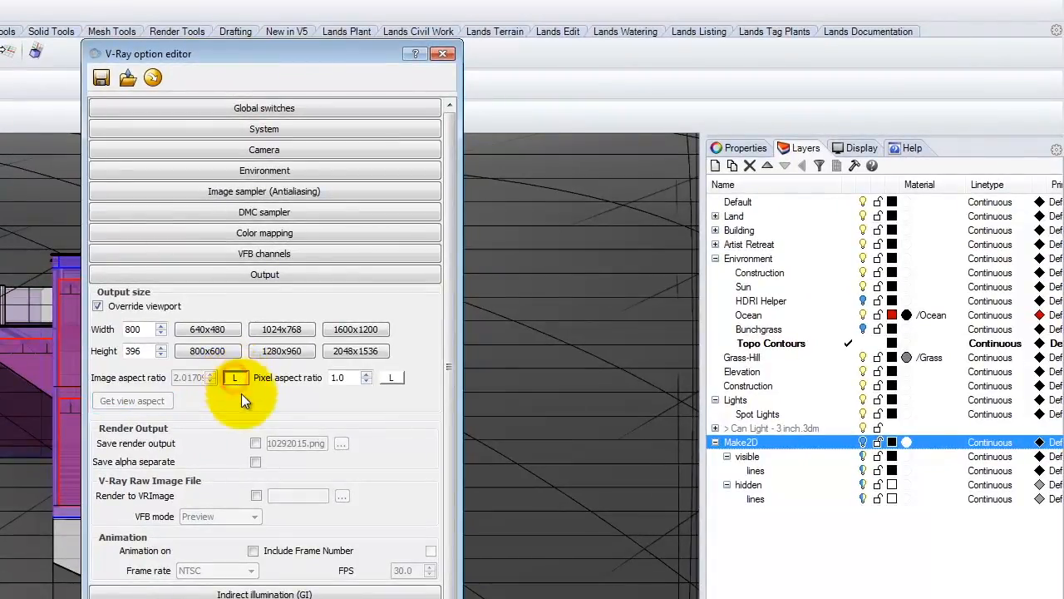
pyautogui.click(356, 351)
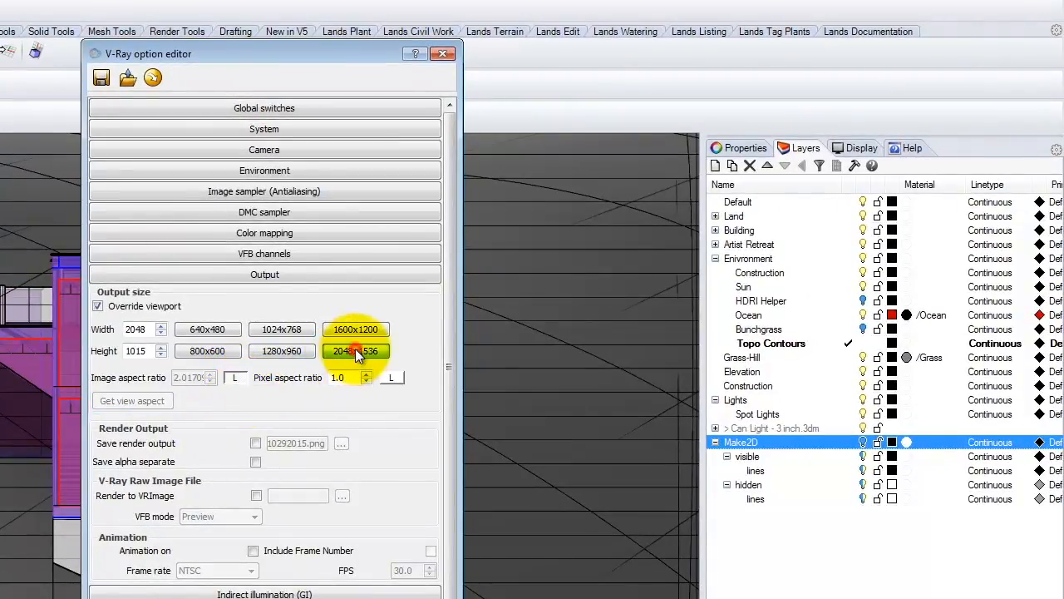
# Keep the render output width at 2048 and close the V-Ray options
pyautogui.click(139, 330)
pyautogui.moveTo(139, 331); pyautogui.dragTo(90, 331)
pyautogui.click(151, 330)
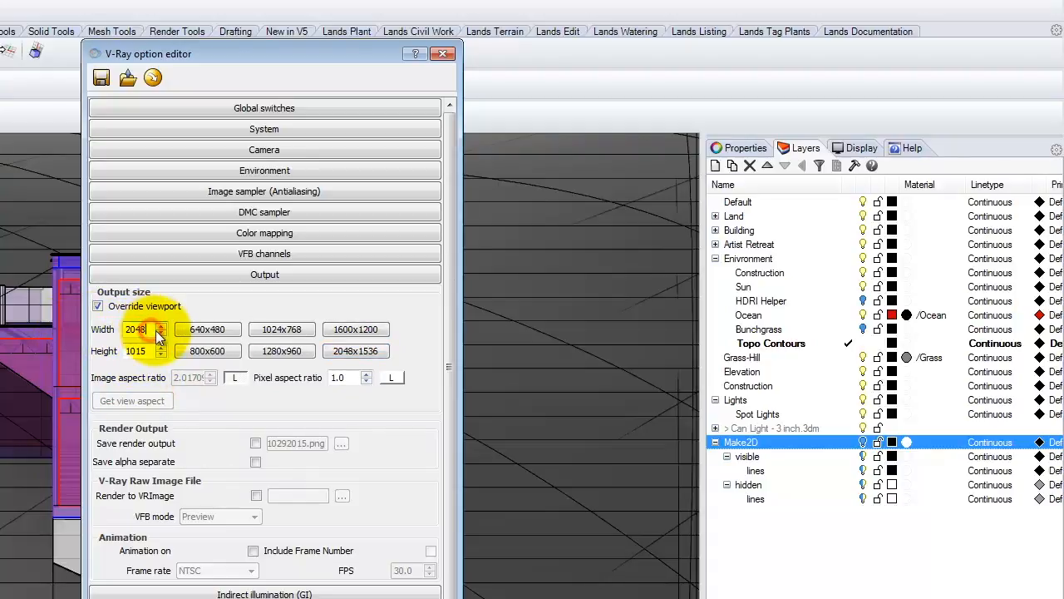
pyautogui.moveTo(146, 330); pyautogui.dragTo(80, 333)
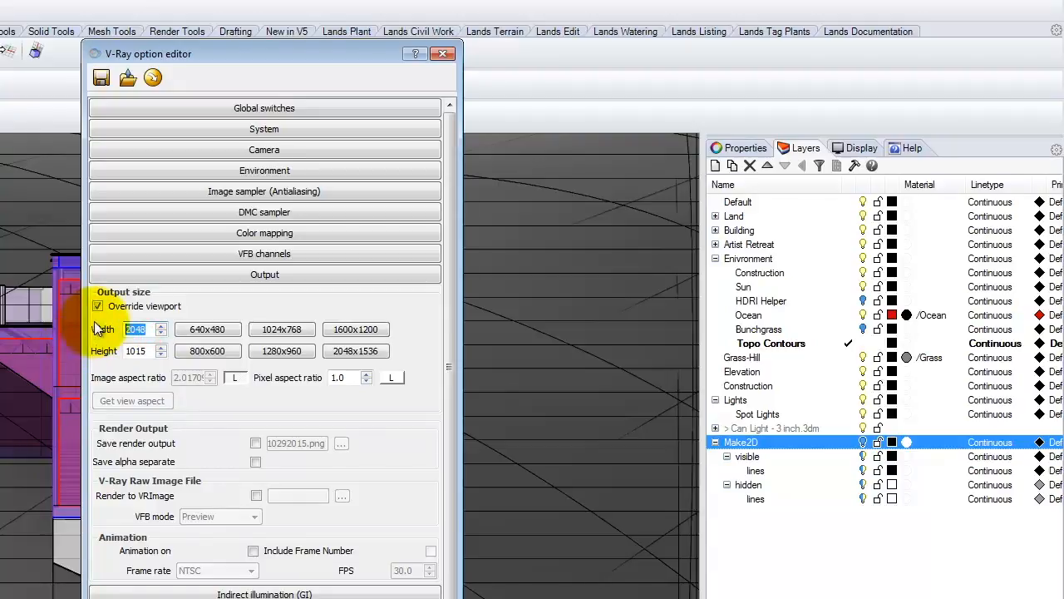
pyautogui.click(135, 329)
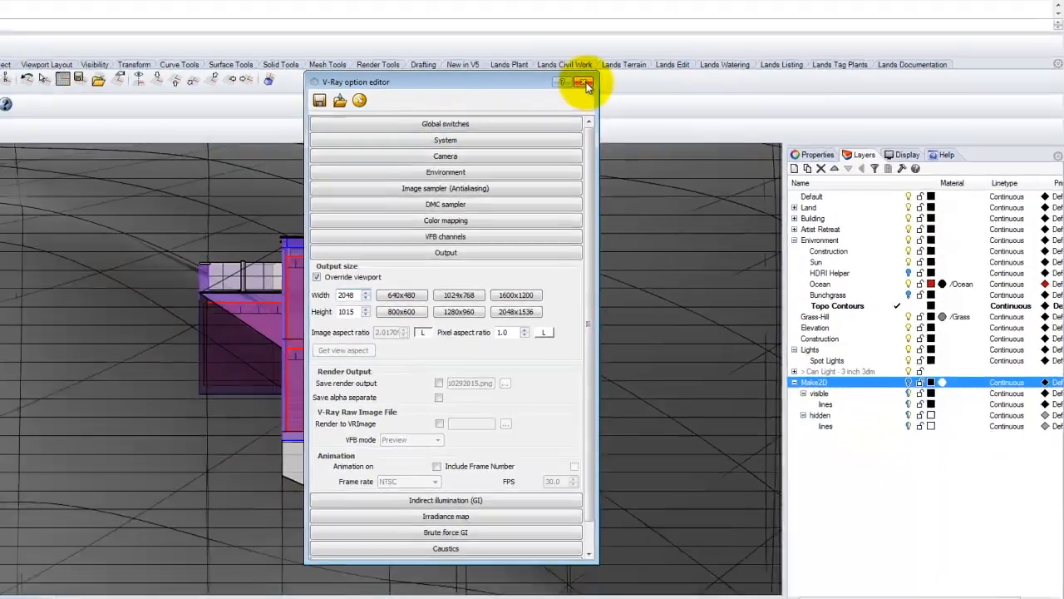
pyautogui.click(586, 84)
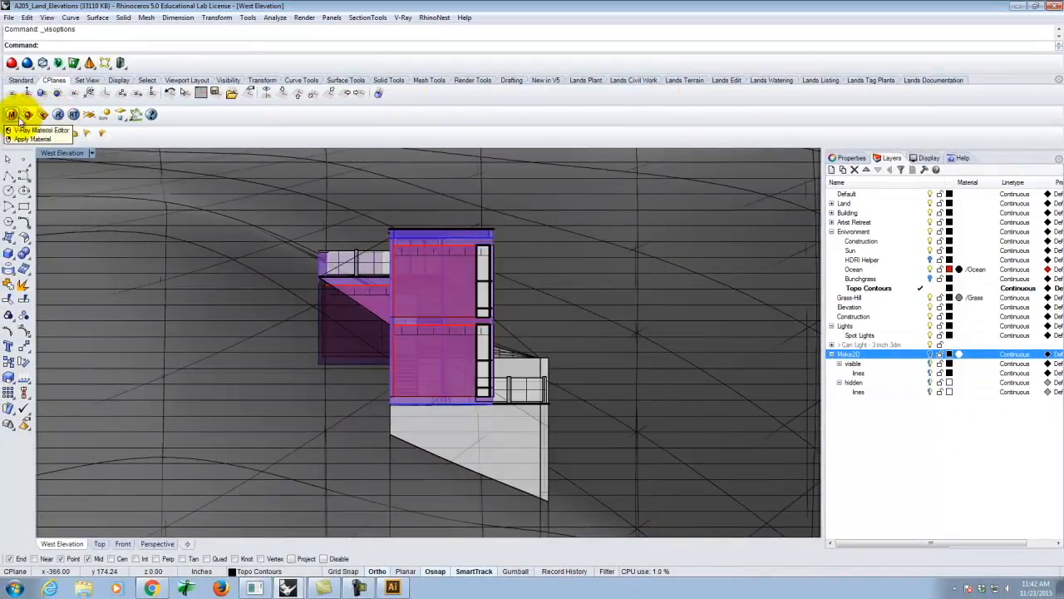
pyautogui.click(14, 115)
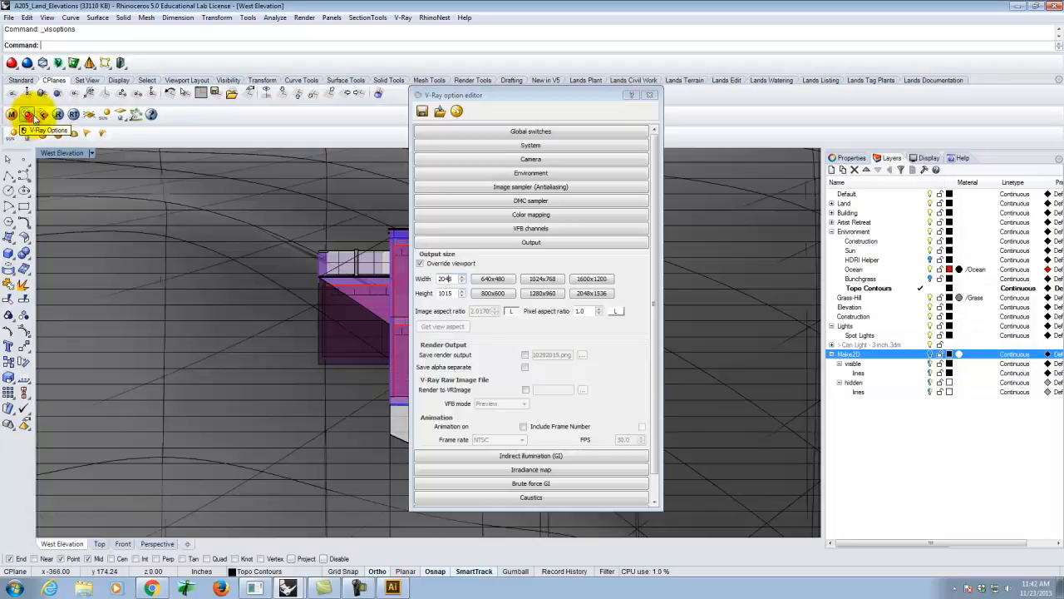
pyautogui.click(555, 146)
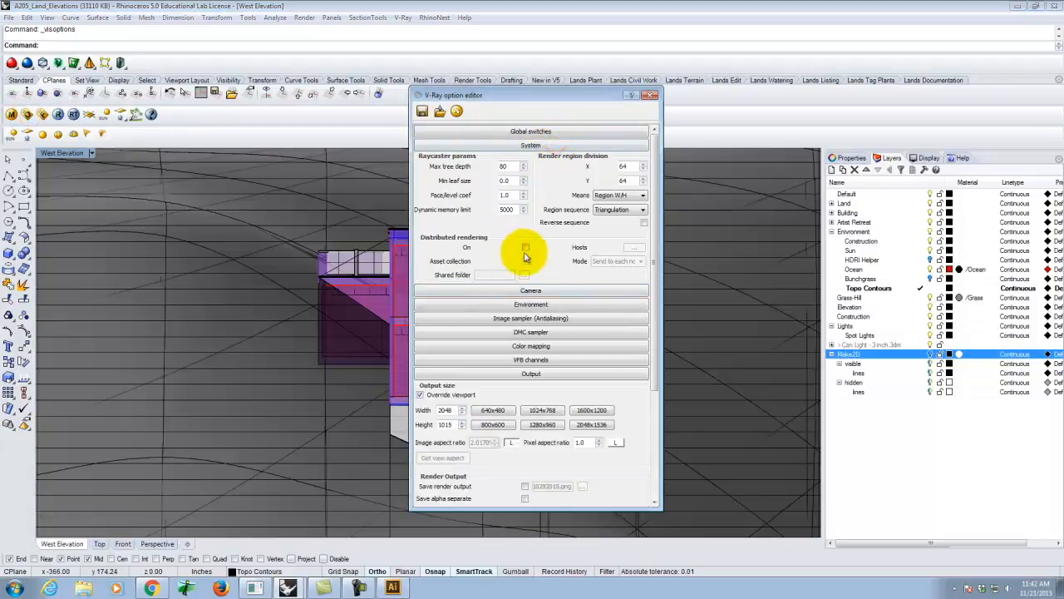
pyautogui.click(651, 95)
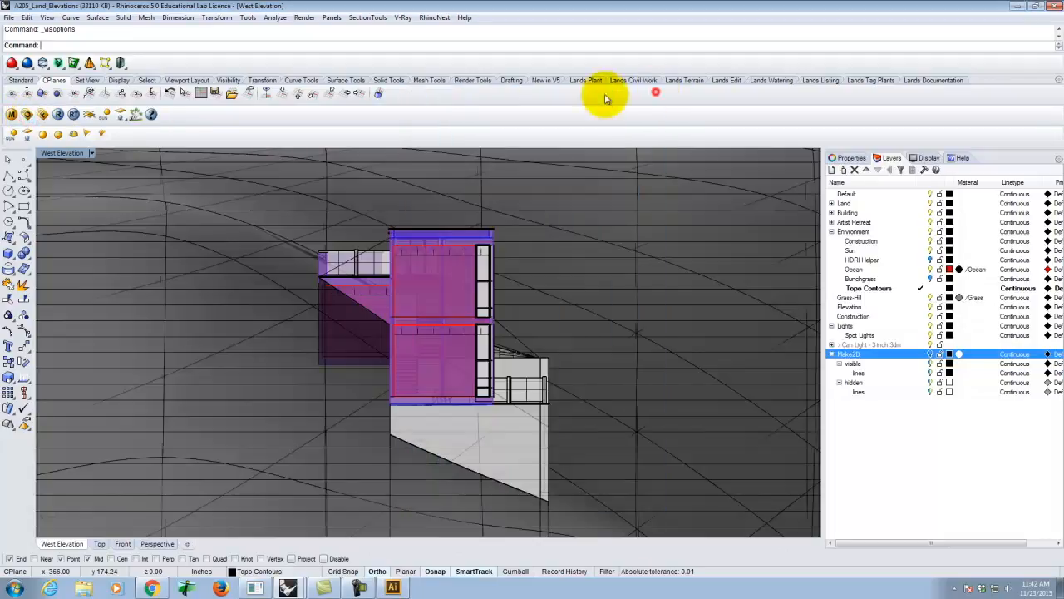
# Render the West Elevation view with V-Ray and start saving the image in the KINGFISHER drive's Dropbox\A136\Ex227\F2015 folder
pyautogui.click(58, 115)
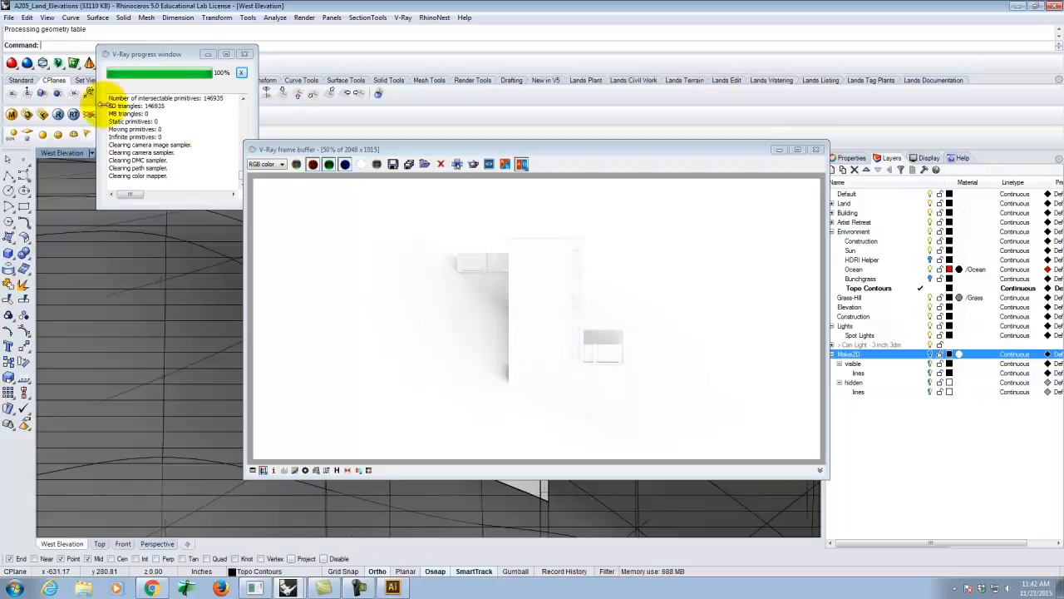
pyautogui.click(392, 164)
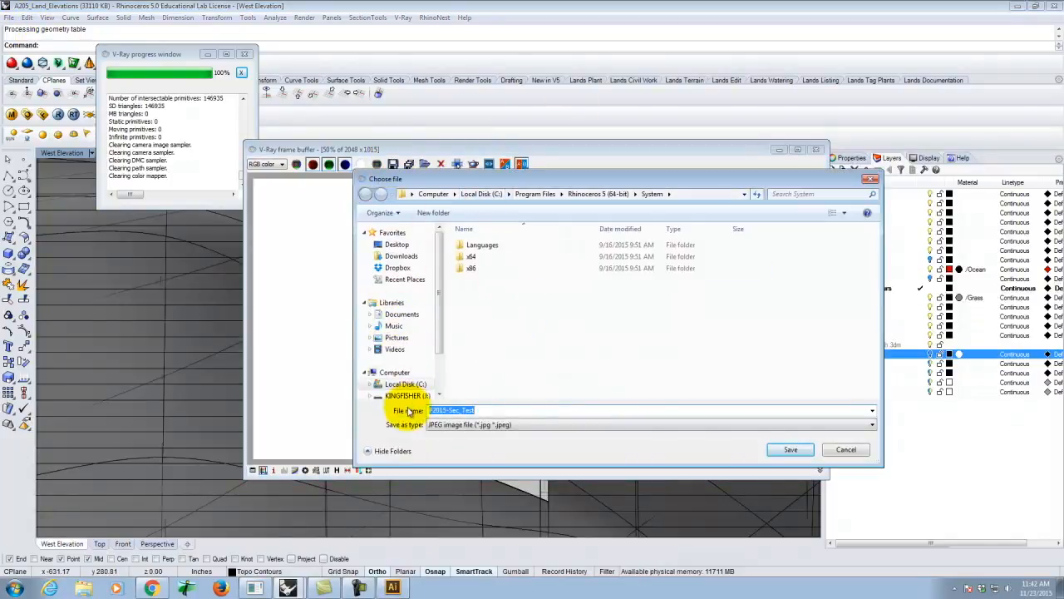
pyautogui.click(407, 396)
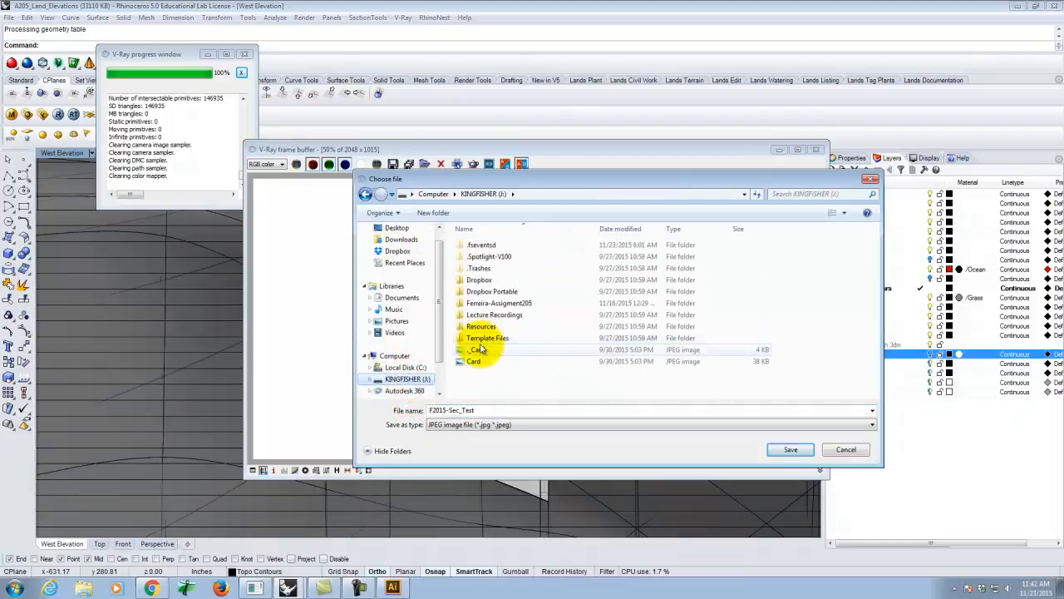
pyautogui.doubleClick(479, 280)
pyautogui.click(475, 267)
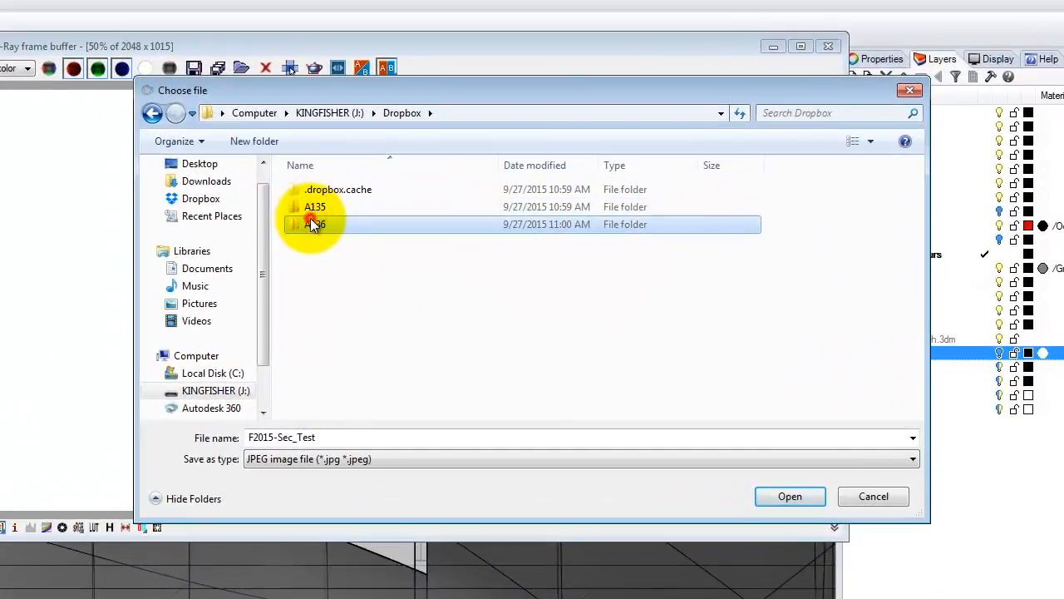
pyautogui.doubleClick(310, 218)
pyautogui.scroll(-4, 341, 381)
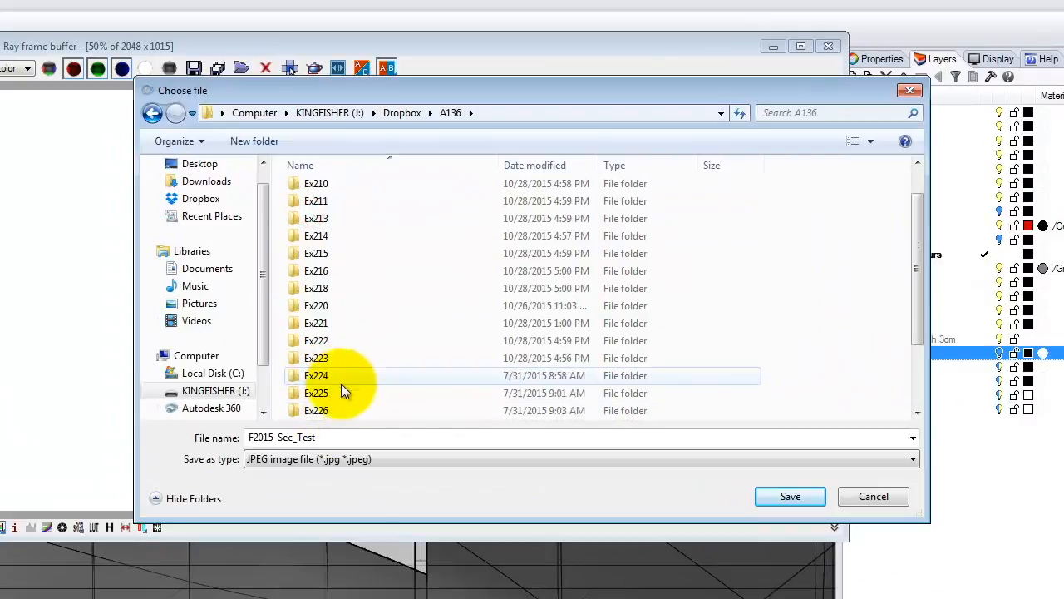
pyautogui.doubleClick(331, 344)
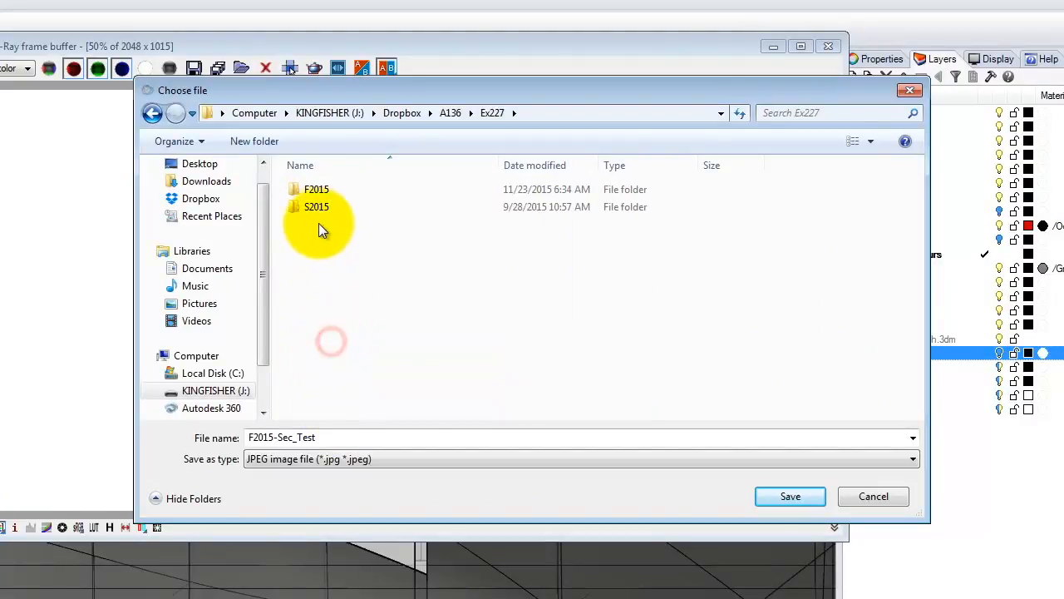
pyautogui.doubleClick(327, 190)
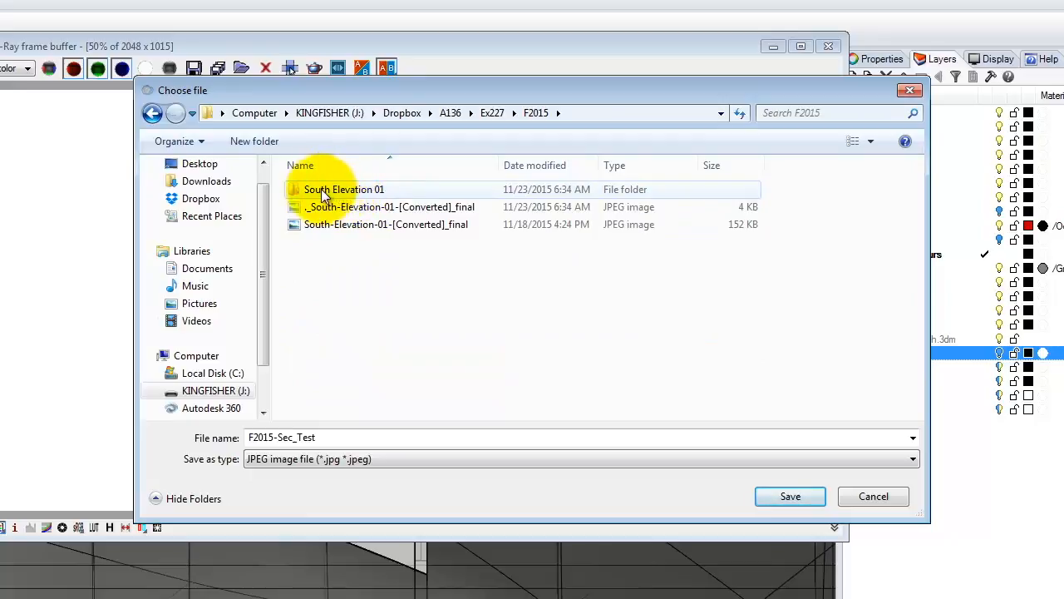
pyautogui.click(347, 256)
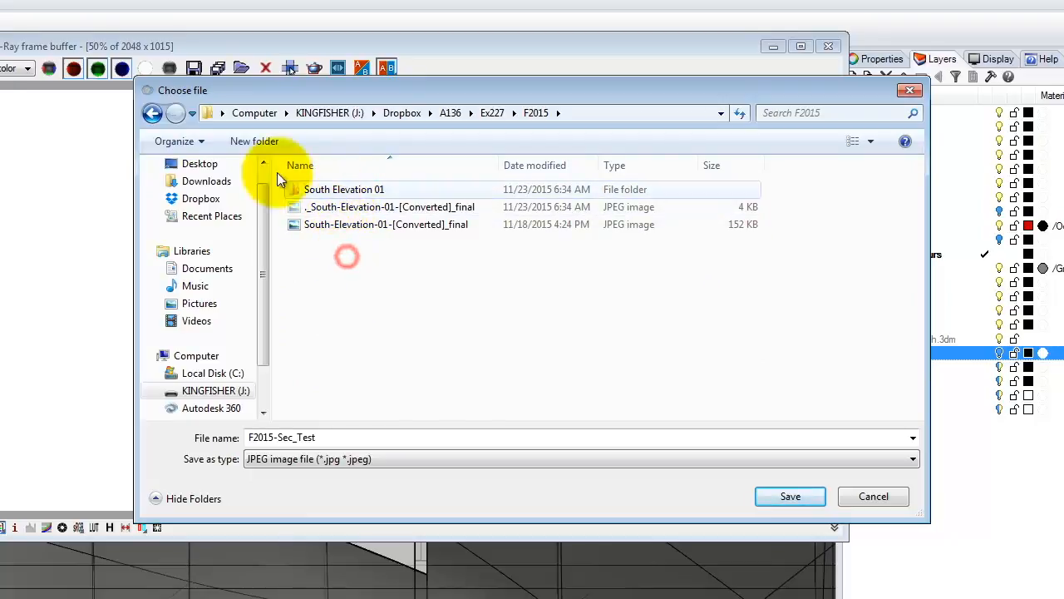
# Create a folder named West Elevation 01 inside F2015 and open it
pyautogui.click(238, 143)
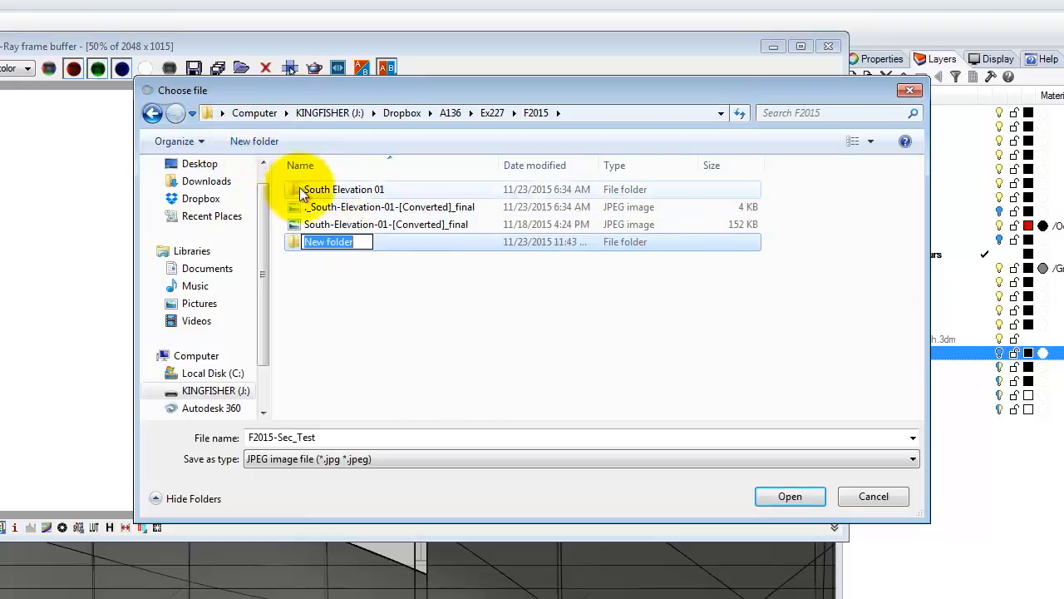
pyautogui.click(260, 137)
pyautogui.write('West')
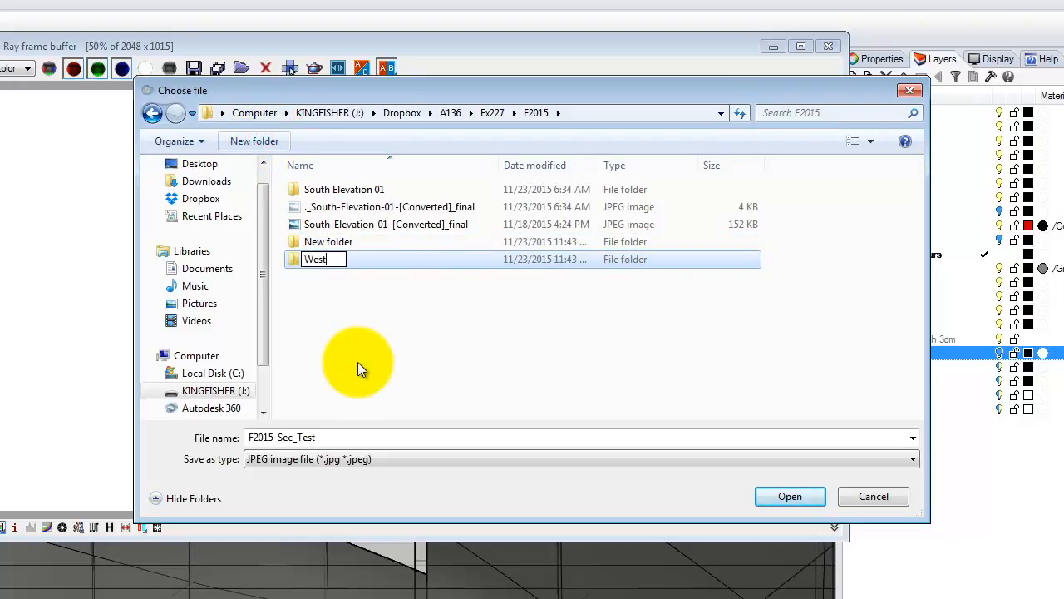
pyautogui.write(' Elevation 01')
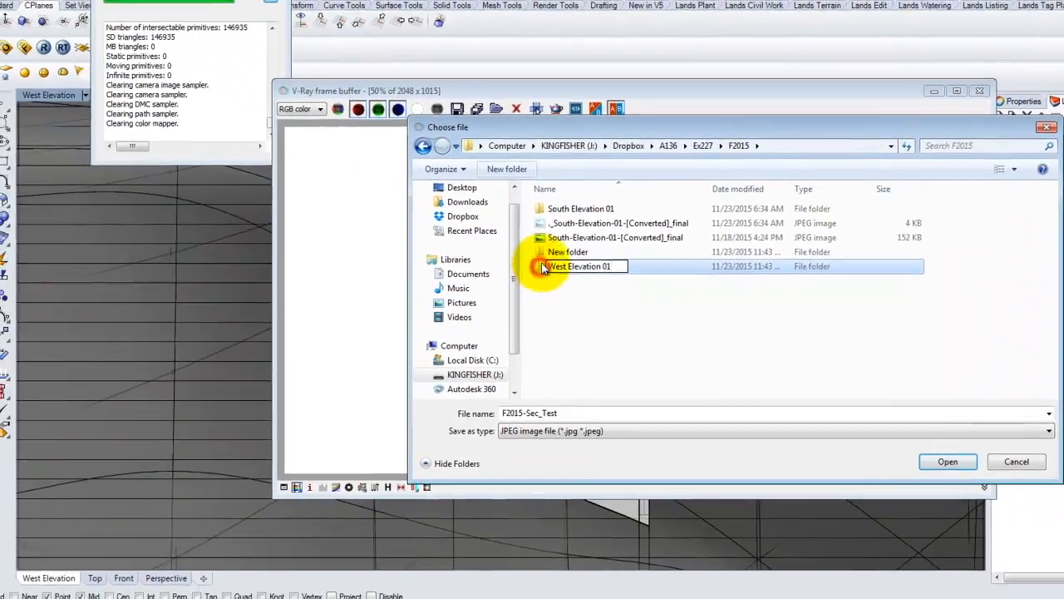
pyautogui.doubleClick(298, 259)
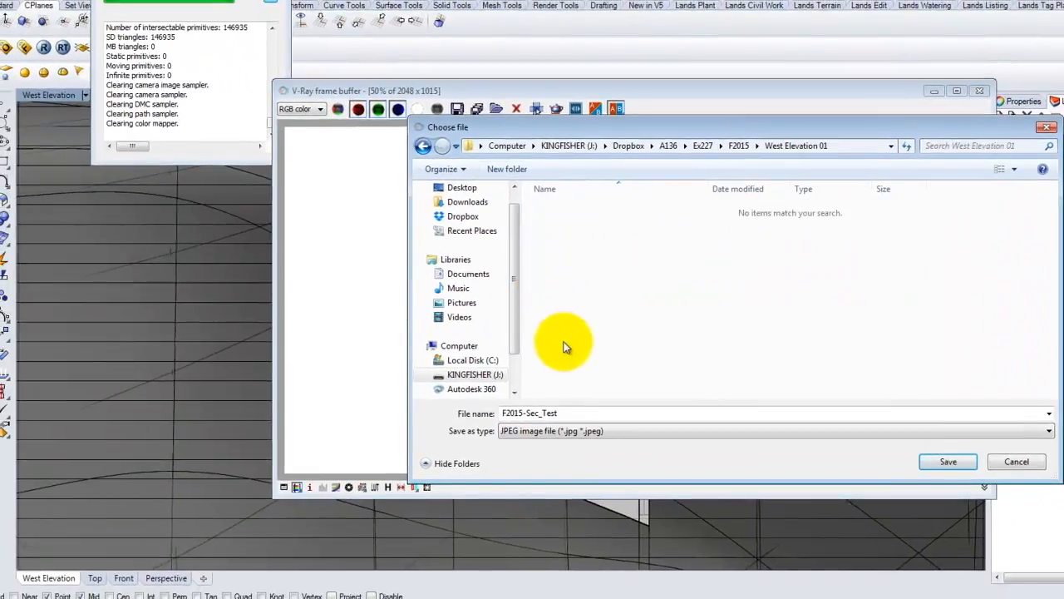
# Save the rendering as a JPEG named "F2015-West Elevation _Basic" in the West Elevation 01 folder
pyautogui.click(571, 416)
pyautogui.click(541, 413)
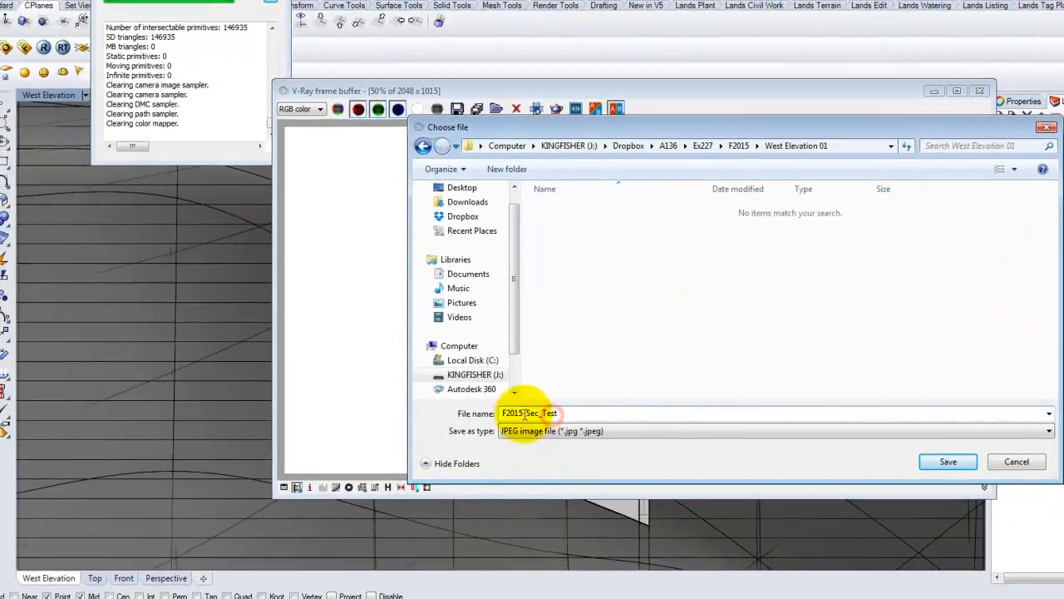
pyautogui.moveTo(527, 413); pyautogui.dragTo(679, 423)
pyautogui.press('BackSpace')
pyautogui.write('West Elevation')
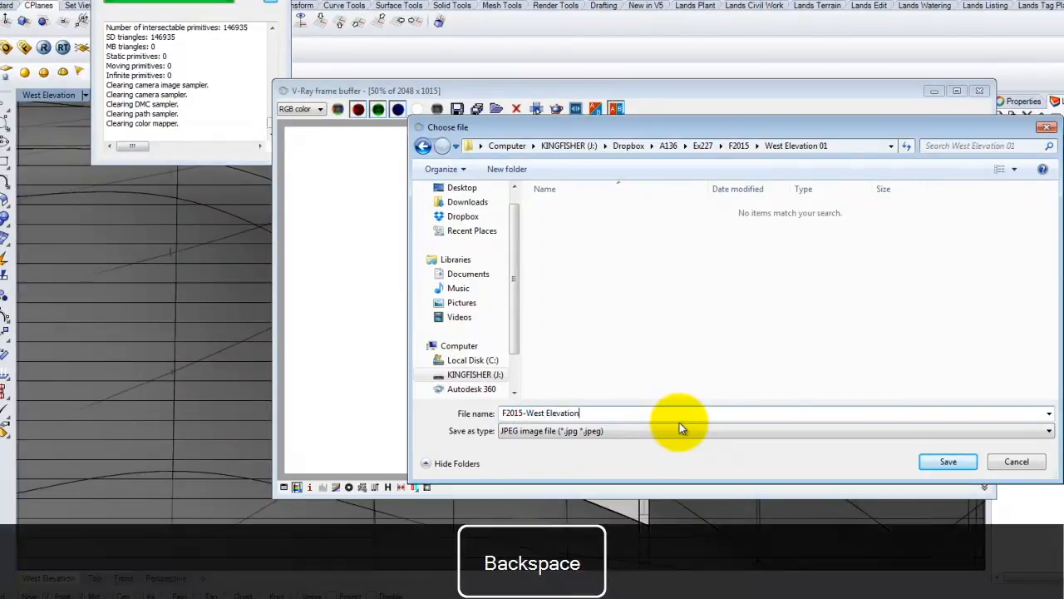
pyautogui.write(' _Basic')
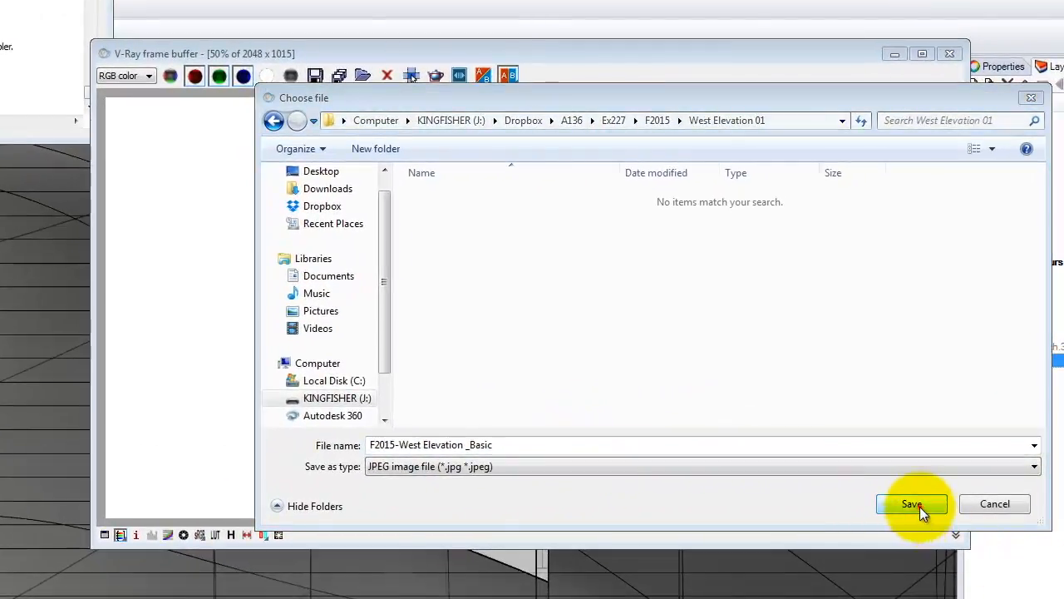
pyautogui.click(935, 477)
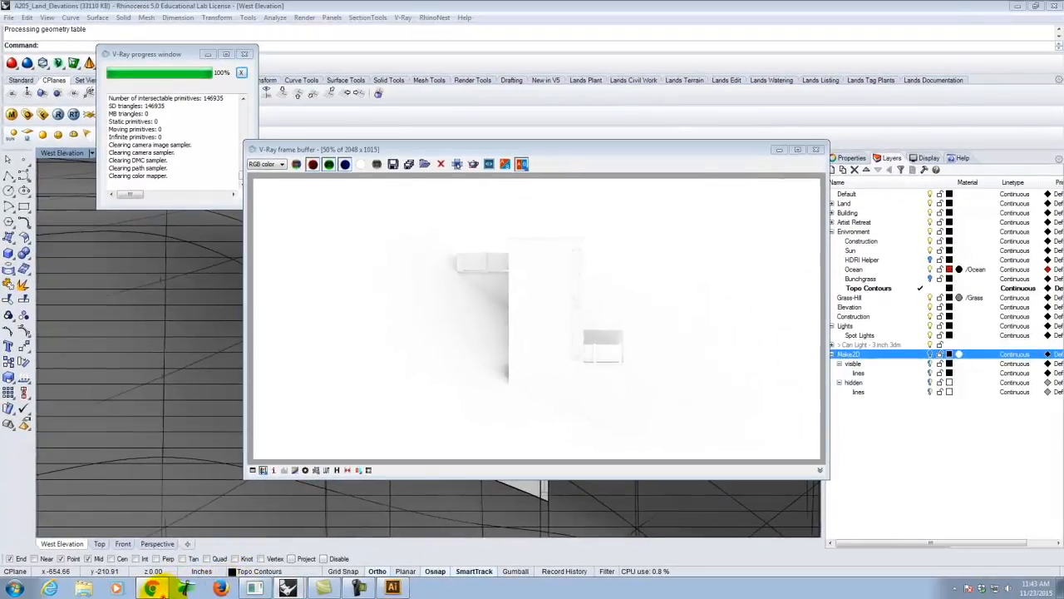
# Read the clay rendering tutorial's instructions on sun angles and the directional light in Chrome, and return to Rhino
pyautogui.click(155, 588)
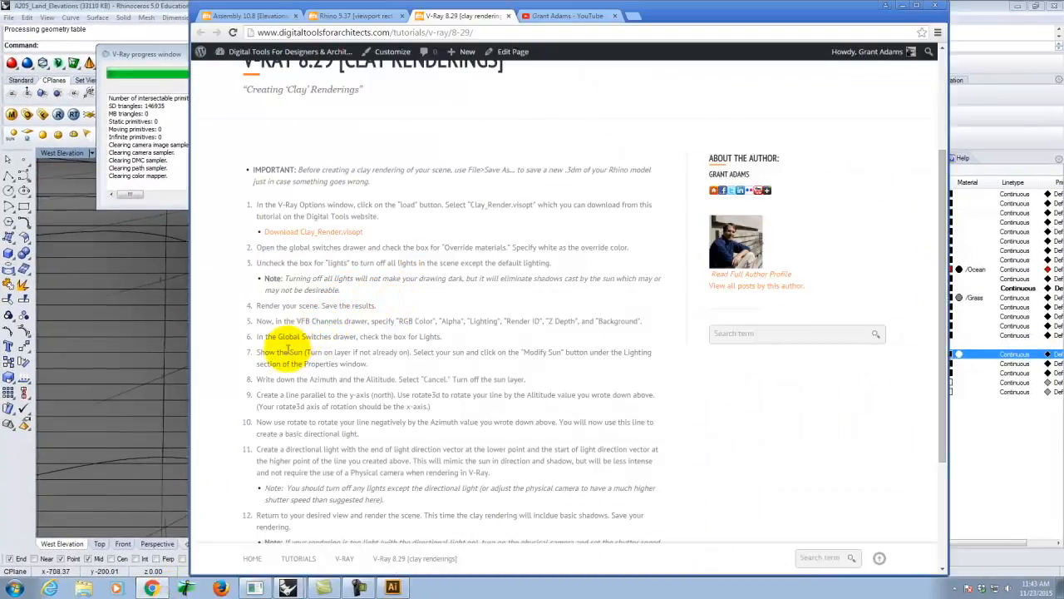
pyautogui.moveTo(274, 340); pyautogui.dragTo(378, 489)
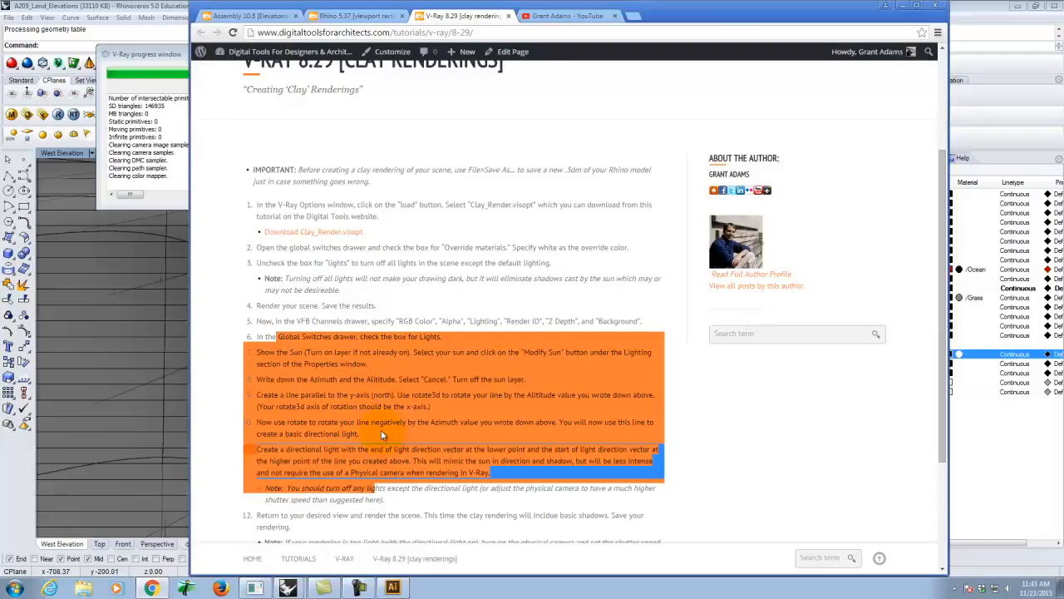
pyautogui.click(141, 7)
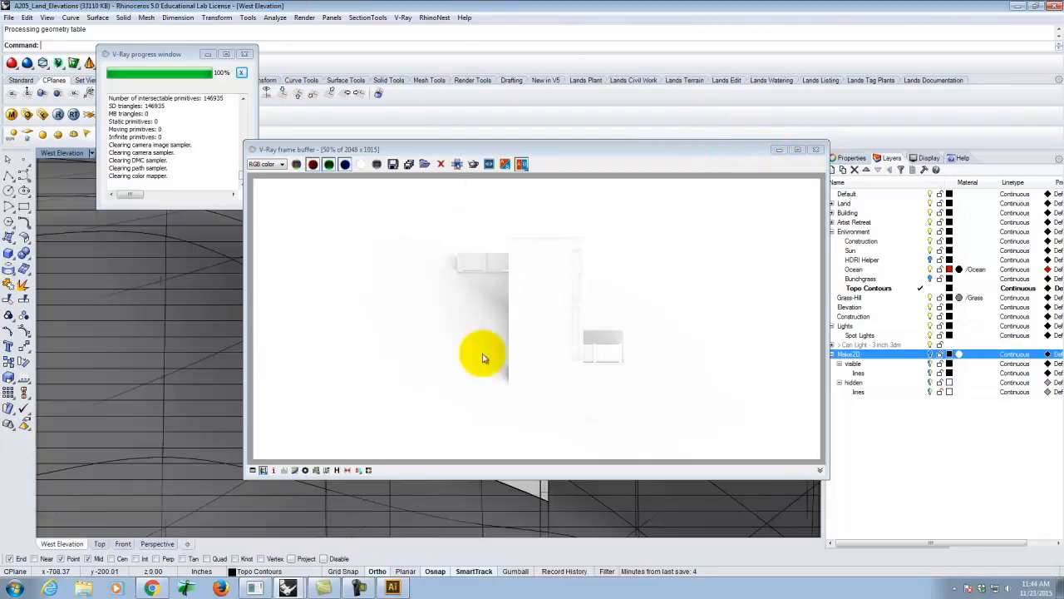
# Close the render windows, select the sun light at the building's base, and examine its Modify Sun settings
pyautogui.click(815, 150)
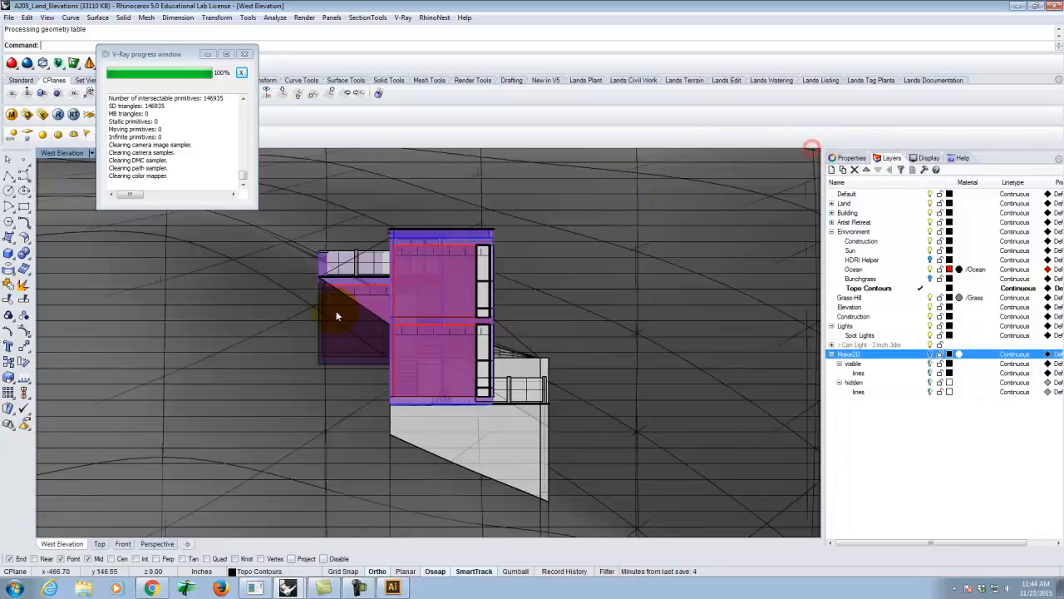
pyautogui.click(441, 405)
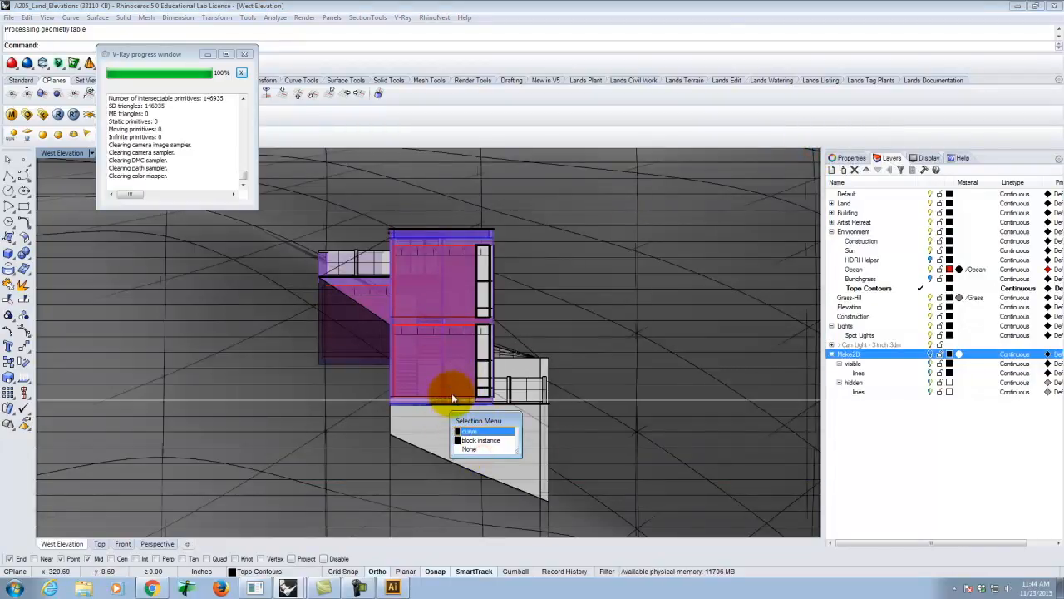
pyautogui.click(451, 393)
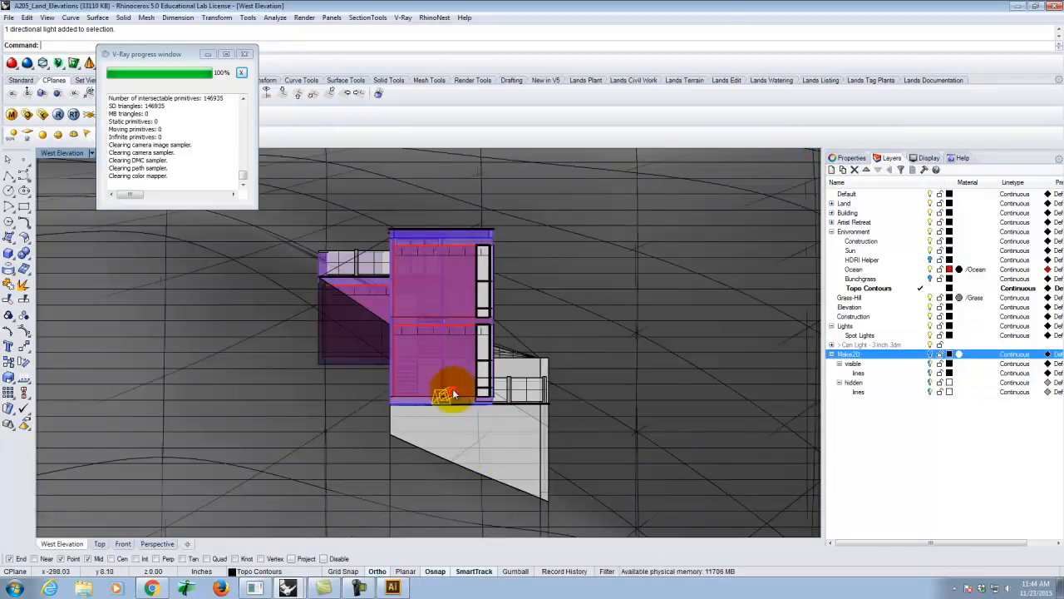
pyautogui.click(849, 158)
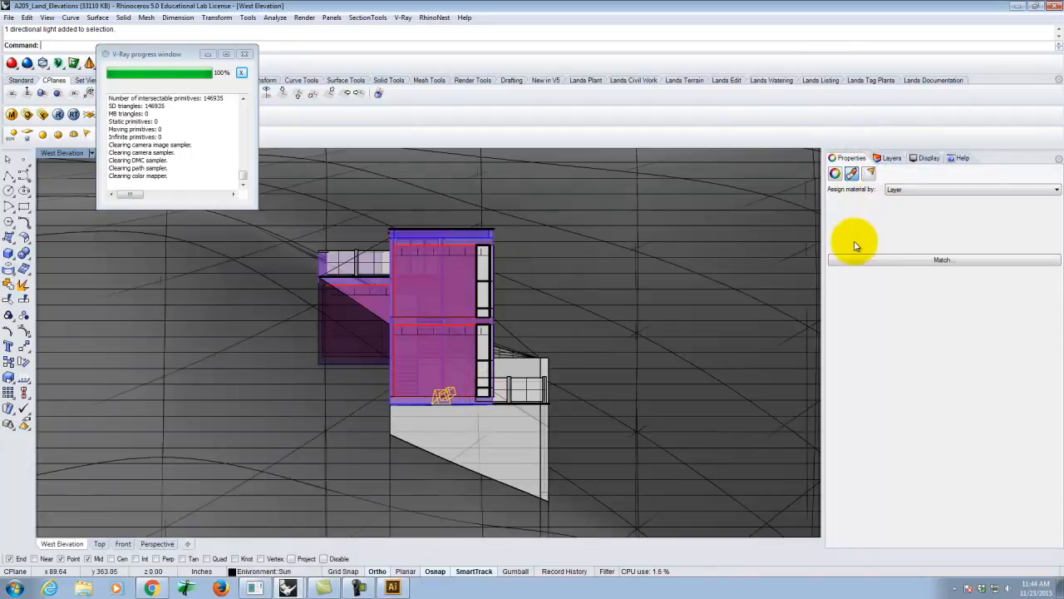
pyautogui.click(868, 173)
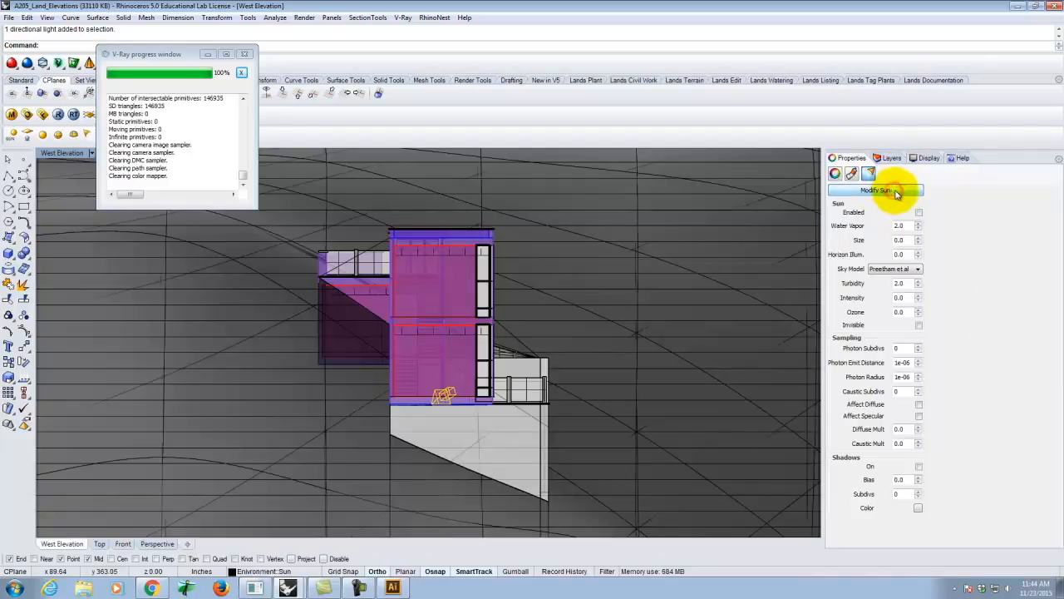
pyautogui.click(242, 58)
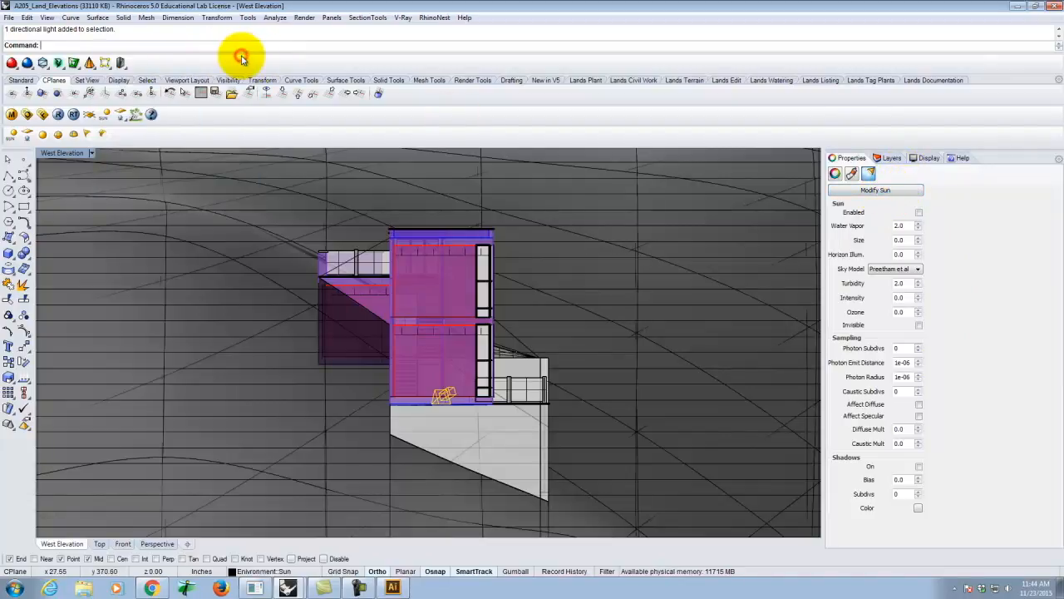
pyautogui.click(900, 191)
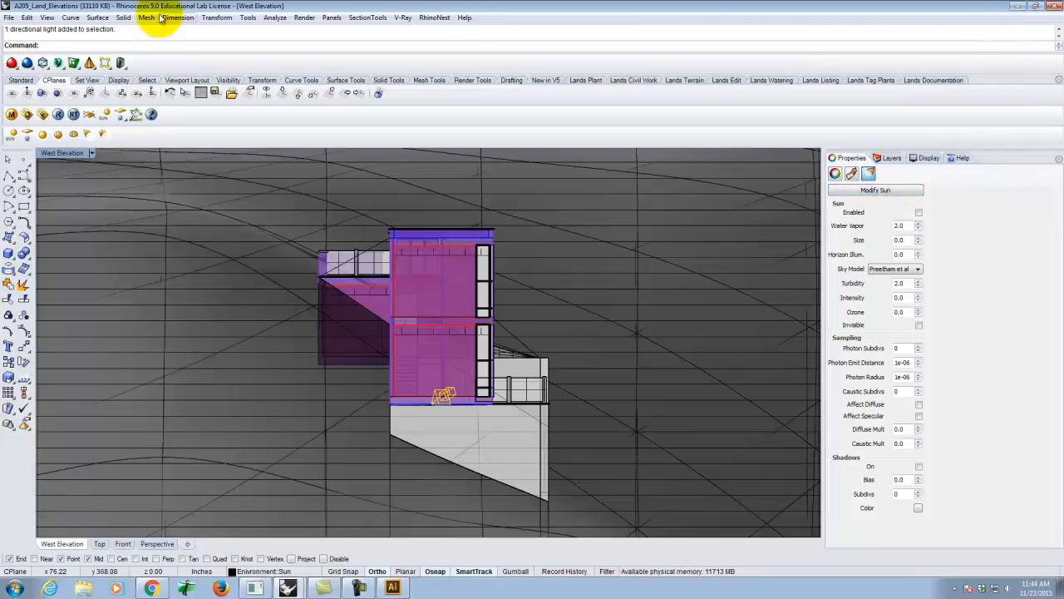
# Switch to the Perspective view, select the sun light inside the building, and try to open its Modify Sun settings
pyautogui.doubleClick(73, 153)
pyautogui.doubleClick(449, 350)
pyautogui.moveTo(534, 452); pyautogui.dragTo(507, 451, button='right')
pyautogui.scroll(15, 264, 341)
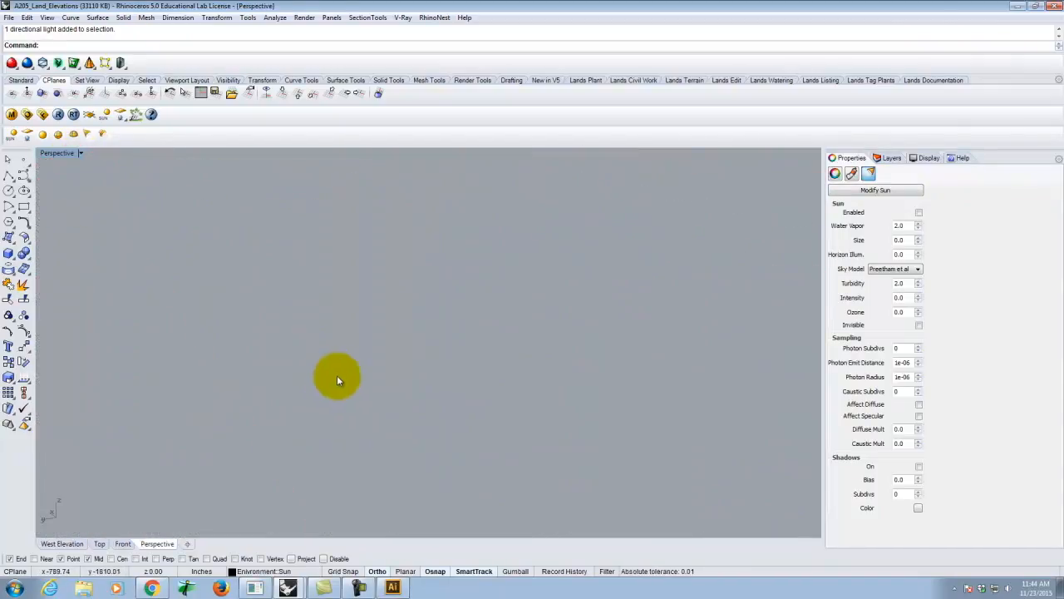
pyautogui.scroll(-3, 399, 383)
pyautogui.moveTo(515, 398); pyautogui.dragTo(397, 387, button='right')
pyautogui.scroll(5, 428, 399)
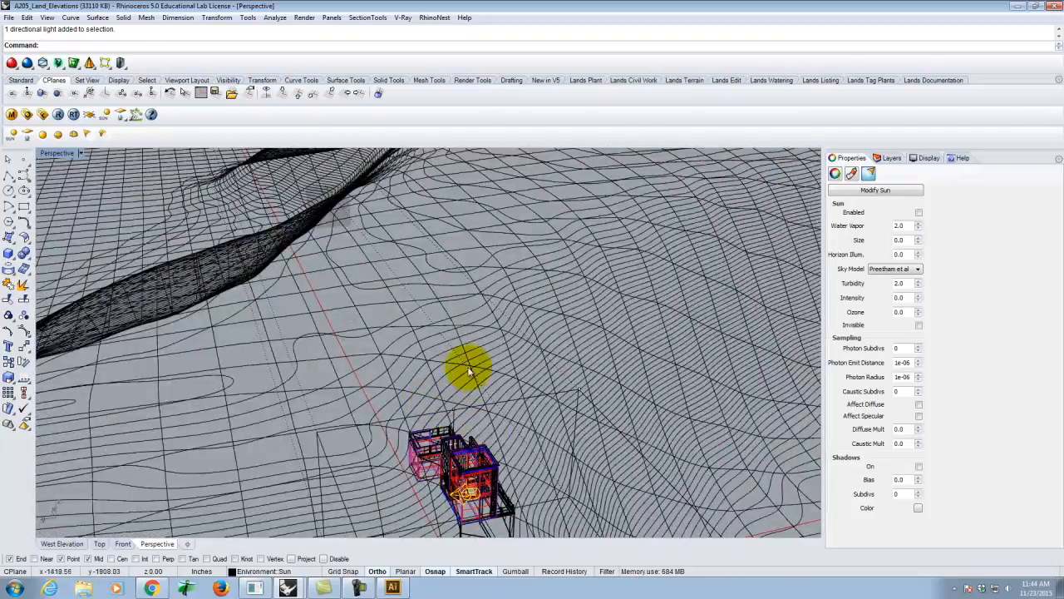
pyautogui.scroll(8, 466, 368)
pyautogui.press('Escape')
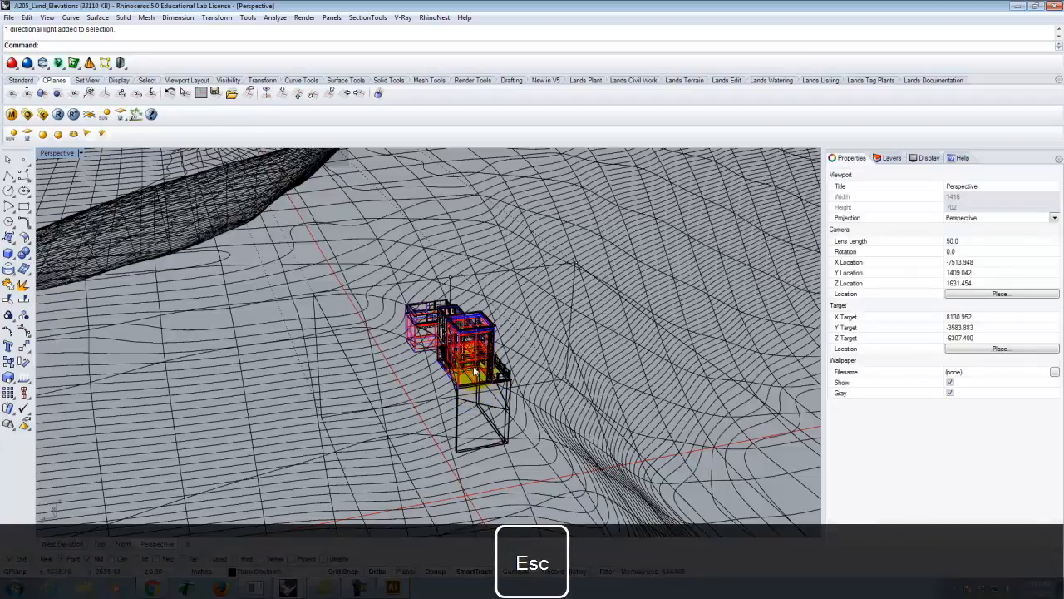
pyautogui.click(462, 379)
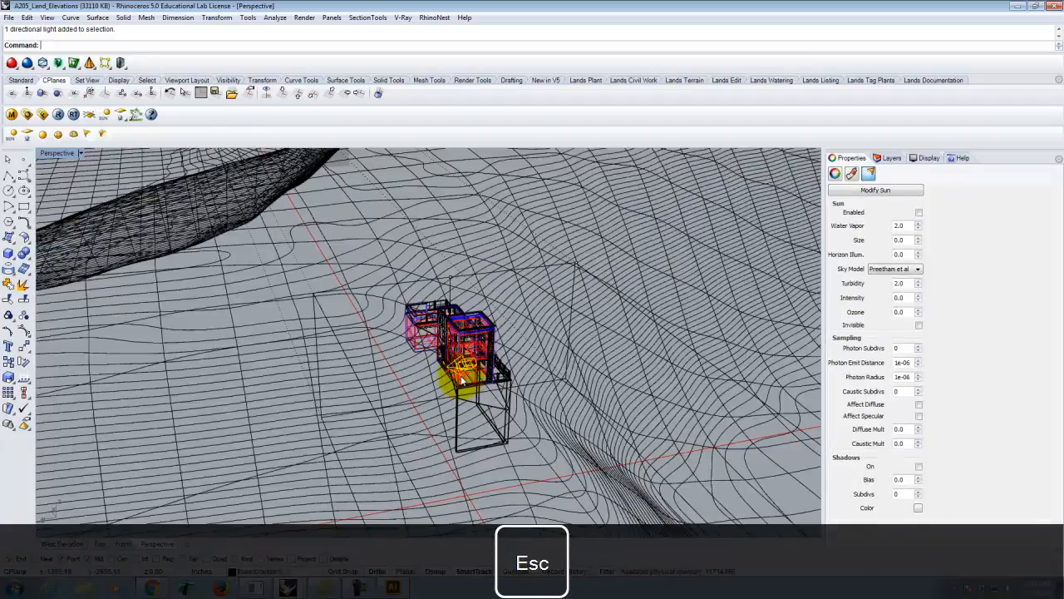
pyautogui.click(875, 191)
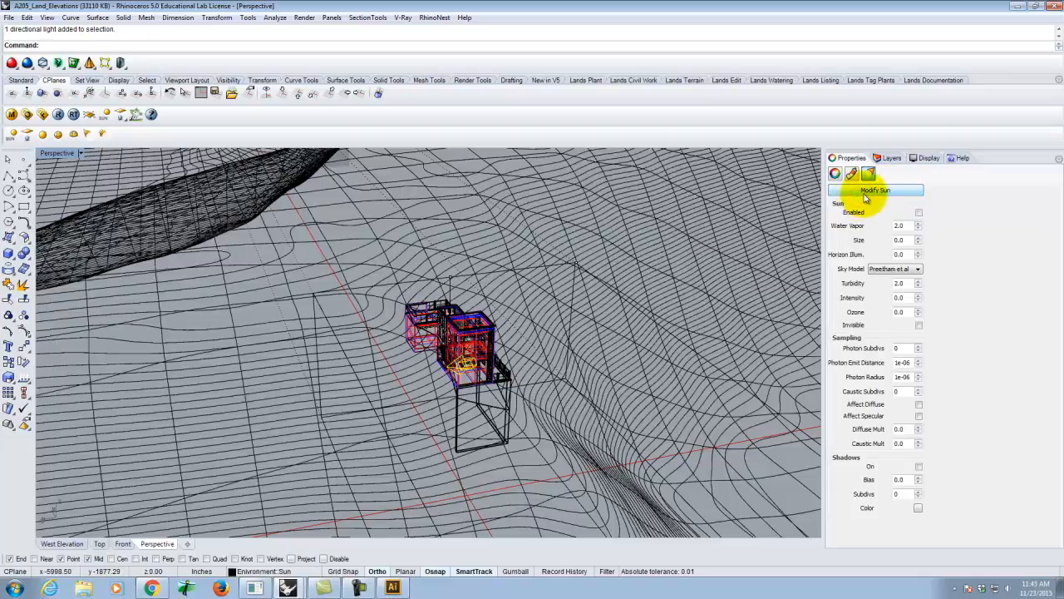
# Save the A205_Land_Elevations model and close the separate Ex220-RetreatBase model
pyautogui.click(9, 17)
pyautogui.click(23, 72)
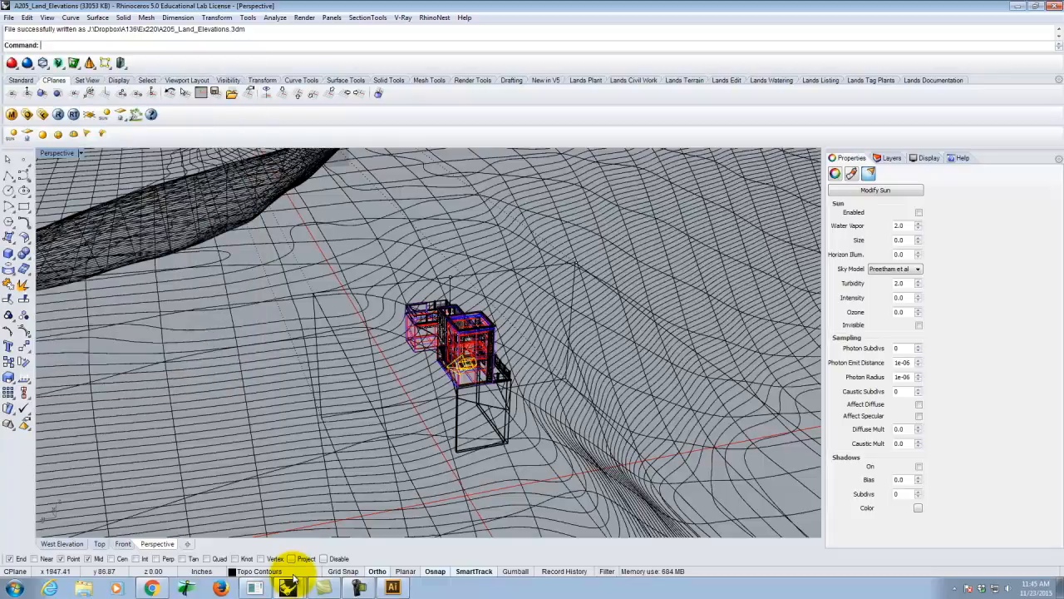
pyautogui.click(291, 541)
pyautogui.click(1056, 6)
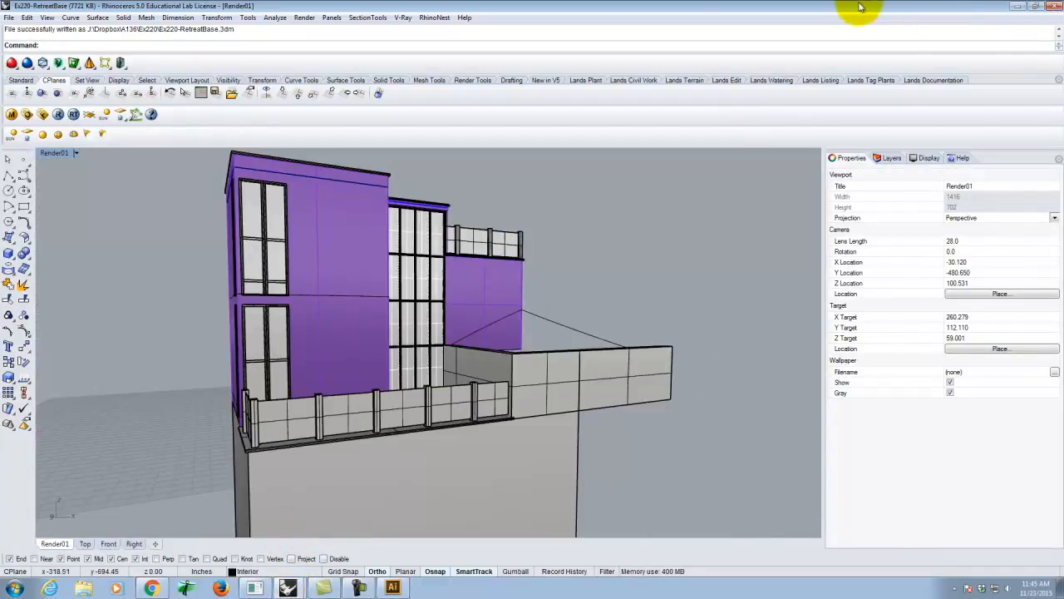
pyautogui.click(1058, 9)
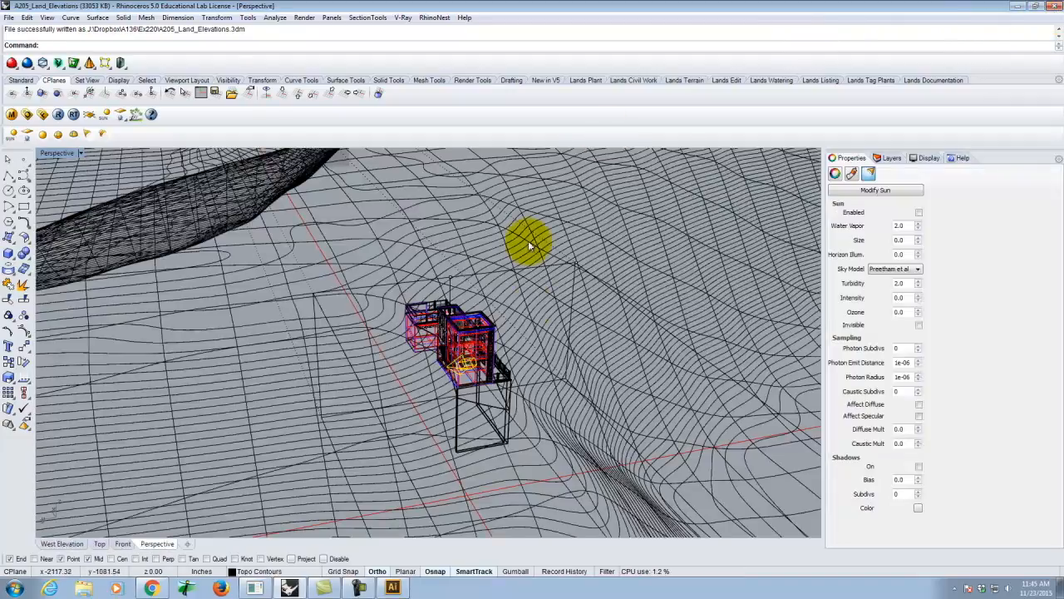
# Locate the sun light at the foot of the stair glazing in the Perspective view and select it
pyautogui.scroll(10, 479, 329)
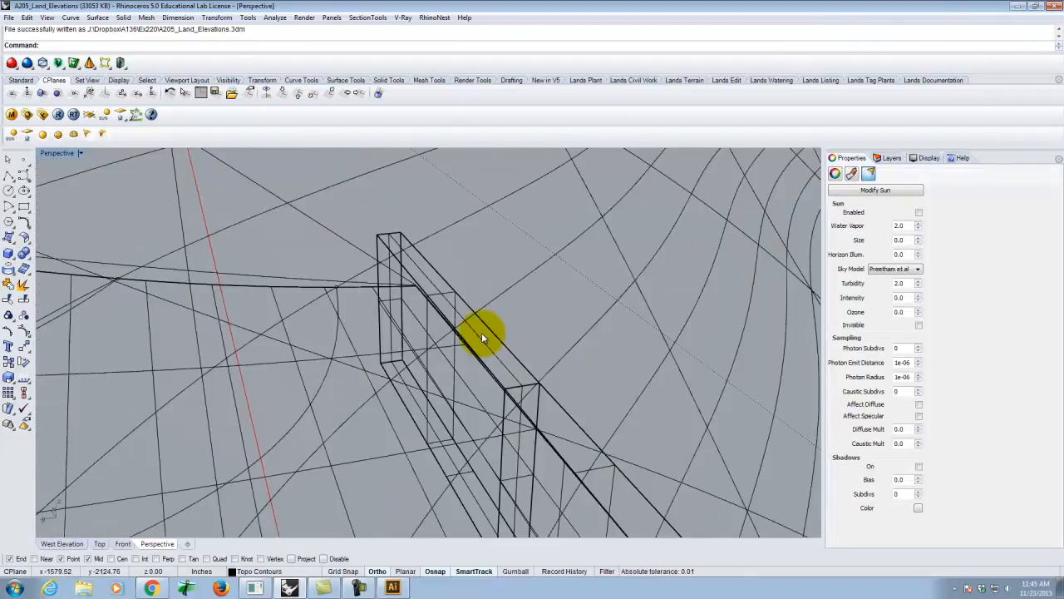
pyautogui.click(537, 326)
pyautogui.scroll(-15, 514, 302)
pyautogui.scroll(8, 515, 303)
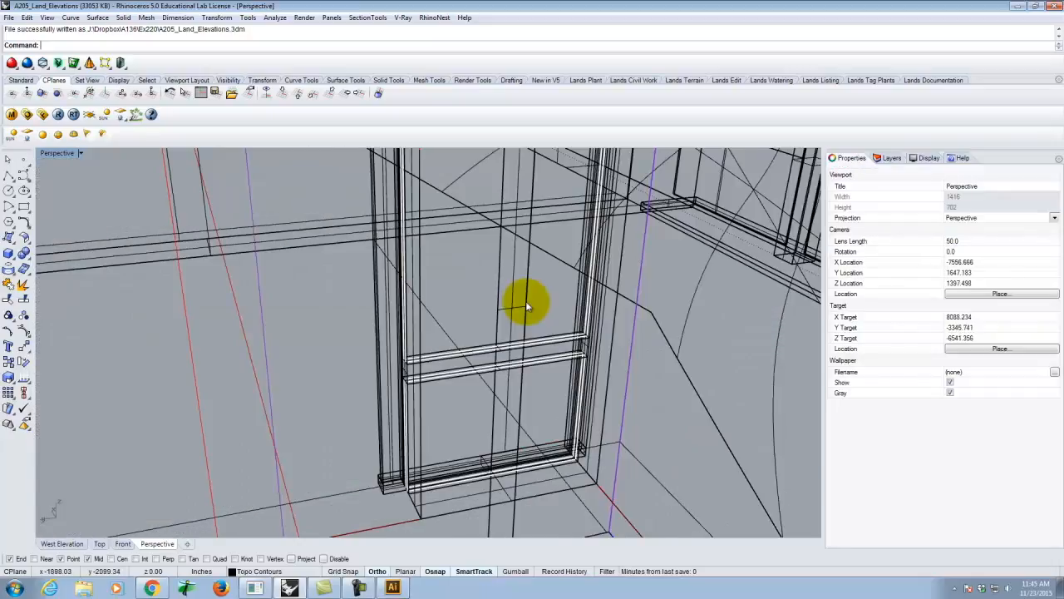
pyautogui.scroll(-5, 527, 302)
pyautogui.scroll(3, 532, 302)
pyautogui.moveTo(541, 304); pyautogui.dragTo(515, 302, button='right')
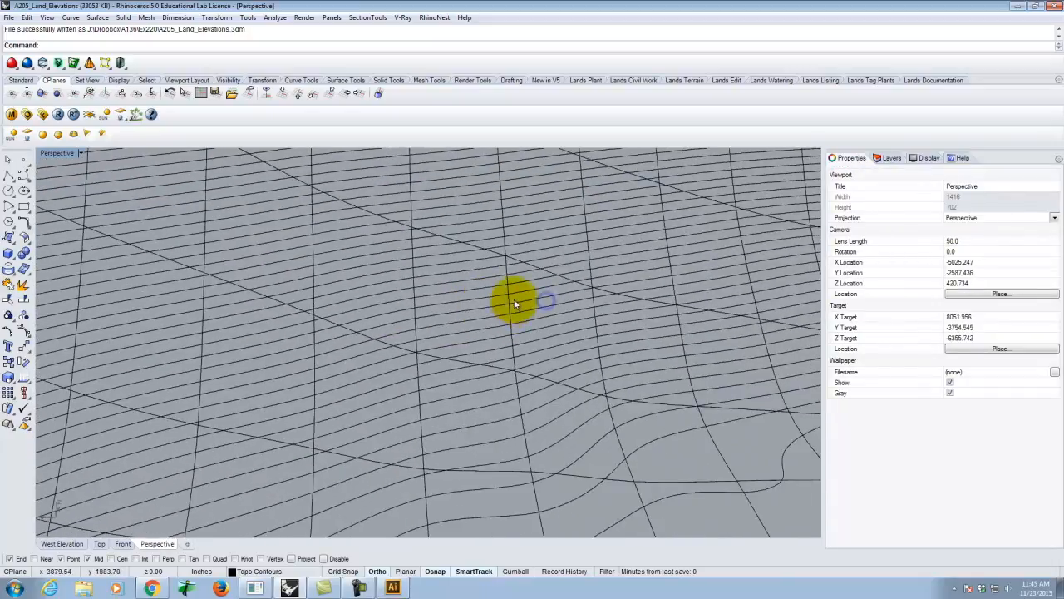
pyautogui.scroll(-10, 515, 302)
pyautogui.scroll(3, 404, 310)
pyautogui.moveTo(404, 309); pyautogui.dragTo(369, 338, button='right')
pyautogui.scroll(-8, 517, 346)
pyautogui.scroll(12, 309, 336)
pyautogui.scroll(3, 339, 346)
pyautogui.scroll(-8, 391, 260)
pyautogui.scroll(10, 402, 262)
pyautogui.scroll(-5, 451, 285)
pyautogui.moveTo(477, 295); pyautogui.dragTo(437, 309, button='right')
pyautogui.scroll(-10, 476, 315)
pyautogui.scroll(4, 313, 317)
pyautogui.scroll(-1, 300, 294)
pyautogui.scroll(1, 259, 254)
pyautogui.scroll(-1, 259, 255)
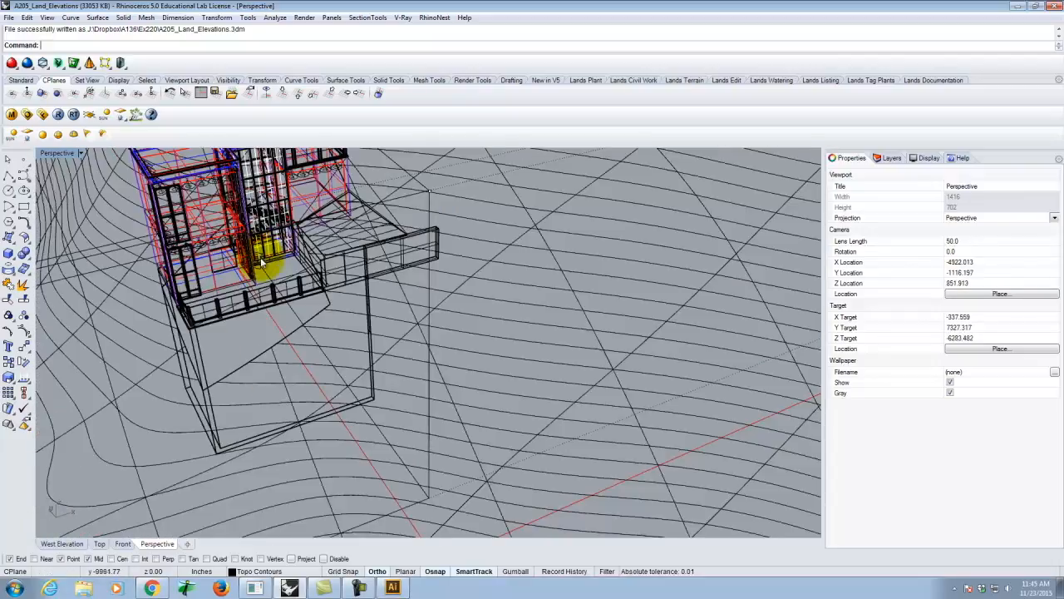
pyautogui.click(262, 270)
pyautogui.click(254, 264)
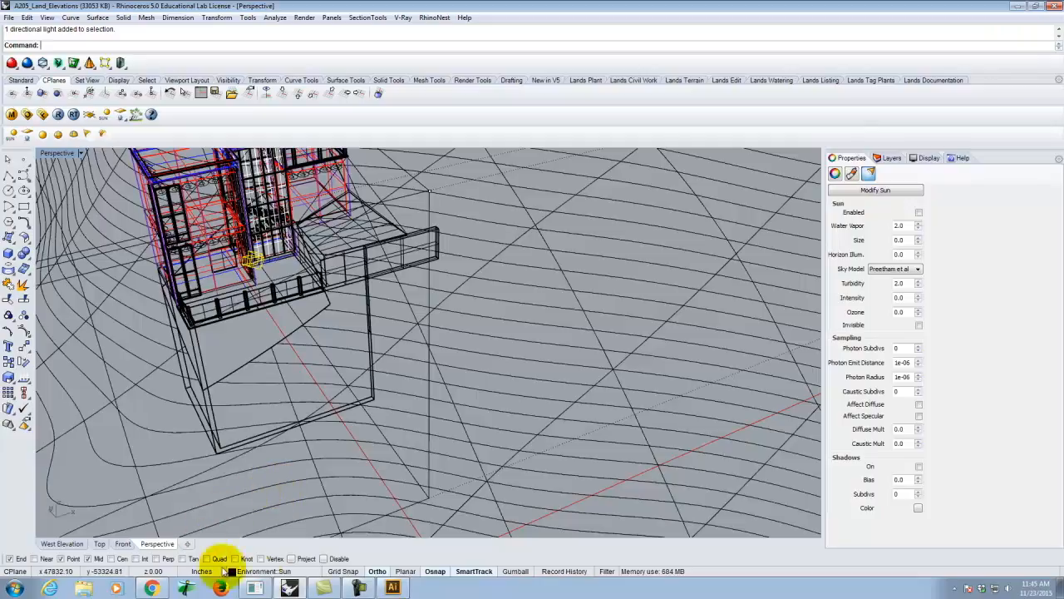
# Review the sun's azimuth and altitude in the Sun Angle Calculator and close it without changes
pyautogui.click(319, 588)
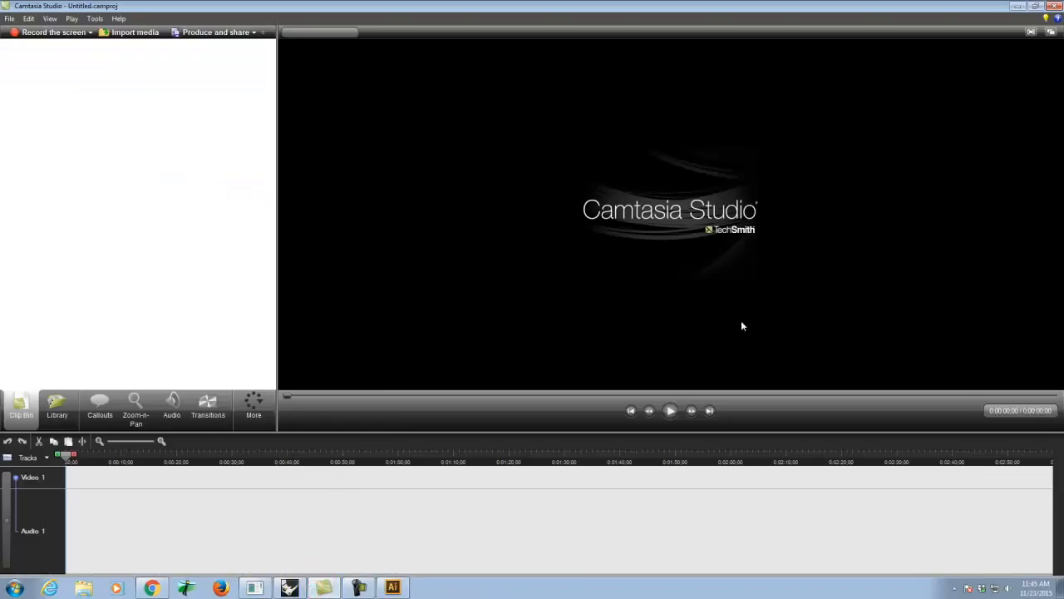
pyautogui.click(358, 588)
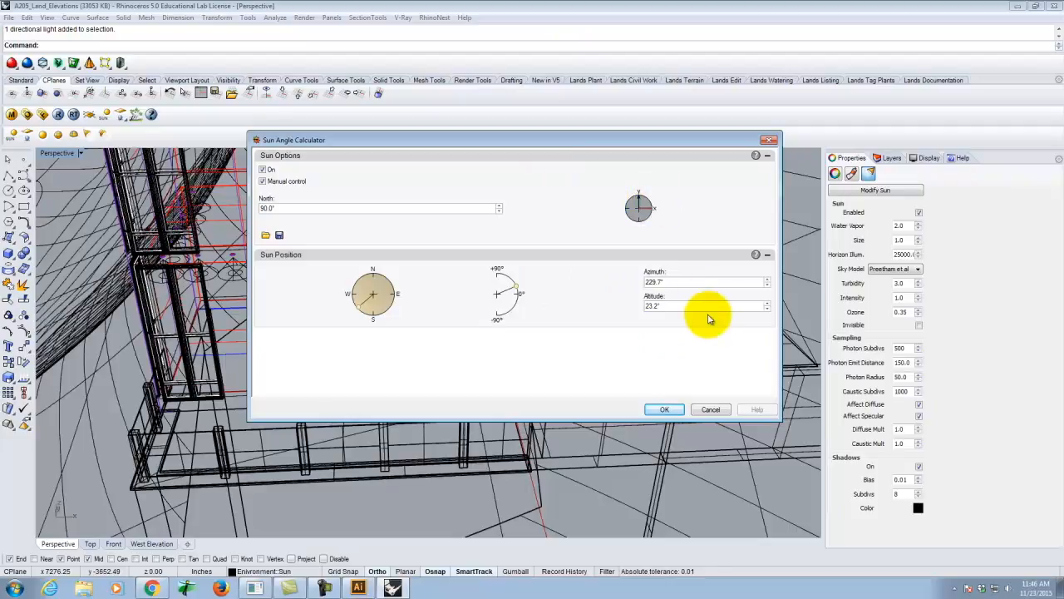
pyautogui.click(711, 409)
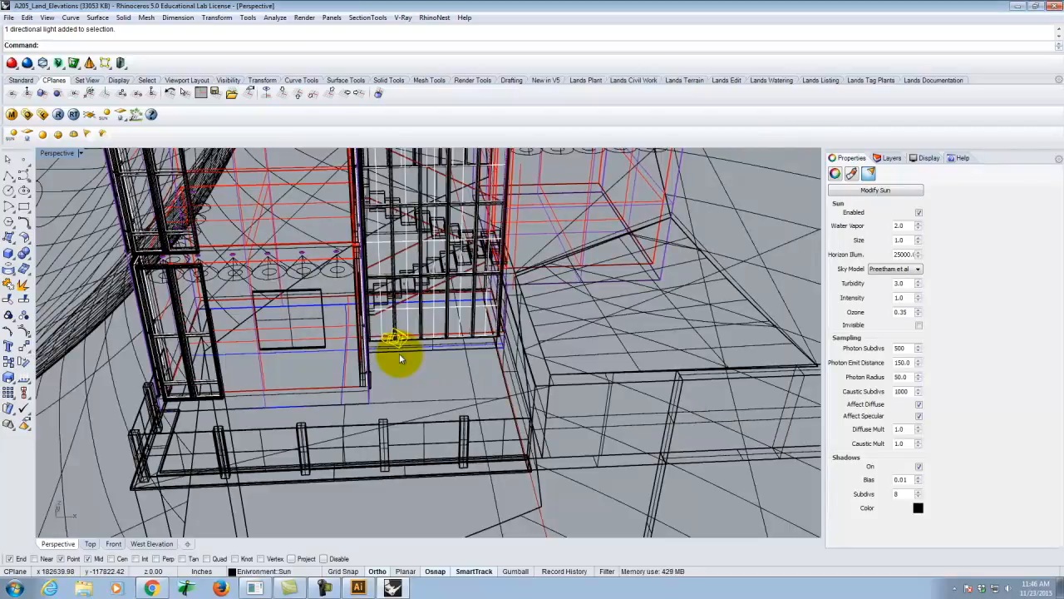
# Try a polyline from the deck's corner beside the ramp, disable all object snaps, and abandon the line
pyautogui.click(8, 177)
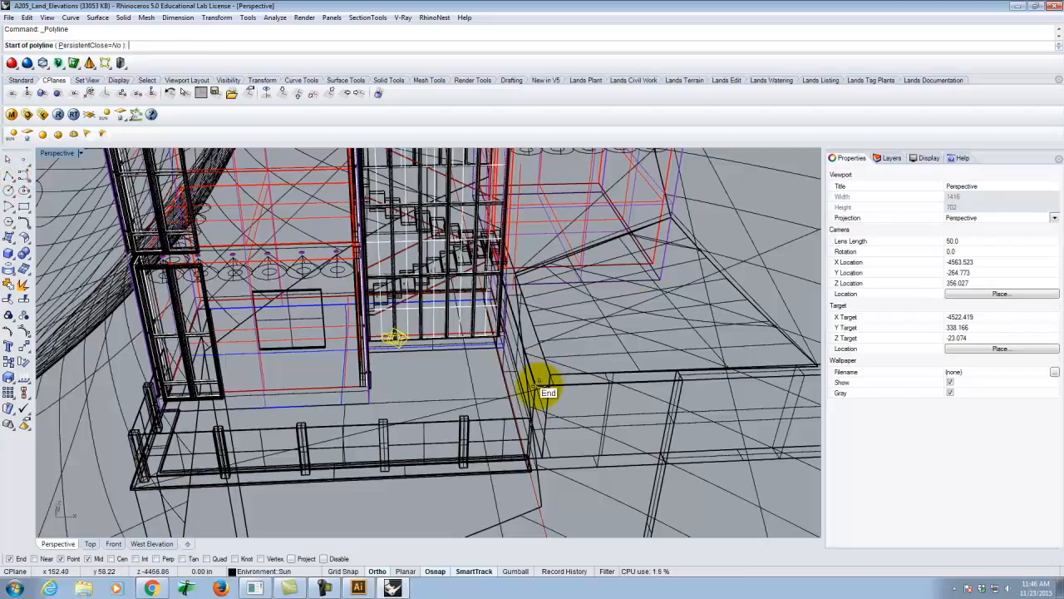
pyautogui.click(538, 387)
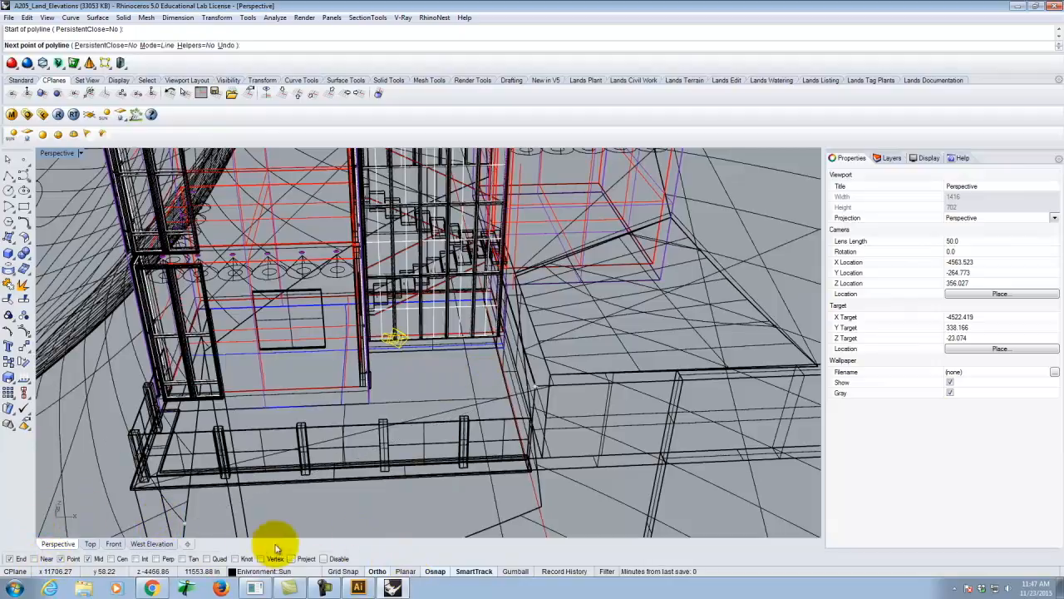
pyautogui.click(324, 559)
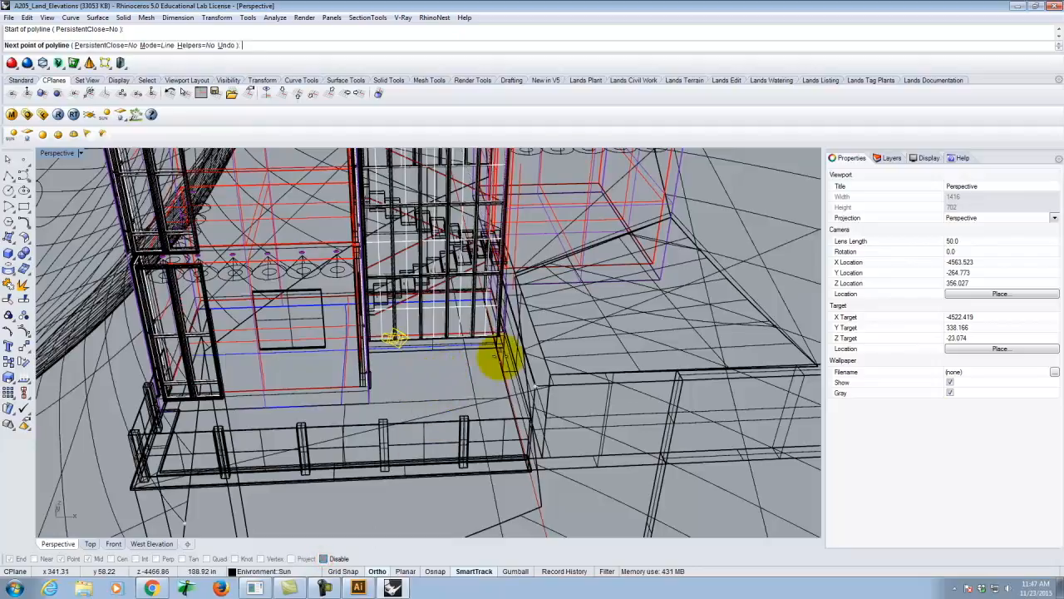
pyautogui.press('Escape')
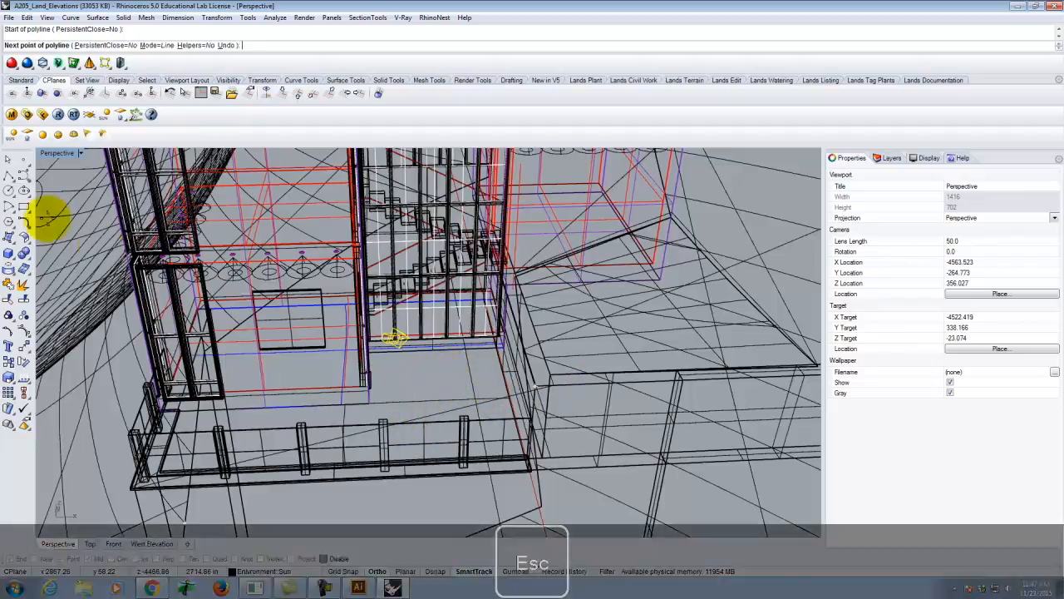
# Set the Perspective view's construction plane to World Top
pyautogui.click(79, 154)
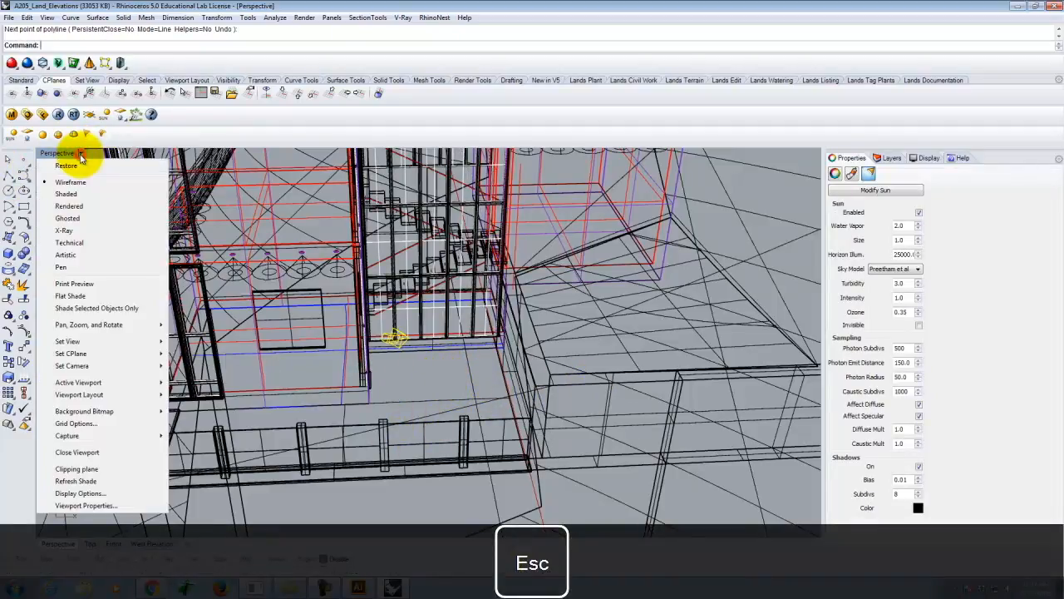
pyautogui.moveTo(83, 353)
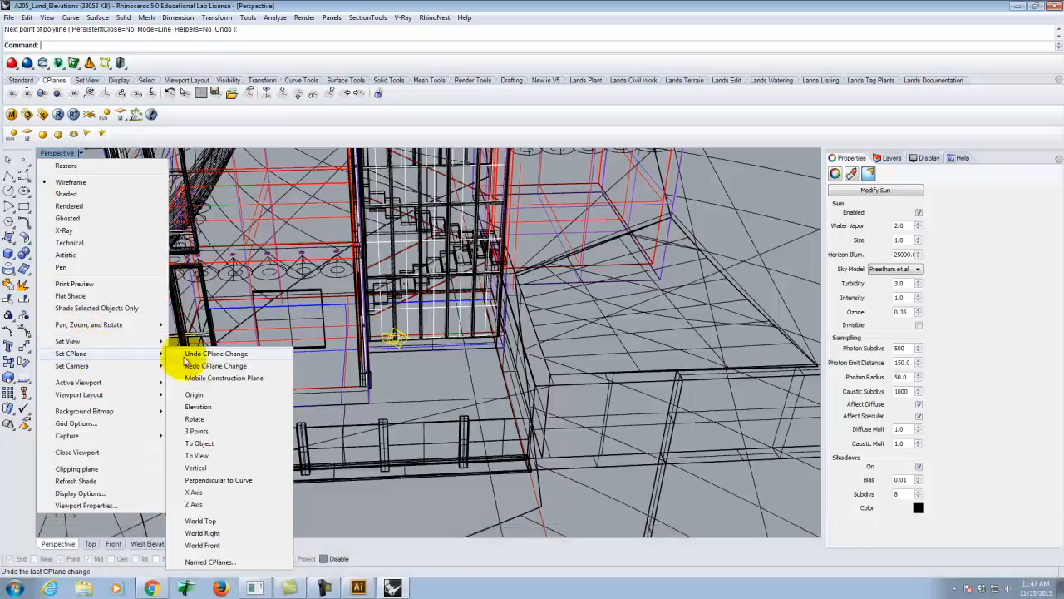
pyautogui.click(213, 524)
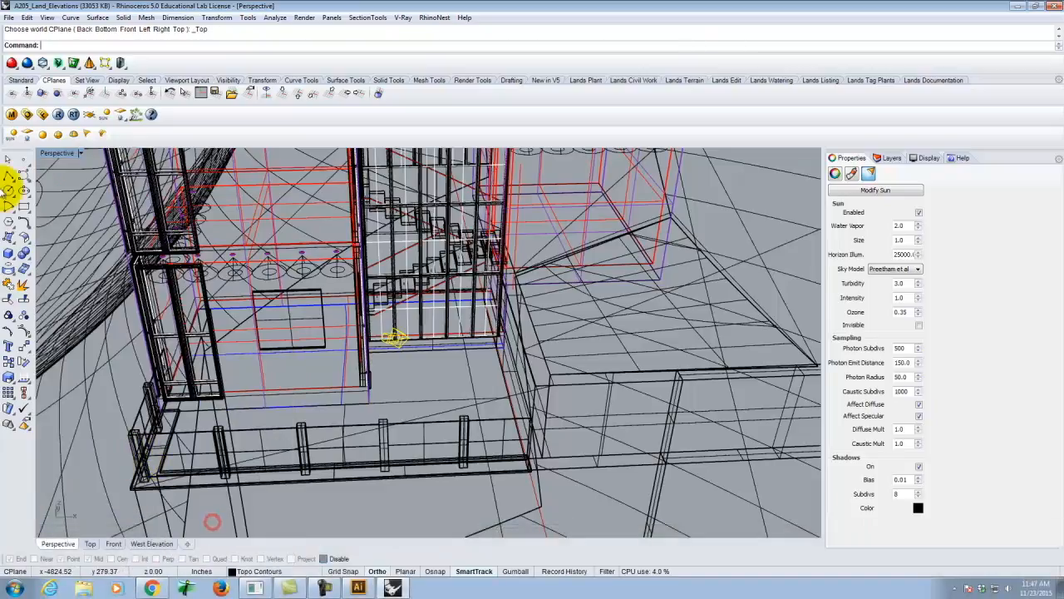
# Draw a single straight polyline segment across the deck, starting from its corner beside the ramp
pyautogui.click(9, 176)
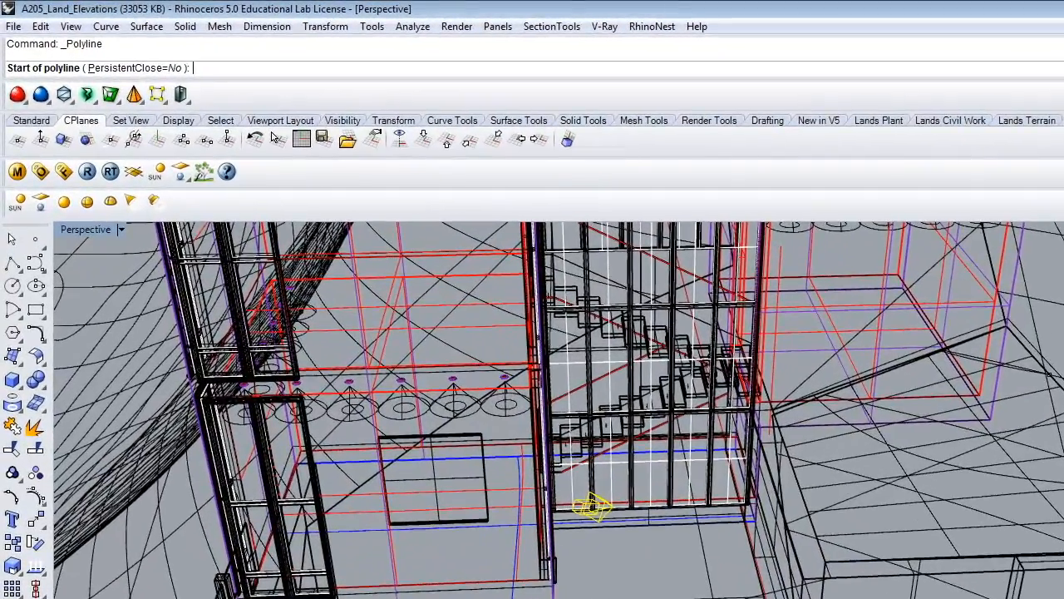
pyautogui.click(802, 578)
pyautogui.click(633, 569)
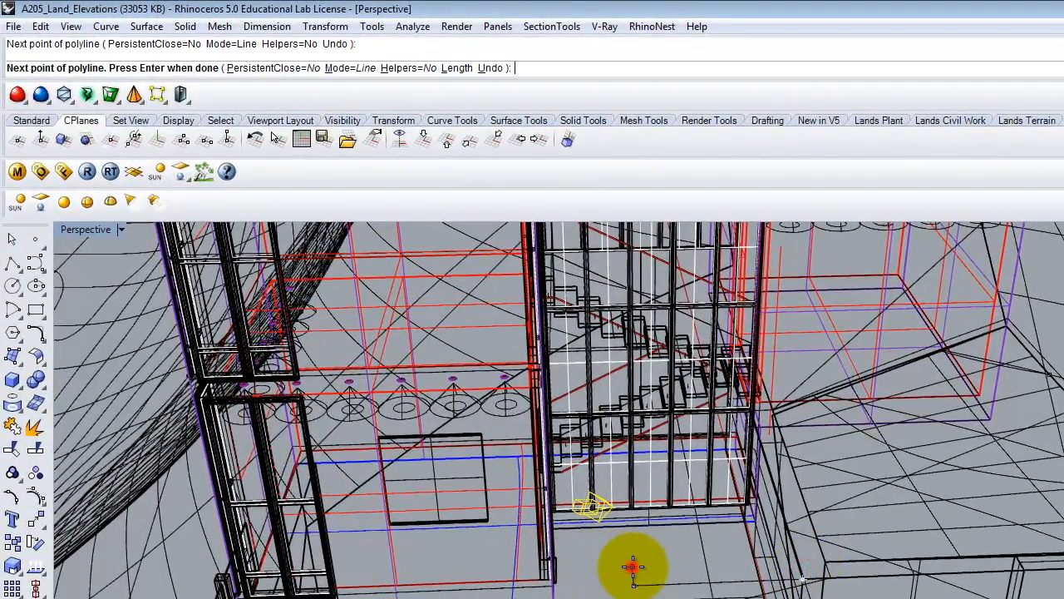
pyautogui.rightClick(632, 568)
# Rotate the new line by -223 degrees about its end at the deck corner, and undo the rotation
pyautogui.click(678, 585)
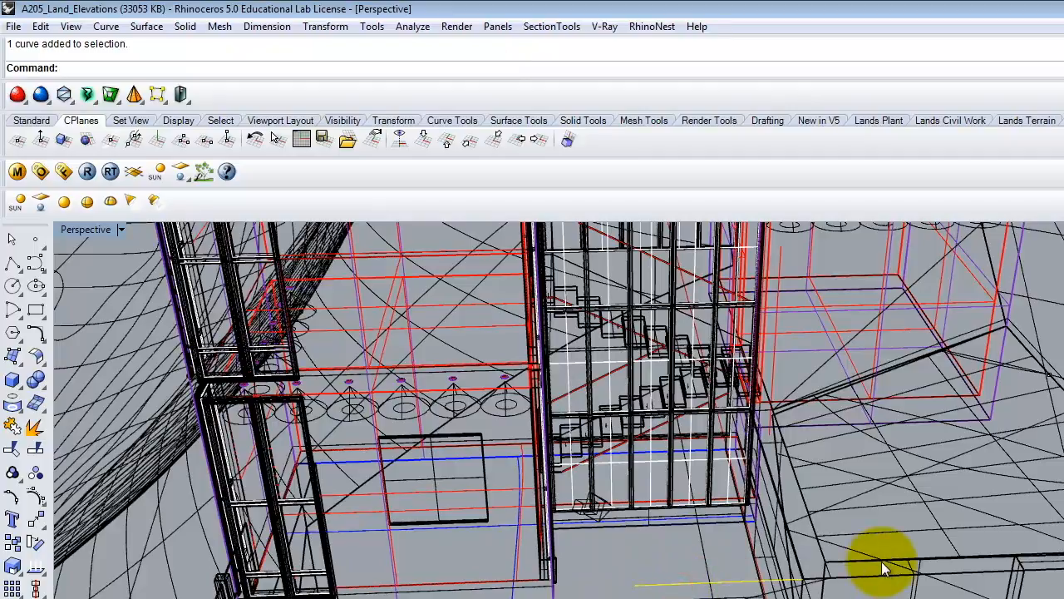
pyautogui.write('Rotate')
pyautogui.press('Return')
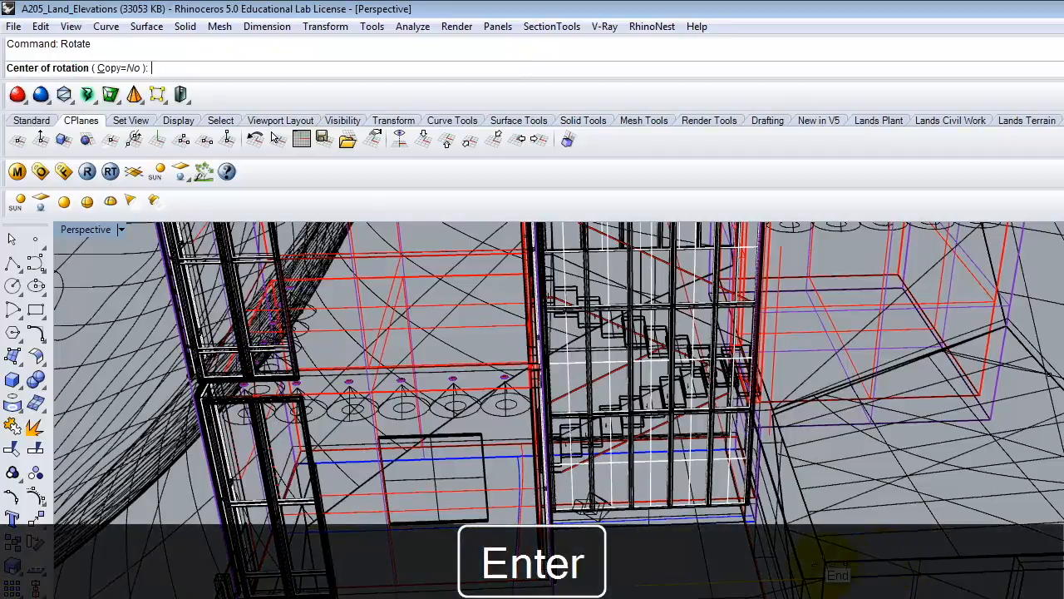
pyautogui.click(806, 572)
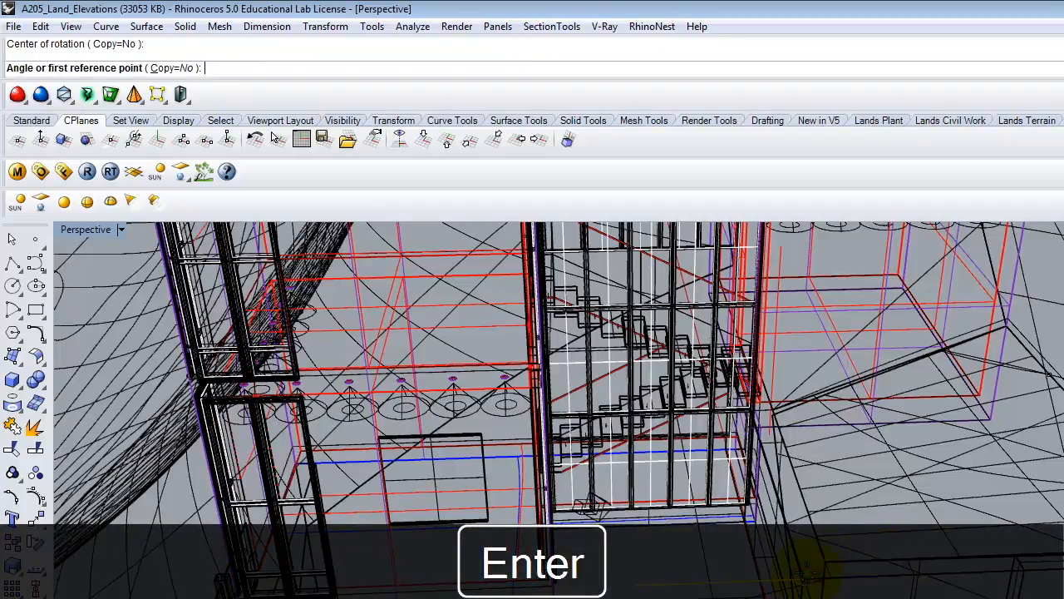
pyautogui.write('-223')
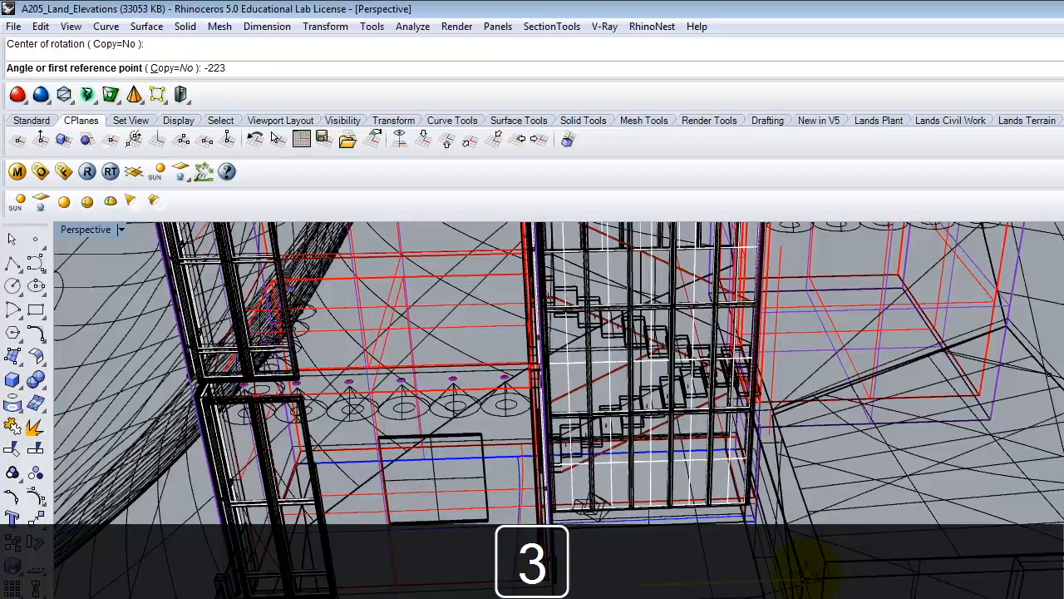
pyautogui.press('Return')
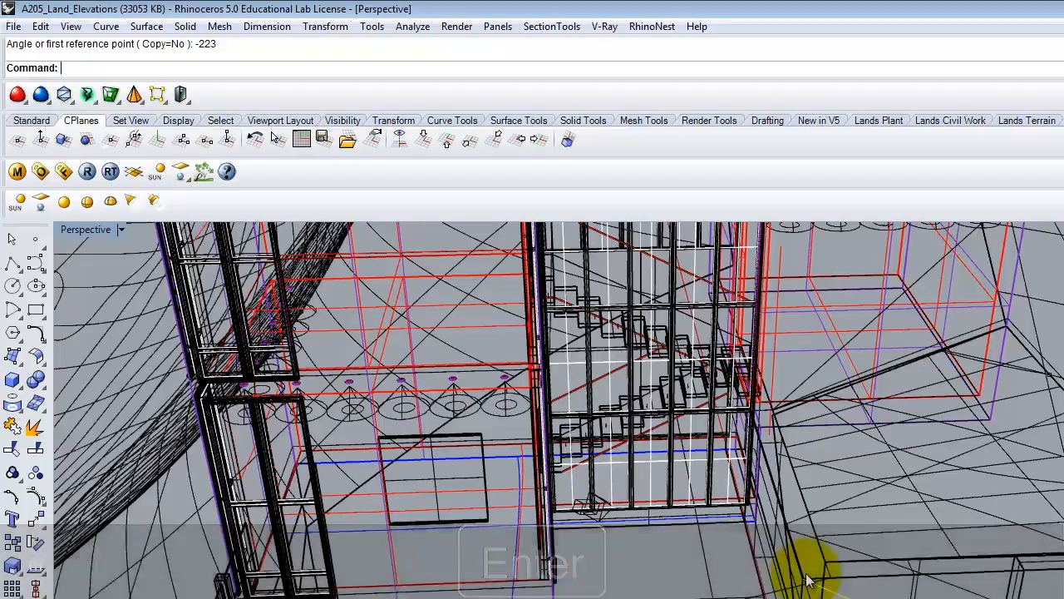
pyautogui.hotkey('ctrl', 'z')
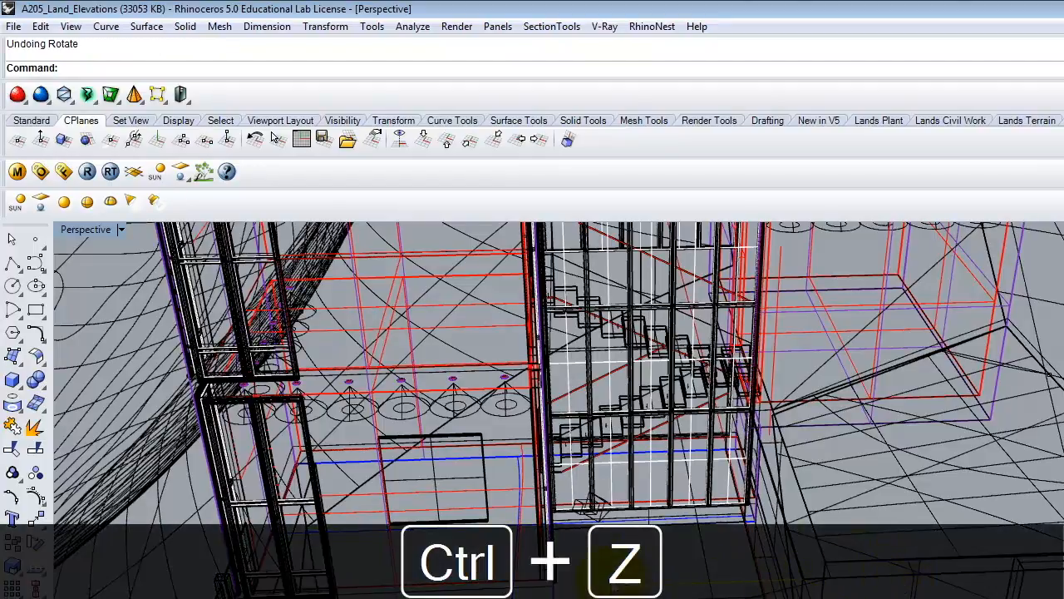
# Try rotating the line by -223 degrees about its opposite end on the deck, and undo that rotation
pyautogui.click(634, 584)
pyautogui.write('-223')
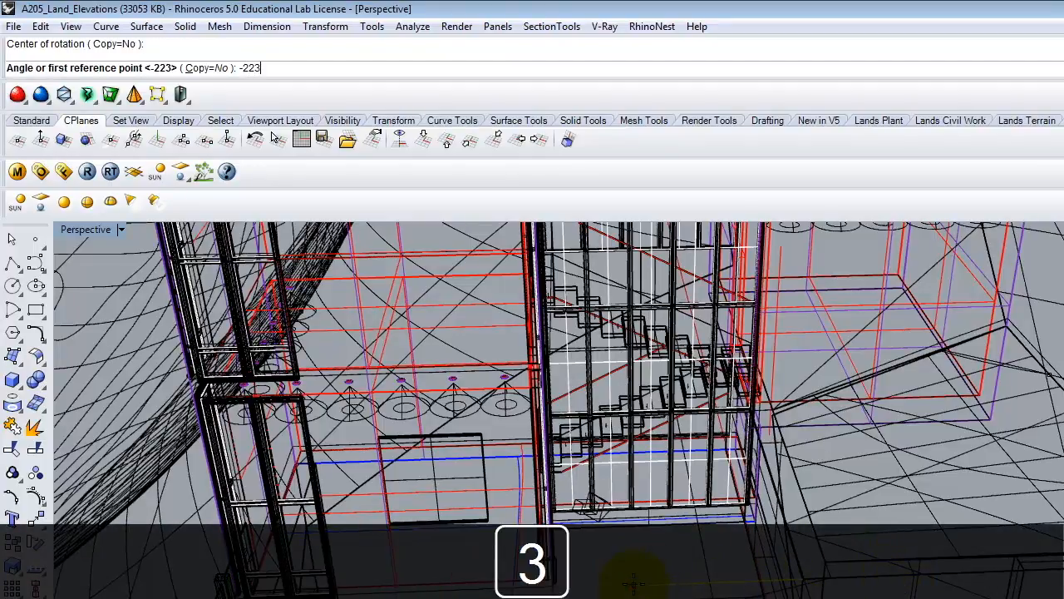
pyautogui.press('Return')
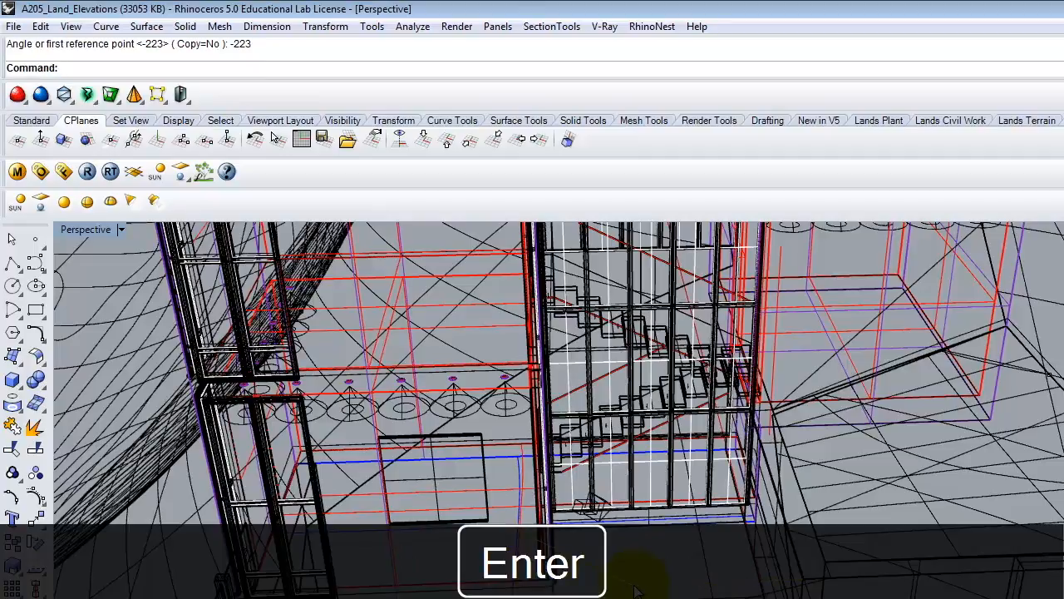
pyautogui.press('Return')
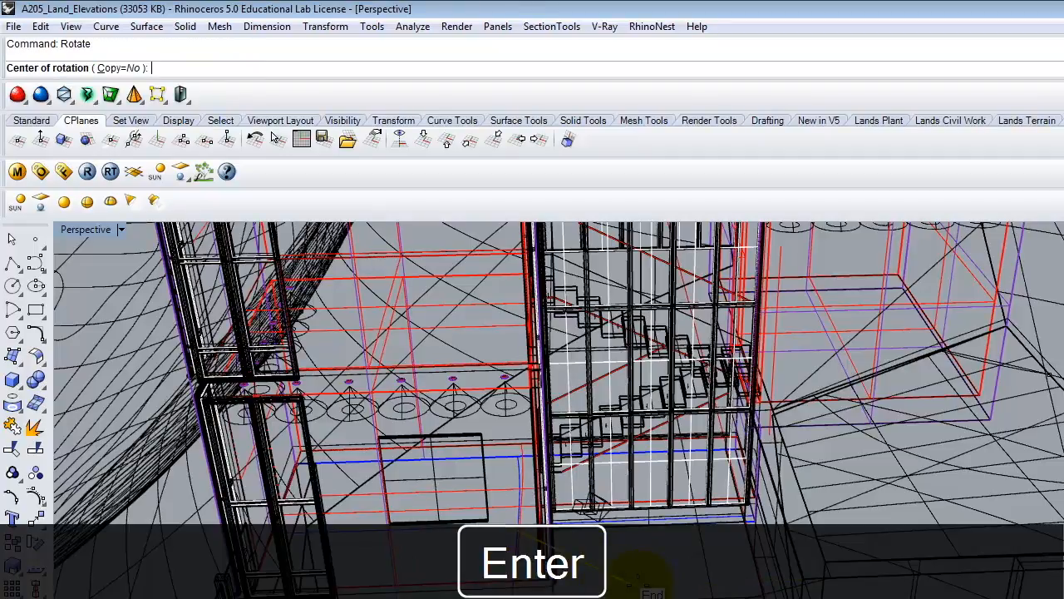
pyautogui.press('Escape')
pyautogui.hotkey('ctrl', 'z')
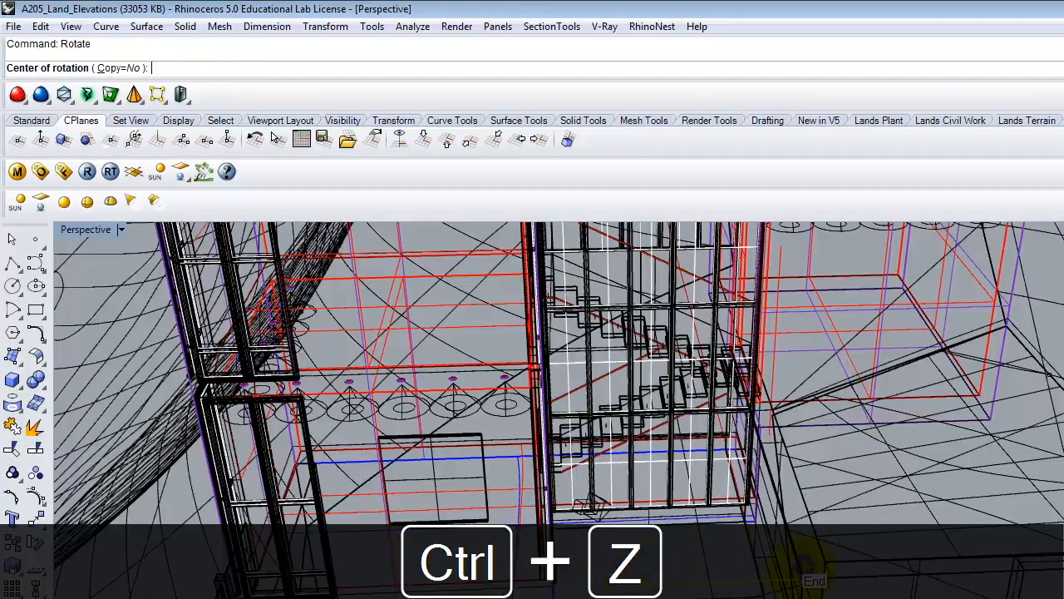
# Try rotating the guide line by 223 degrees about its end at the deck corner, and undo the rotation
pyautogui.click(805, 574)
pyautogui.write('223')
pyautogui.press('Return')
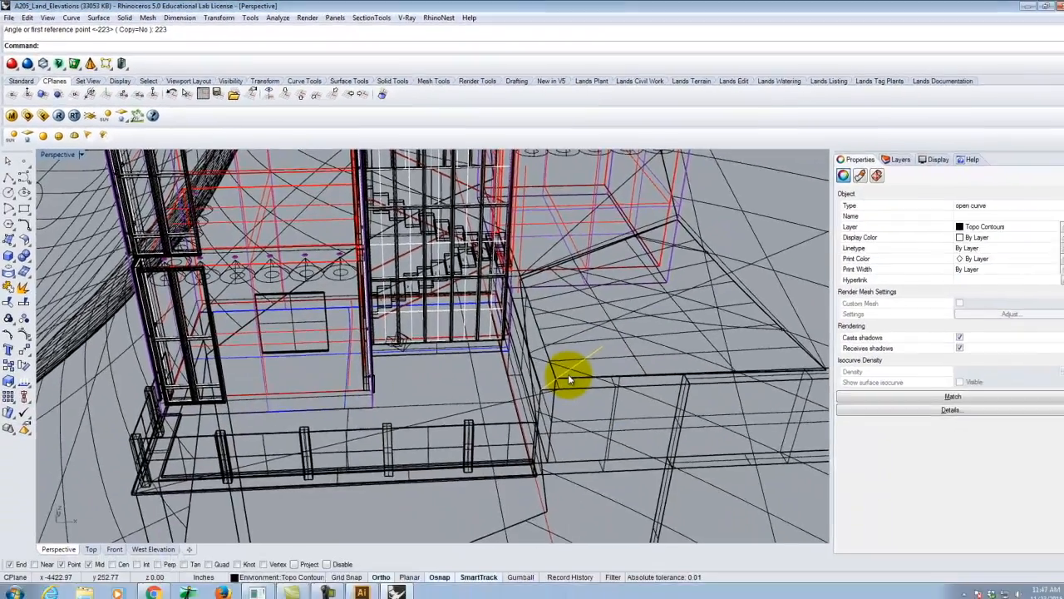
pyautogui.write('Rotate')
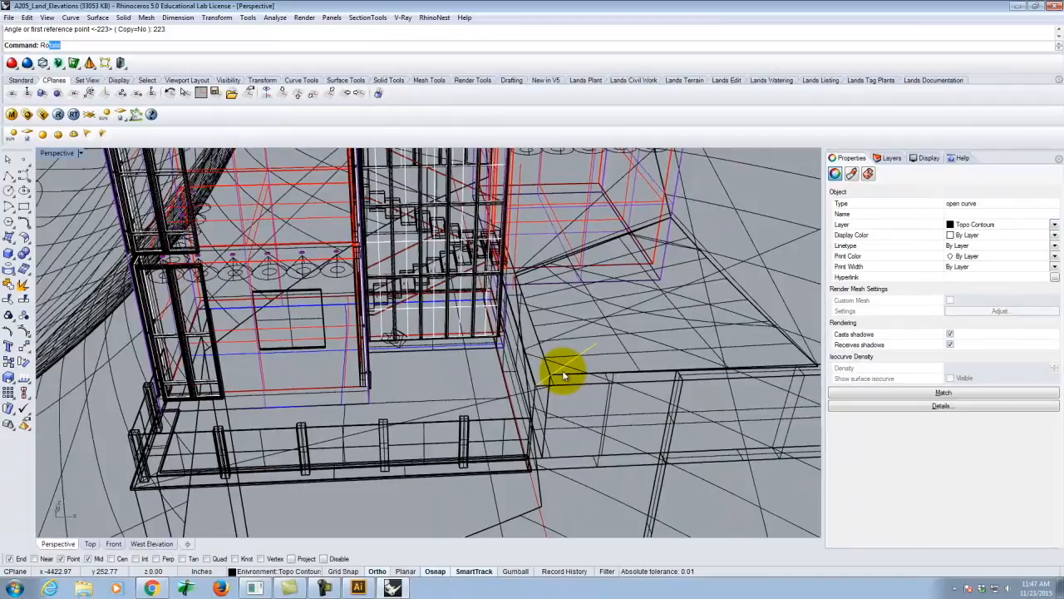
pyautogui.hotkey('ctrl', 'z')
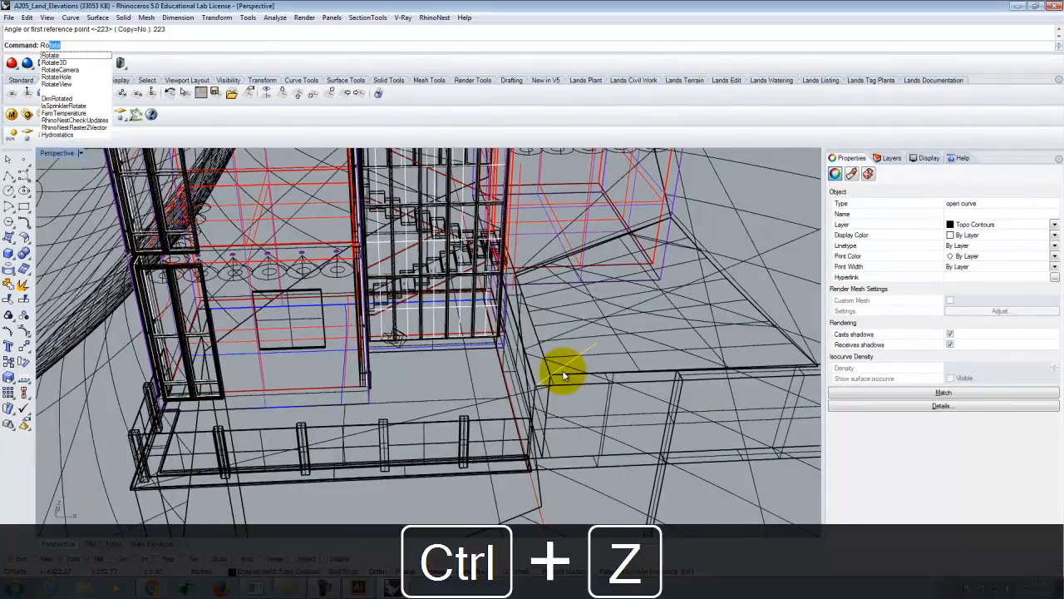
pyautogui.press('Escape')
pyautogui.hotkey('ctrl', 'z')
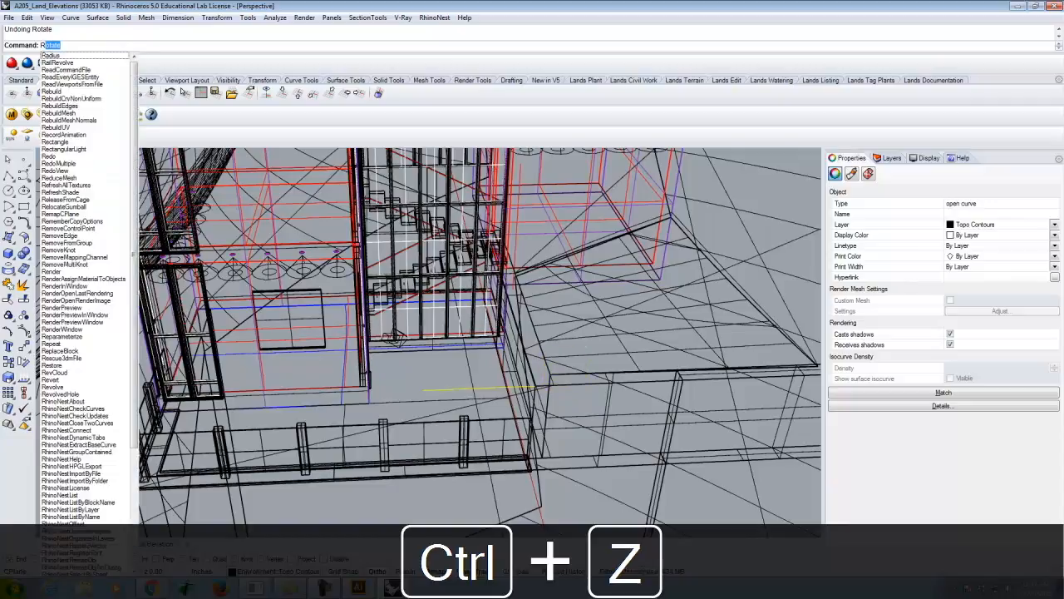
# Switch to the browser and review the clay rendering tutorial's instructions for rotating the guide line and creating the directional light
pyautogui.click(162, 588)
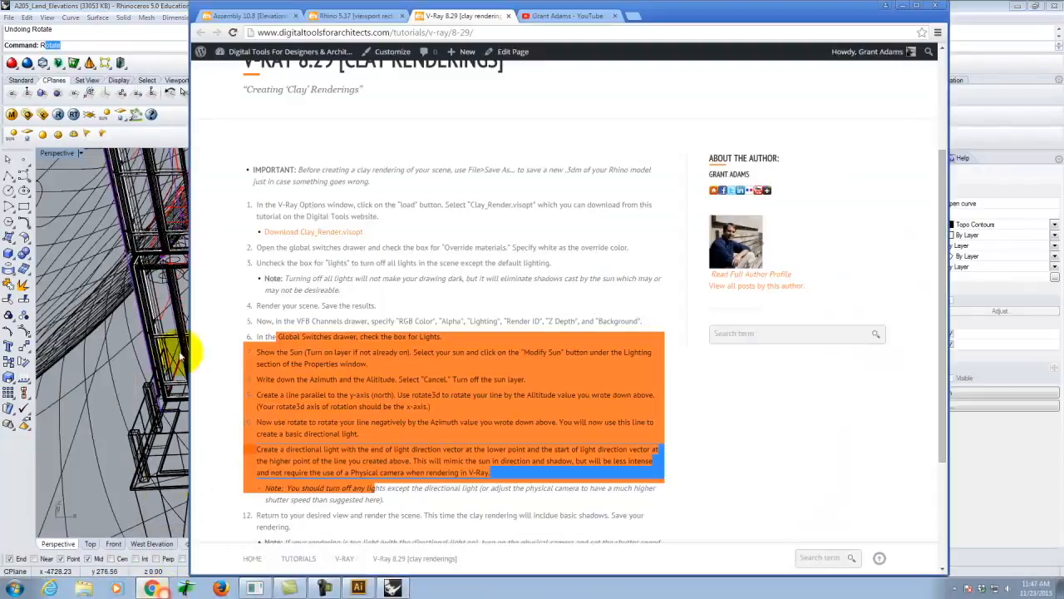
pyautogui.click(441, 389)
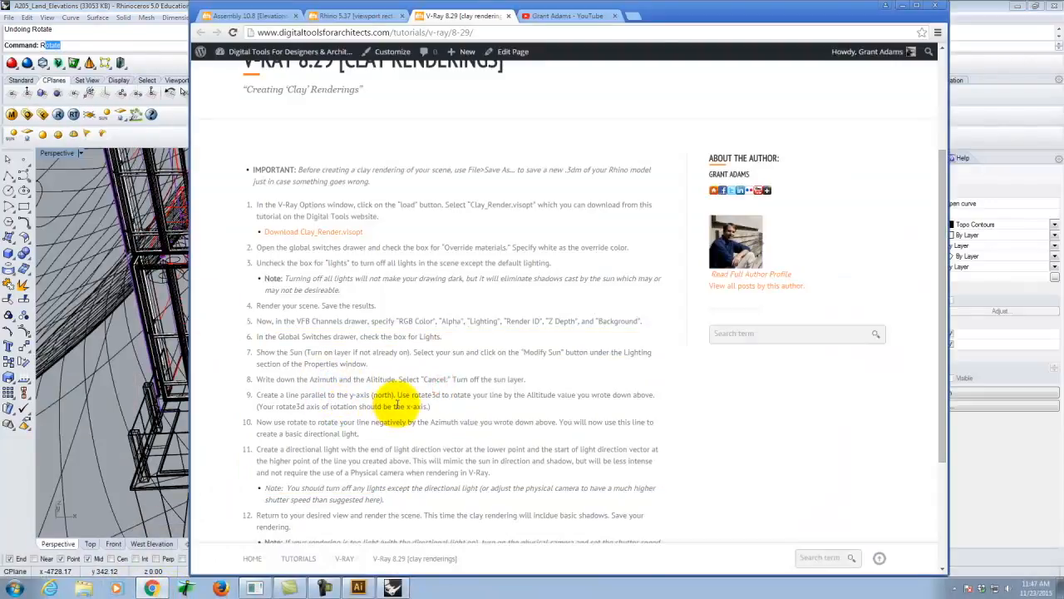
pyautogui.scroll(-1, 407, 406)
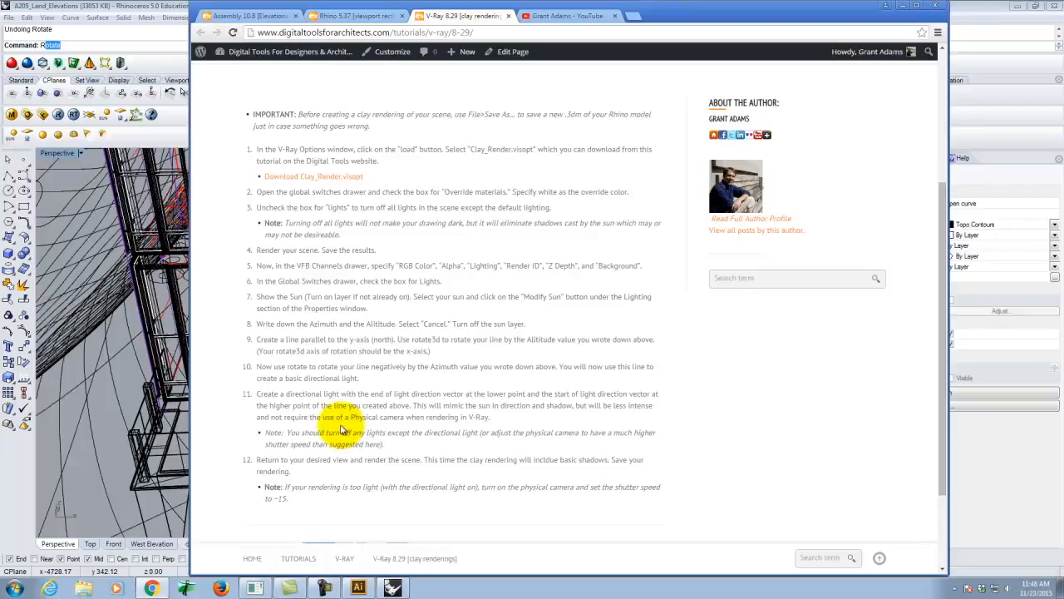
pyautogui.click(905, 7)
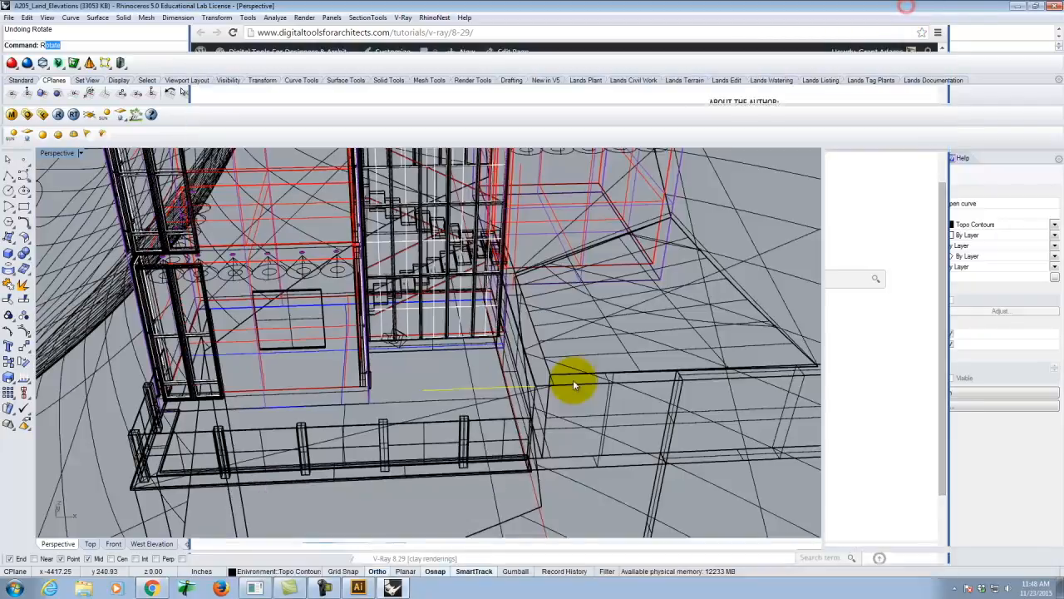
# Try a Rotate3D of the guide line by 23.2 degrees about a perpendicular axis at the deck corner, and undo it
pyautogui.write('Rotate3')
pyautogui.press('Return')
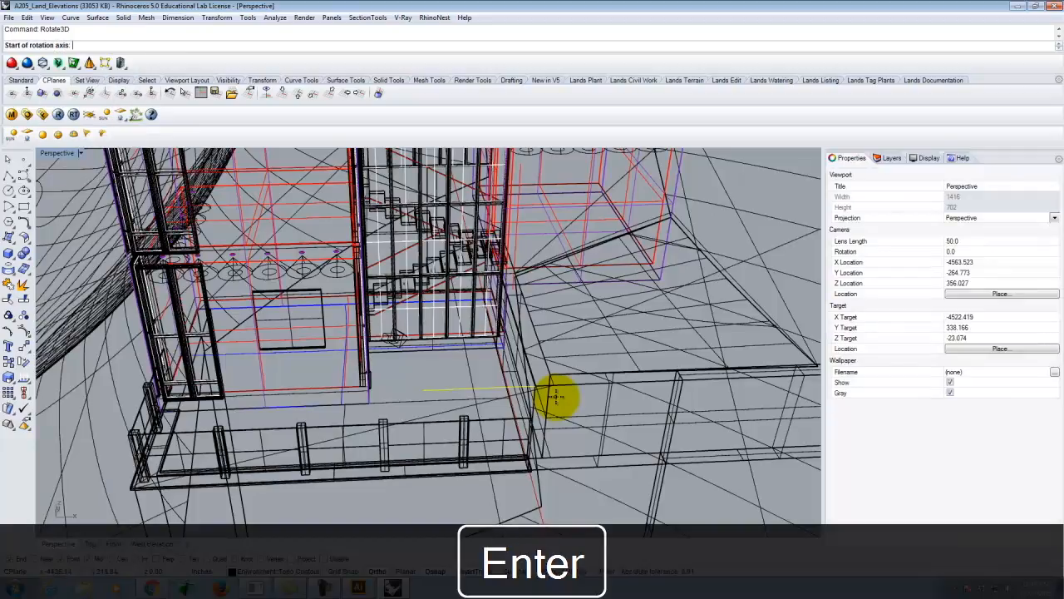
pyautogui.click(535, 389)
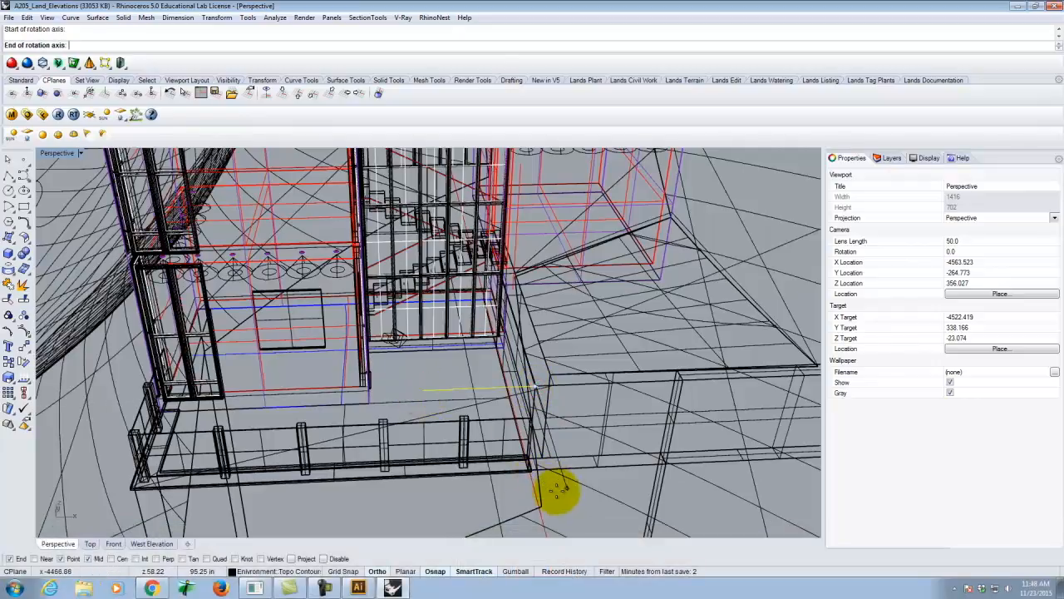
pyautogui.click(570, 503)
pyautogui.click(420, 391)
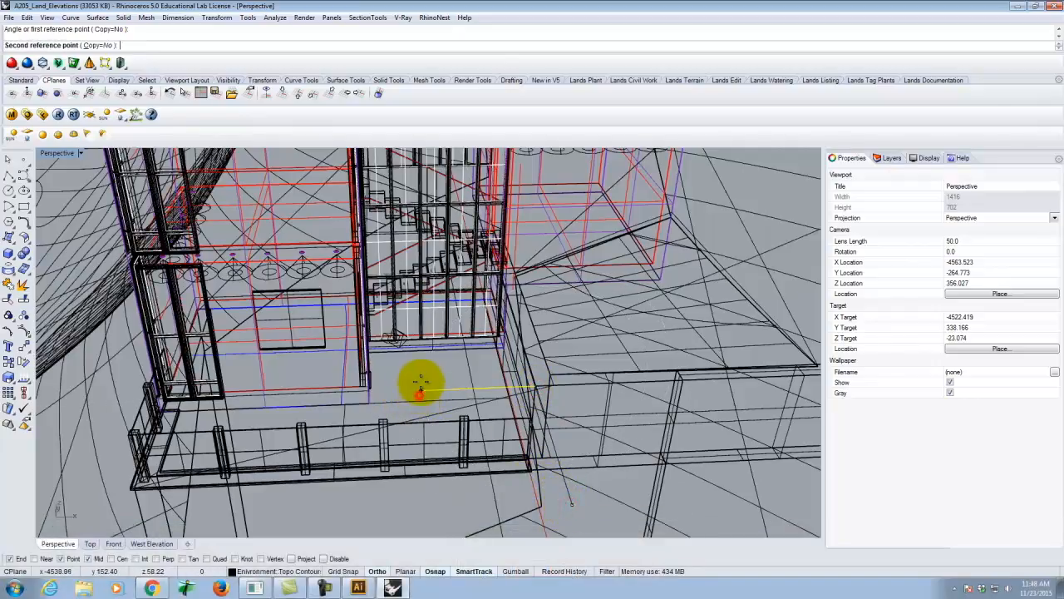
pyautogui.write('23')
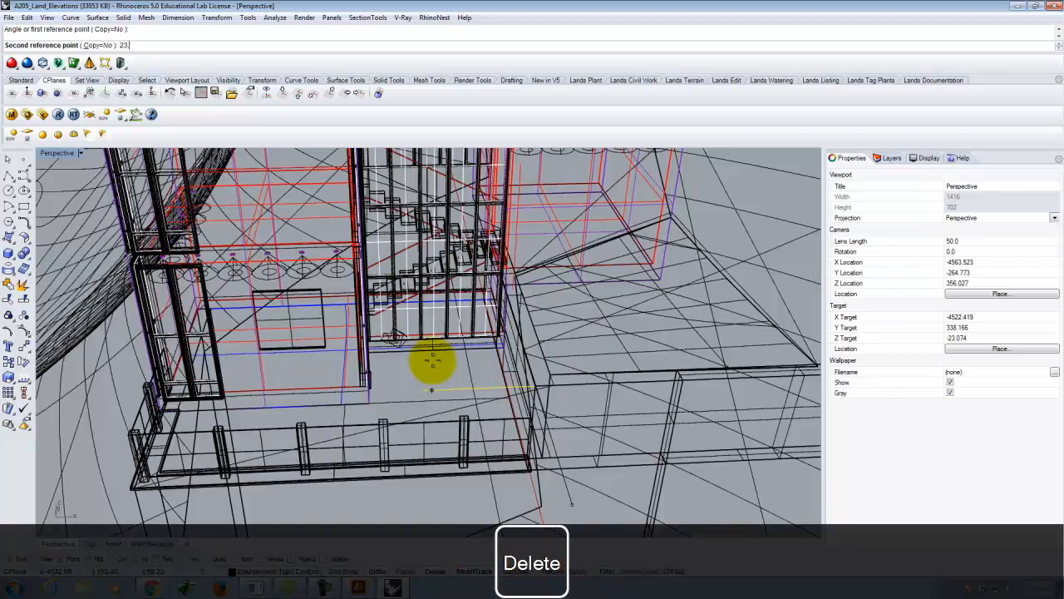
pyautogui.write('.2')
pyautogui.press('Return')
pyautogui.moveTo(551, 344); pyautogui.dragTo(595, 359, button='right')
pyautogui.scroll(4, 595, 359)
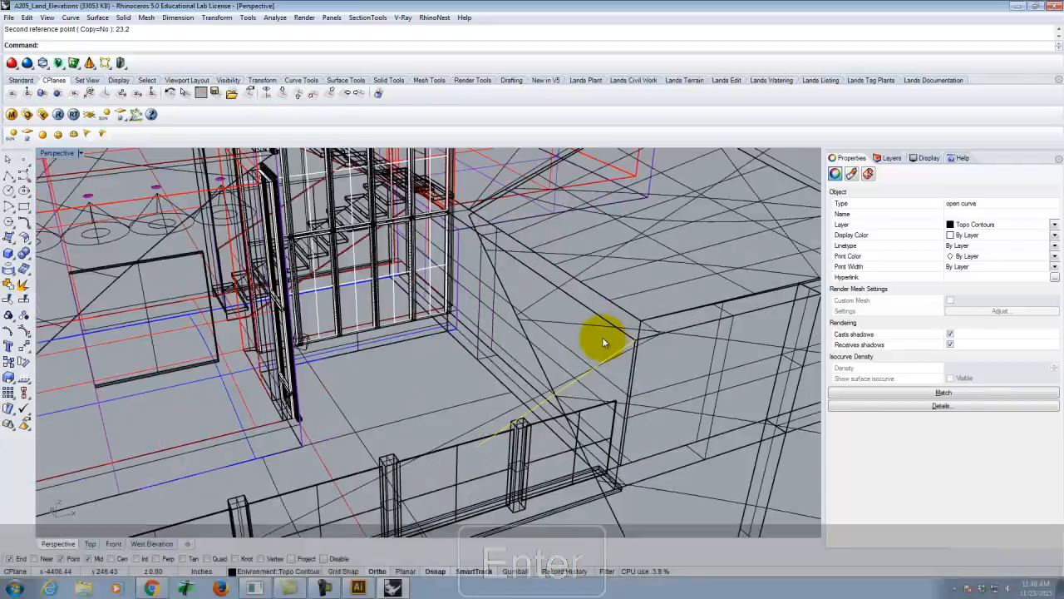
pyautogui.hotkey('ctrl', 'z')
# Rotate the guide line in 3D by -23.2 degrees about a perpendicular horizontal axis through its end at the deck corner
pyautogui.rightClick(640, 342)
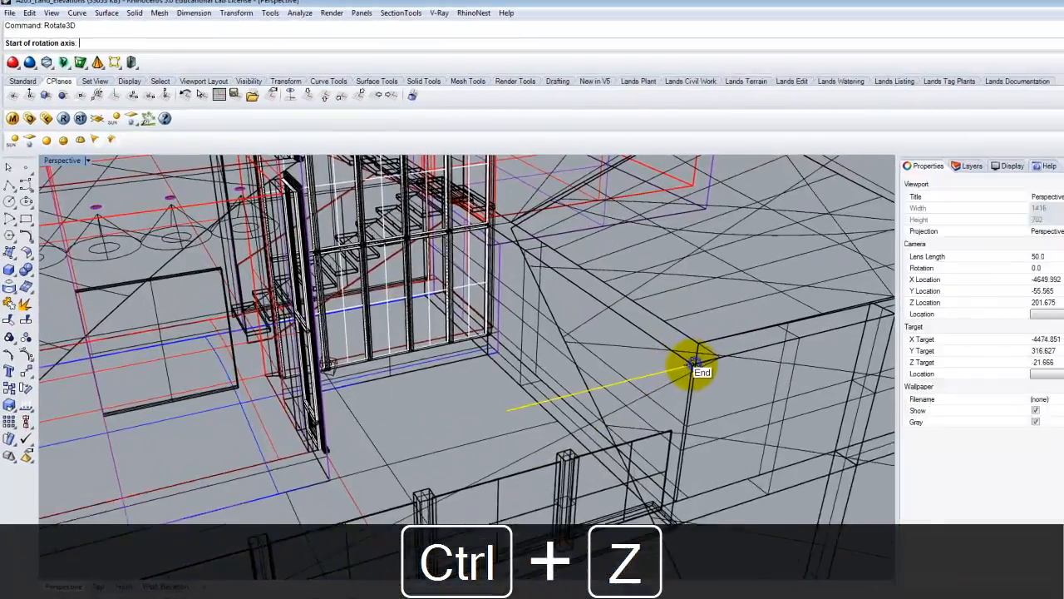
pyautogui.click(639, 340)
pyautogui.click(679, 366)
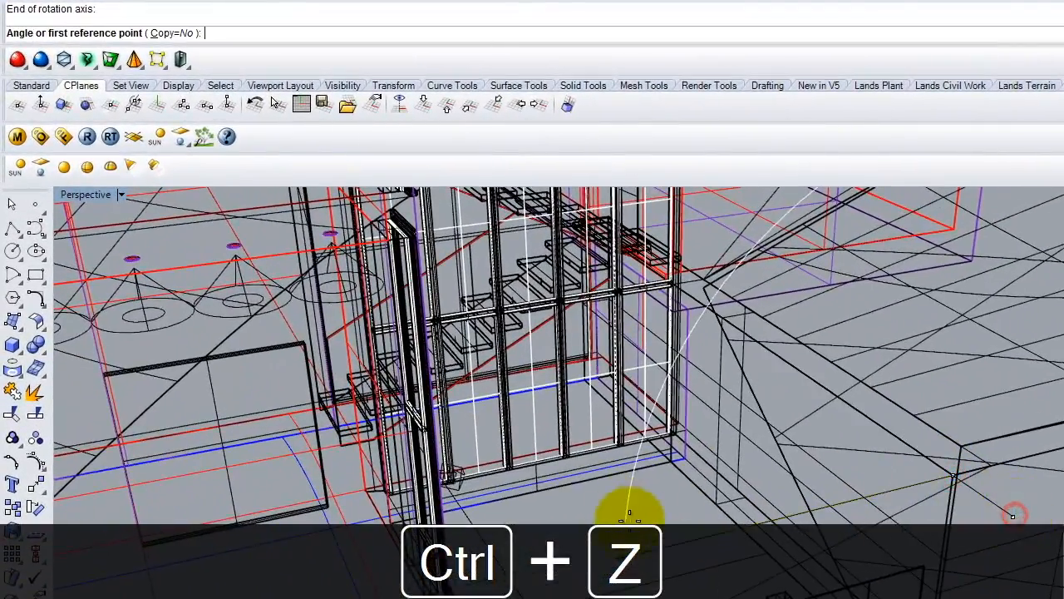
pyautogui.click(695, 539)
pyautogui.write('-23.')
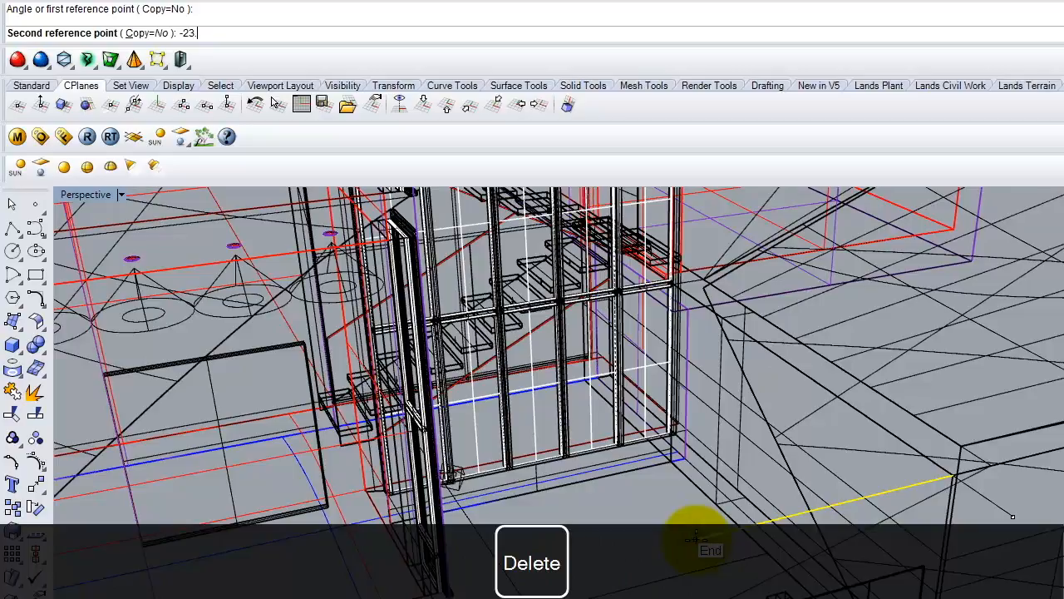
pyautogui.write('2')
pyautogui.press('Return')
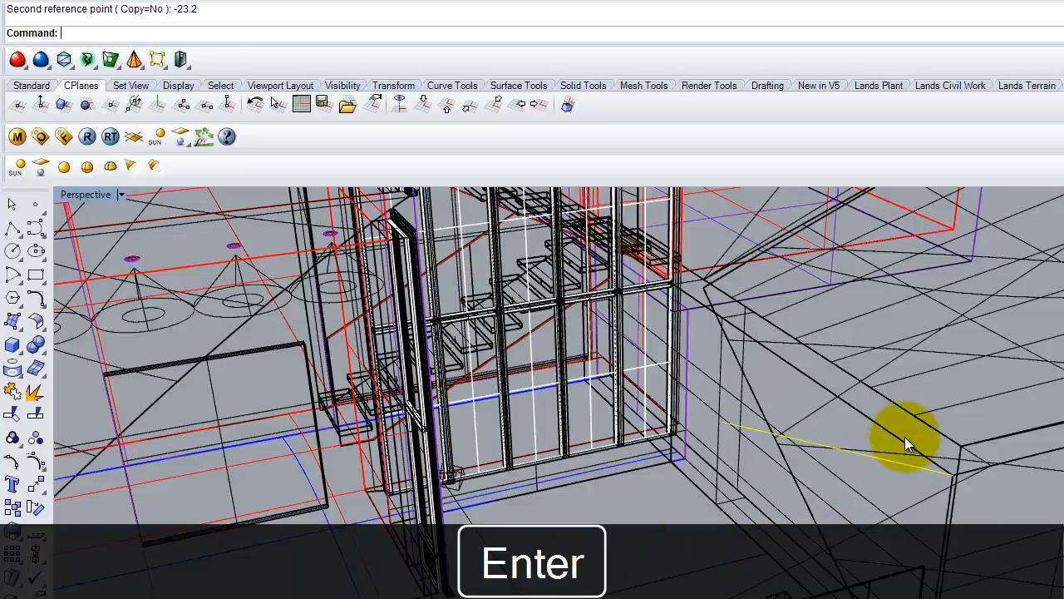
# Rotate the tilted guide line by 227 degrees about its end at the deck corner
pyautogui.press('Return')
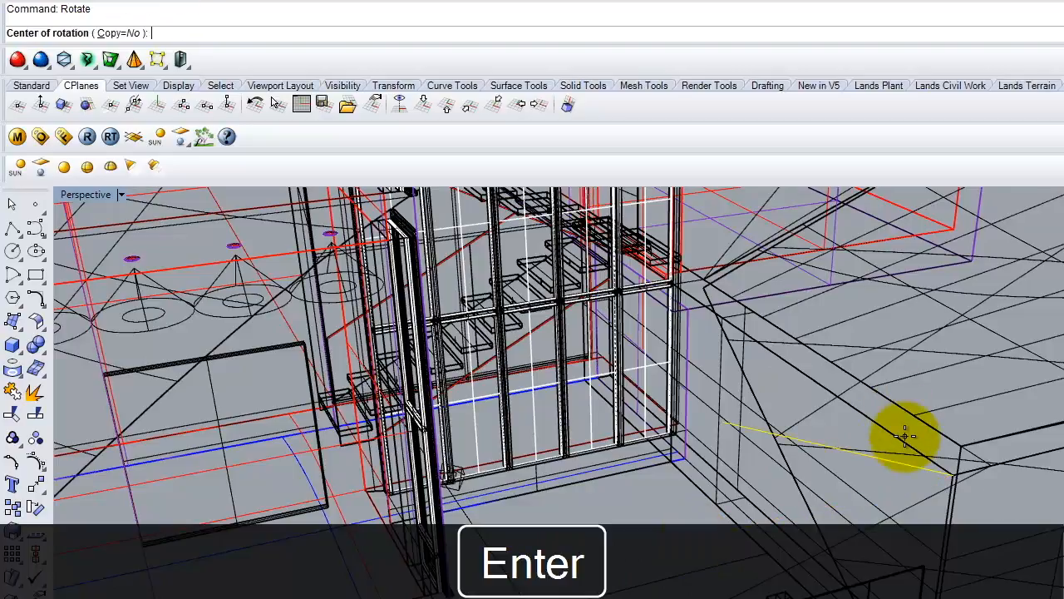
pyautogui.click(953, 476)
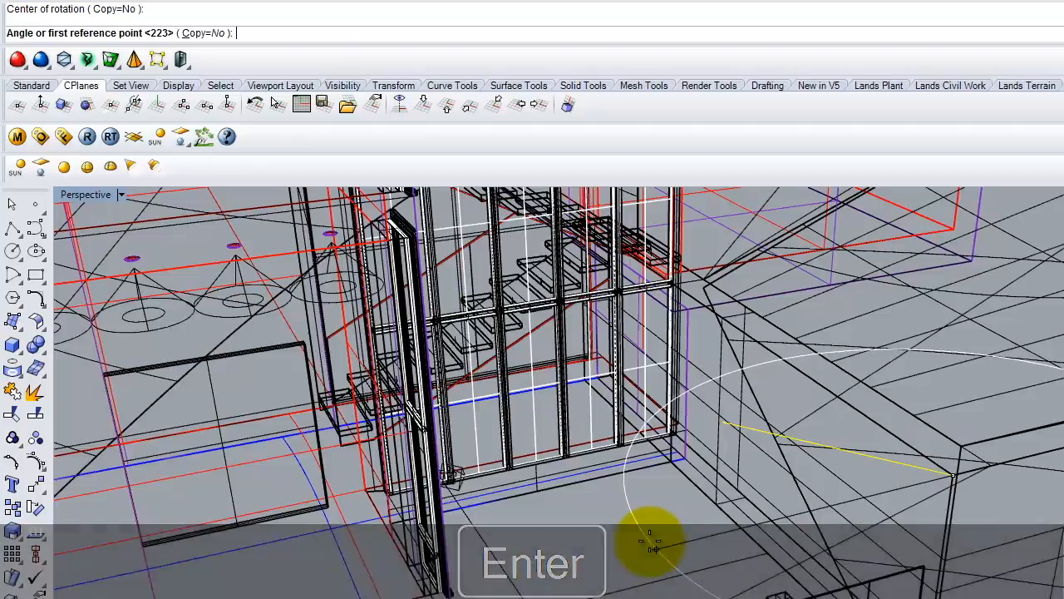
pyautogui.click(651, 542)
pyautogui.write('22')
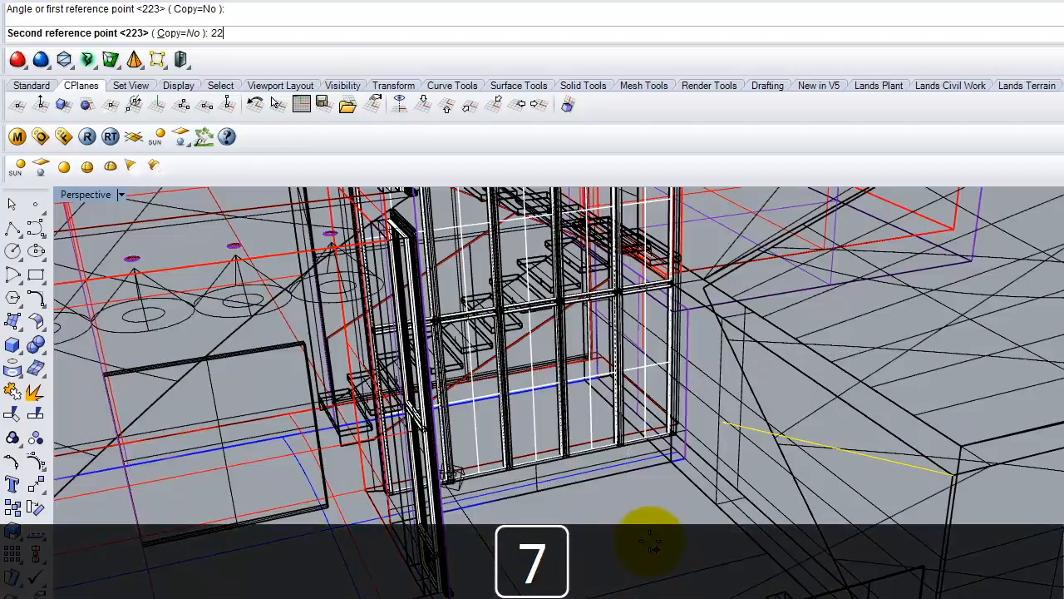
pyautogui.press('Return')
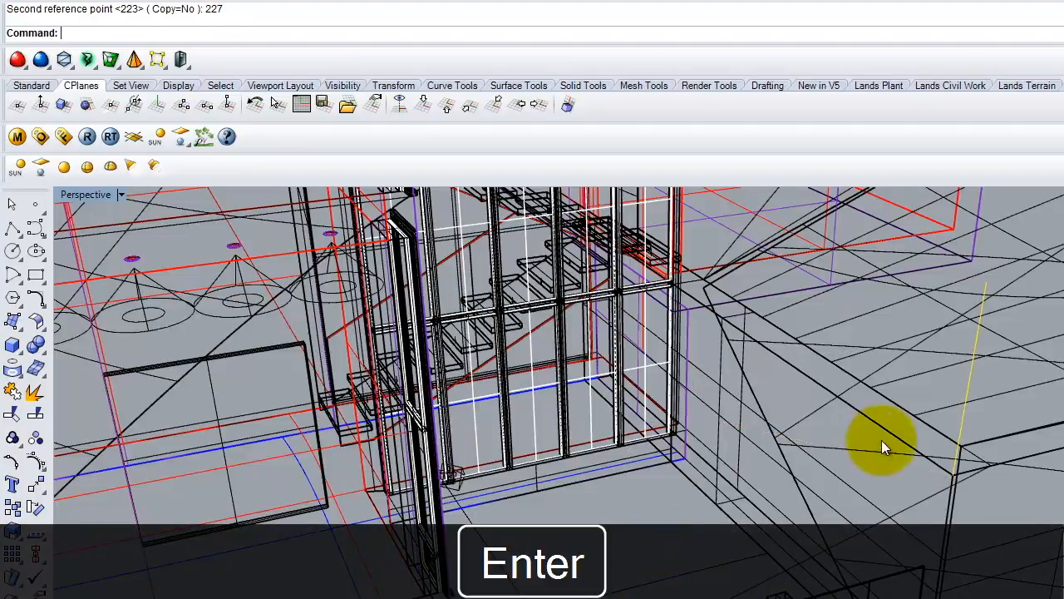
pyautogui.moveTo(876, 444); pyautogui.dragTo(793, 454, button='right')
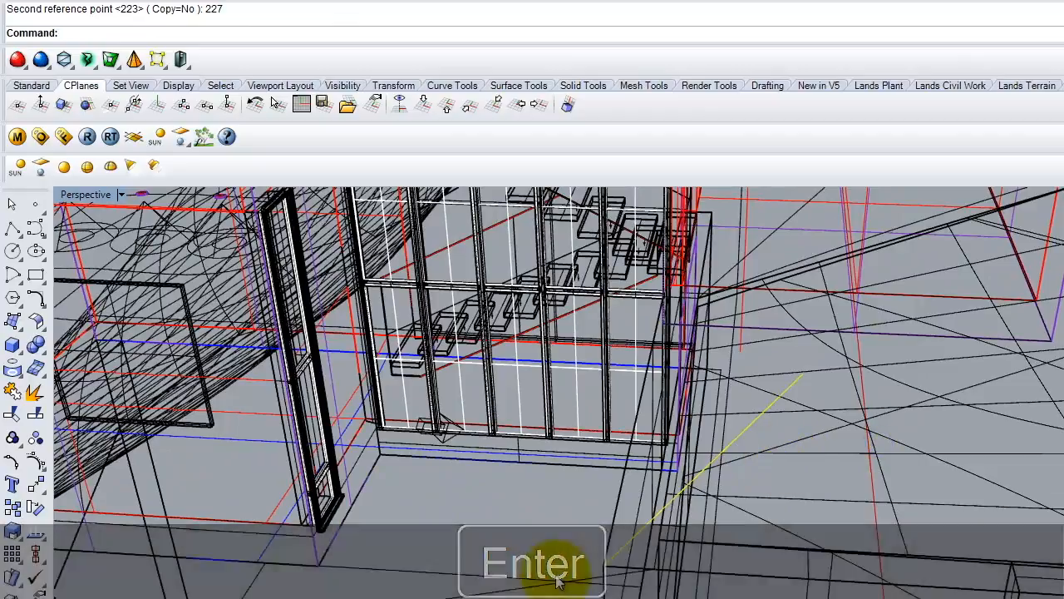
# Rotate the guide line two more times by 90 degrees each about its deck-corner end, then deselect it
pyautogui.press('Return')
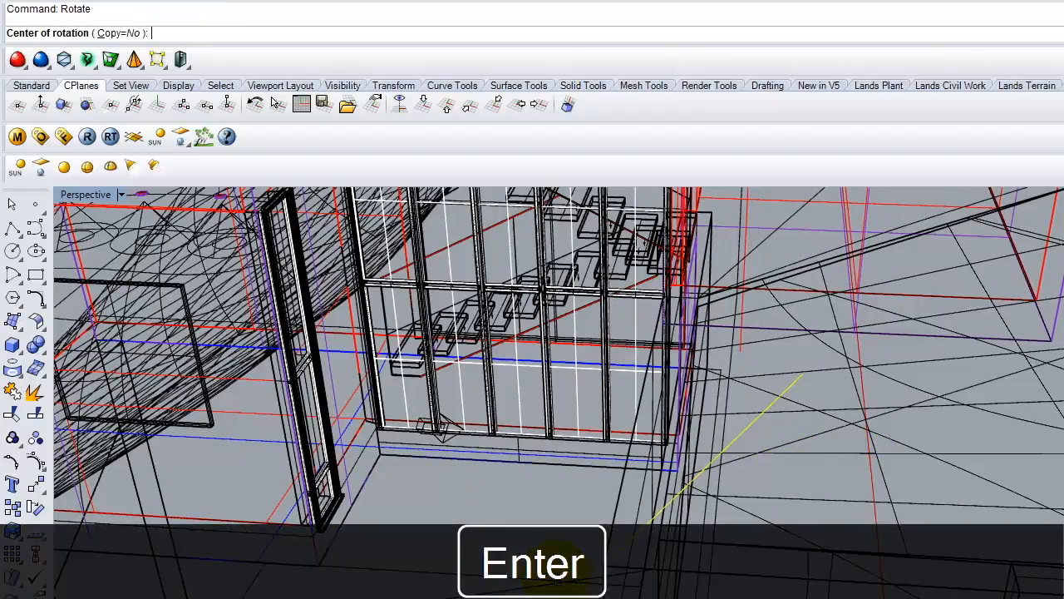
pyautogui.click(607, 565)
pyautogui.click(582, 504)
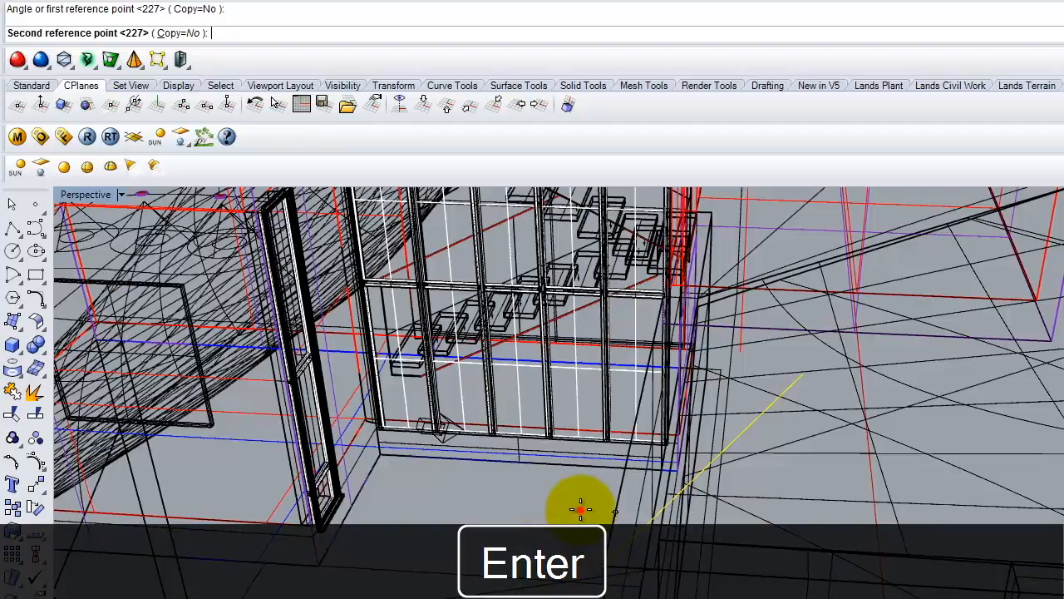
pyautogui.click(470, 513)
pyautogui.press('Return')
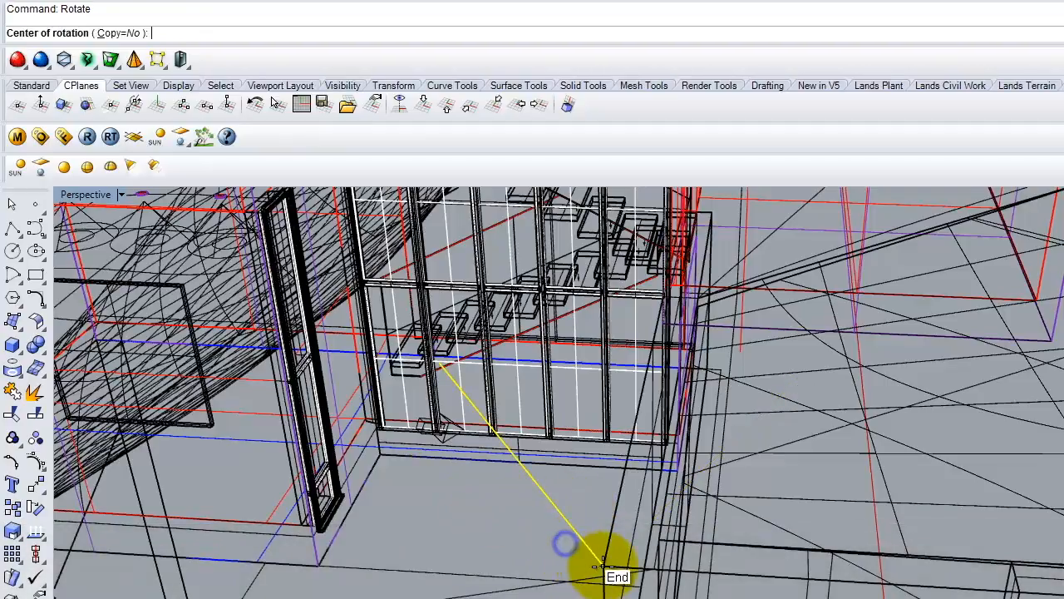
pyautogui.click(607, 566)
pyautogui.click(623, 486)
pyautogui.click(467, 503)
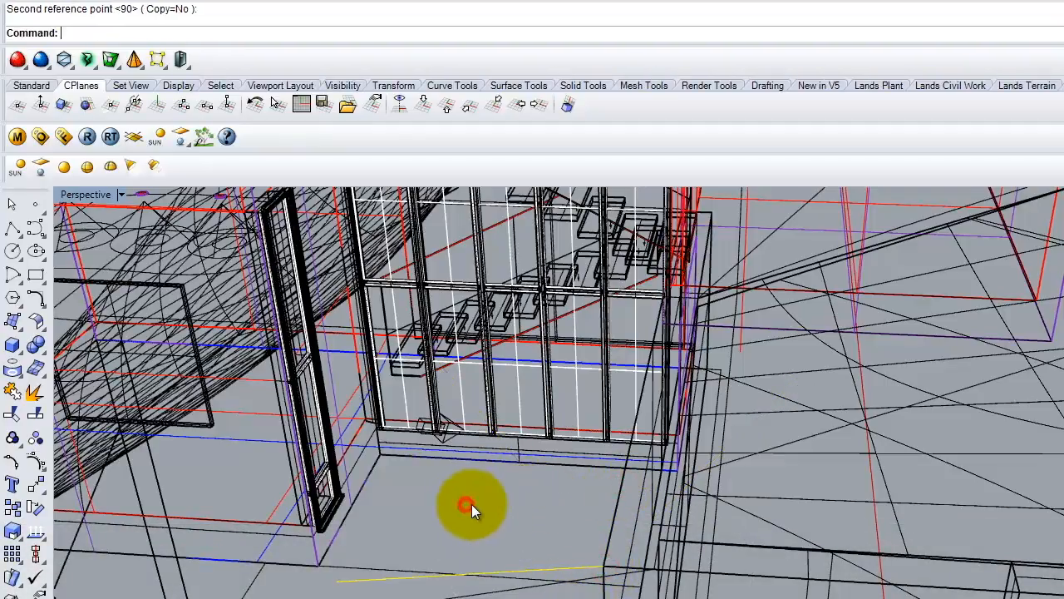
pyautogui.moveTo(313, 529)
pyautogui.mouseDown(button='right')
pyautogui.moveTo(343, 531)
pyautogui.moveTo(416, 487)
pyautogui.moveTo(351, 523)
pyautogui.mouseUp(button='right')
pyautogui.press('Escape')
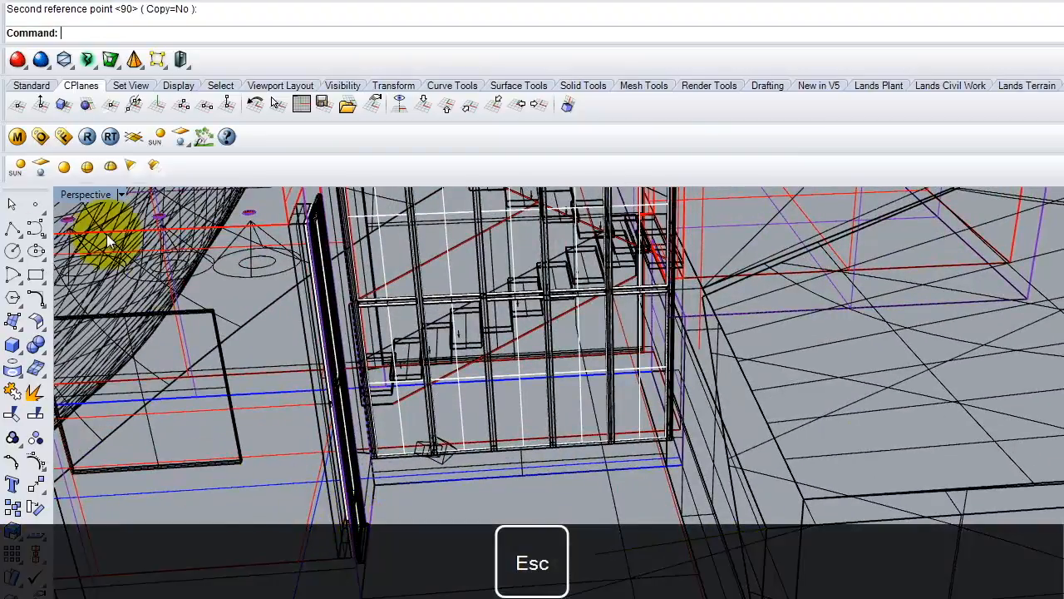
# Create a directional light aimed from the guide line's raised end to its deck-corner end, and delete the old directional light
pyautogui.click(185, 168)
pyautogui.click(765, 526)
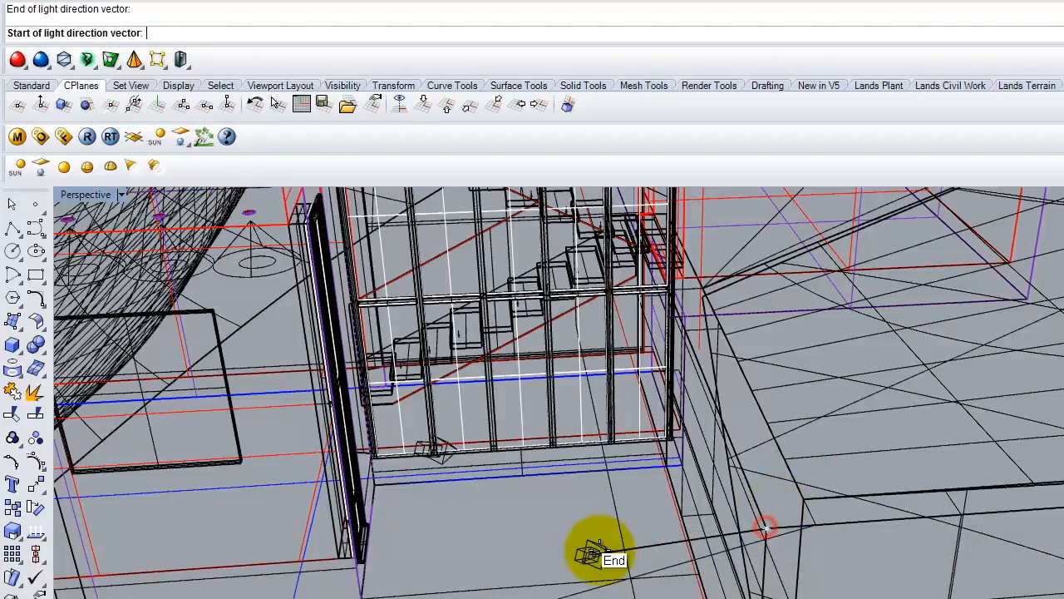
pyautogui.click(589, 555)
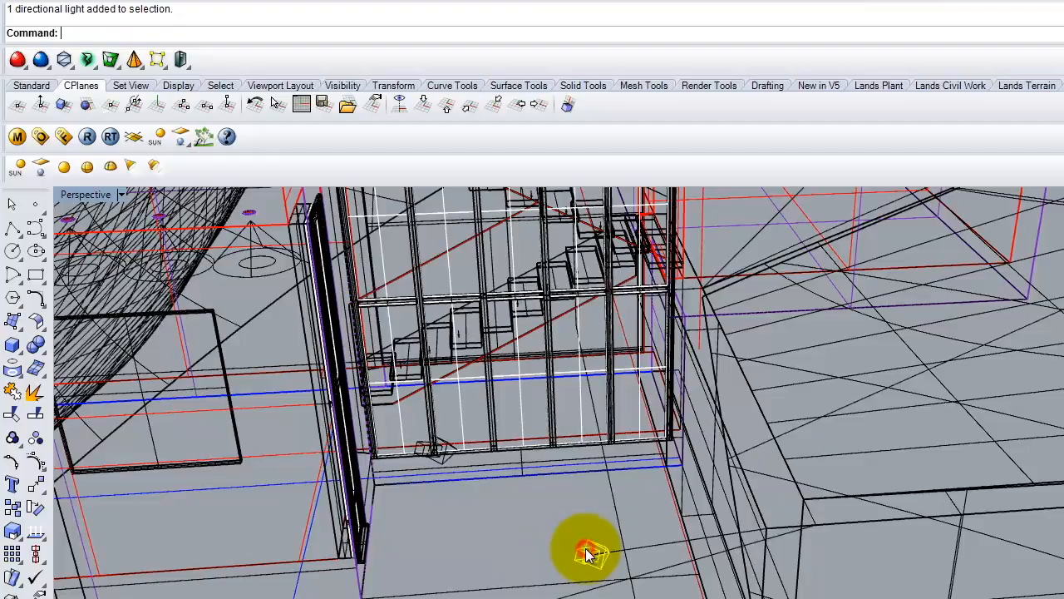
pyautogui.click(457, 499)
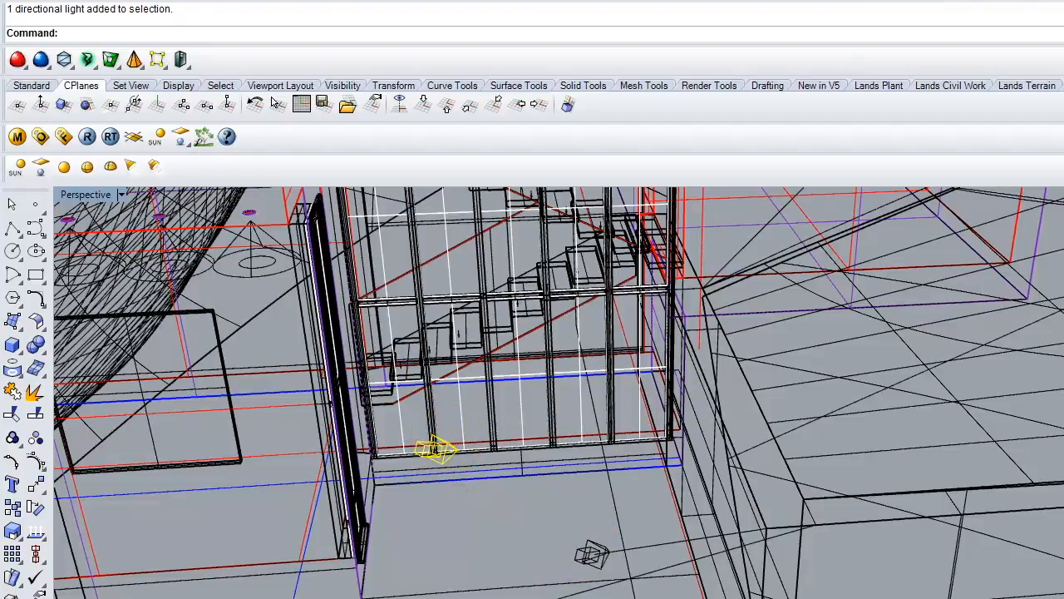
pyautogui.press('Delete')
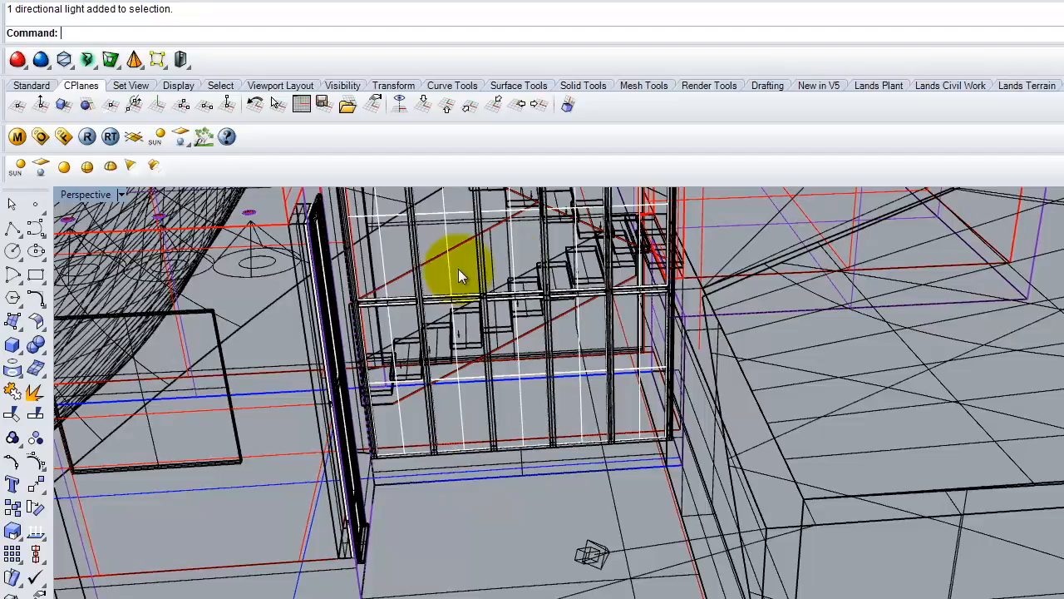
# Show only the West Elevation view and enable the V-Ray physical camera with a shutter speed of 20
pyautogui.doubleClick(79, 195)
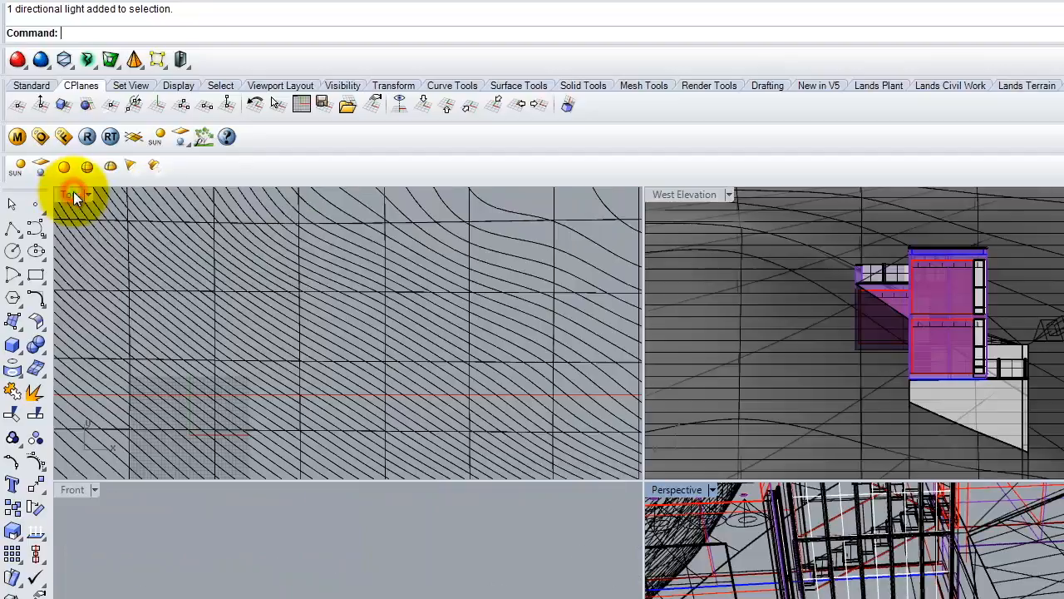
pyautogui.doubleClick(682, 195)
pyautogui.click(41, 136)
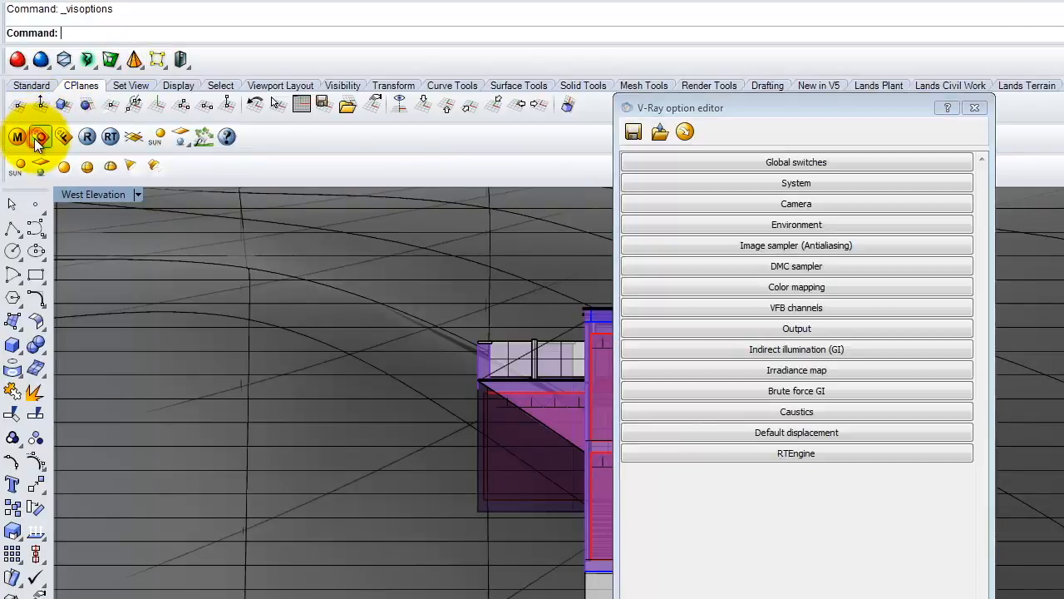
pyautogui.click(813, 207)
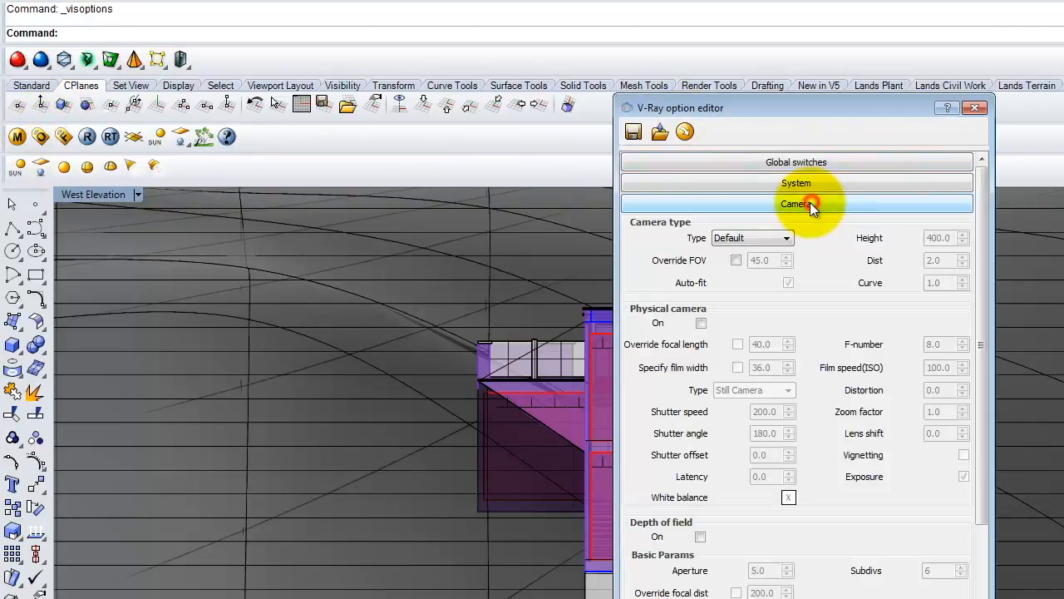
pyautogui.click(701, 324)
pyautogui.doubleClick(764, 410)
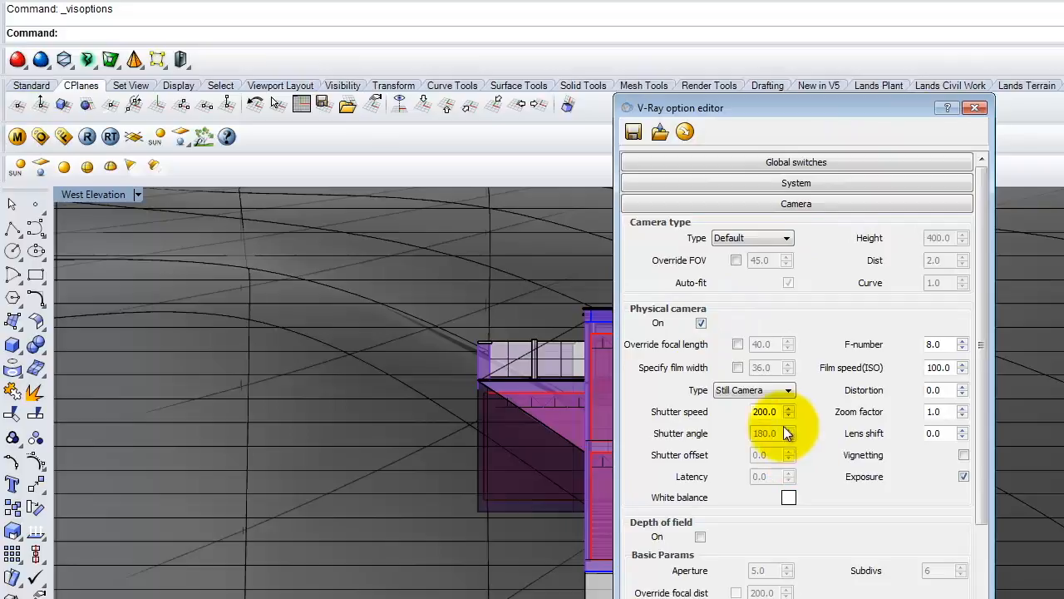
pyautogui.write('20')
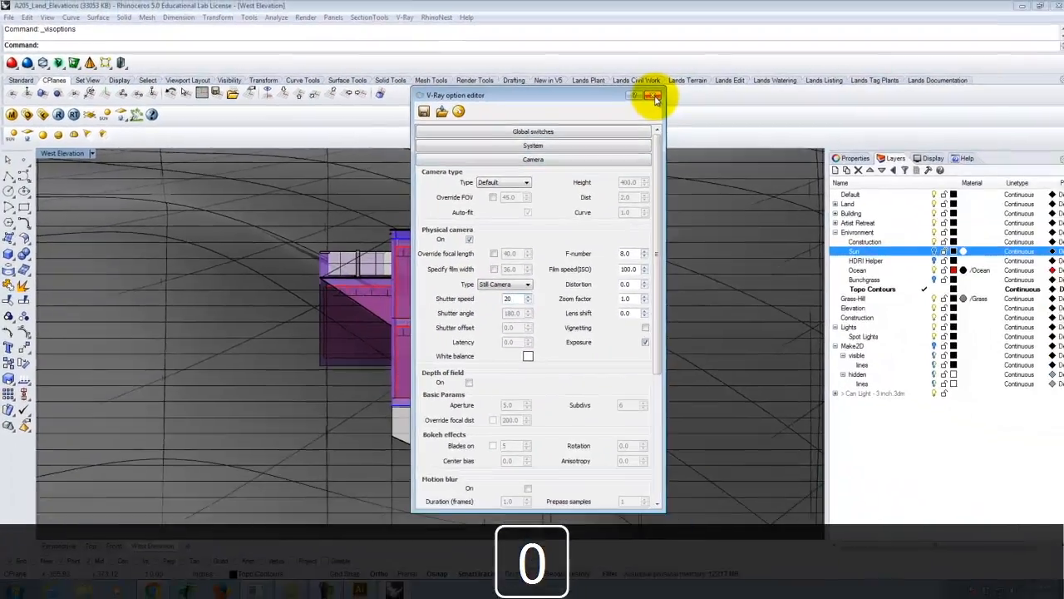
pyautogui.click(975, 107)
# Render the West Elevation and start saving the image, browsing to Dropbox > A136 > Ex227 > F2015 > West Elevation 01 on KINGFISHER (J:)
pyautogui.click(60, 114)
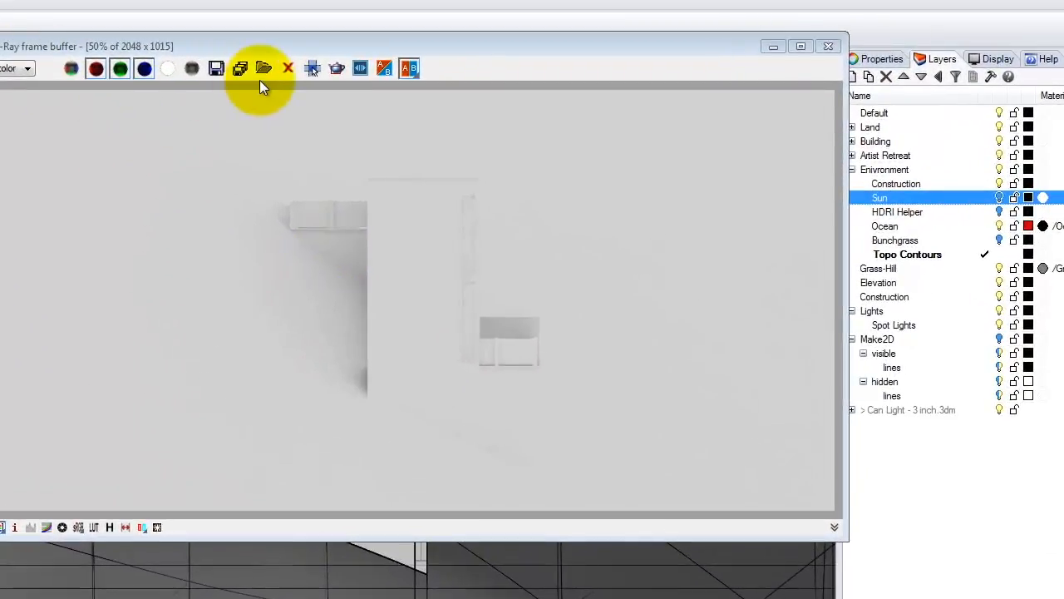
pyautogui.click(218, 67)
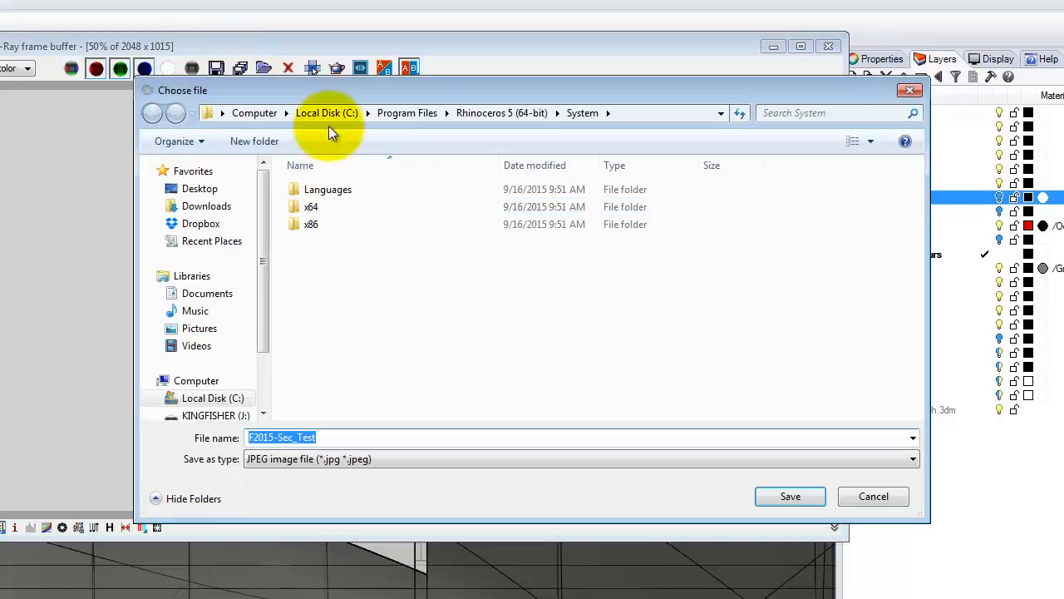
pyautogui.click(209, 416)
pyautogui.doubleClick(340, 243)
pyautogui.click(319, 208)
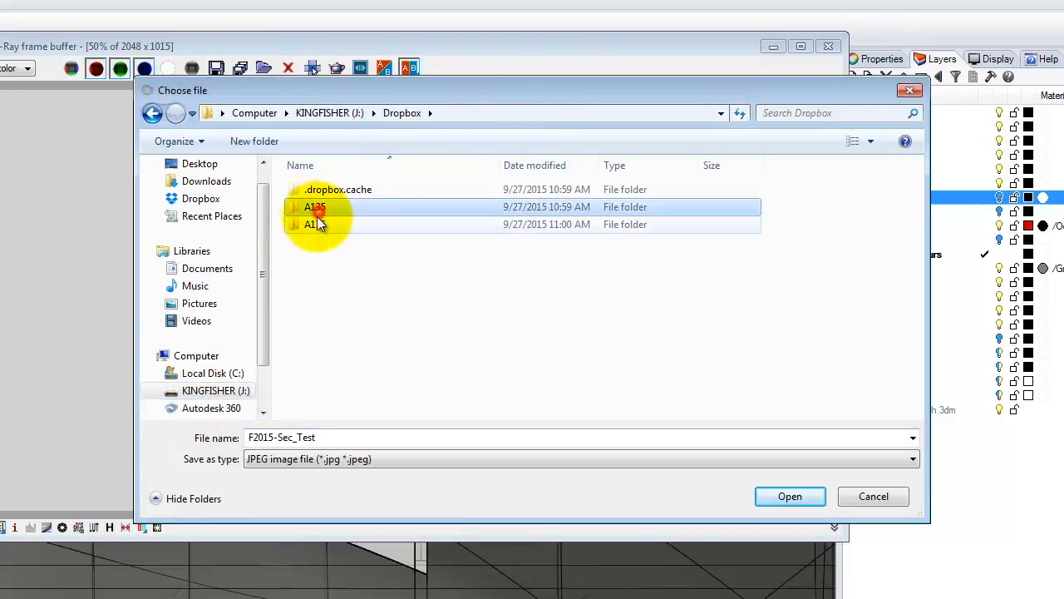
pyautogui.doubleClick(317, 223)
pyautogui.scroll(-3, 332, 375)
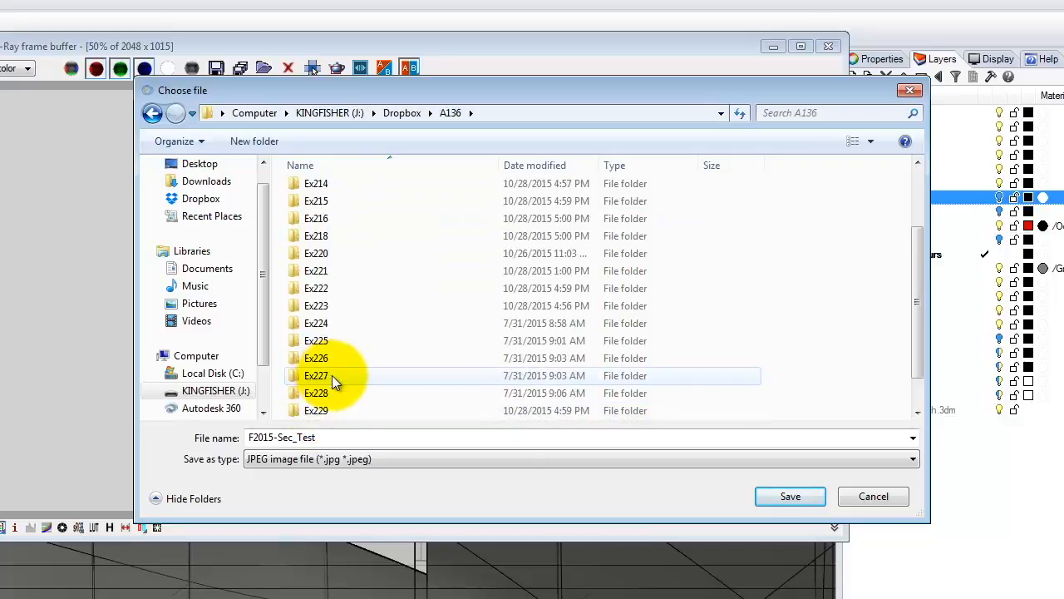
pyautogui.doubleClick(332, 375)
pyautogui.doubleClick(325, 193)
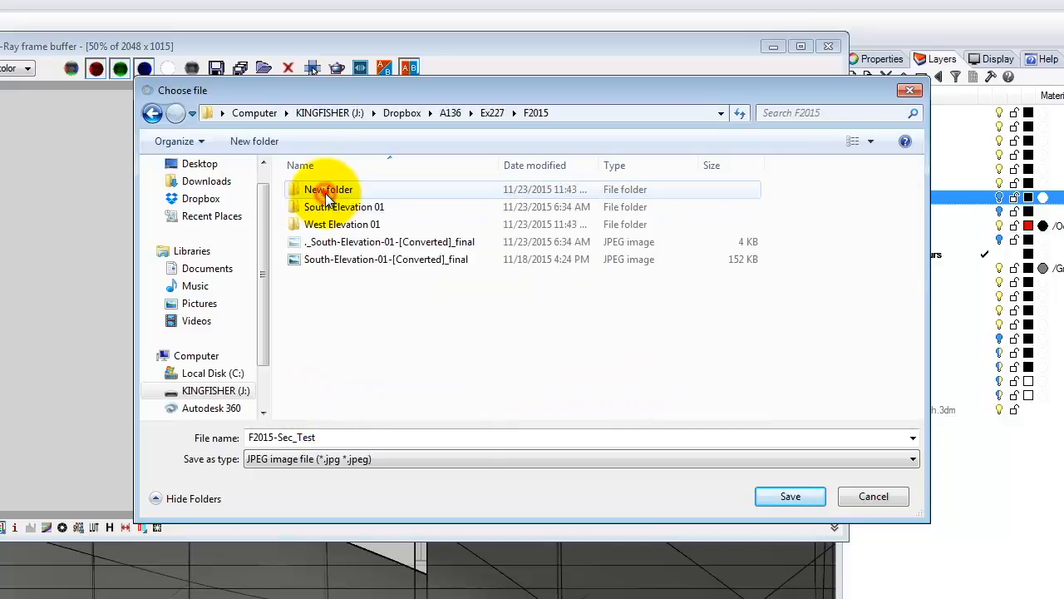
pyautogui.doubleClick(335, 224)
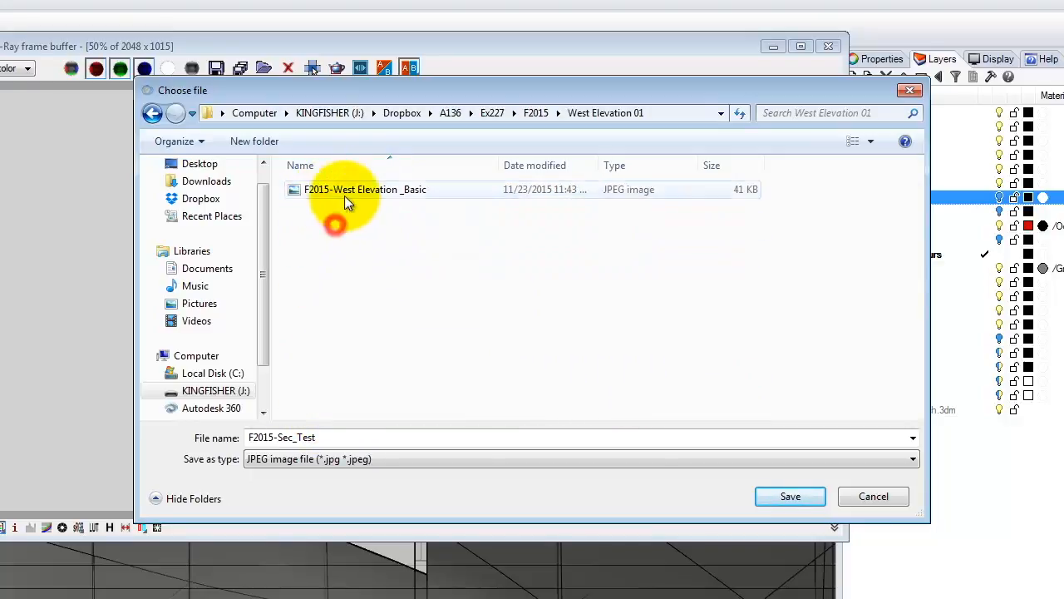
# Save the rendering as the JPEG file "F2015-West Elevation _Advanced", basing the name on the existing Basic file
pyautogui.click(363, 191)
pyautogui.click(349, 438)
pyautogui.click(349, 437)
pyautogui.moveTo(349, 437); pyautogui.dragTo(371, 436)
pyautogui.press('BackSpace')
pyautogui.write('Advanced')
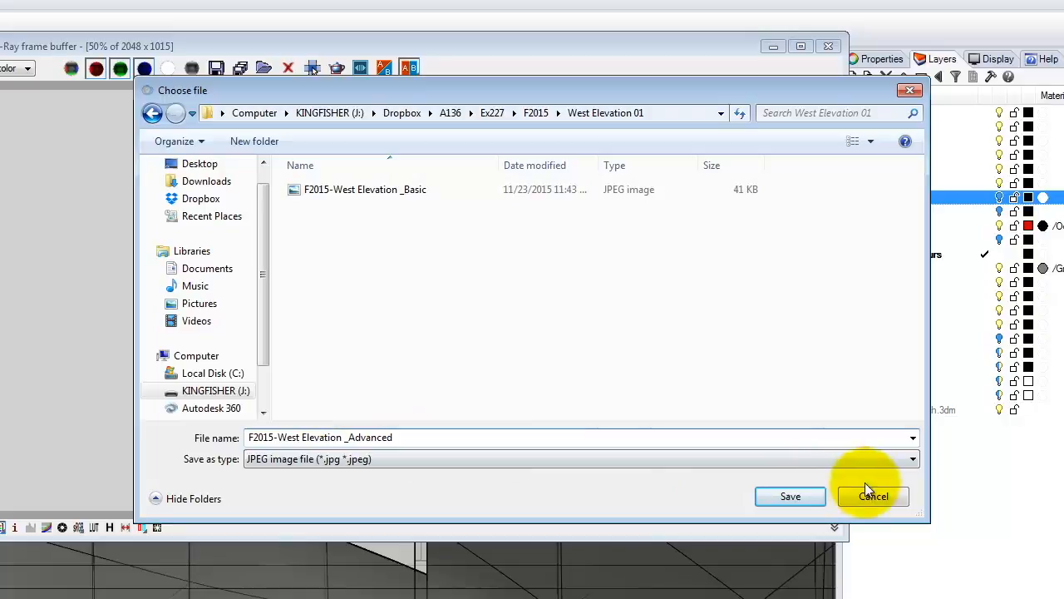
pyautogui.click(807, 497)
pyautogui.click(767, 497)
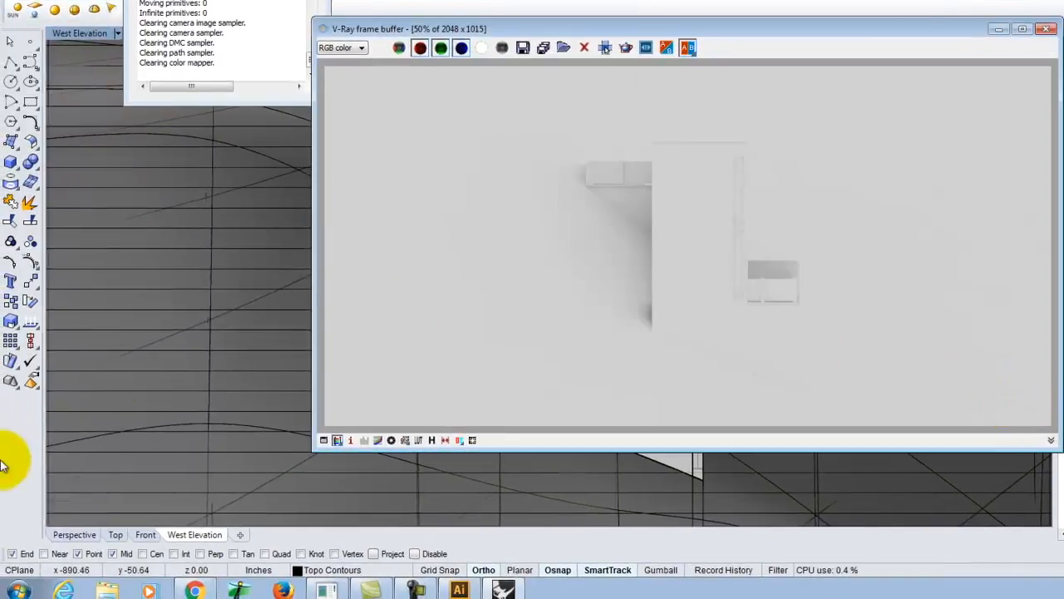
# Open the Dropbox > A136 > Ex227 > F2015 > West Elevation 01 folder on KINGFISHER (J:) in Windows Explorer
pyautogui.click(19, 591)
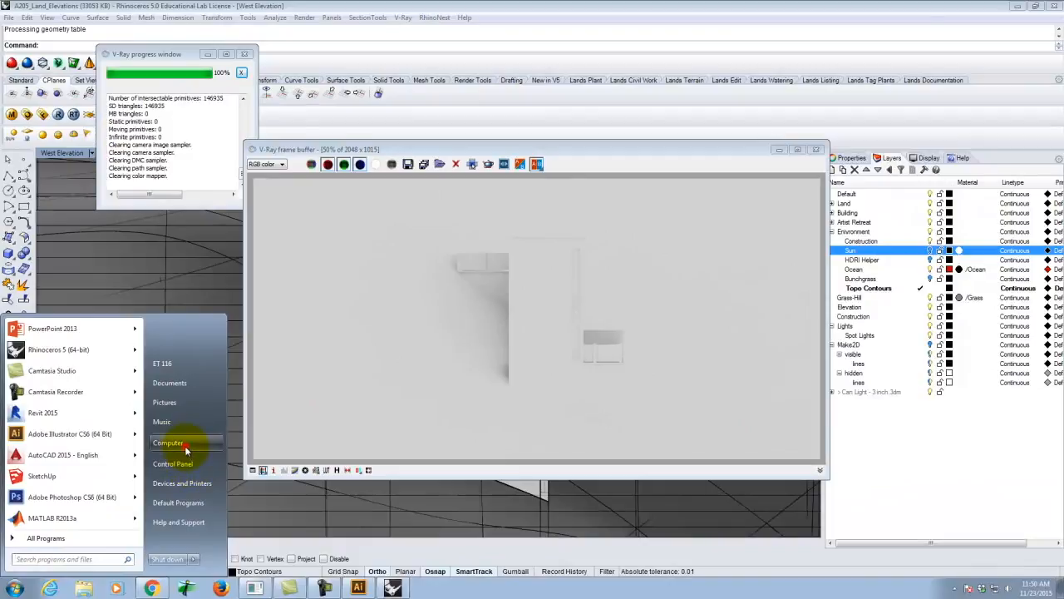
pyautogui.click(185, 449)
pyautogui.doubleClick(726, 177)
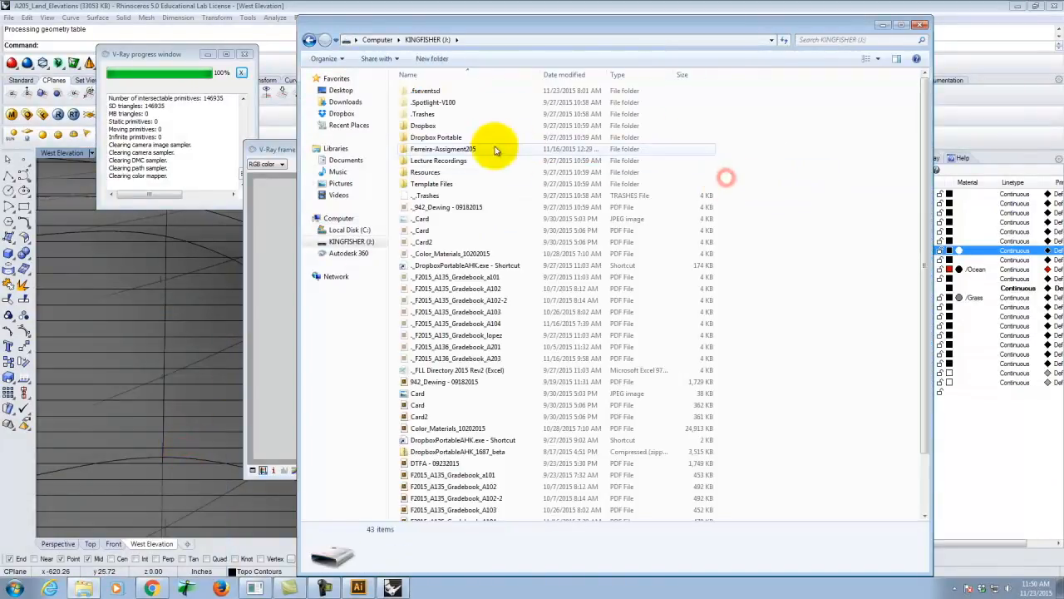
pyautogui.doubleClick(424, 127)
pyautogui.doubleClick(420, 114)
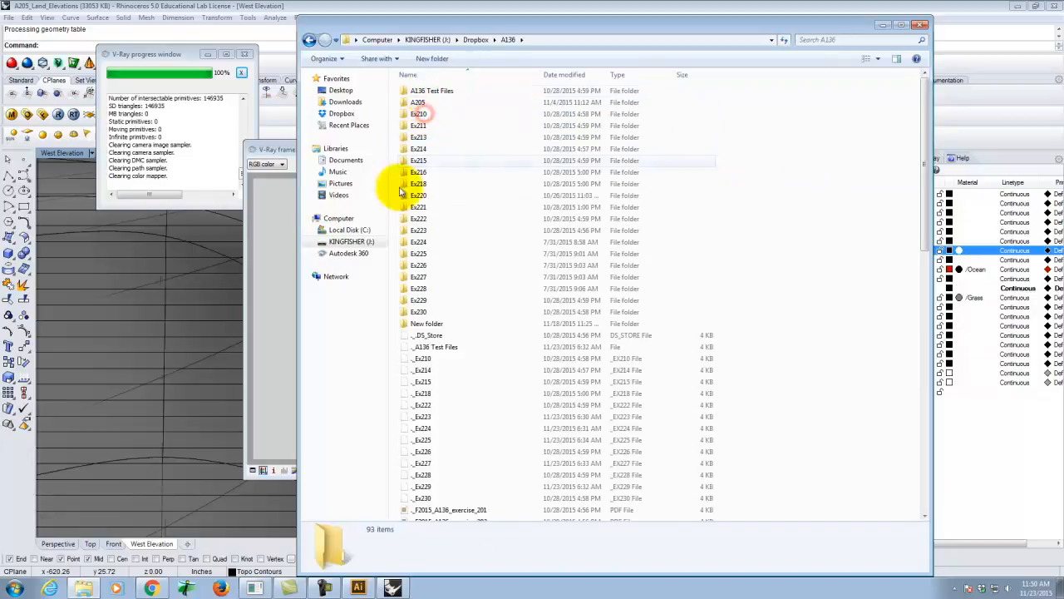
pyautogui.doubleClick(422, 279)
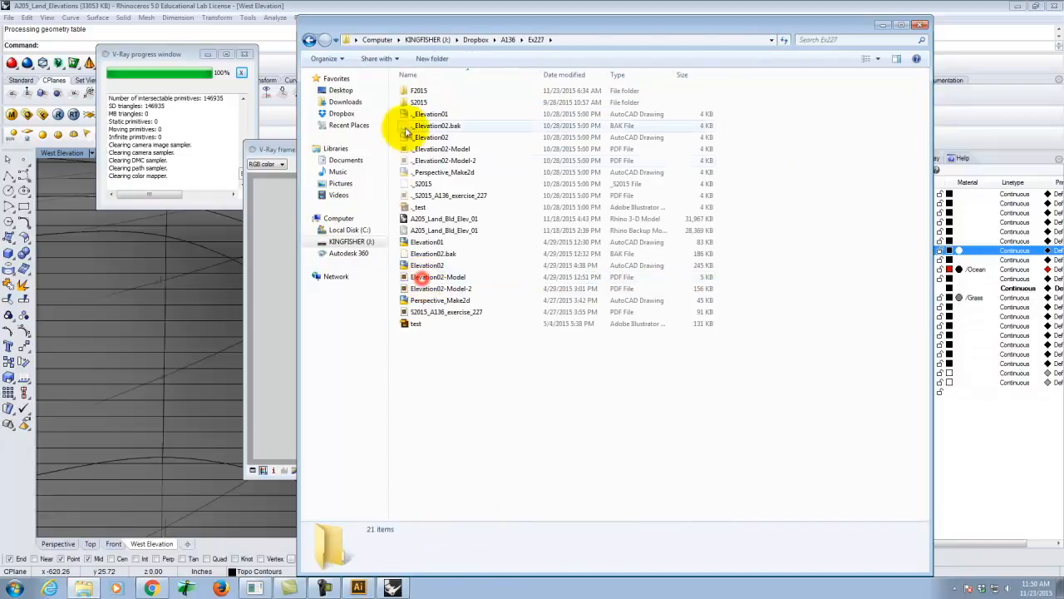
pyautogui.doubleClick(421, 93)
pyautogui.doubleClick(424, 114)
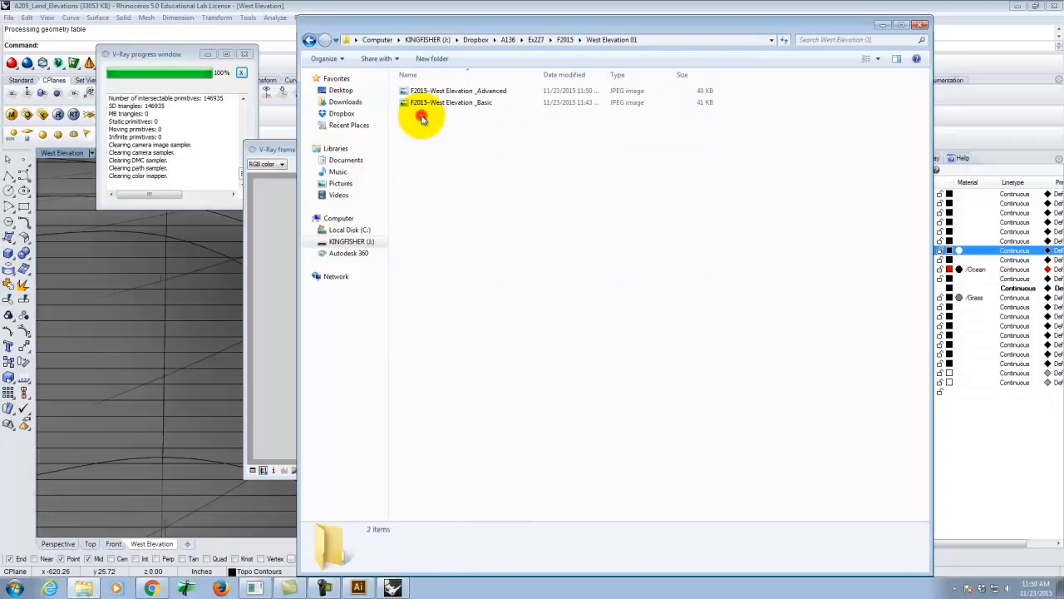
# Open the Advanced and Basic West Elevation renderings in Windows Photo Viewer and compare their brightness and shadows
pyautogui.click(439, 93)
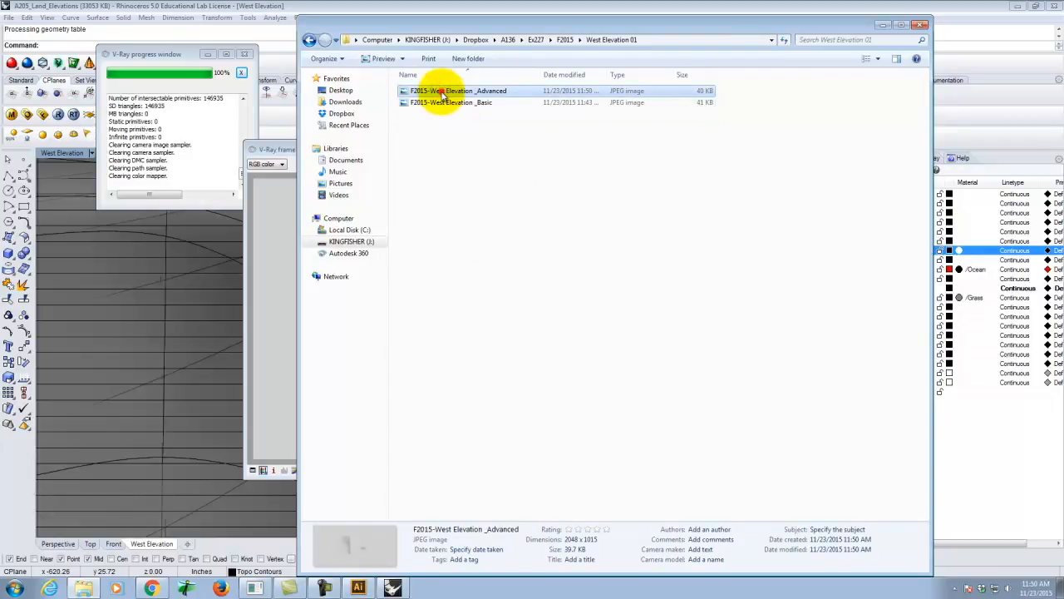
pyautogui.doubleClick(441, 93)
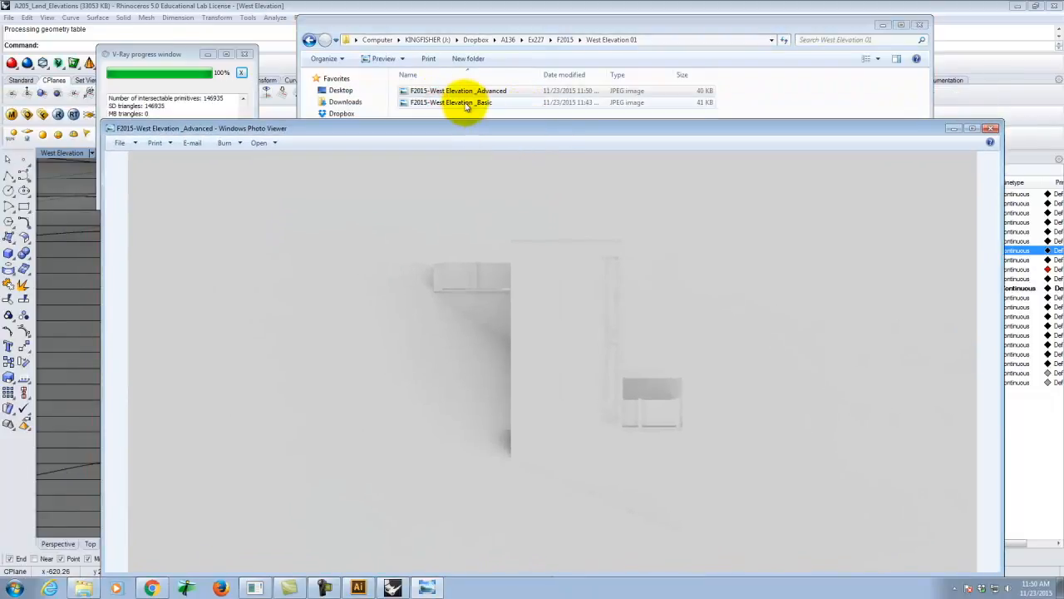
pyautogui.doubleClick(464, 103)
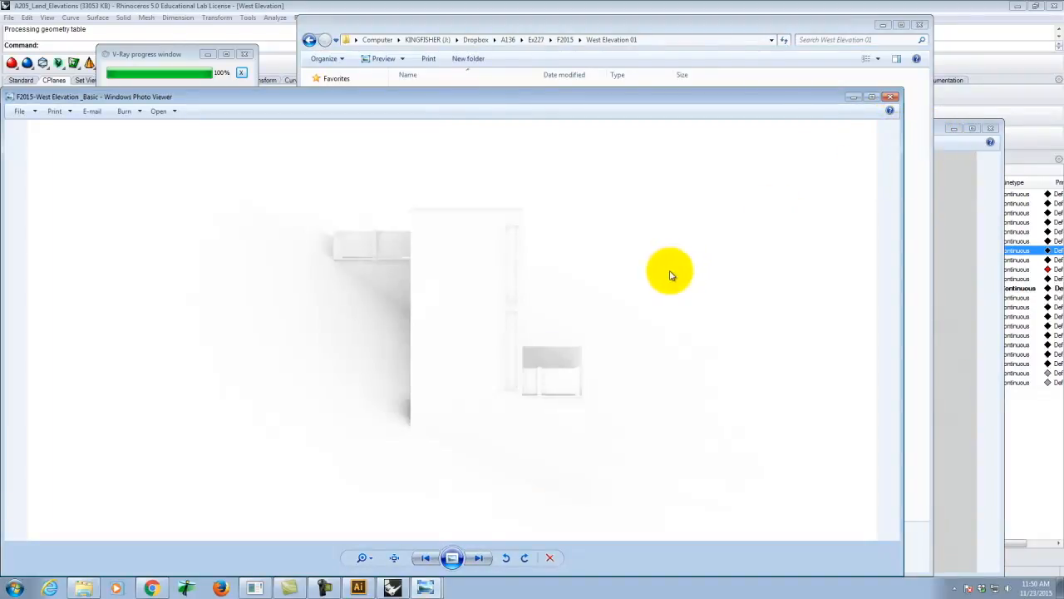
pyautogui.click(942, 131)
pyautogui.moveTo(637, 130); pyautogui.dragTo(708, 78)
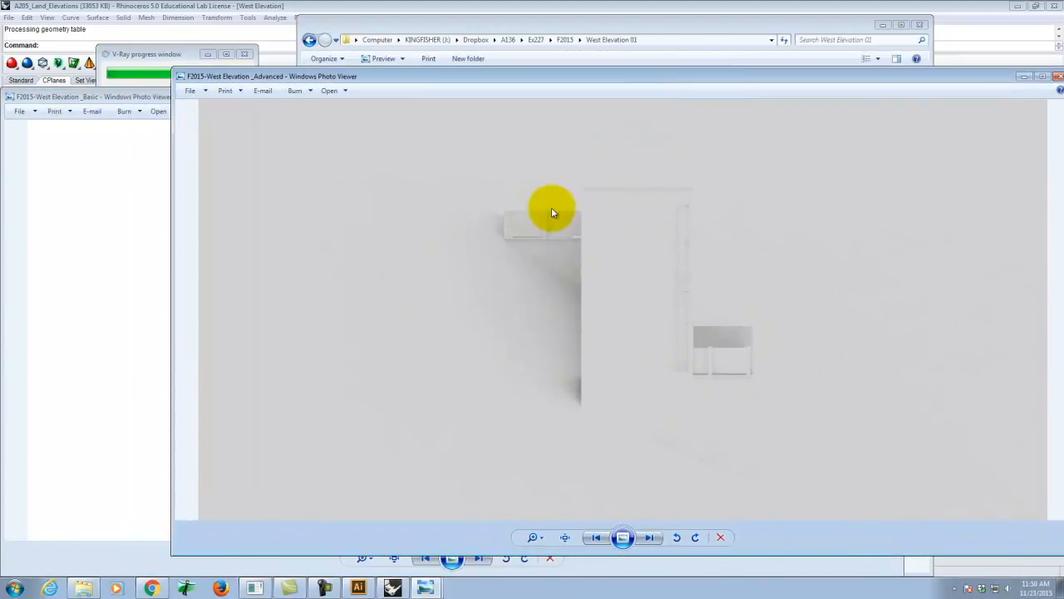
pyautogui.click(114, 98)
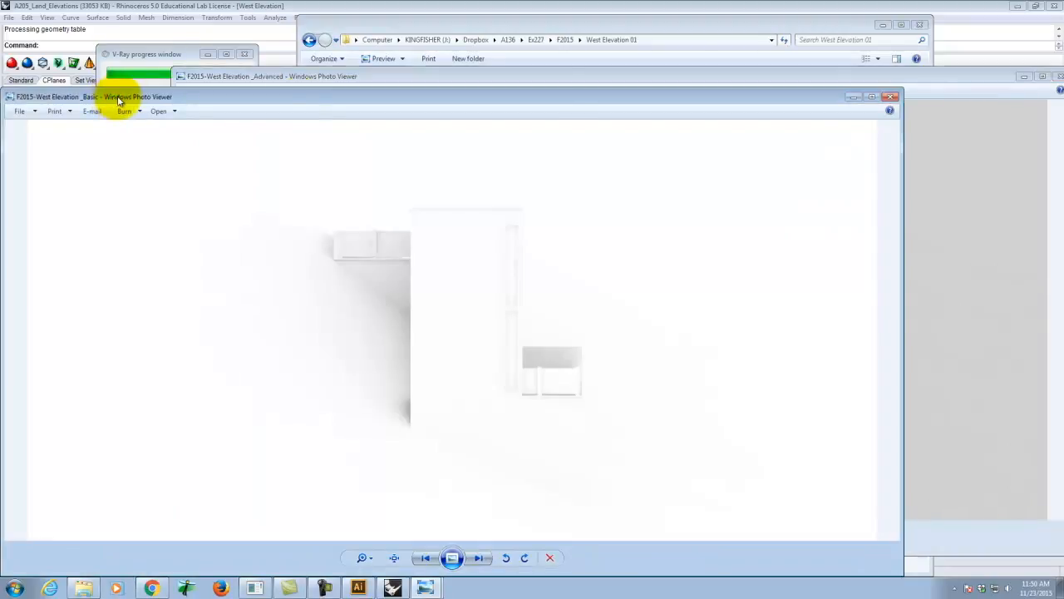
pyautogui.click(929, 77)
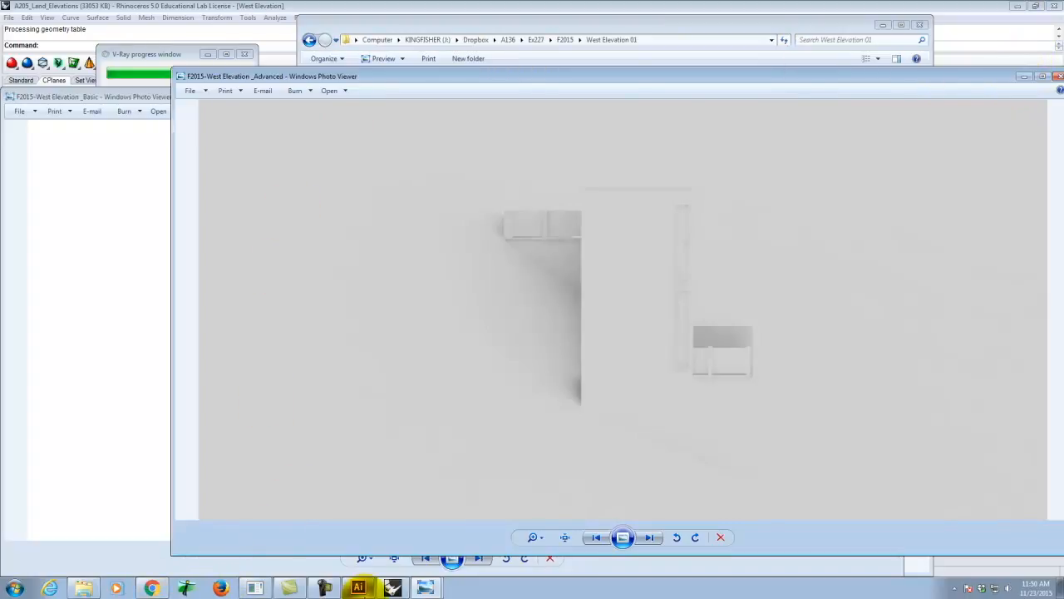
# Switch to Illustrator and place "F2015-West Elevation _Advanced" from the West Elevation 01 folder as a linked image in the West Elevation drawing
pyautogui.click(358, 588)
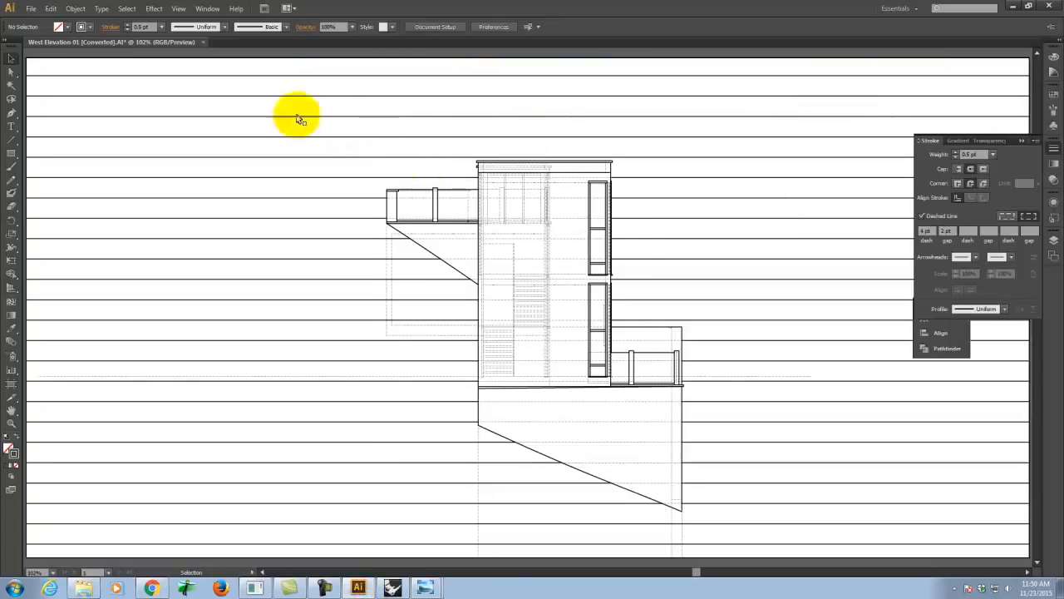
pyautogui.click(33, 10)
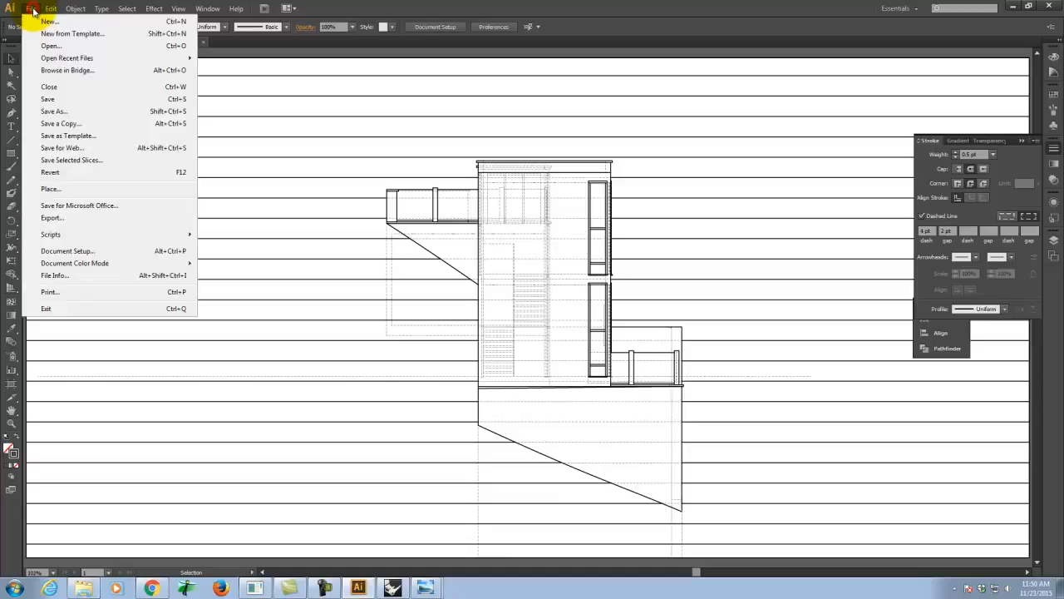
pyautogui.click(67, 193)
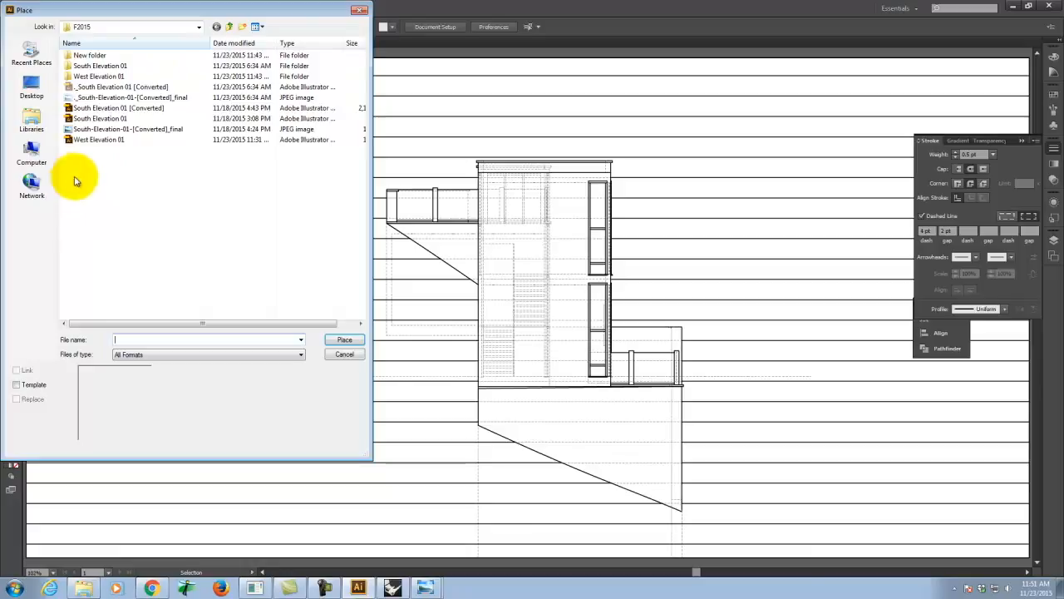
pyautogui.doubleClick(90, 76)
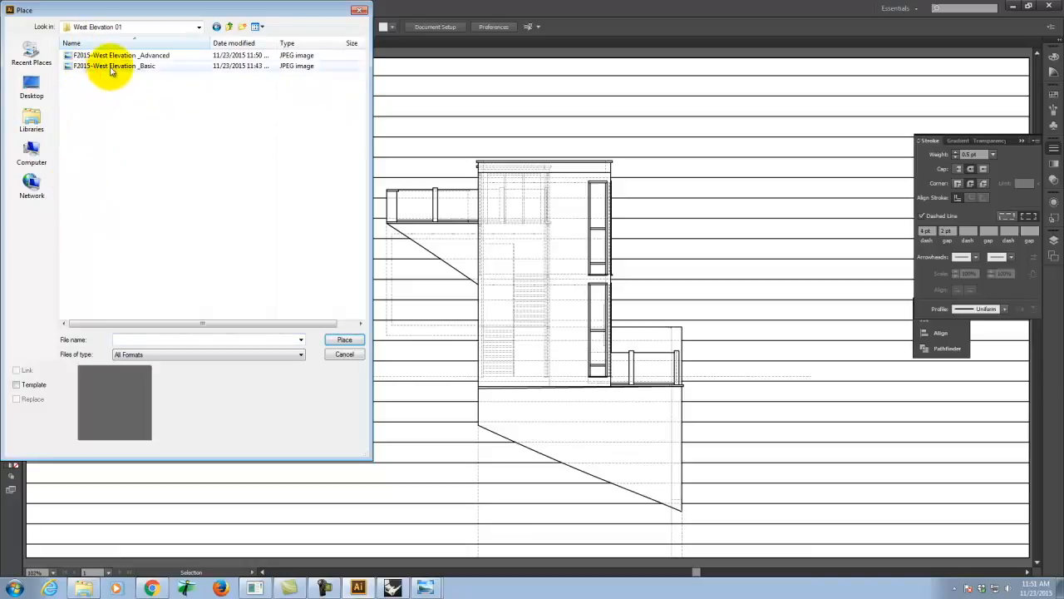
pyautogui.click(133, 55)
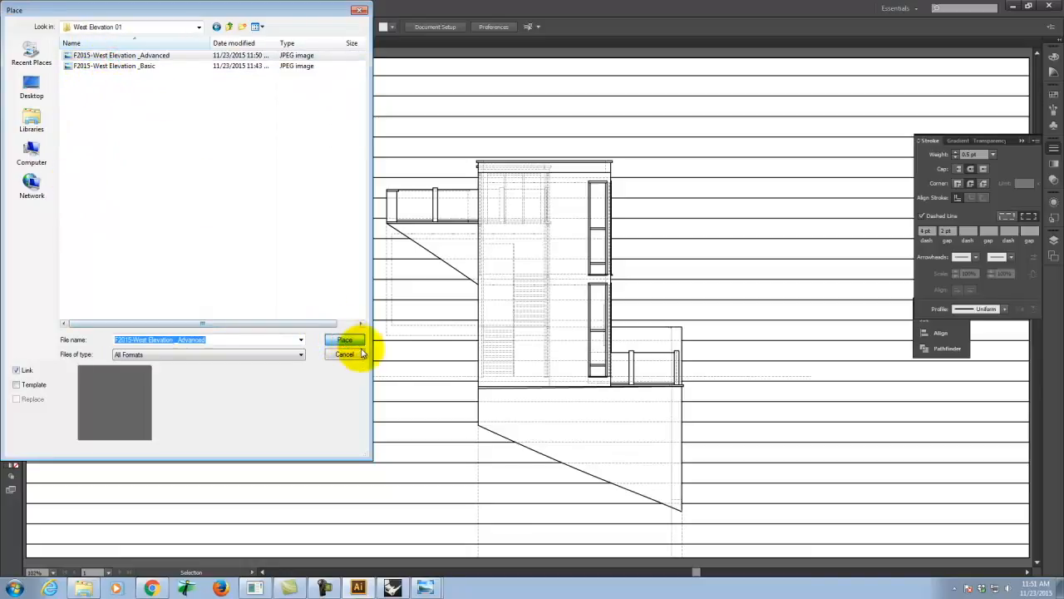
pyautogui.click(344, 341)
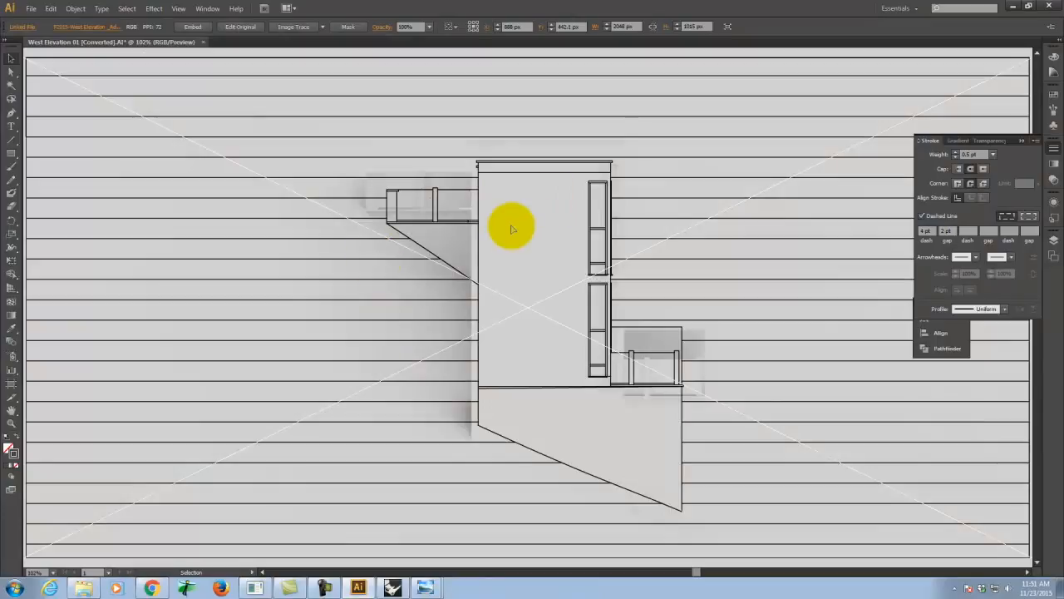
# Align the placed rendering's upper-left corner with the linework frame and scale it to about 1775 px wide and 884 px high to match
pyautogui.moveTo(524, 262); pyautogui.dragTo(536, 261)
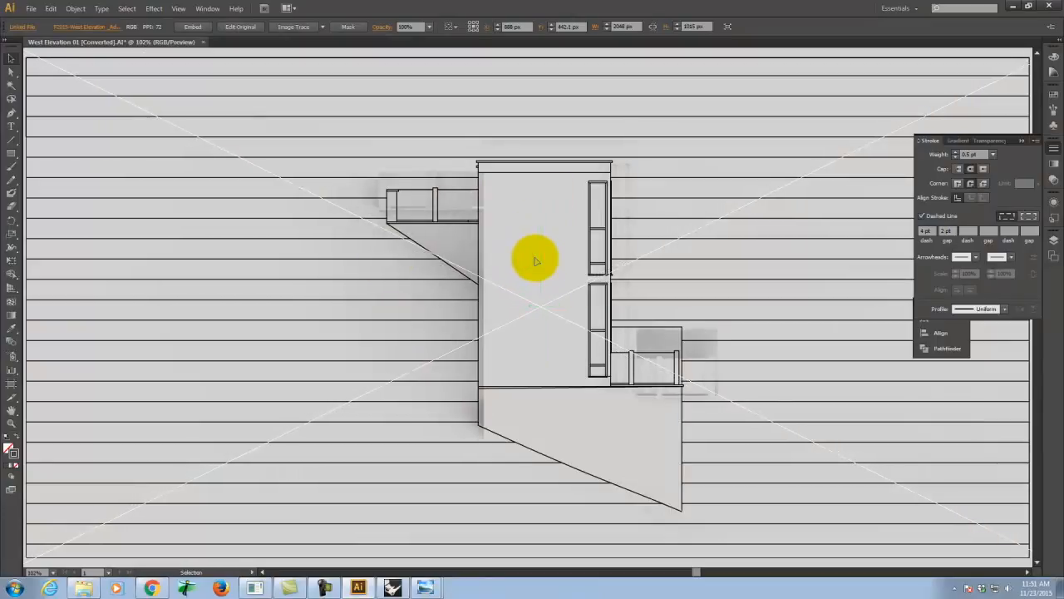
pyautogui.hotkey('ctrl', '-')
pyautogui.hotkey('ctrl', '-')
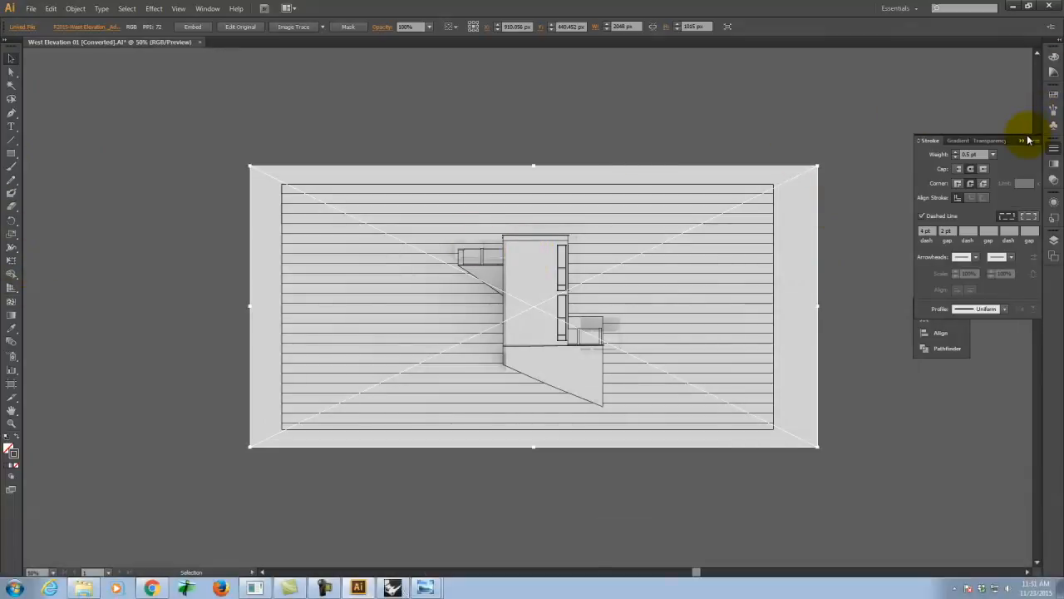
pyautogui.click(1023, 141)
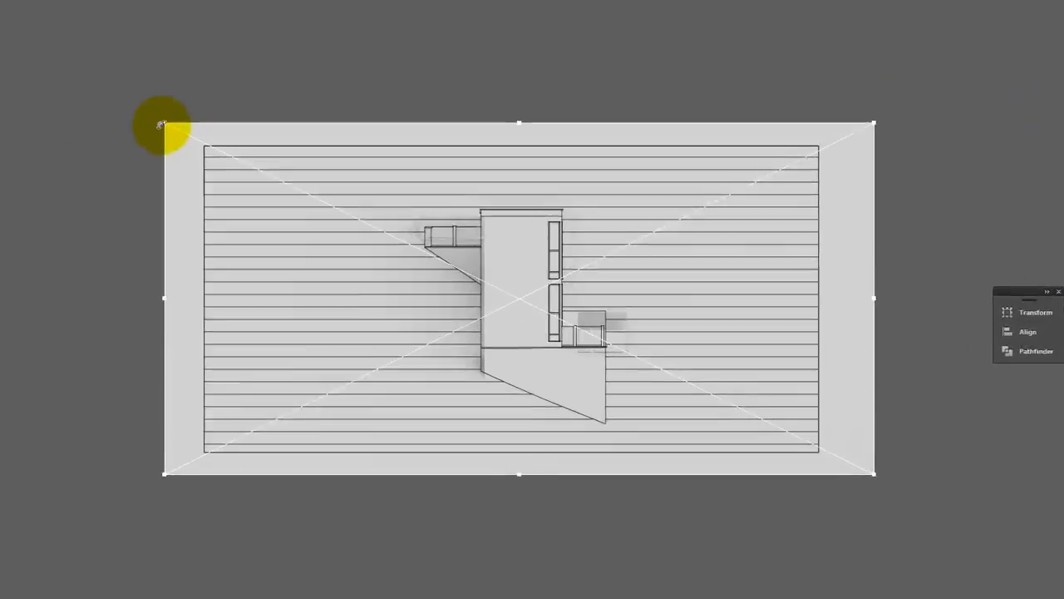
pyautogui.moveTo(249, 166); pyautogui.dragTo(276, 173)
pyautogui.moveTo(119, 93); pyautogui.dragTo(127, 108)
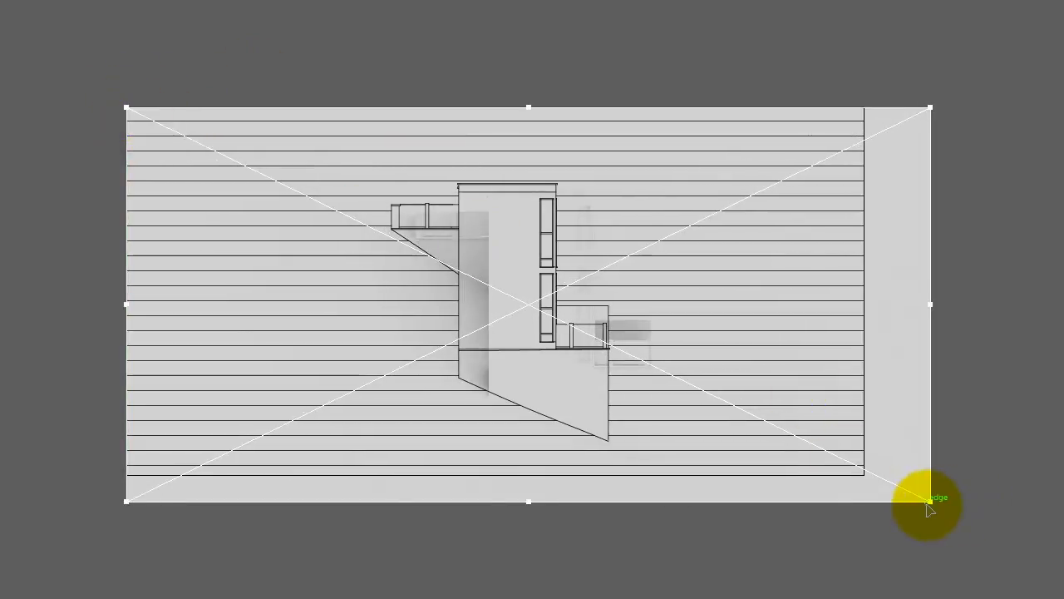
pyautogui.moveTo(929, 501); pyautogui.dragTo(862, 471)
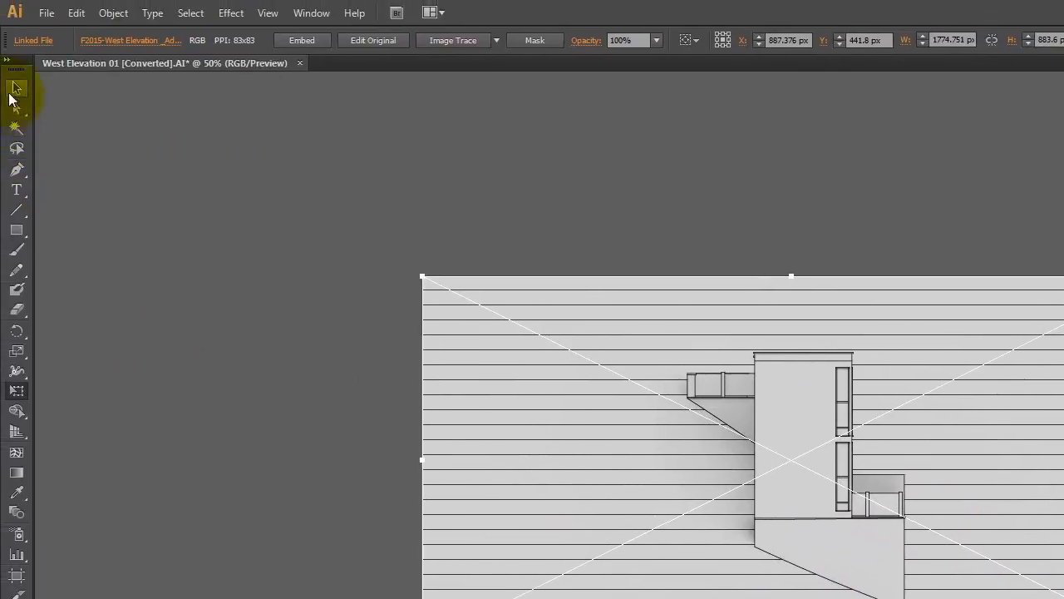
# Deselect the placed rendering and add a new layer to the West Elevation drawing
pyautogui.click(13, 90)
pyautogui.click(130, 202)
pyautogui.hotkey('ctrl', '=')
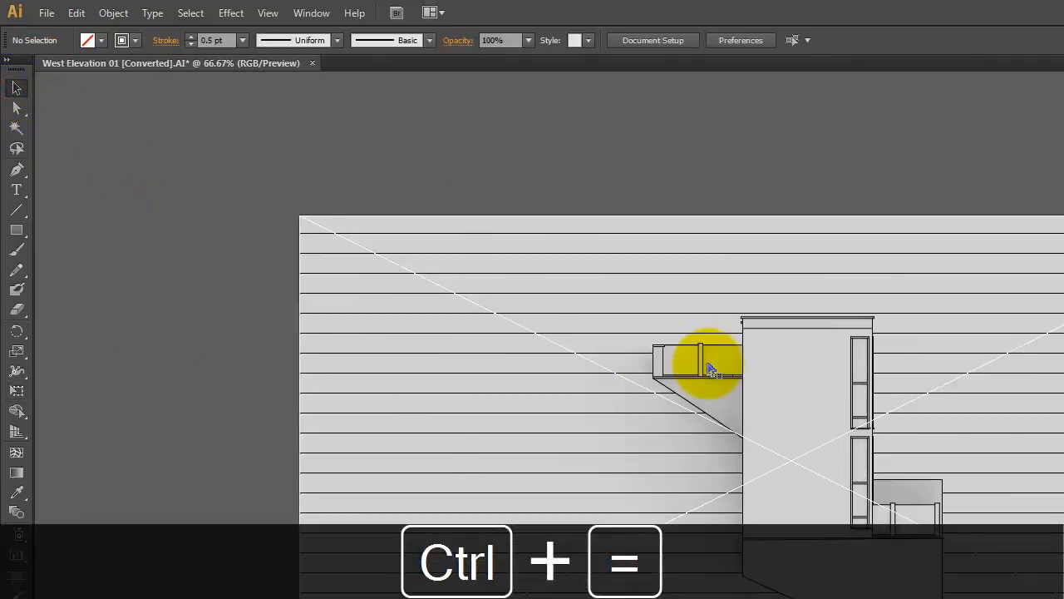
pyautogui.hotkey('ctrl', '=')
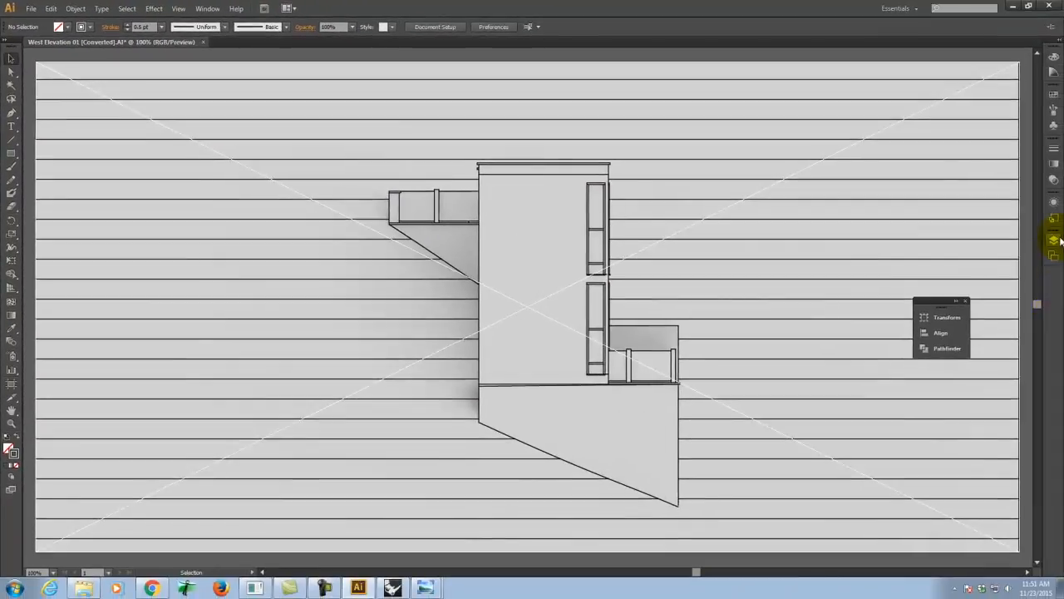
pyautogui.click(1051, 241)
pyautogui.click(1008, 536)
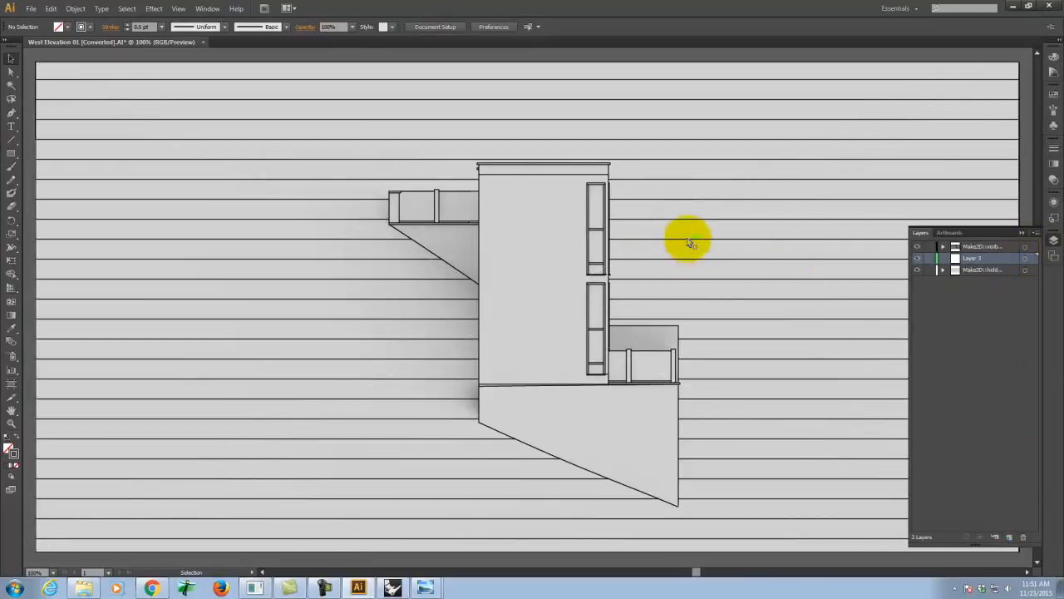
# Move the placed rendering onto the new layer beneath both Make2D linework layers and toggle its visibility to check it
pyautogui.click(854, 152)
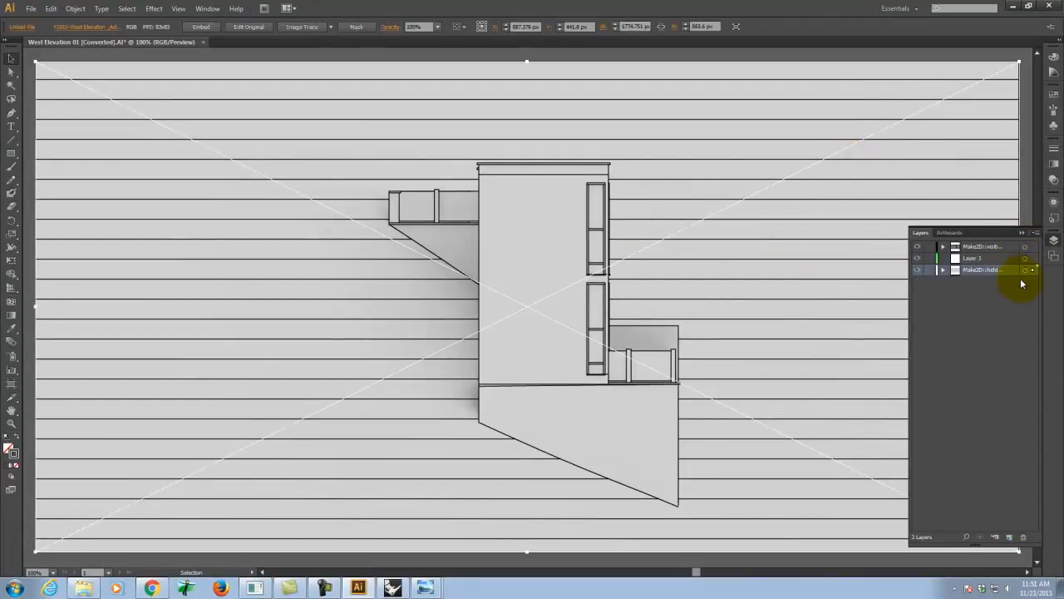
pyautogui.moveTo(1032, 270)
pyautogui.mouseDown()
pyautogui.moveTo(1013, 258)
pyautogui.moveTo(1011, 280)
pyautogui.mouseUp()
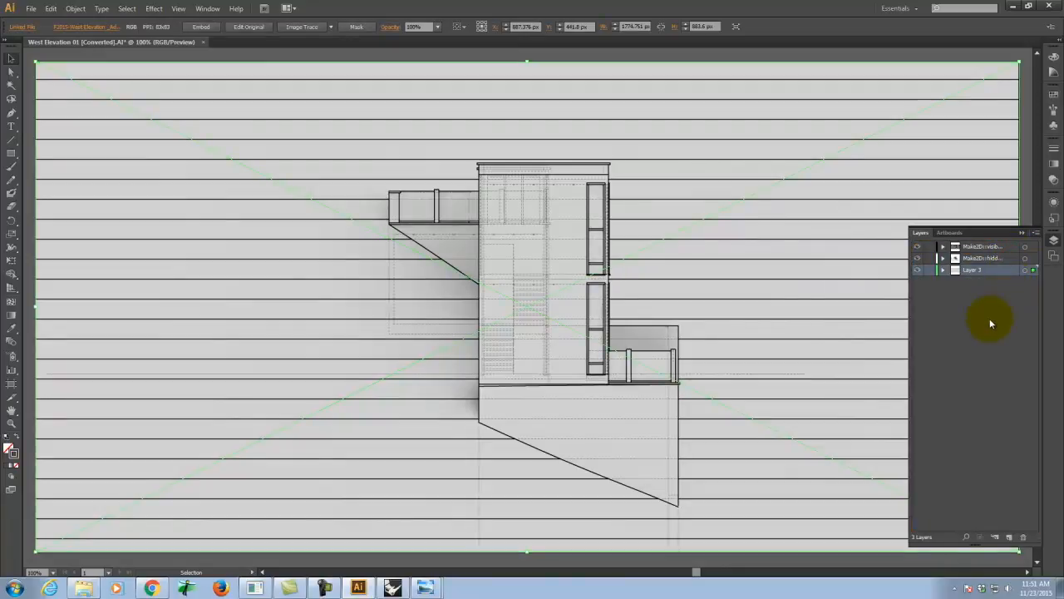
pyautogui.click(979, 339)
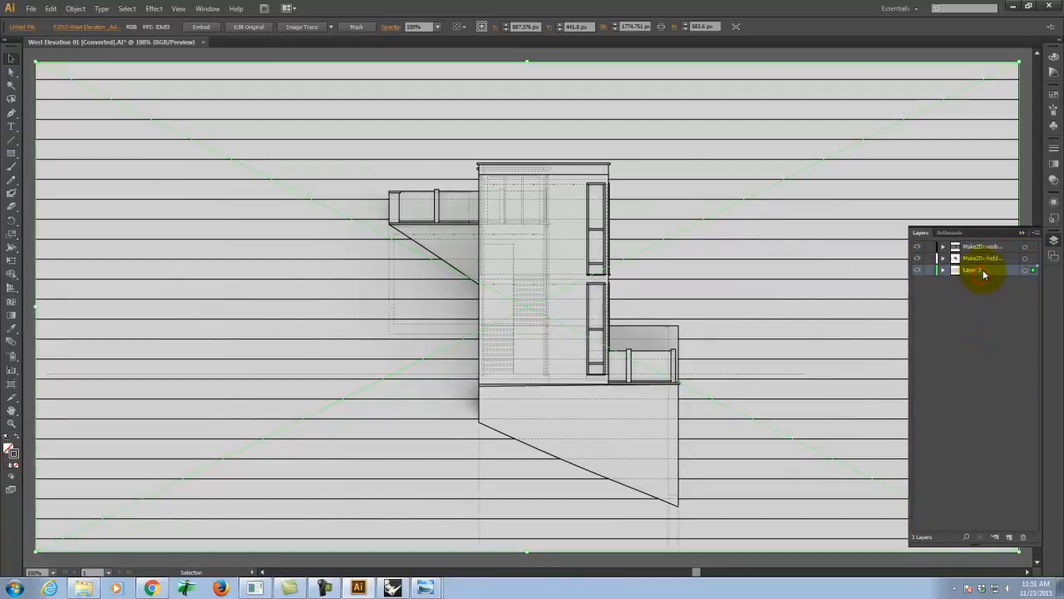
pyautogui.click(917, 270)
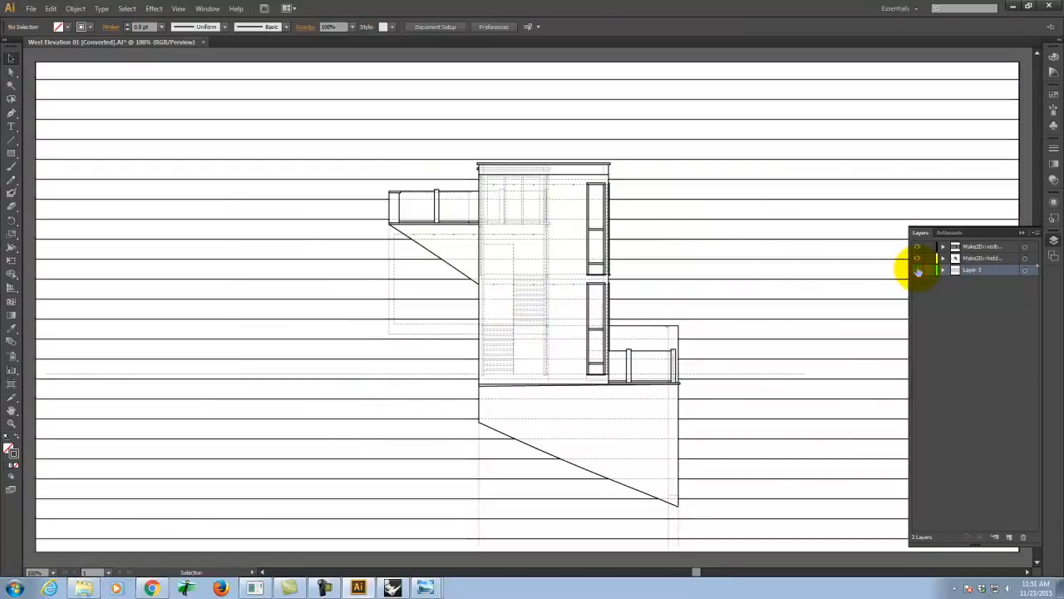
pyautogui.click(917, 270)
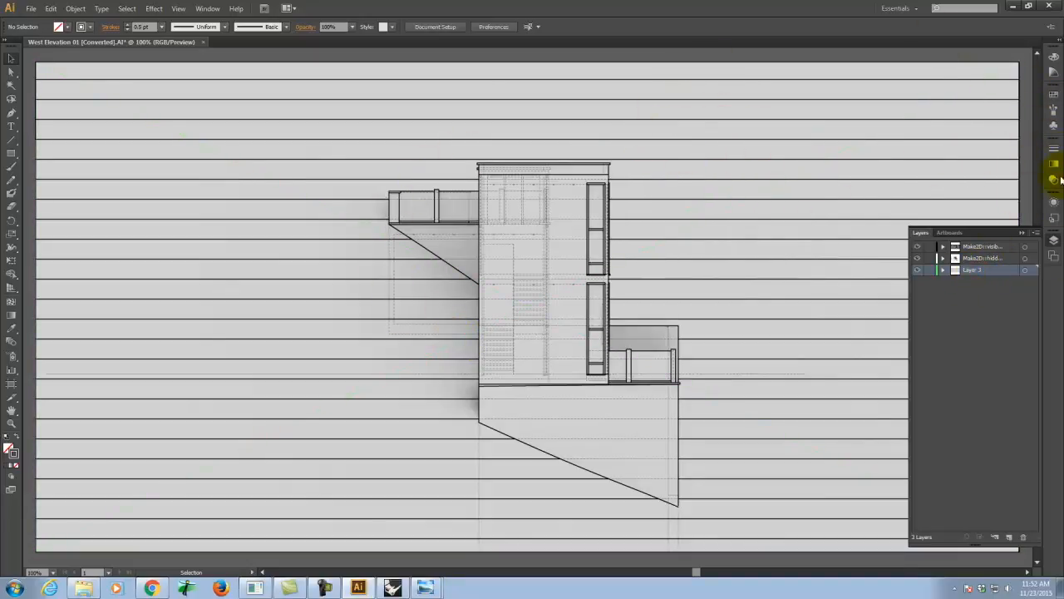
# Make an opacity mask for the placed rendering and activate the mask for editing
pyautogui.click(1053, 182)
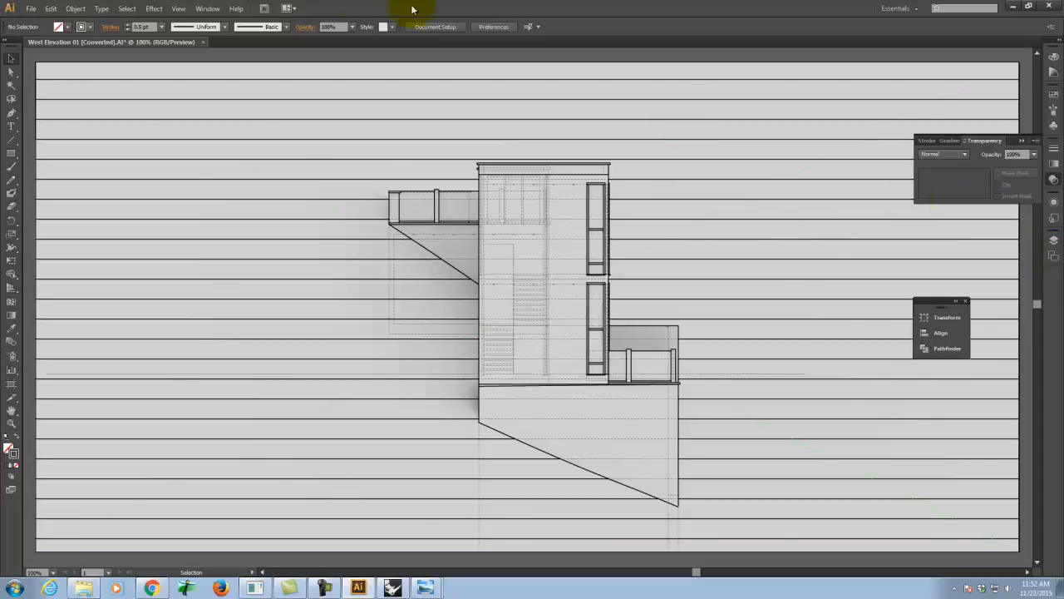
pyautogui.click(504, 75)
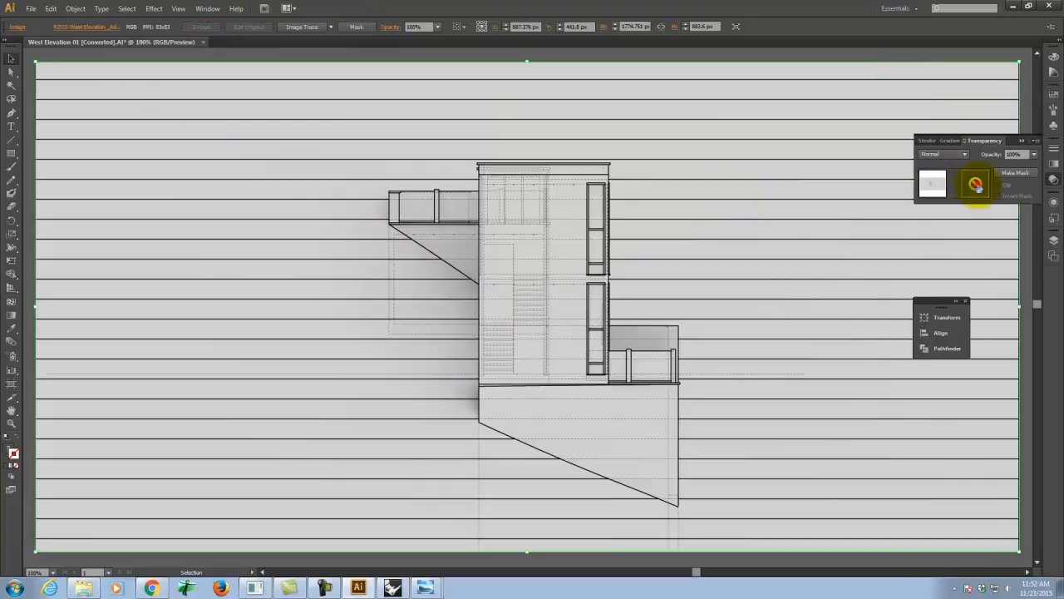
pyautogui.click(1015, 175)
pyautogui.click(977, 183)
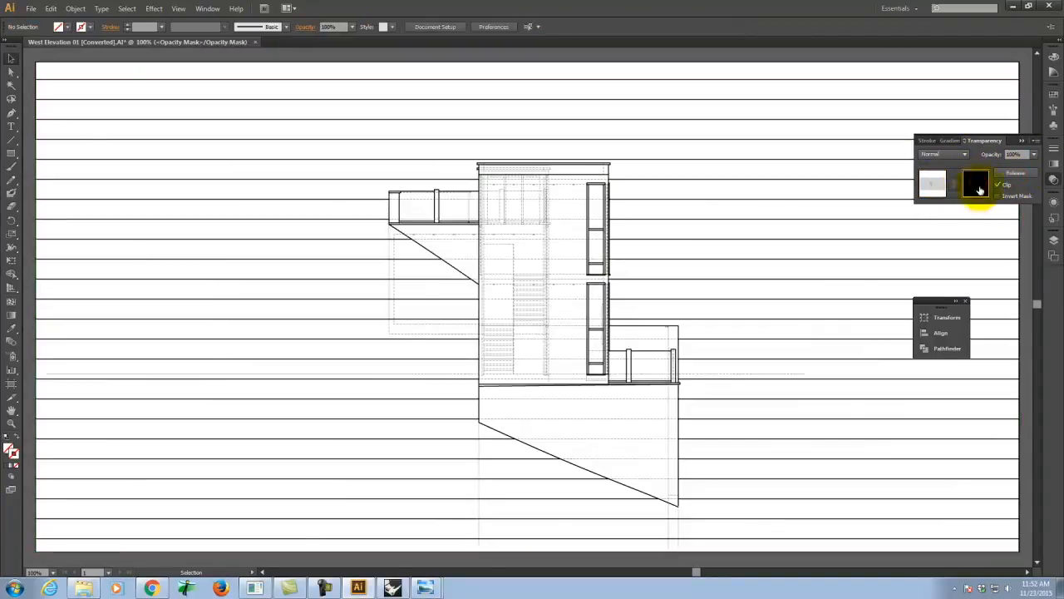
# Place the linked JPEG "05" from Resources > Grunge Textures on KINGFISHER (J:) into the opacity mask
pyautogui.click(31, 8)
pyautogui.click(88, 185)
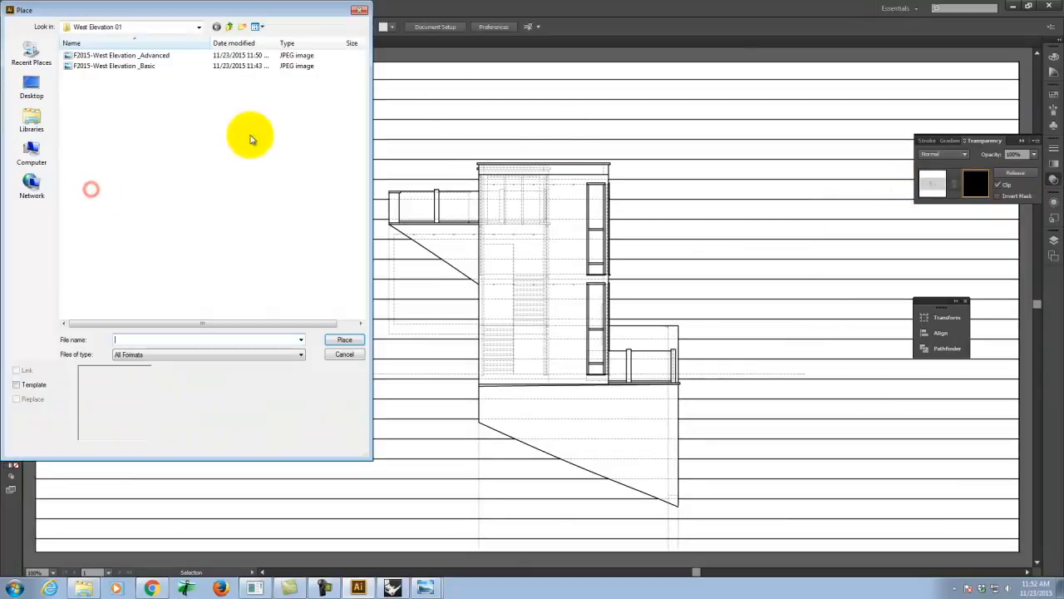
pyautogui.click(227, 27)
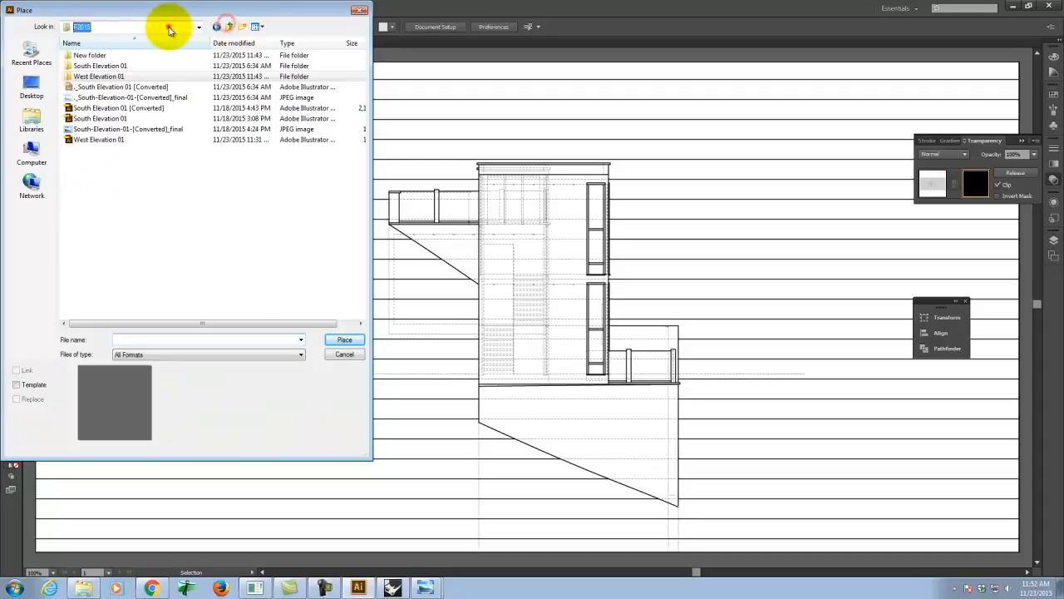
pyautogui.click(169, 27)
pyautogui.click(100, 120)
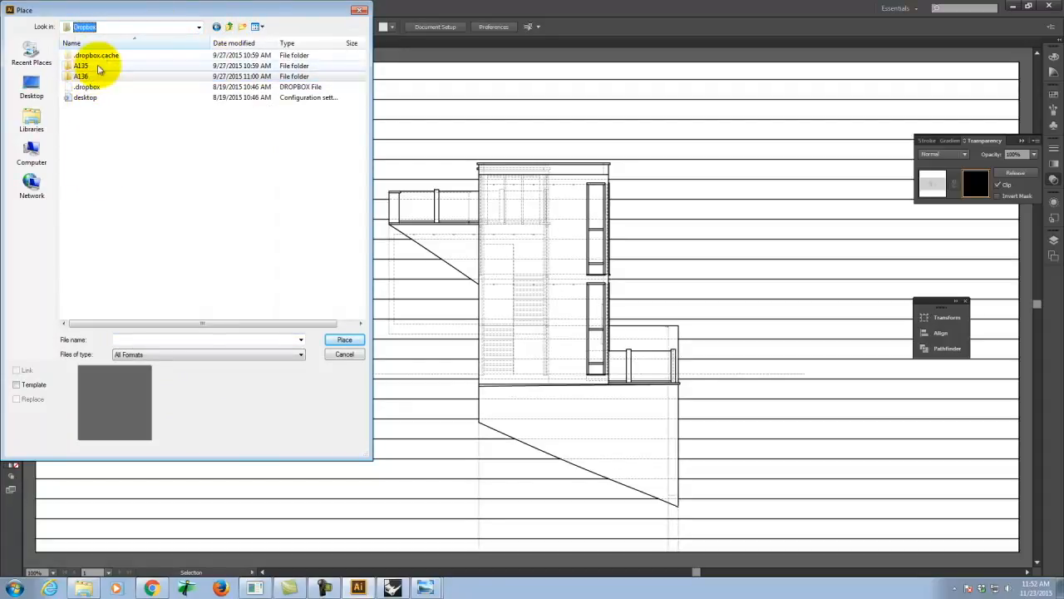
pyautogui.click(228, 26)
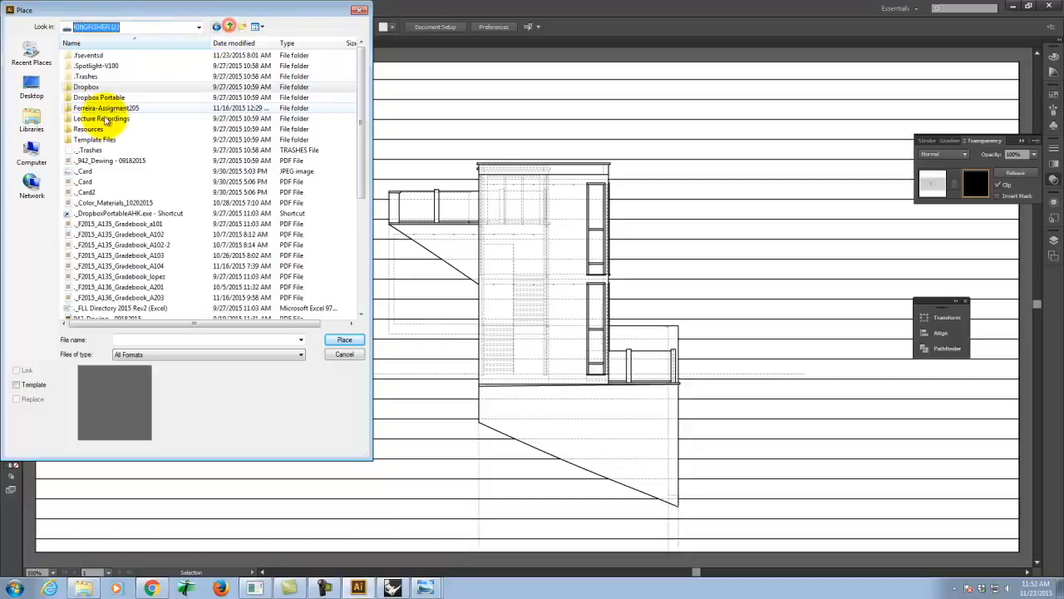
pyautogui.doubleClick(90, 130)
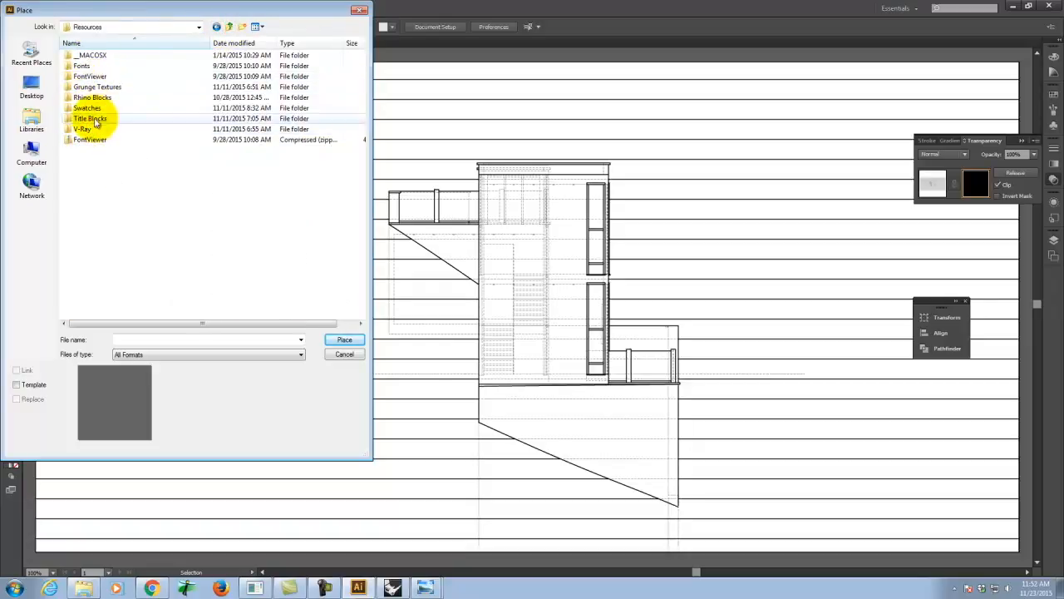
pyautogui.doubleClick(93, 86)
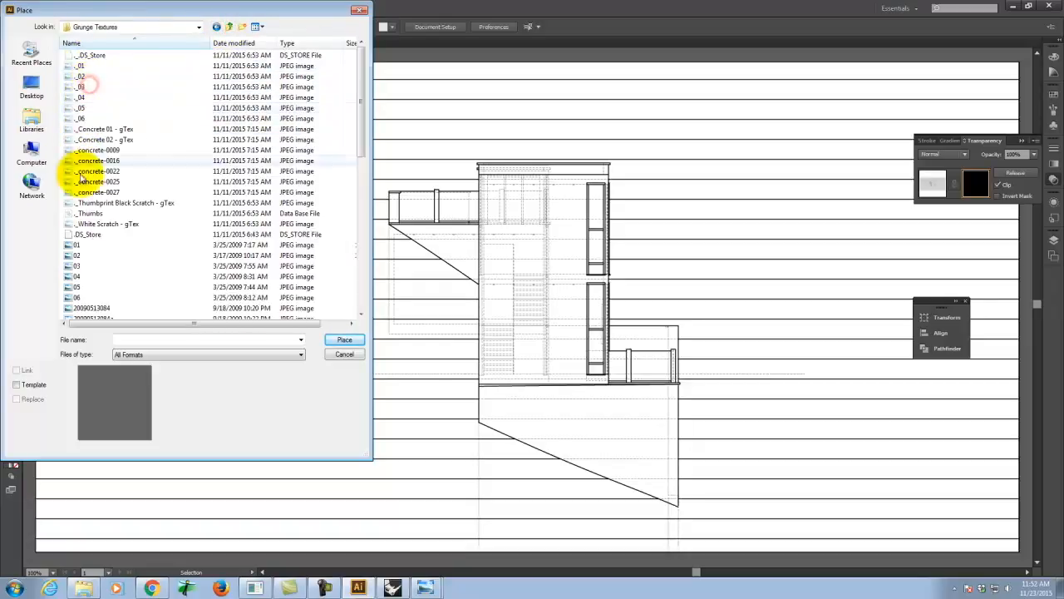
pyautogui.click(79, 288)
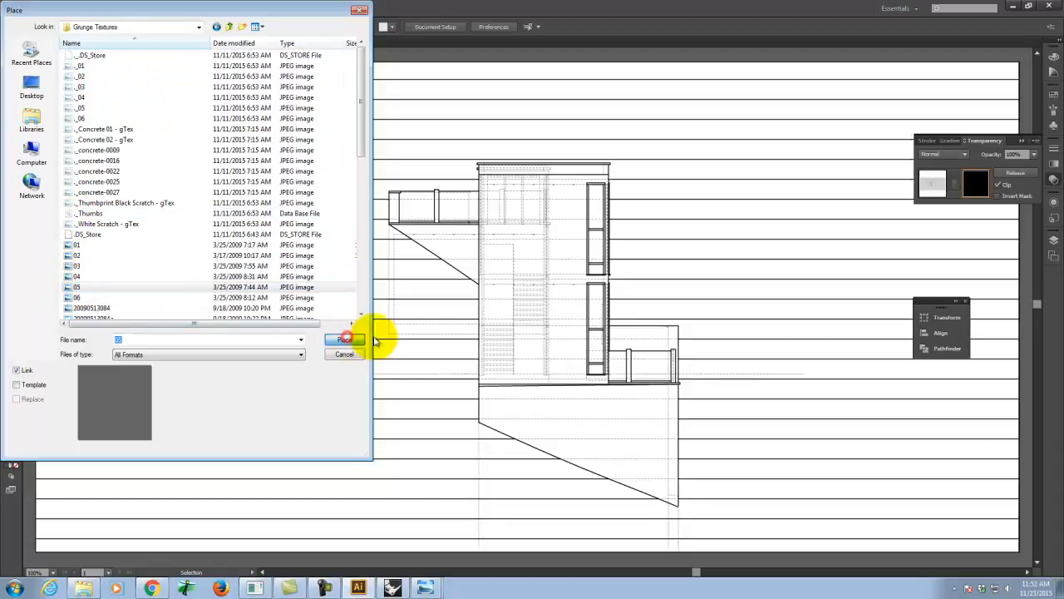
pyautogui.click(344, 340)
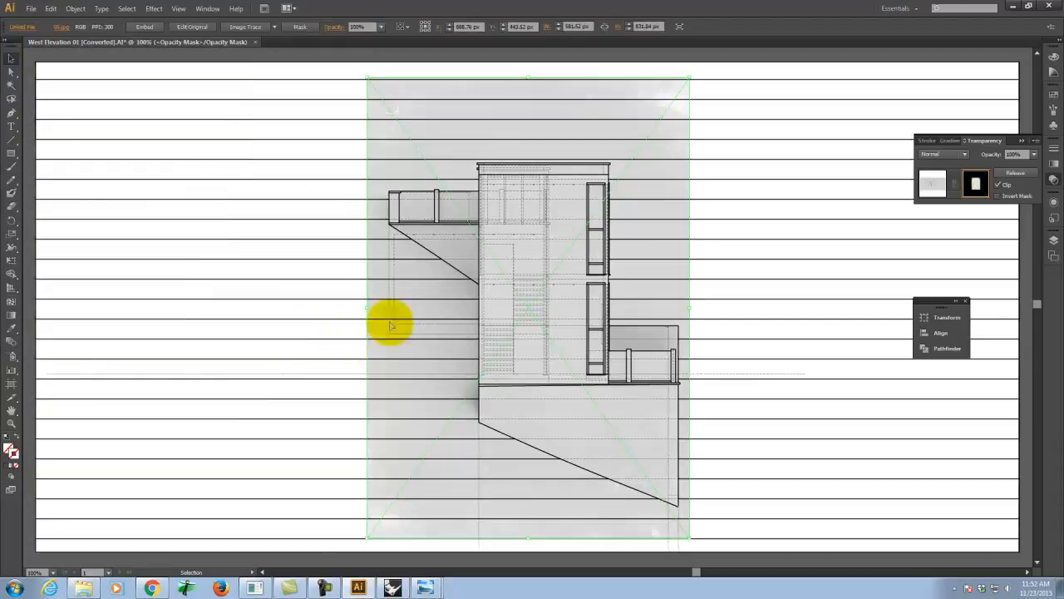
# Rotate the grunge texture to landscape and stretch it past the artboard edges so it covers the whole rendering
pyautogui.hotkey('ctrl', '-')
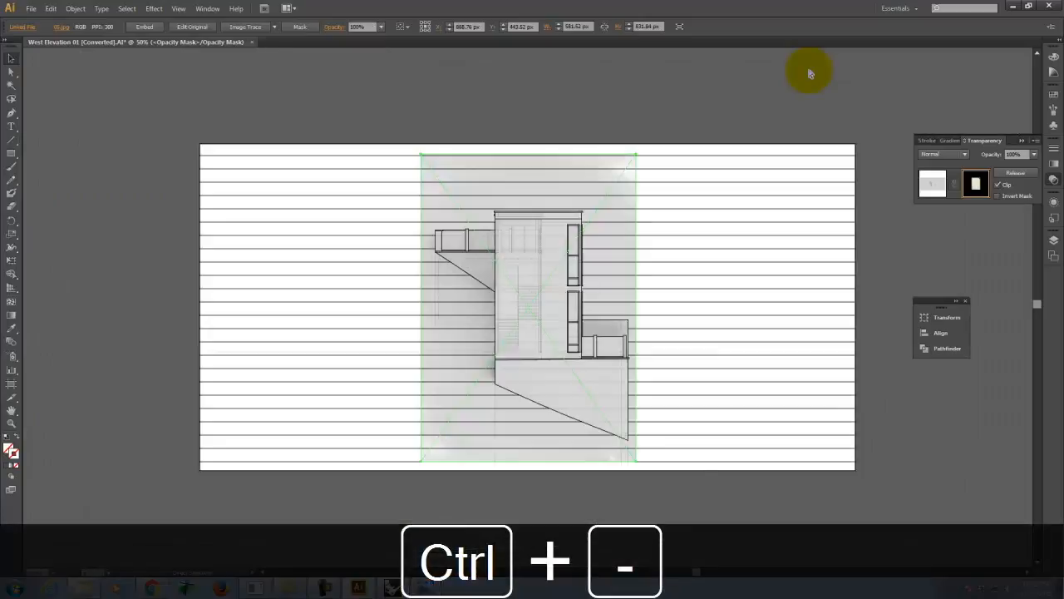
pyautogui.hotkey('ctrl', '-')
pyautogui.hotkey('ctrl', '-')
pyautogui.moveTo(442, 209); pyautogui.dragTo(308, 197)
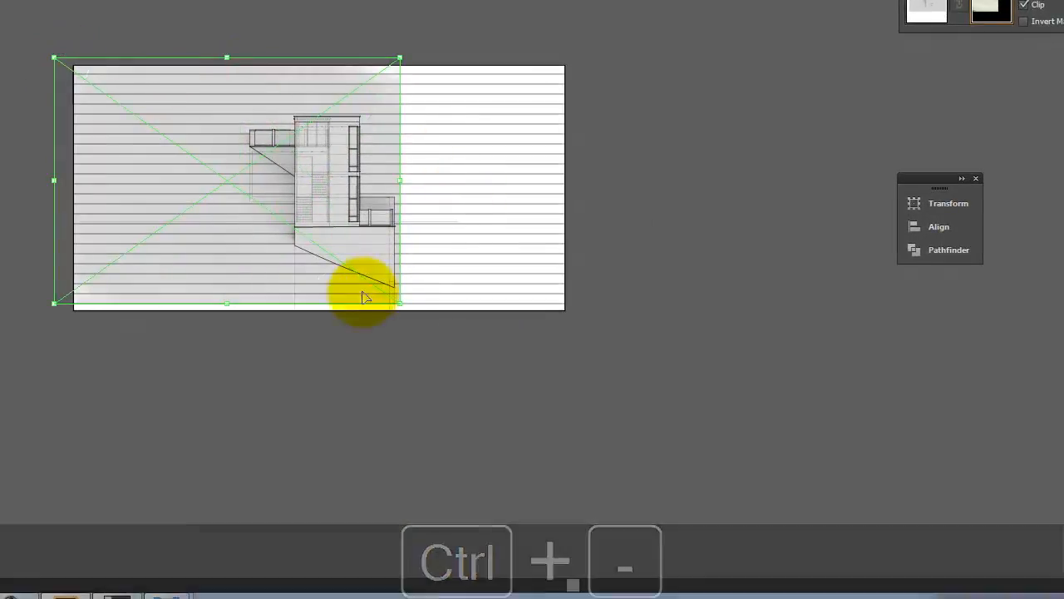
pyautogui.moveTo(400, 303); pyautogui.dragTo(572, 321)
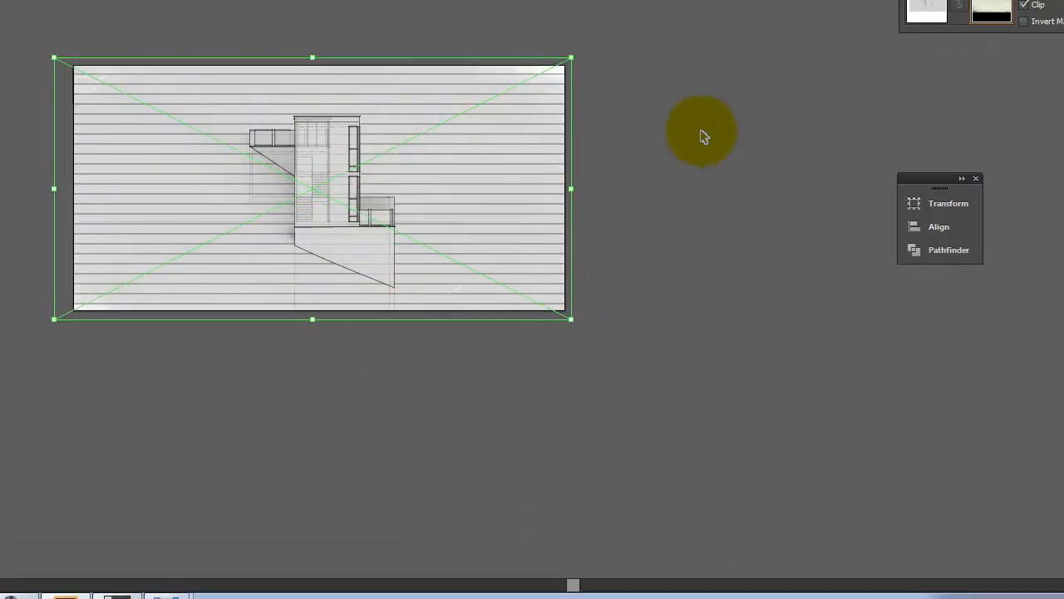
# Leave opacity mask editing by returning to the rendering artwork, and deselect the masked rendering
pyautogui.click(928, 10)
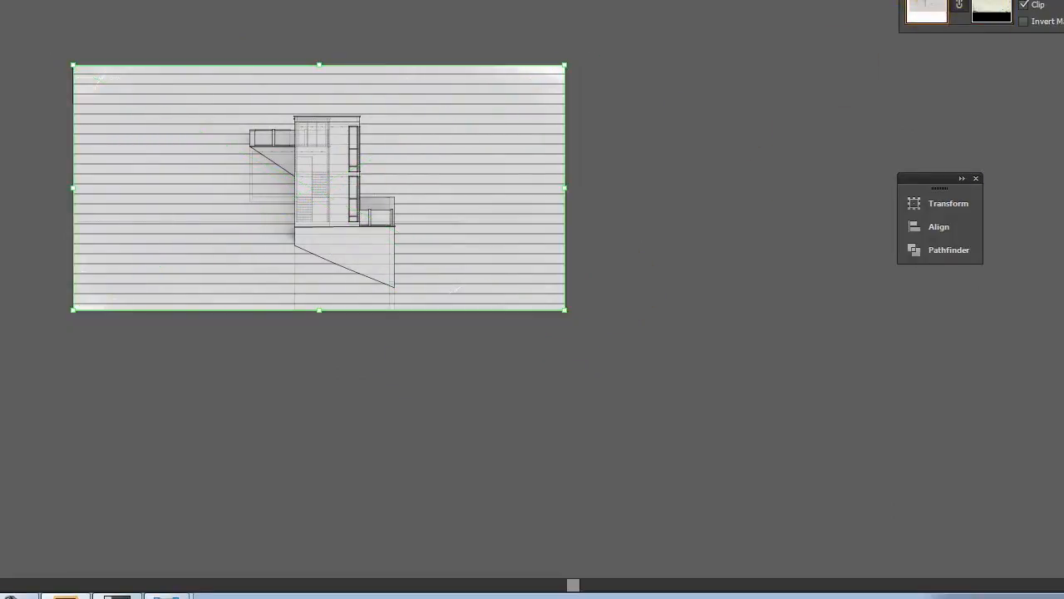
pyautogui.click(921, 0)
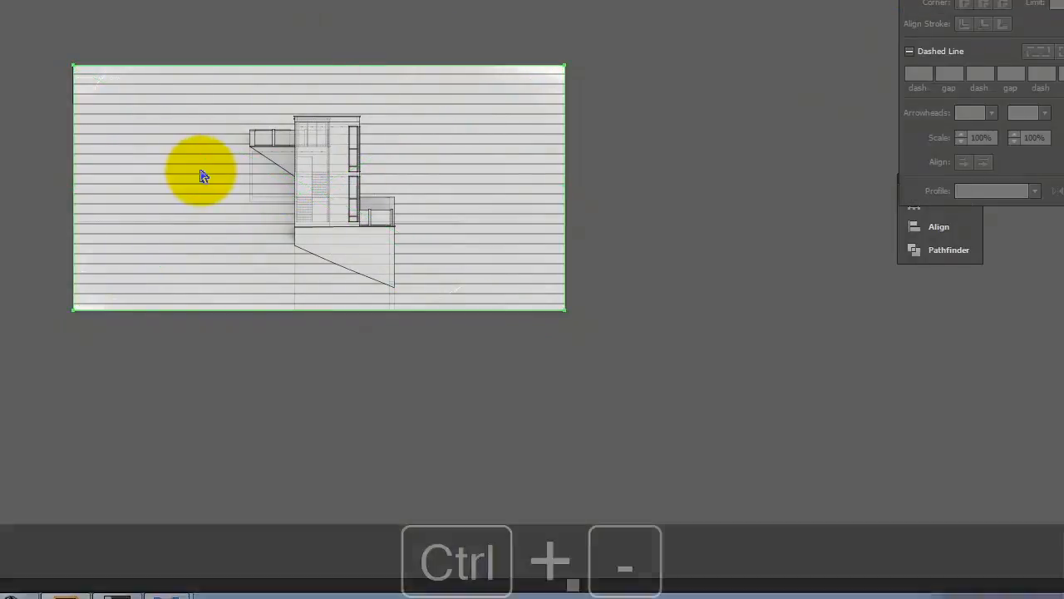
pyautogui.hotkey('ctrl', '-')
pyautogui.hotkey('ctrl', '-')
pyautogui.hotkey('ctrl', '=')
pyautogui.hotkey('ctrl', '0')
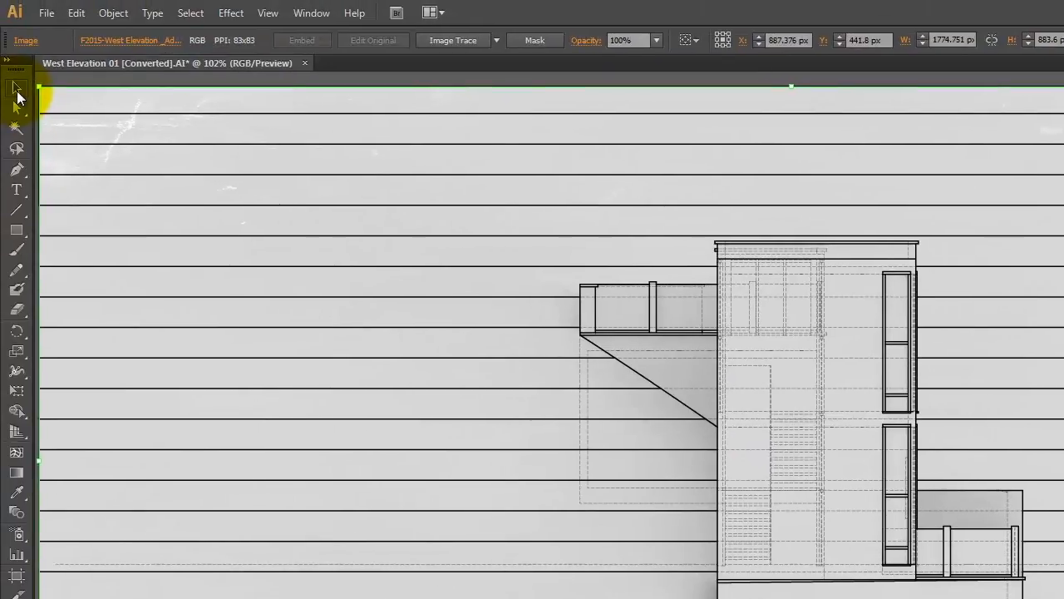
pyautogui.click(140, 83)
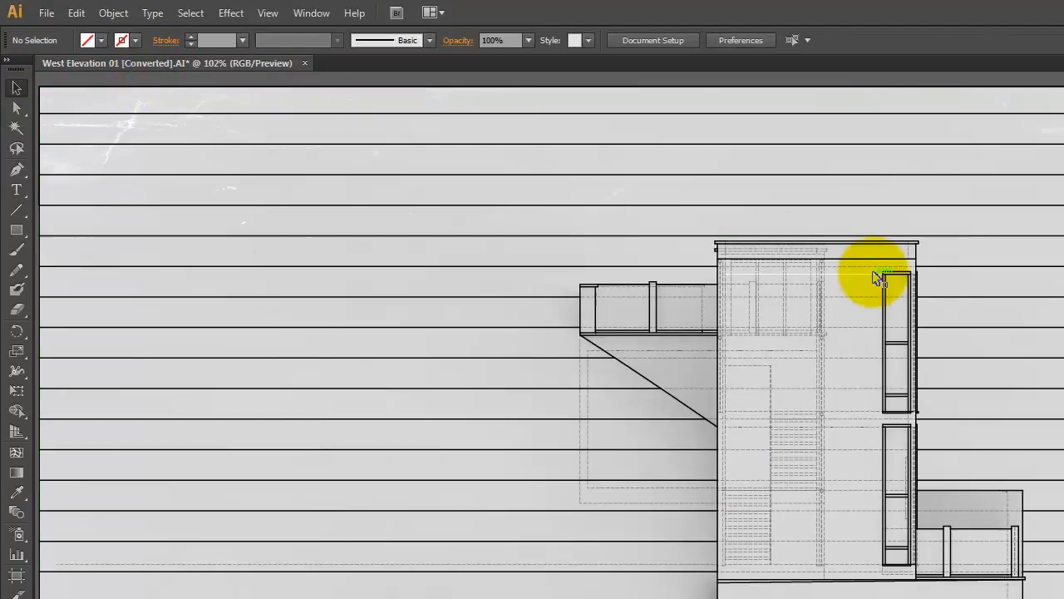